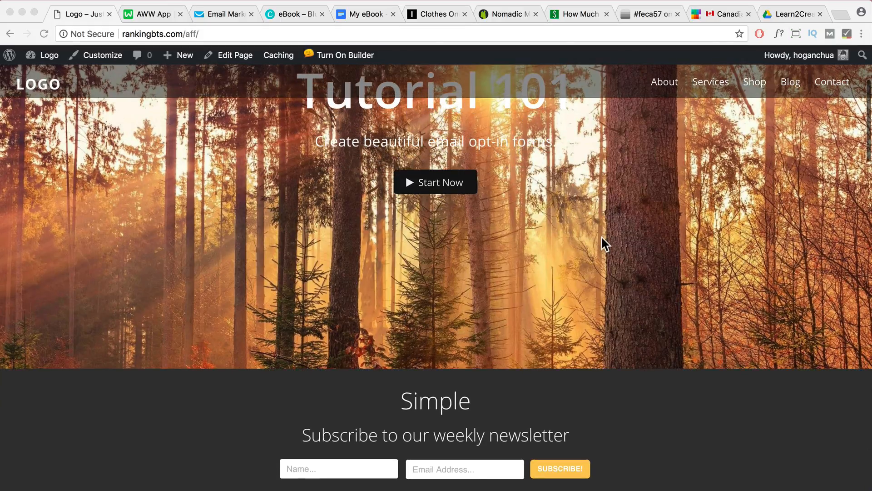
pyautogui.scroll(-2, 601, 238)
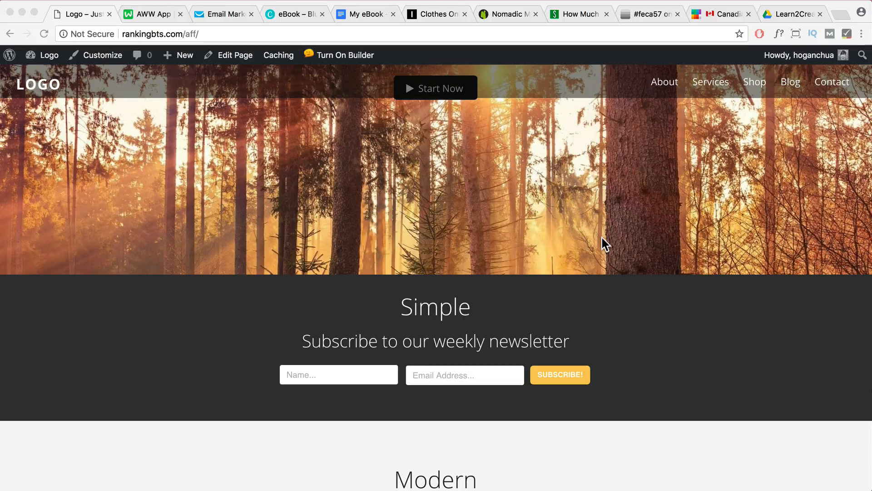
# Examine the opt-in forms on the home page, from the Simple and Modern newsletter sections through the e-book sidebar form to the footer form
pyautogui.scroll(-3, 602, 238)
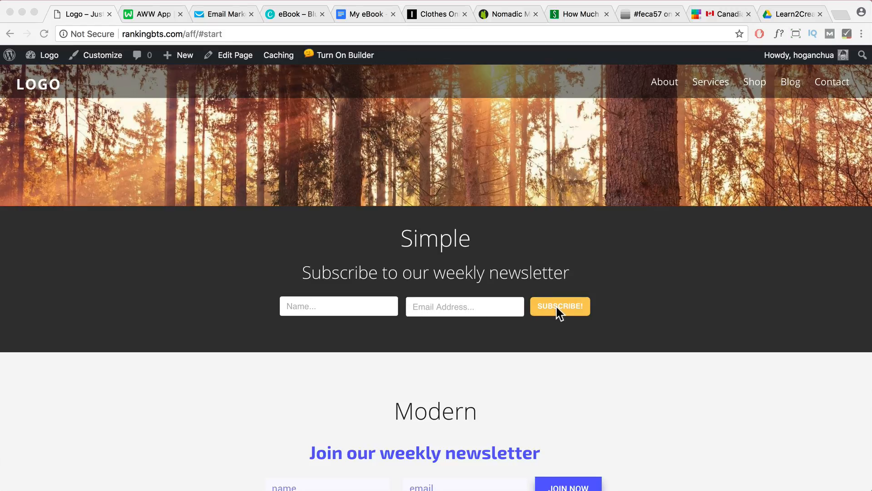
pyautogui.scroll(-4, 557, 306)
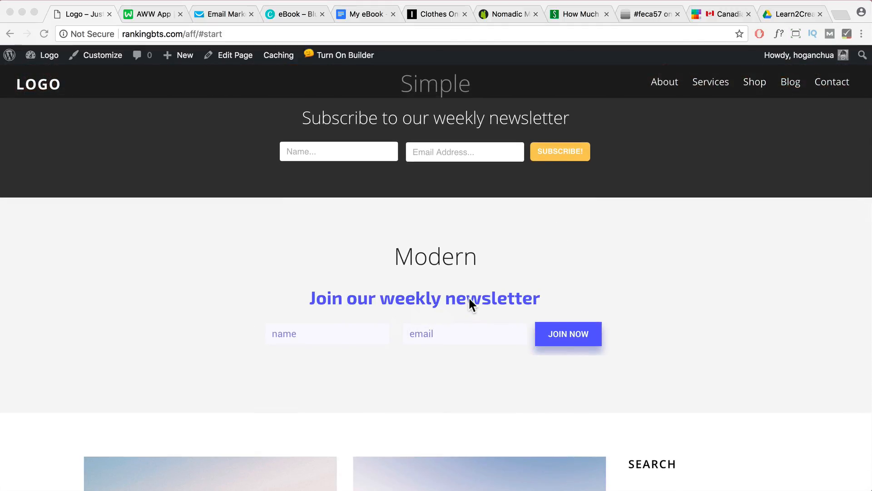
pyautogui.scroll(-8, 468, 304)
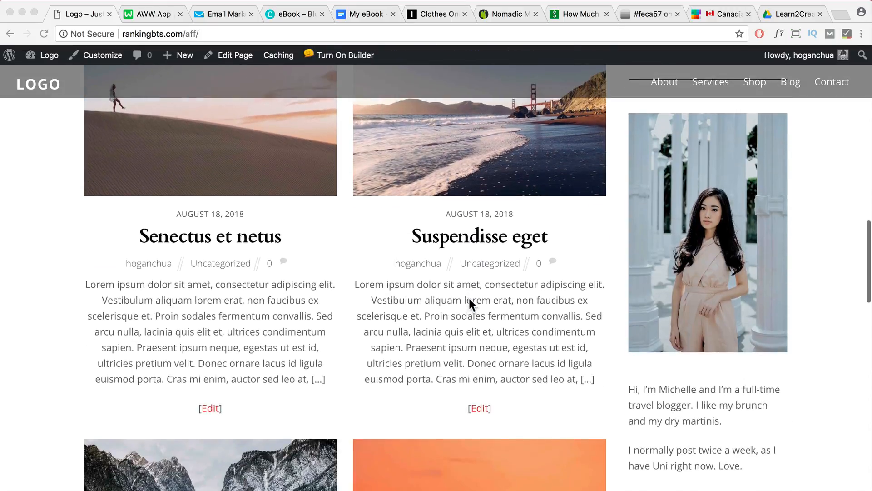
pyautogui.scroll(-7, 469, 299)
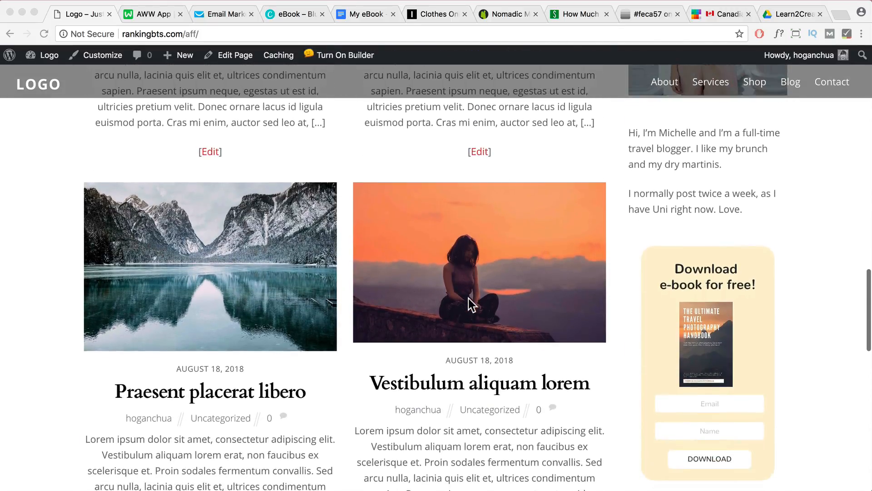
pyautogui.scroll(-2, 469, 298)
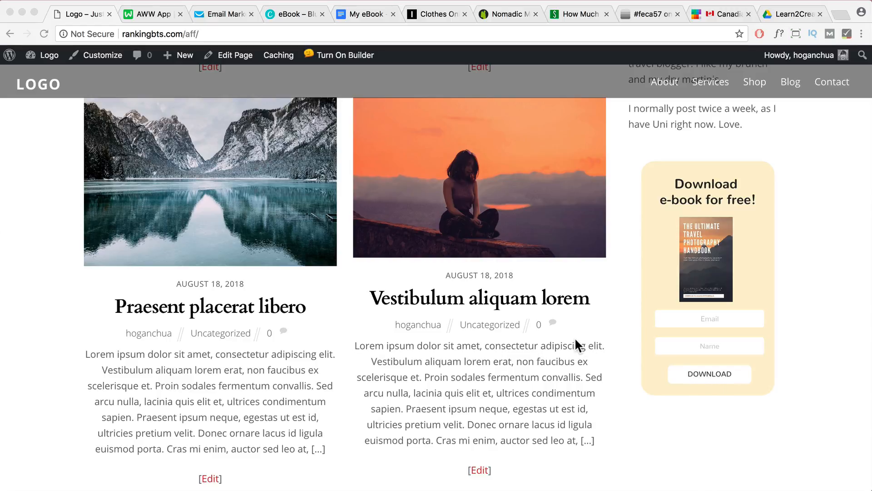
pyautogui.scroll(-3, 576, 338)
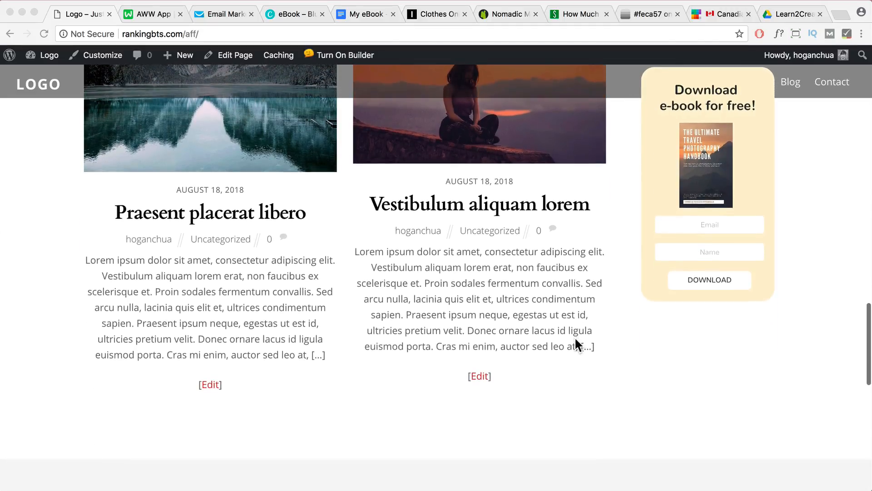
pyautogui.scroll(-10, 576, 344)
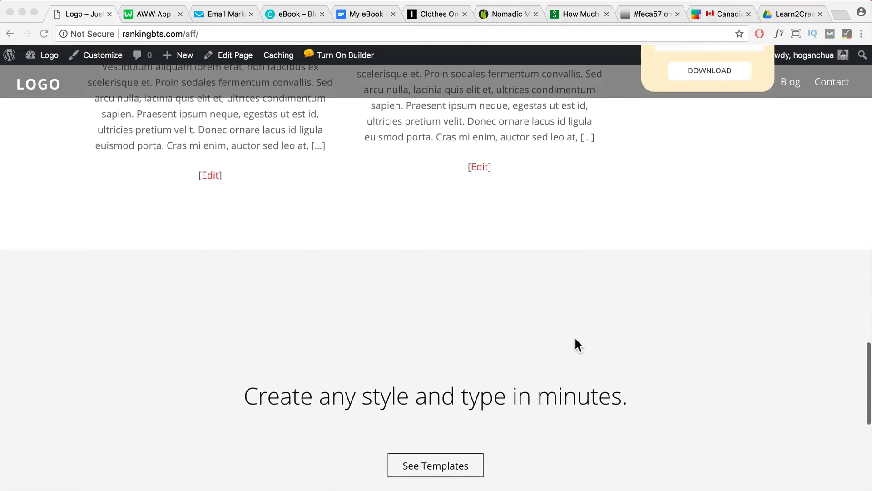
pyautogui.scroll(-5, 575, 339)
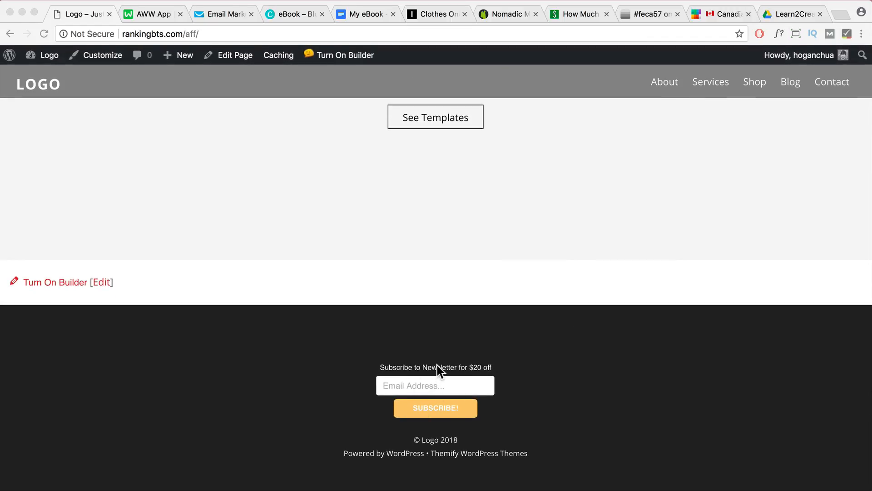
# Switch to THE ICONIC site and examine the $20 voucher offer in its footer newsletter sign-up form
pyautogui.click(416, 13)
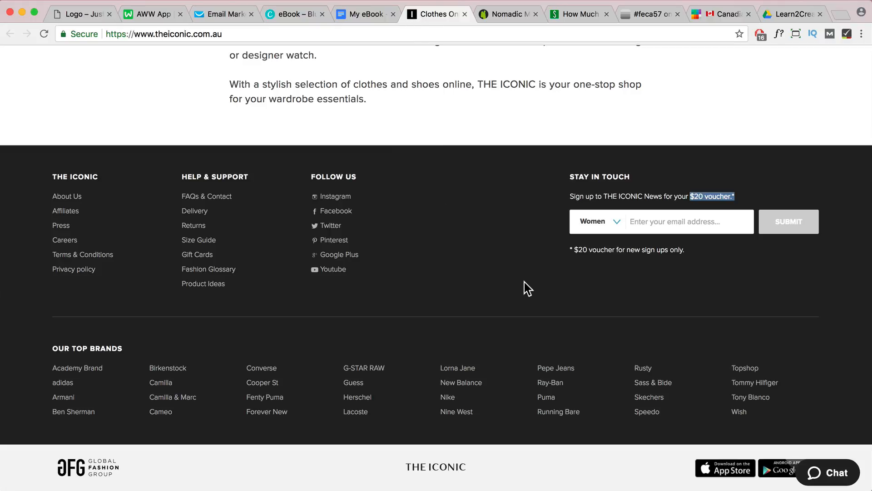
pyautogui.click(772, 227)
pyautogui.moveTo(691, 196); pyautogui.dragTo(672, 196)
# Return to the Logo site, open its Blog page and dismiss the whitepaper download pop-up form
pyautogui.click(85, 14)
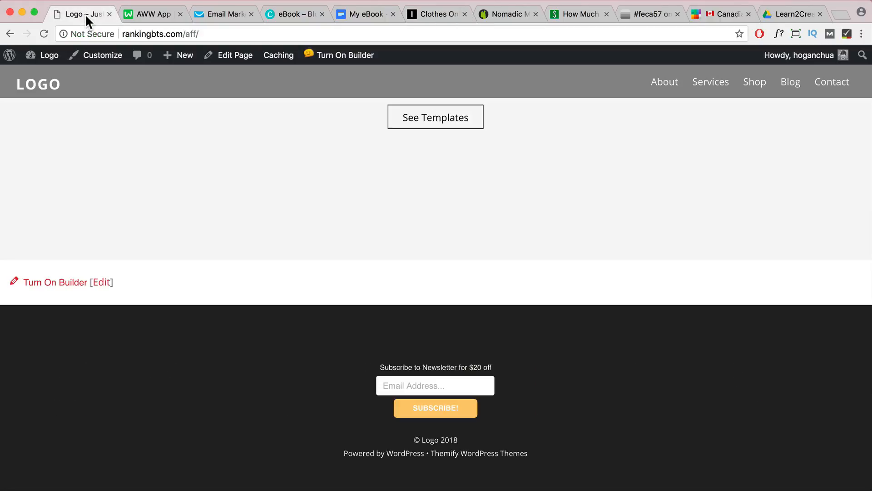
pyautogui.click(790, 87)
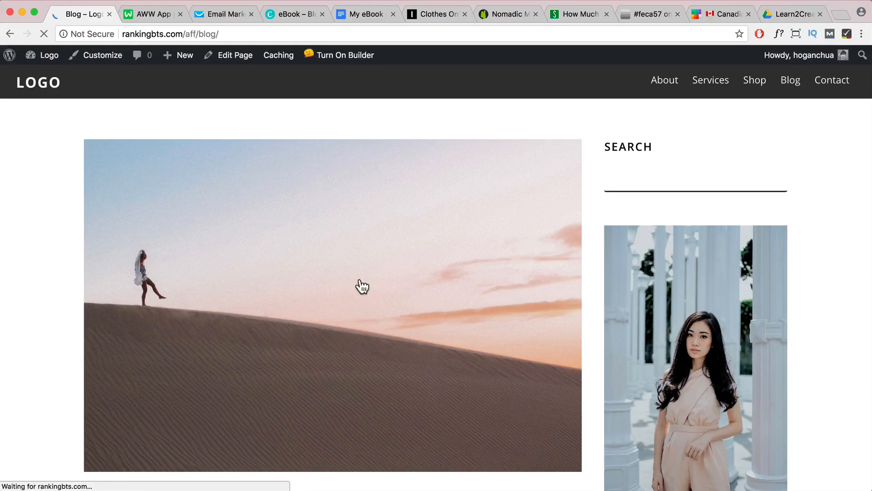
pyautogui.scroll(-1, 395, 291)
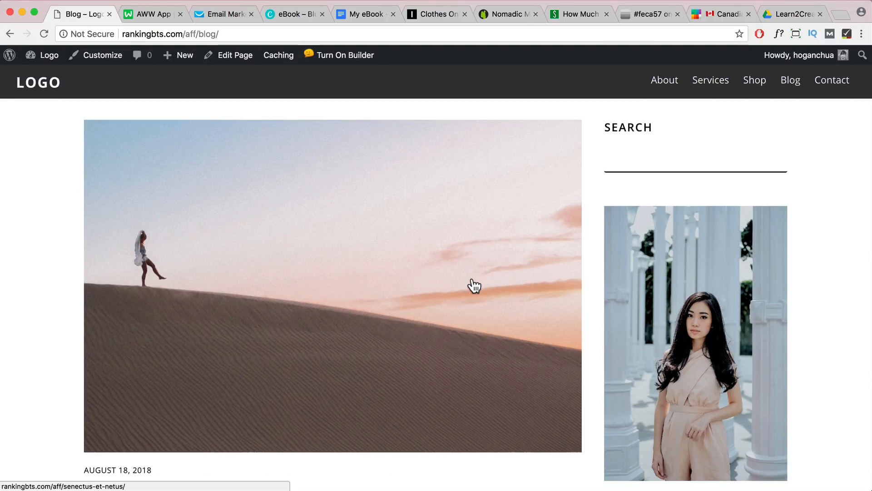
pyautogui.scroll(-5, 473, 278)
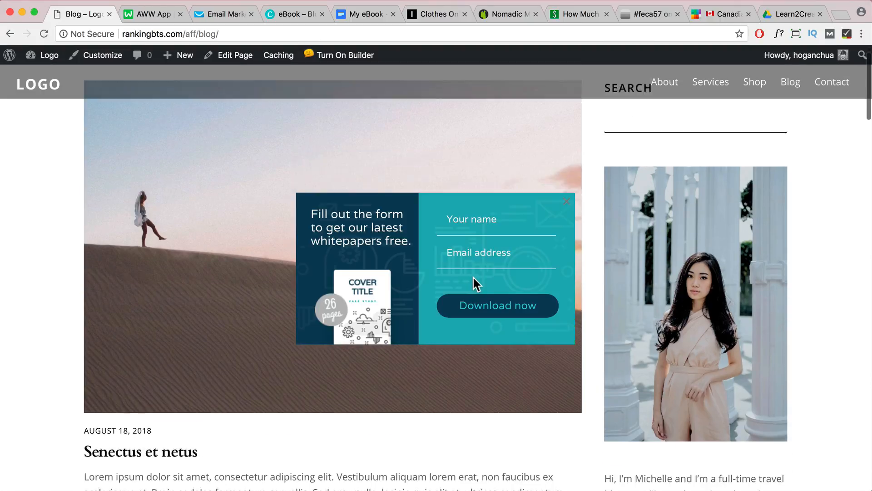
pyautogui.scroll(-3, 468, 285)
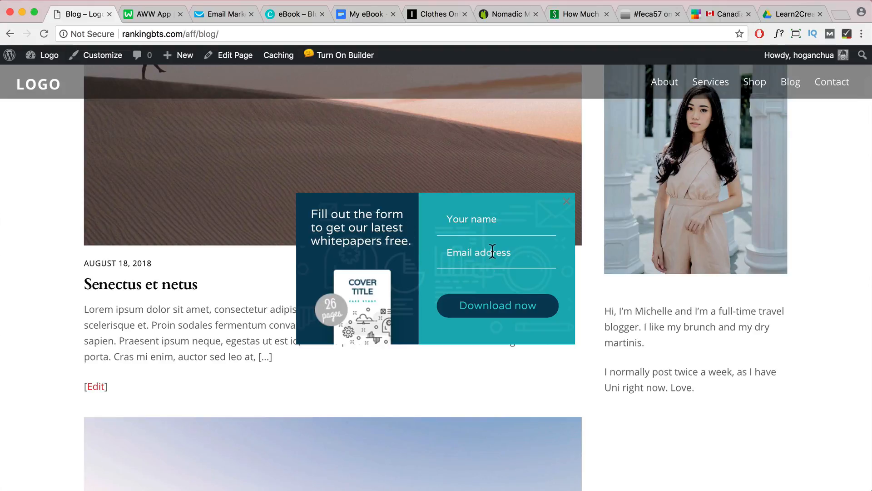
pyautogui.click(568, 207)
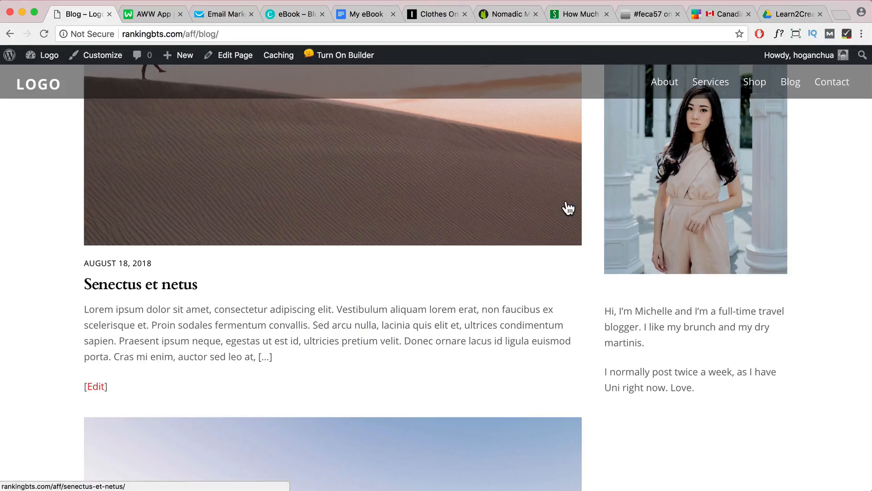
# Browse the blog posts, examine the 30% promo code form in the corner, close it and return to the start of the page
pyautogui.scroll(-4, 531, 291)
pyautogui.scroll(-14, 533, 295)
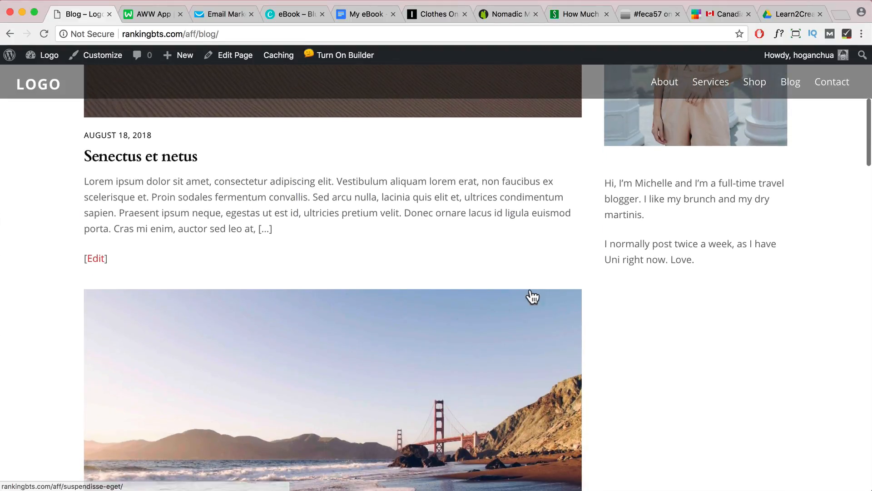
pyautogui.scroll(-7, 533, 297)
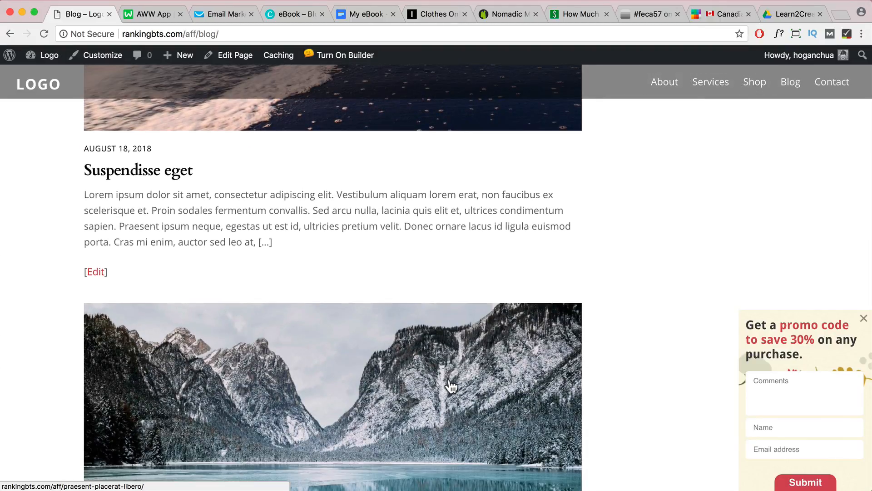
pyautogui.scroll(-3, 446, 386)
pyautogui.scroll(-2, 662, 372)
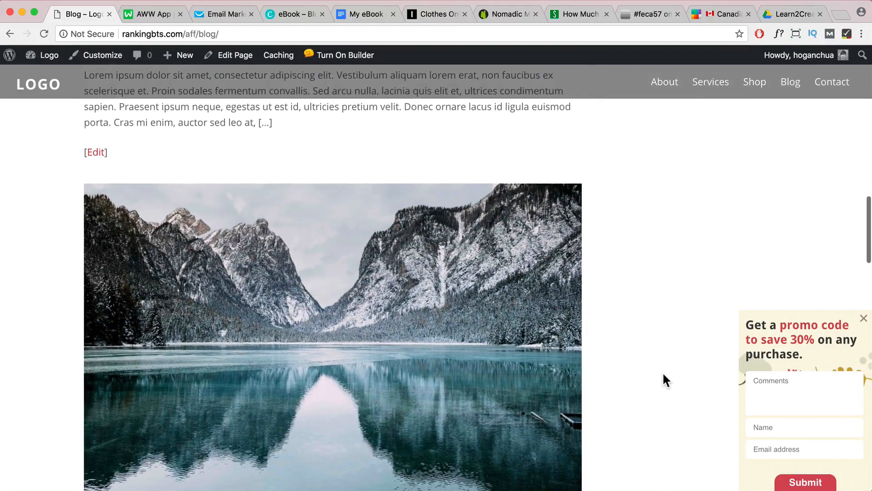
pyautogui.scroll(-7, 684, 355)
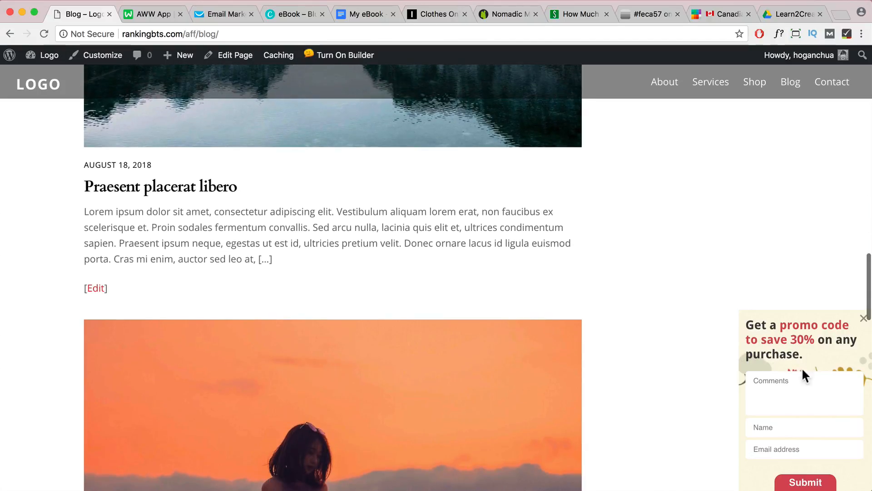
pyautogui.scroll(-4, 682, 370)
pyautogui.scroll(-7, 681, 362)
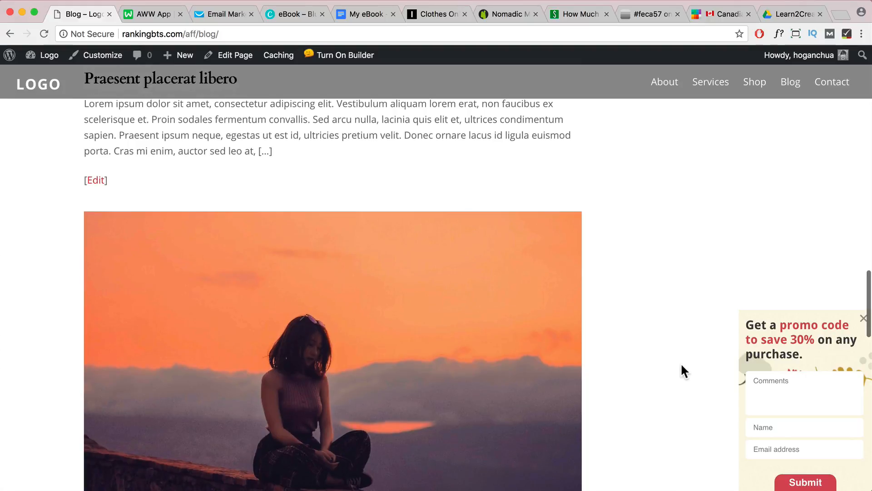
pyautogui.scroll(2, 863, 320)
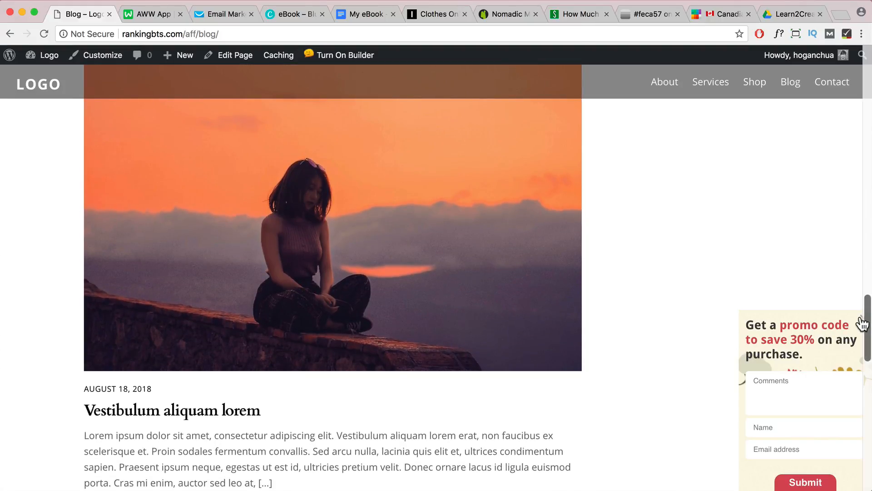
pyautogui.click(862, 324)
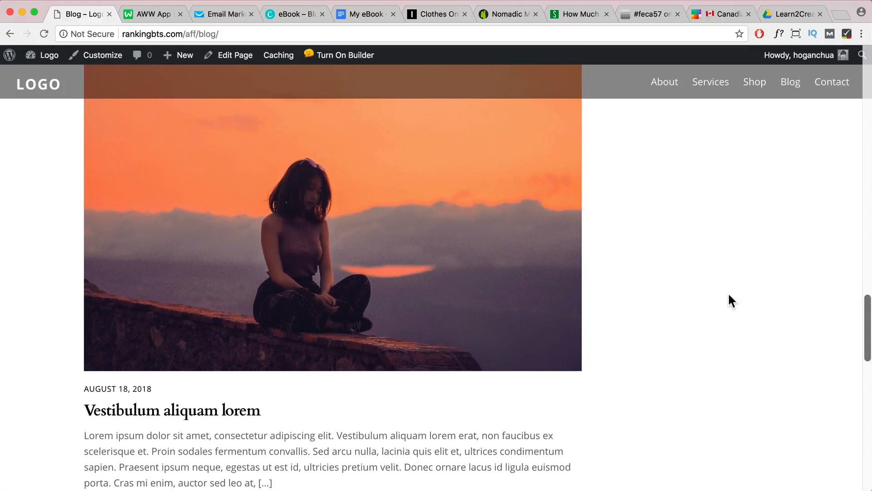
pyautogui.scroll(15, 473, 246)
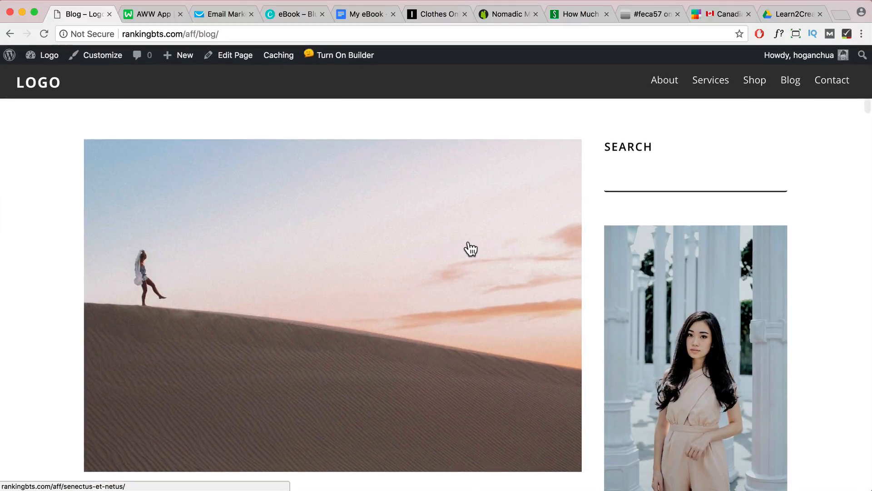
# Switch to GetResponse, go to its dashboard and start creating a new form
pyautogui.click(222, 12)
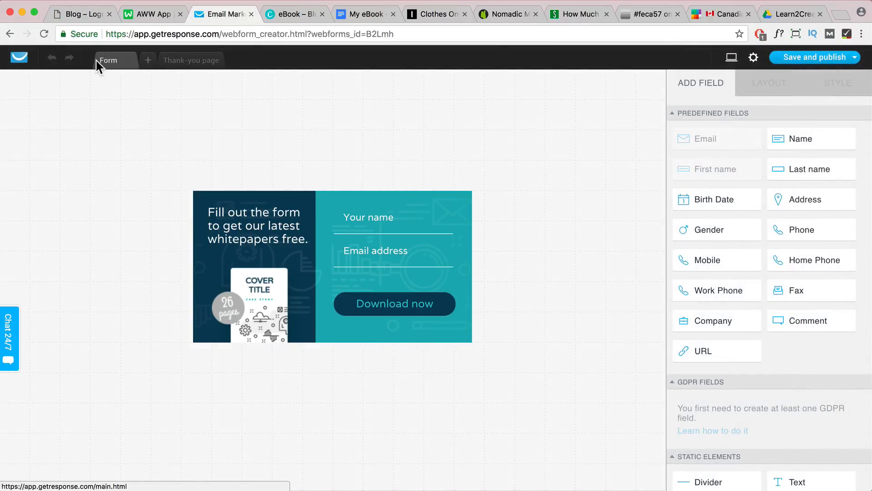
pyautogui.click(21, 58)
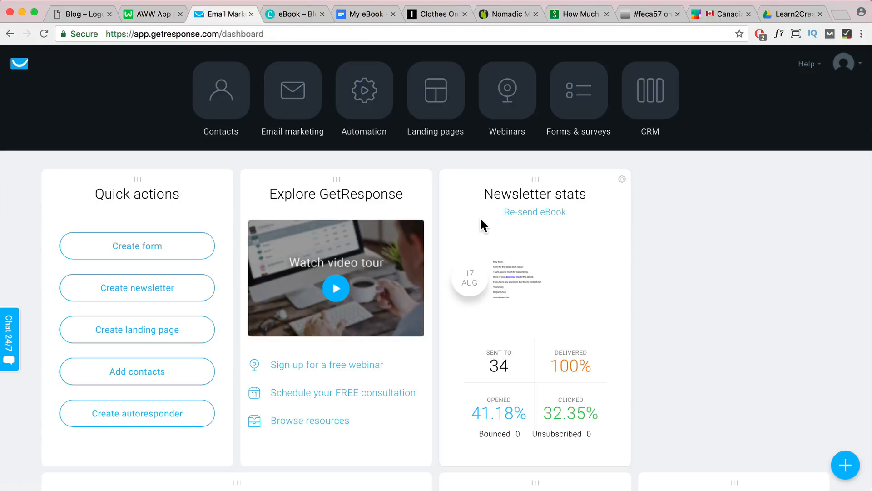
pyautogui.click(146, 248)
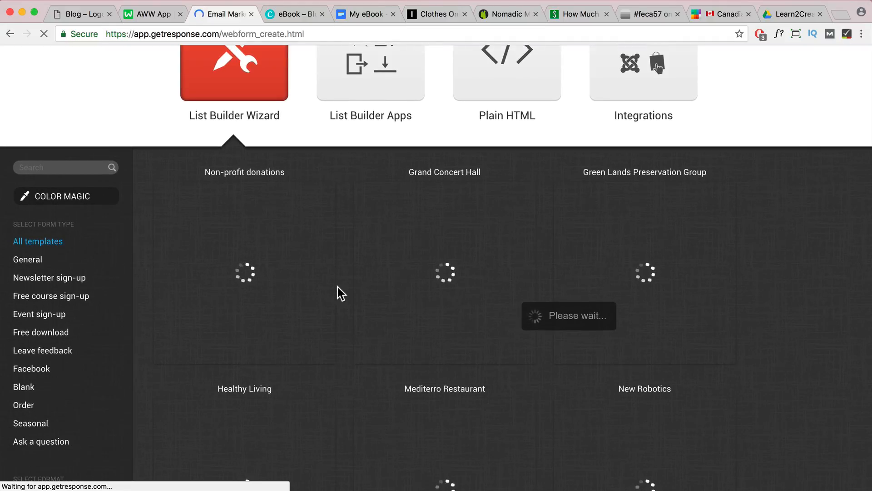
# Filter the List Builder Wizard form templates to the Wider 700px x 200px format
pyautogui.scroll(-5, 337, 287)
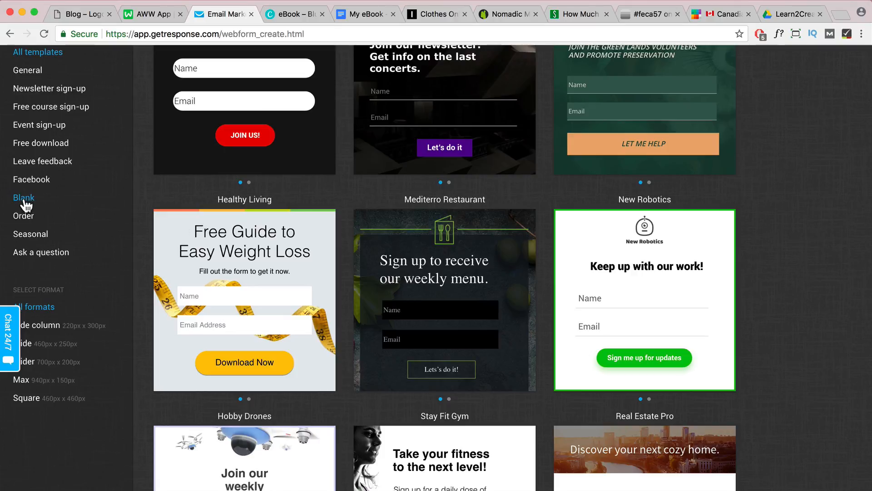
pyautogui.scroll(-4, 372, 266)
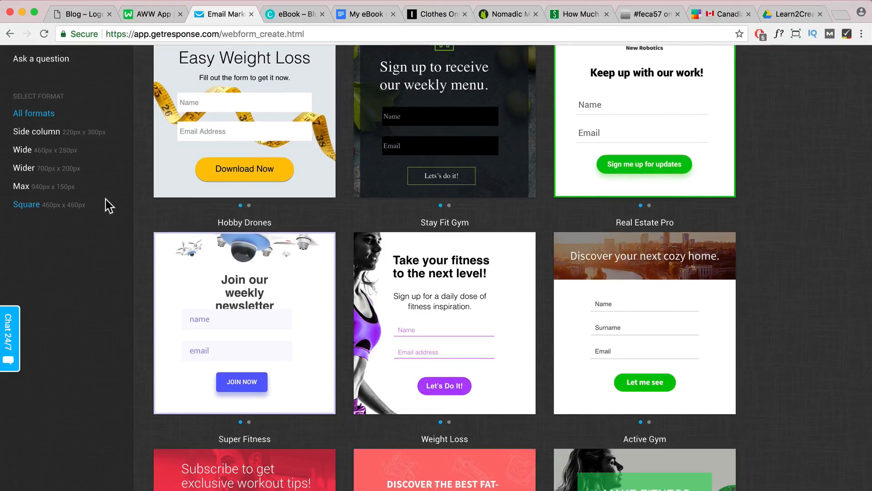
pyautogui.scroll(1, 105, 202)
pyautogui.click(27, 199)
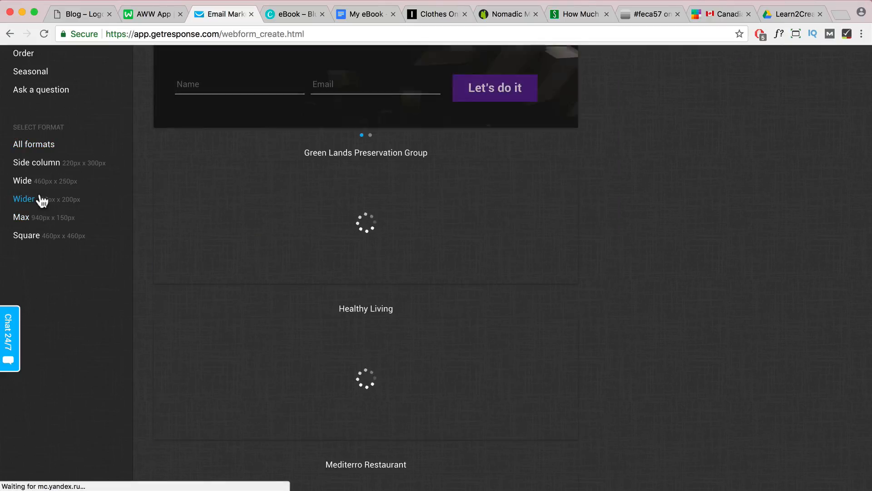
# Browse the wider templates and use the Weight Loss template for the new form
pyautogui.scroll(-8, 366, 243)
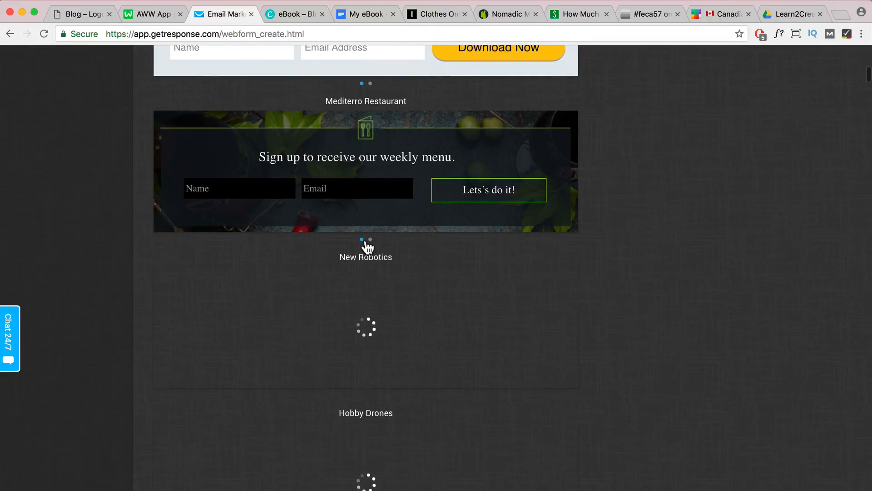
pyautogui.scroll(-12, 392, 242)
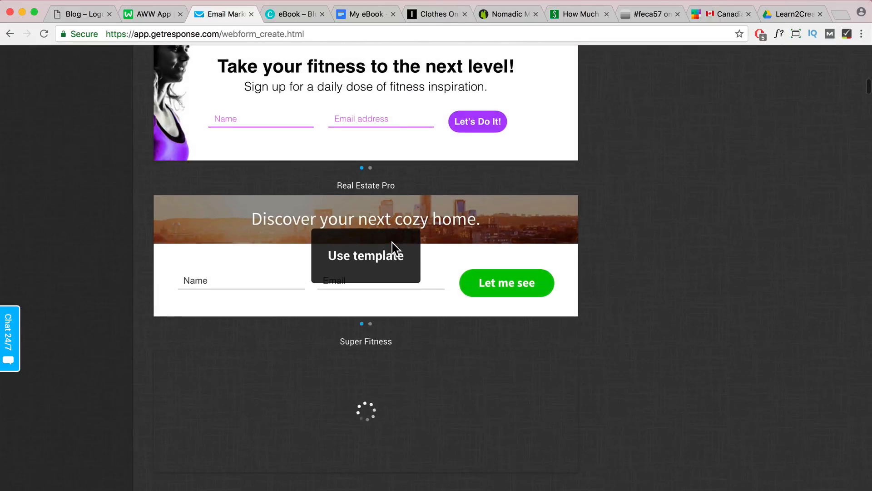
pyautogui.scroll(-4, 490, 258)
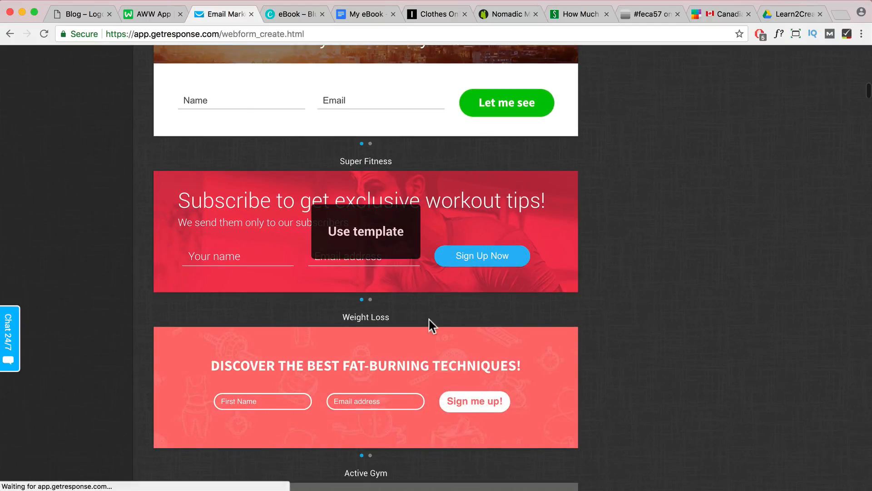
pyautogui.scroll(-2, 425, 350)
pyautogui.click(361, 332)
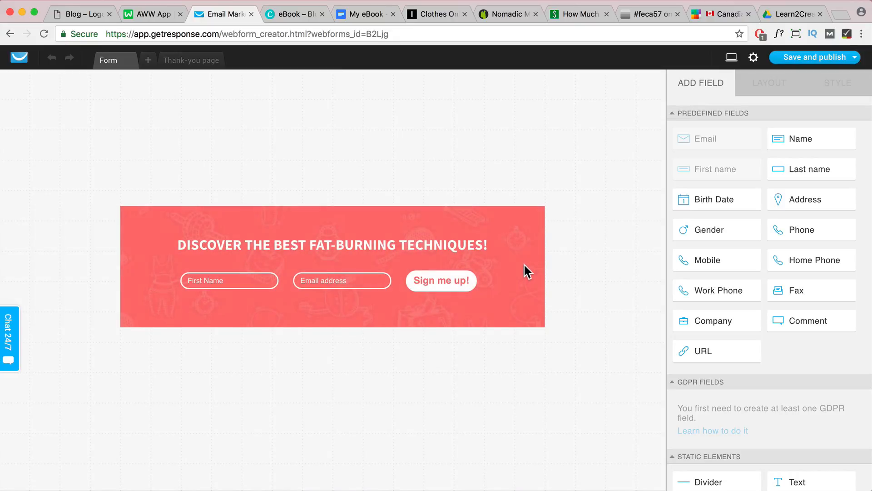
# Replace the sign-up form's background image with a fully transparent solid colour
pyautogui.click(524, 266)
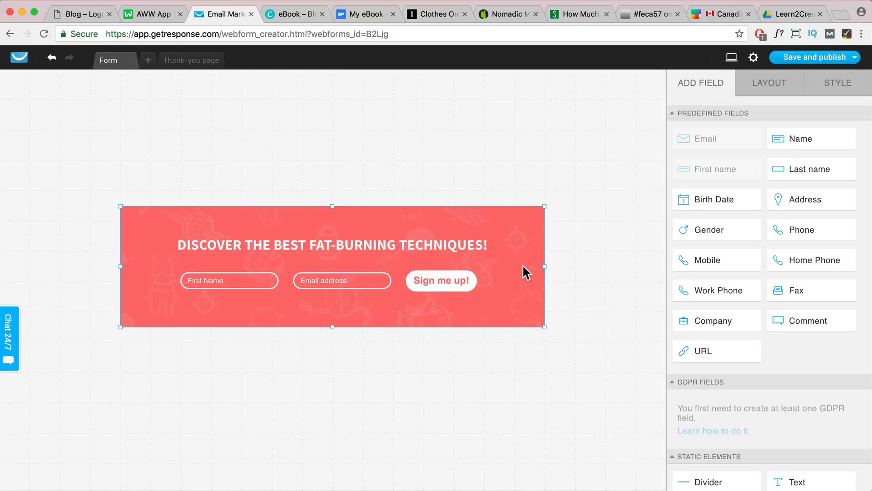
pyautogui.click(769, 90)
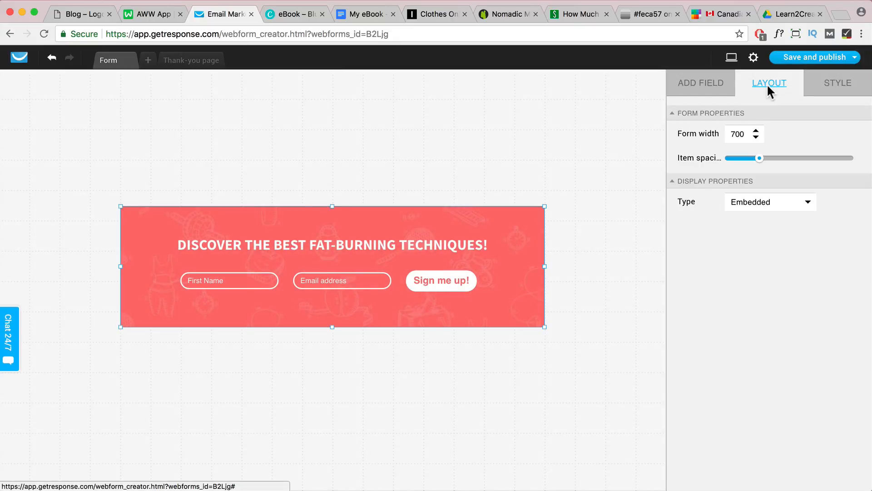
pyautogui.click(796, 212)
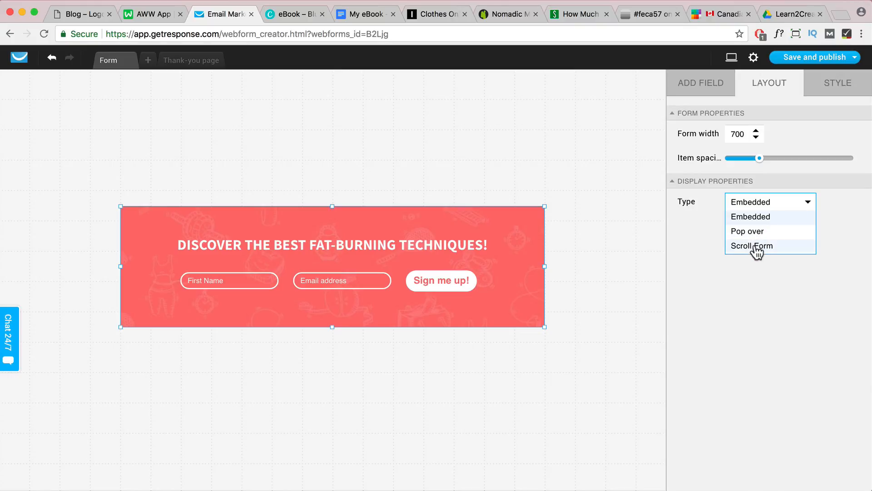
pyautogui.click(832, 87)
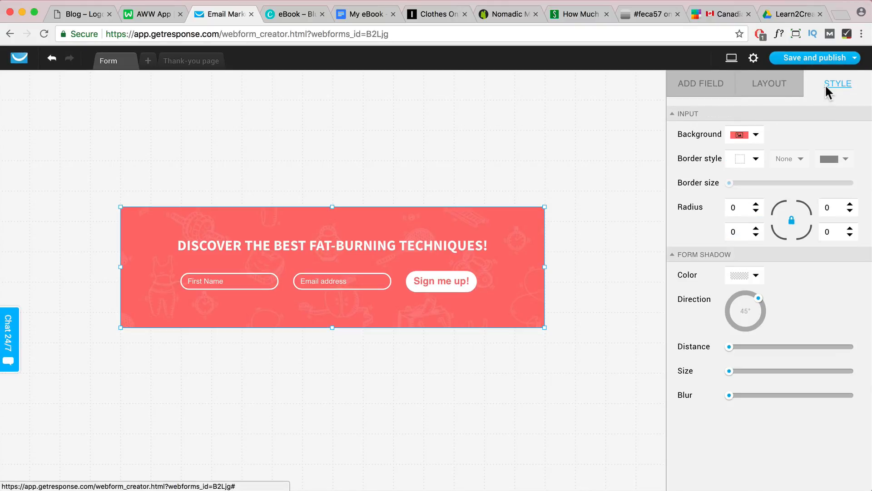
pyautogui.click(757, 136)
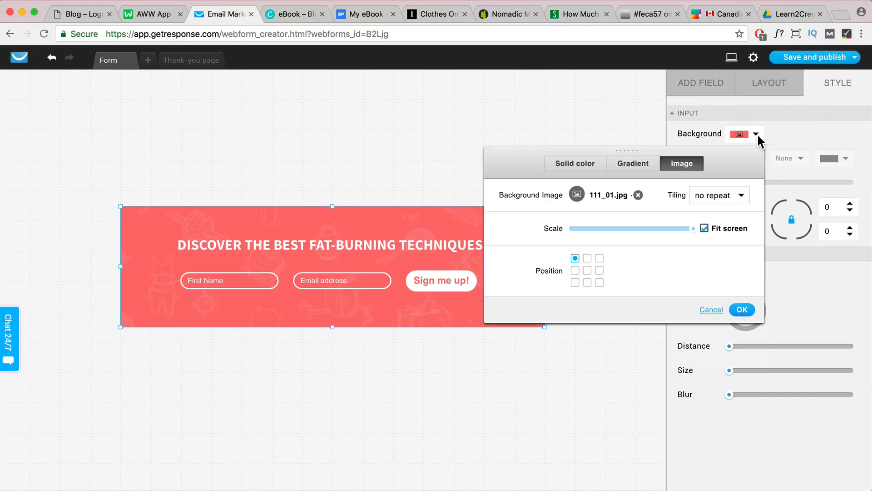
pyautogui.click(583, 164)
pyautogui.moveTo(736, 271); pyautogui.dragTo(620, 268)
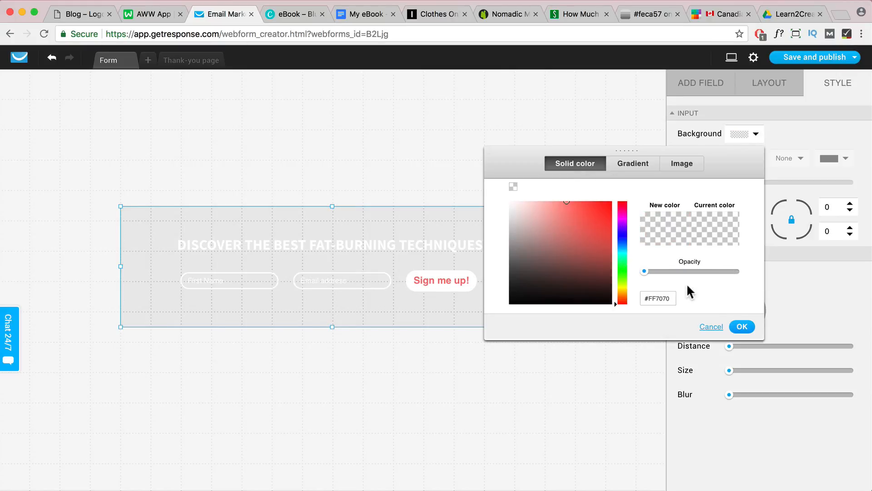
pyautogui.click(742, 327)
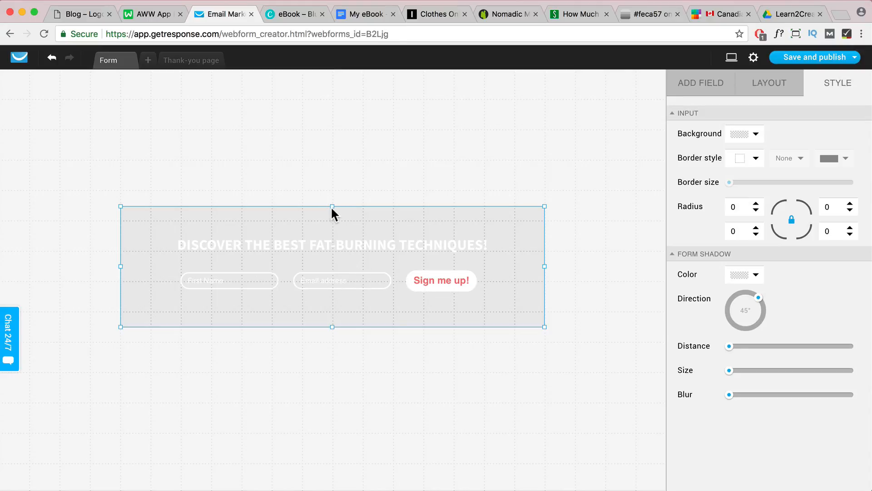
# Shrink the form box on all four sides so it fits tightly around the heading, fields and button
pyautogui.moveTo(332, 207); pyautogui.dragTo(331, 219)
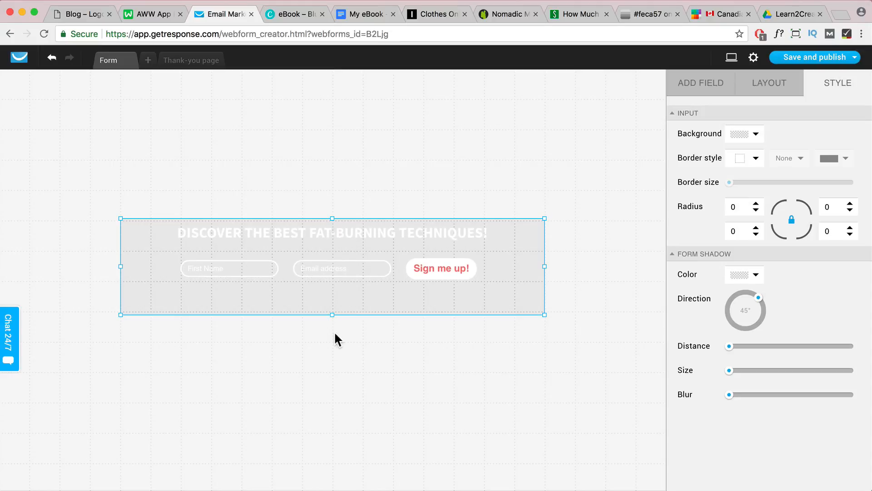
pyautogui.moveTo(334, 317); pyautogui.dragTo(333, 301)
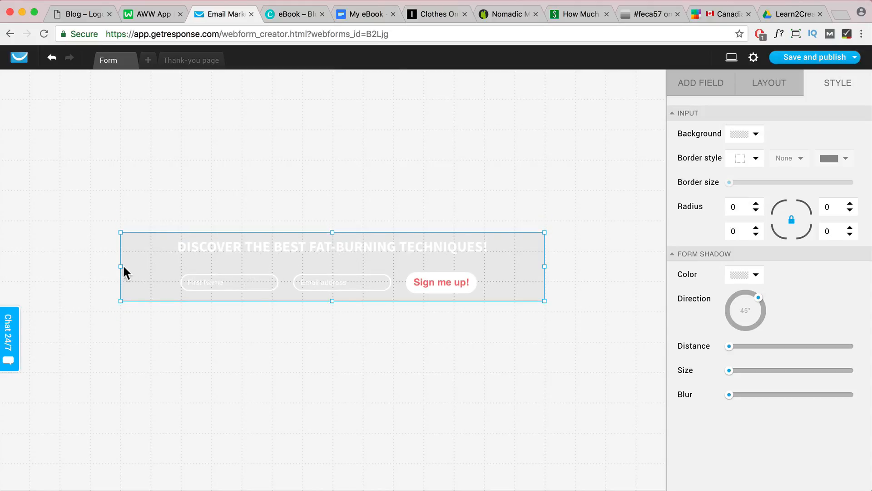
pyautogui.moveTo(125, 271); pyautogui.dragTo(147, 268)
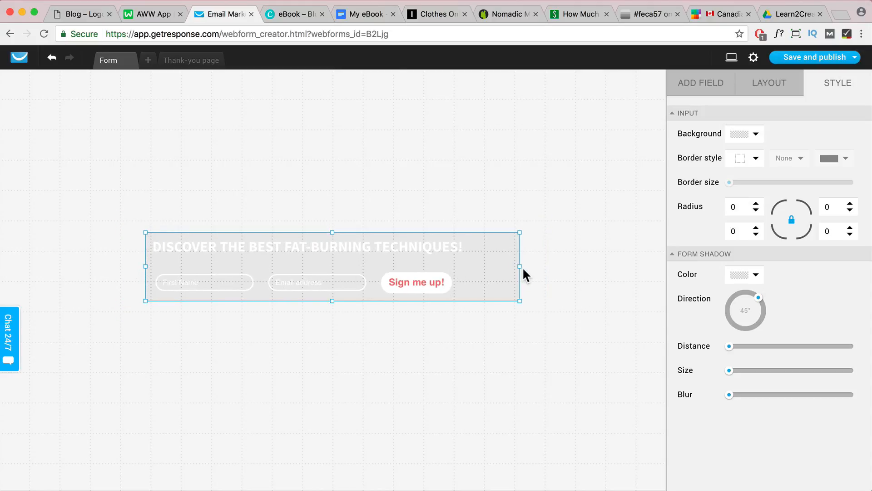
pyautogui.moveTo(520, 266); pyautogui.dragTo(494, 267)
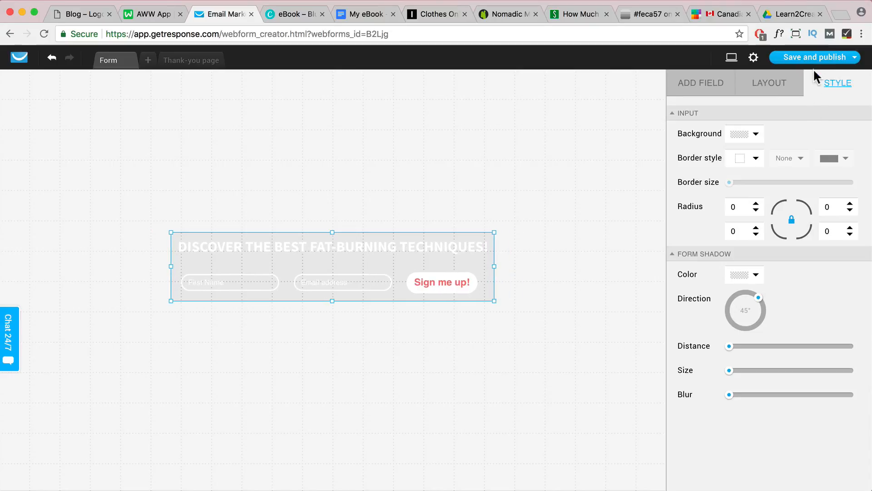
# Save and publish the form, and copy its JavaScript code for self-installation
pyautogui.moveTo(819, 64)
pyautogui.click(806, 103)
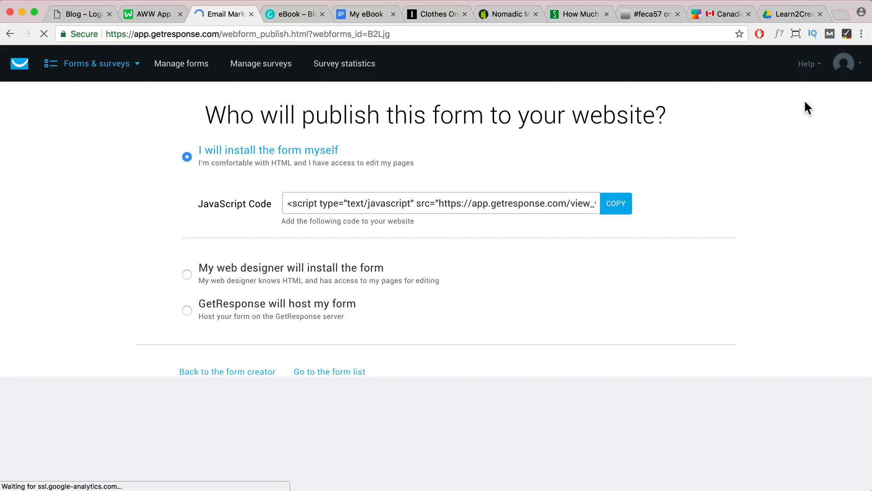
pyautogui.click(615, 205)
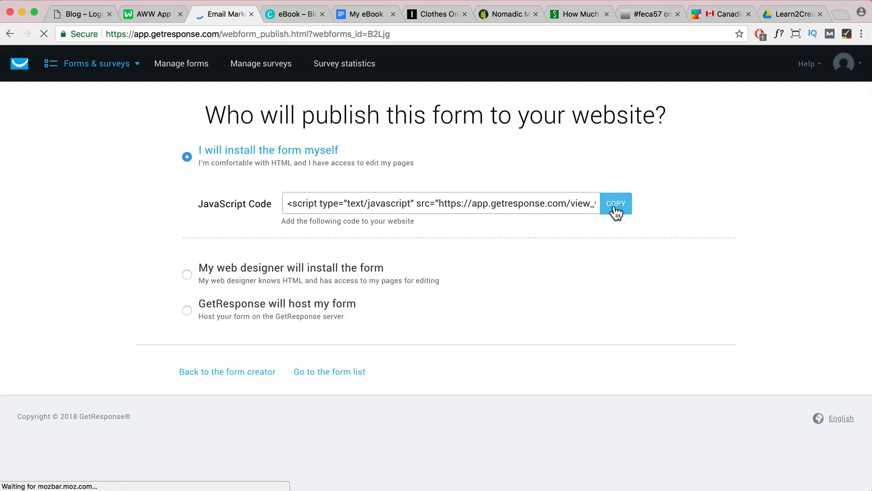
# Switch to the website, go to its home page and turn on the page builder
pyautogui.click(84, 12)
pyautogui.scroll(-6, 384, 240)
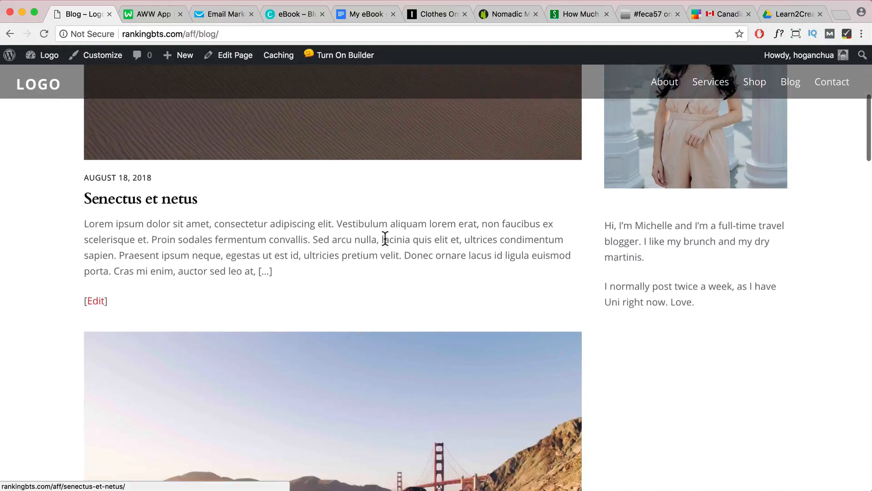
pyautogui.scroll(-6, 384, 238)
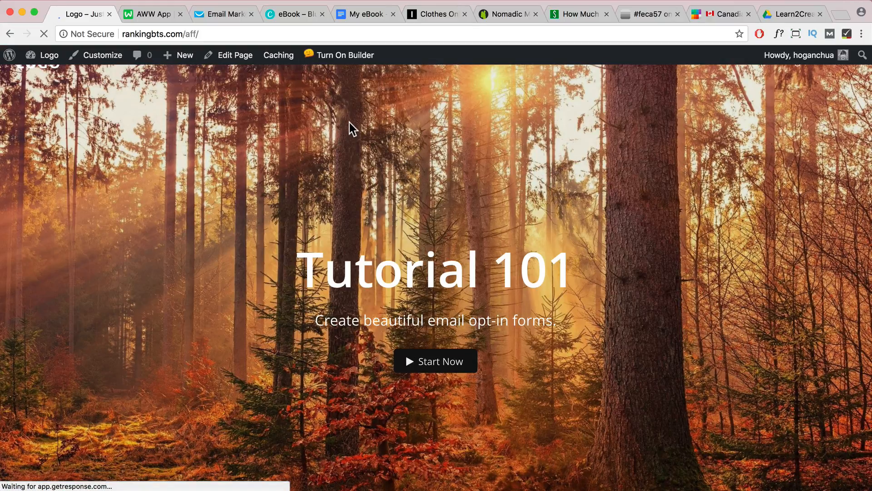
pyautogui.click(350, 56)
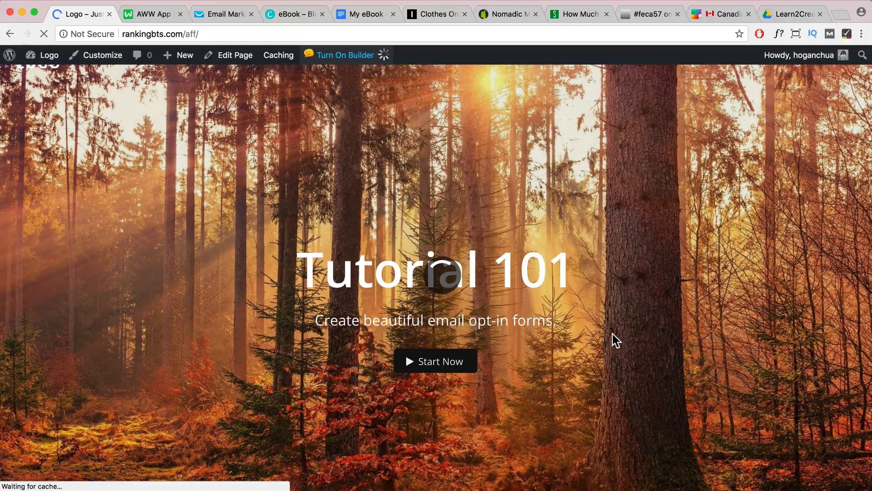
# Add a Text module to the empty row below the See Templates section and replace its placeholder with the copied form code
pyautogui.scroll(-8, 611, 334)
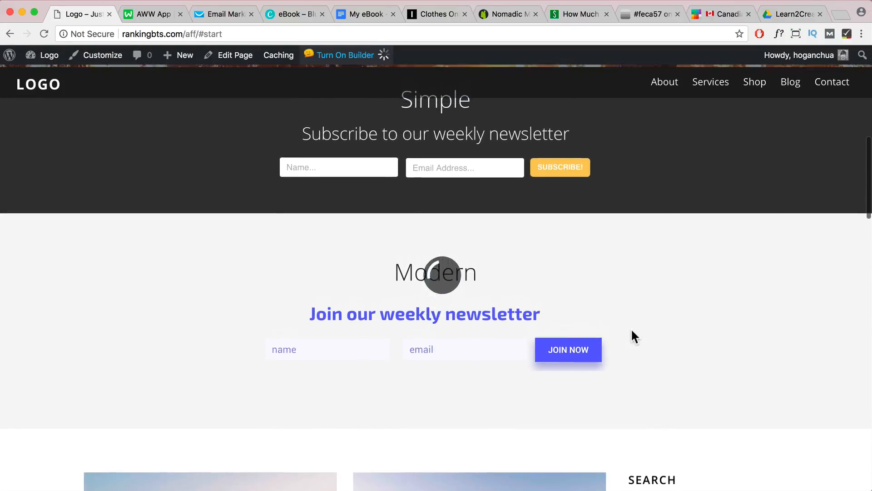
pyautogui.scroll(-20, 563, 303)
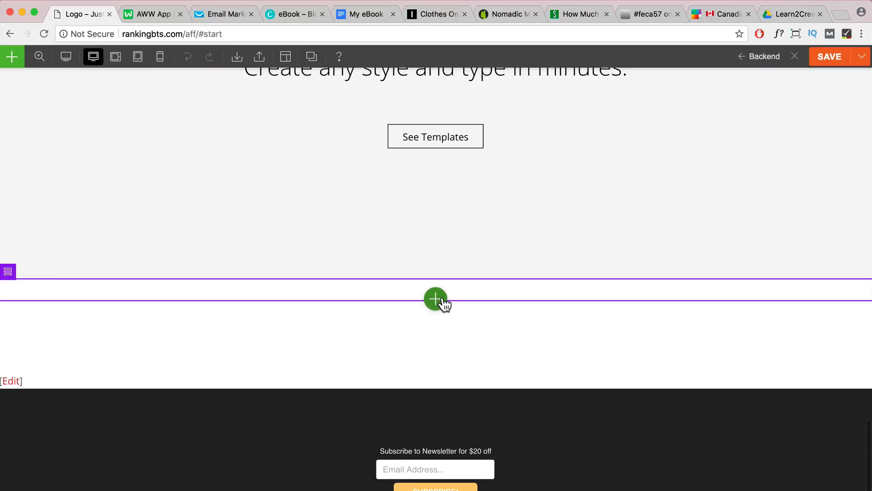
pyautogui.click(436, 300)
pyautogui.scroll(-3, 455, 373)
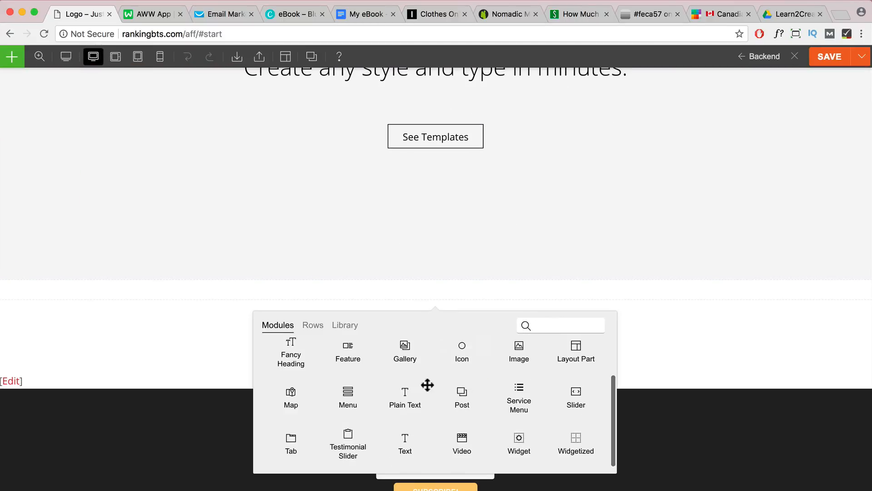
pyautogui.moveTo(401, 442); pyautogui.dragTo(453, 299)
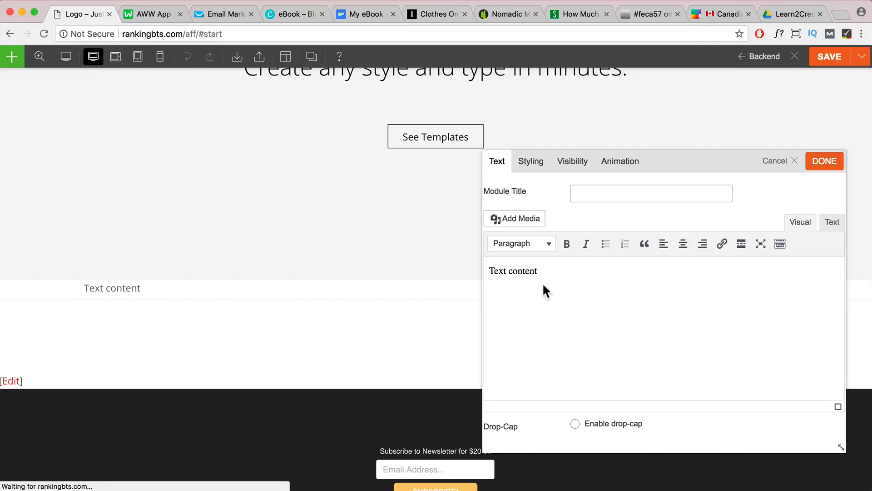
pyautogui.click(833, 226)
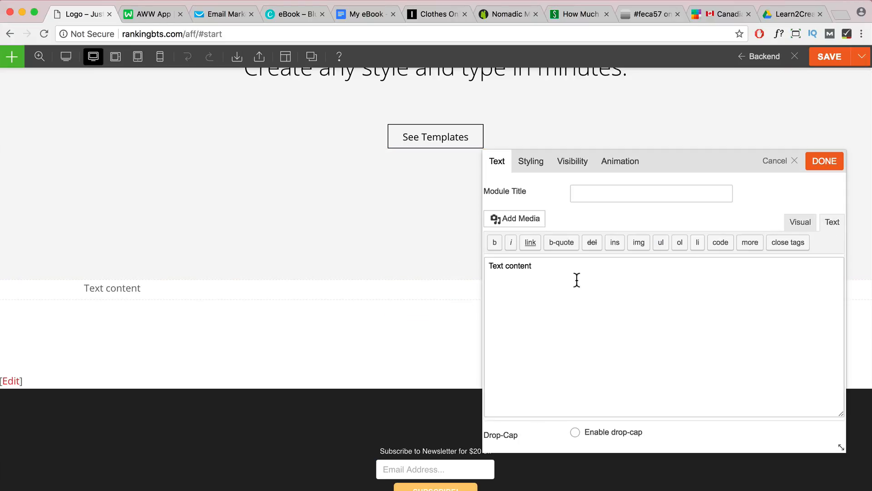
pyautogui.moveTo(577, 278); pyautogui.dragTo(488, 266)
pyautogui.write('<script type="text/javascript" src="https://app.getresponse.com/view_webform_v2.js?u=zBLLs&webforms_id=B2Ljg"></script>')
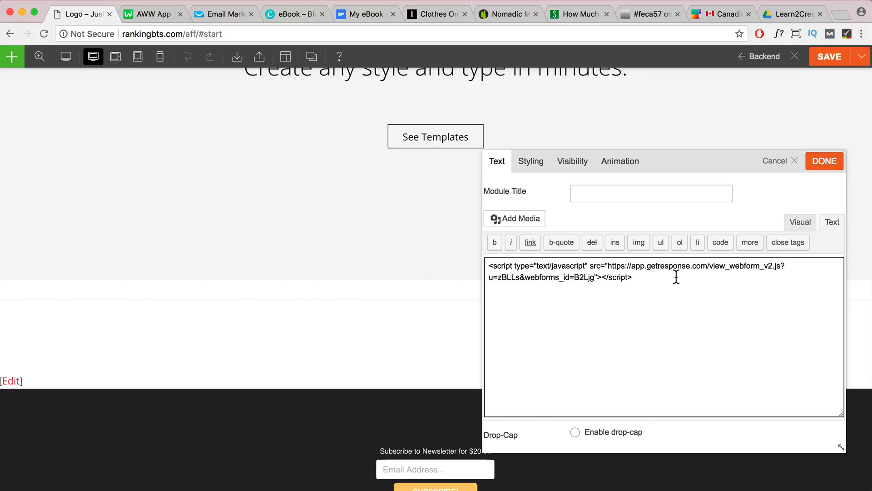
pyautogui.click(823, 167)
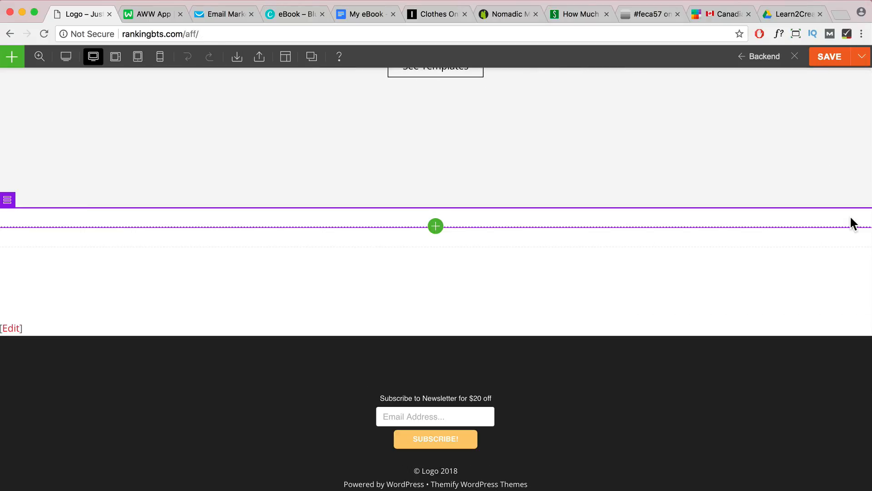
# Set the background colour of the form's row to #383838, save the page and close the builder
pyautogui.click(847, 222)
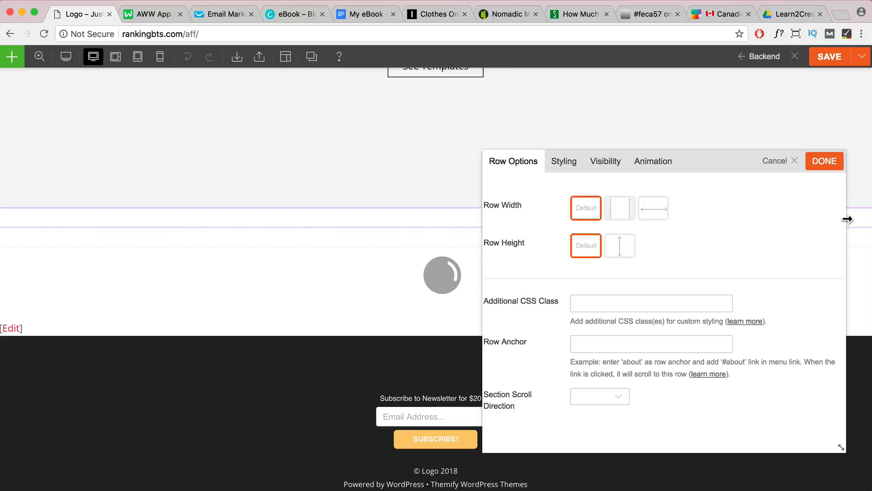
pyautogui.click(568, 165)
pyautogui.click(615, 228)
pyautogui.click(578, 305)
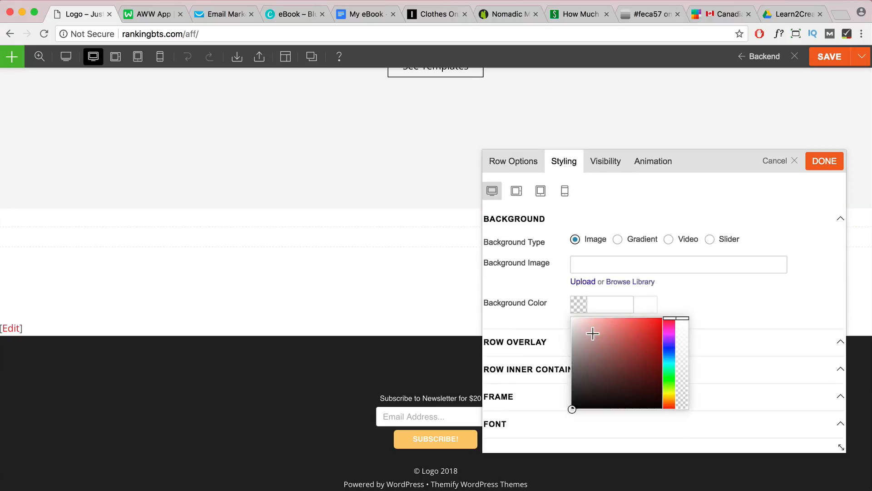
pyautogui.moveTo(592, 333); pyautogui.dragTo(540, 389)
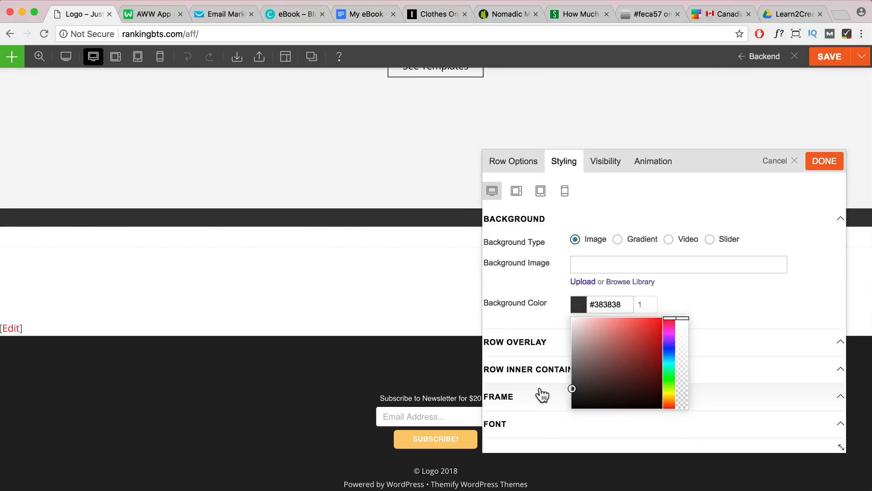
pyautogui.click(817, 164)
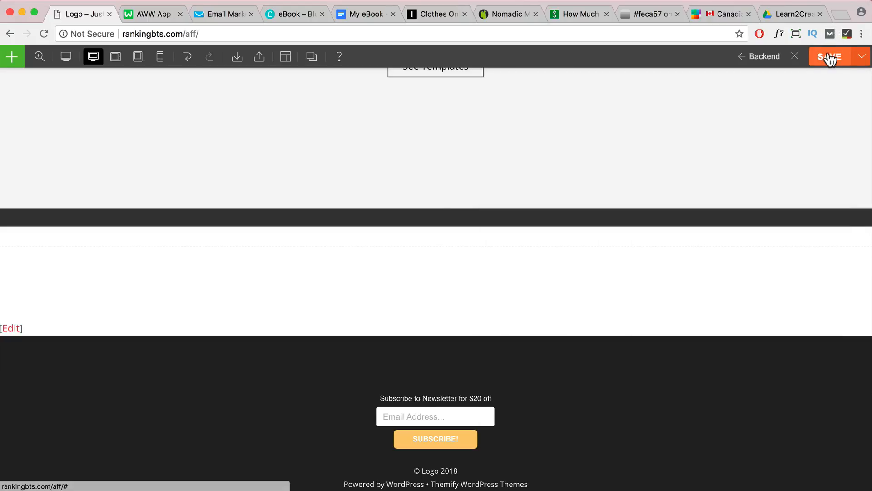
pyautogui.click(829, 58)
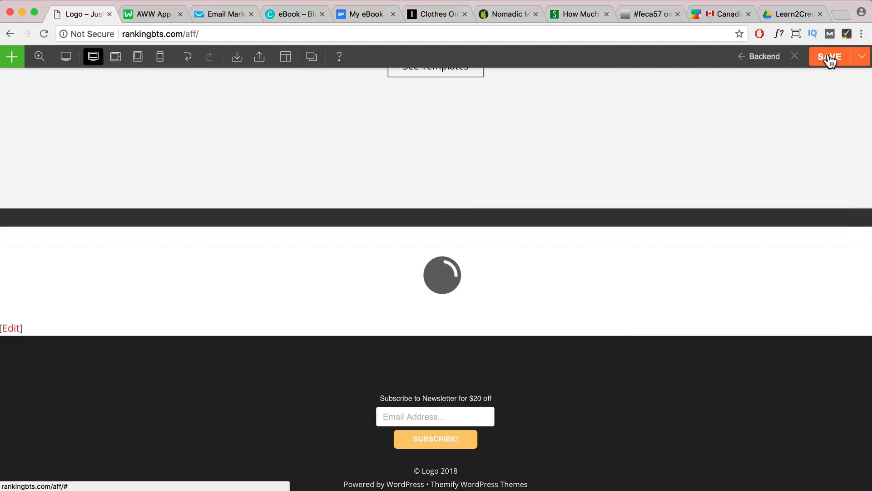
pyautogui.click(796, 58)
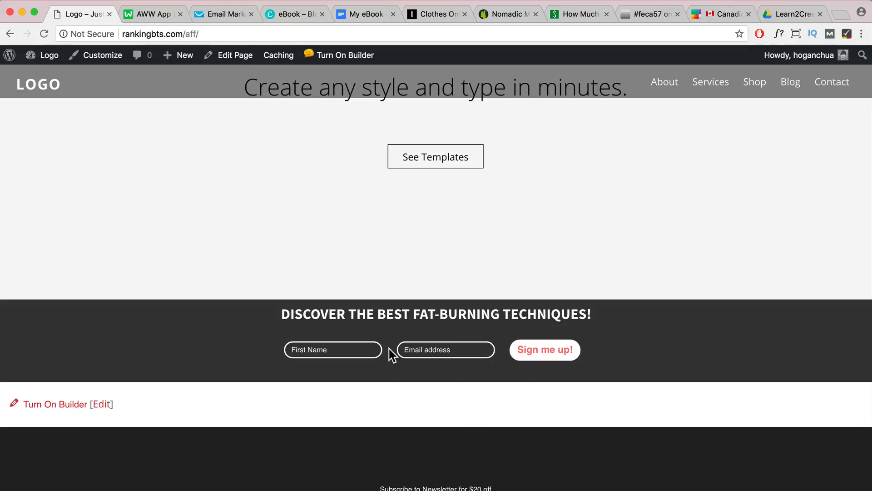
# View the four-step integration diagram on the AWW board, switch to GetResponse and log in
pyautogui.click(154, 15)
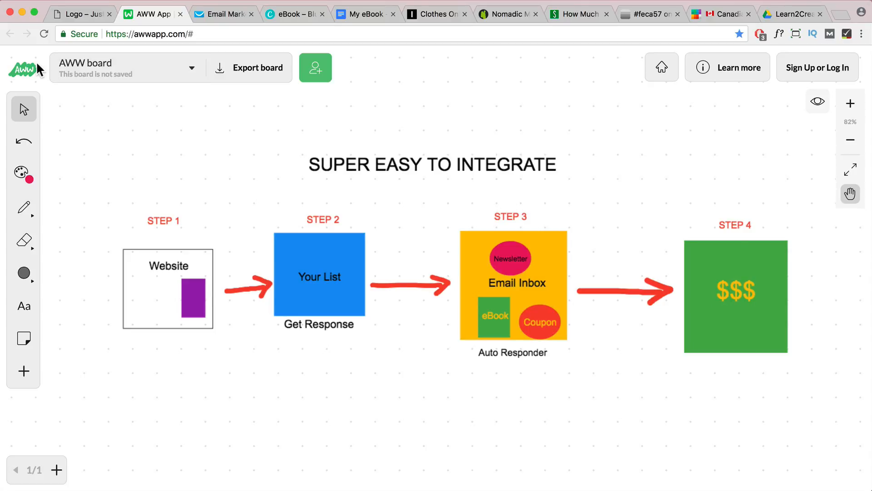
pyautogui.click(217, 15)
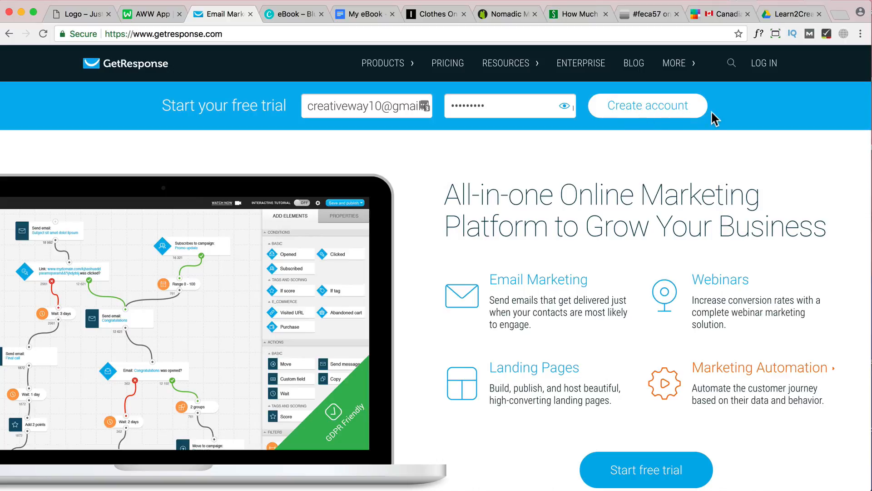
pyautogui.click(760, 69)
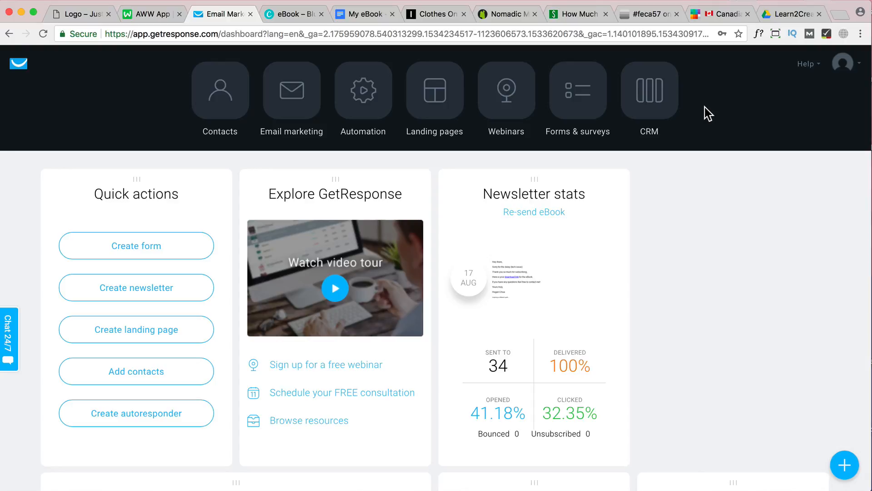
# Open the contact lists and create a new list named websitename-home
pyautogui.click(224, 96)
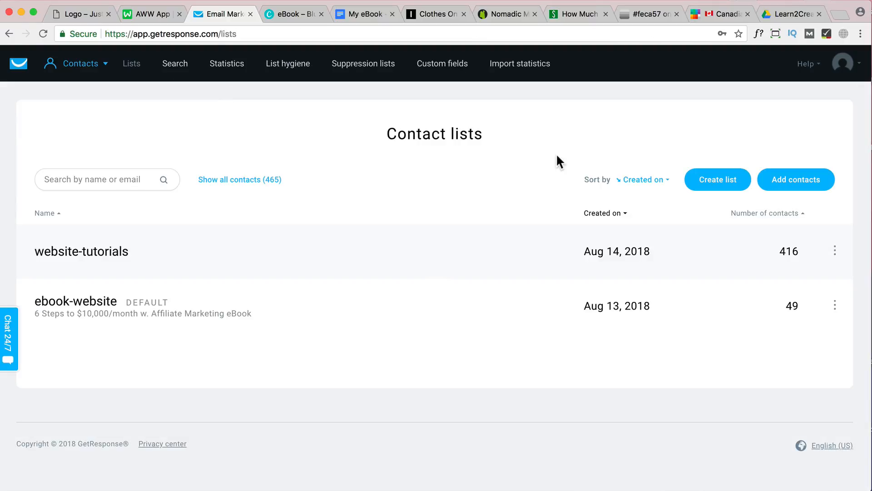
pyautogui.click(717, 185)
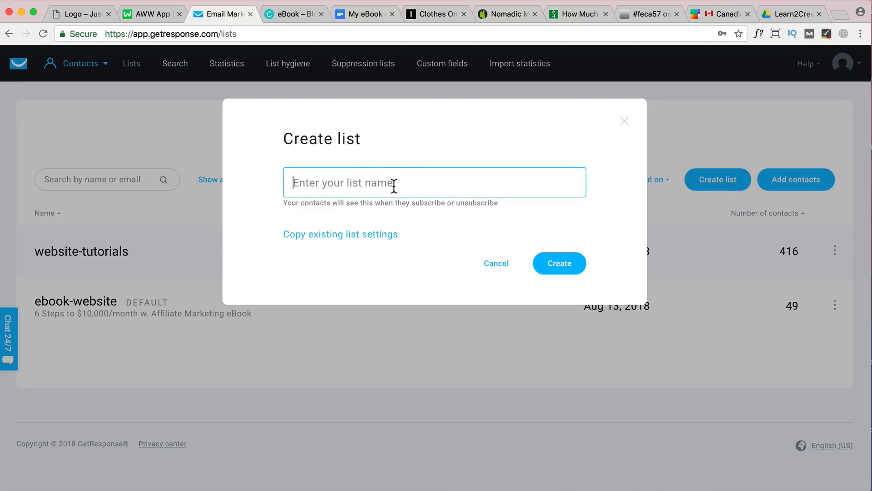
pyautogui.write('websitename-home')
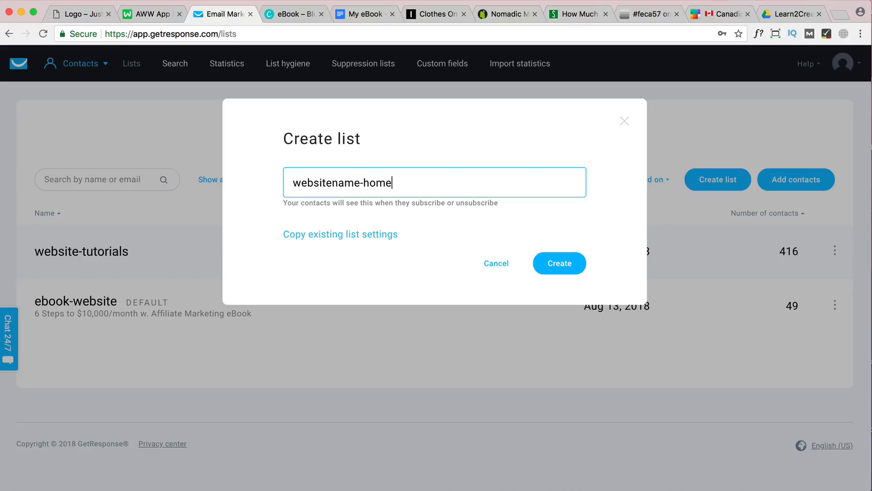
pyautogui.click(557, 268)
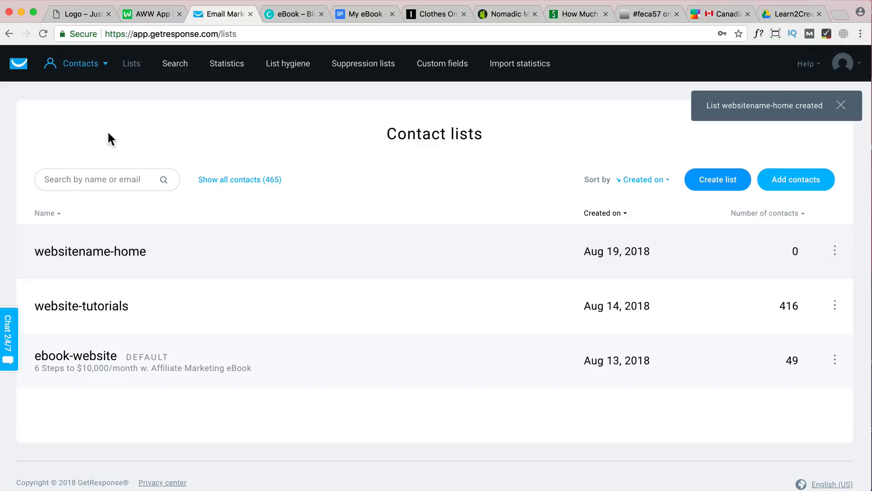
# Return to the dashboard, start a new form and filter the wizard's templates by the Blank form type
pyautogui.click(19, 69)
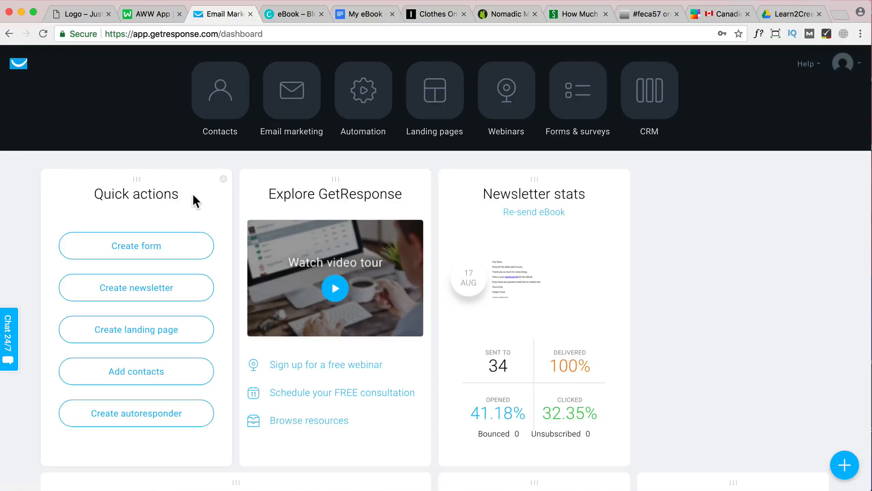
pyautogui.click(167, 248)
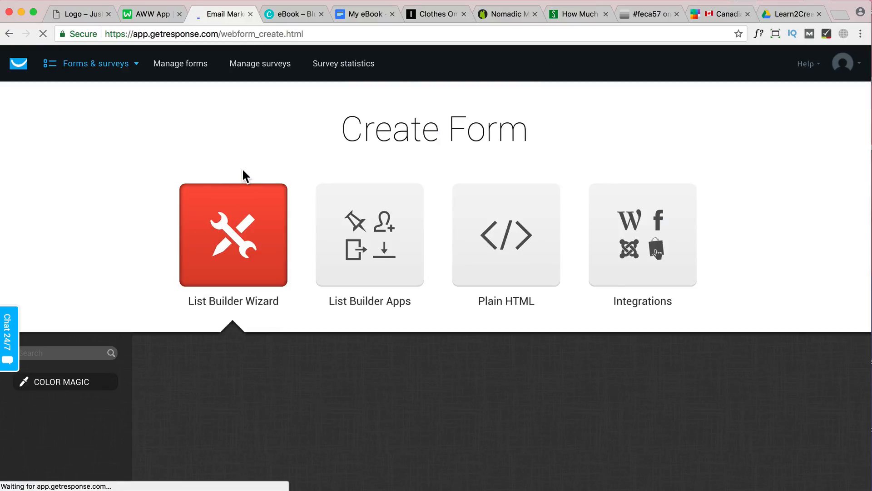
pyautogui.scroll(-3, 242, 170)
pyautogui.scroll(-3, 239, 173)
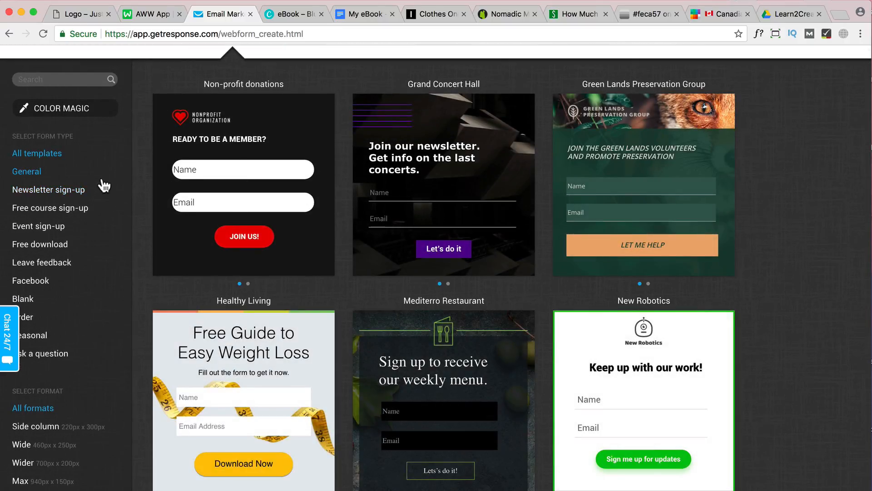
pyautogui.scroll(-1, 102, 185)
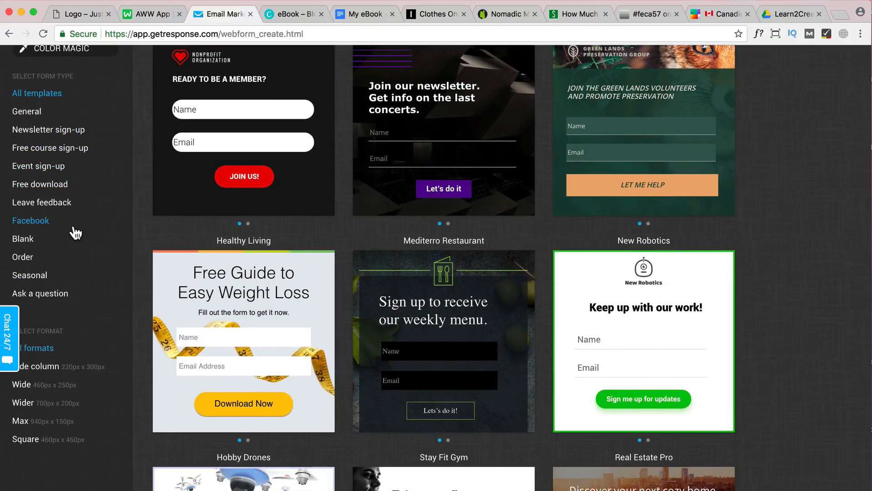
pyautogui.click(20, 245)
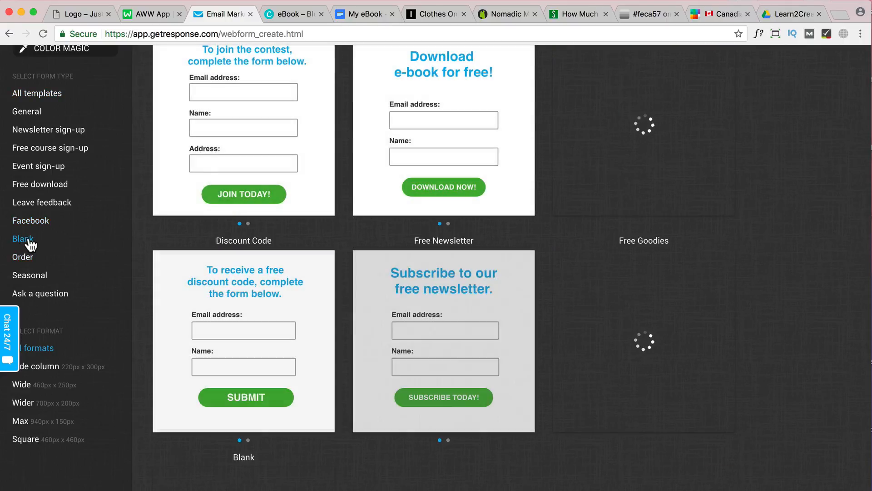
# Limit the Blank templates to the Wide 460px x 250px format and use the Download for Free template
pyautogui.scroll(-2, 64, 242)
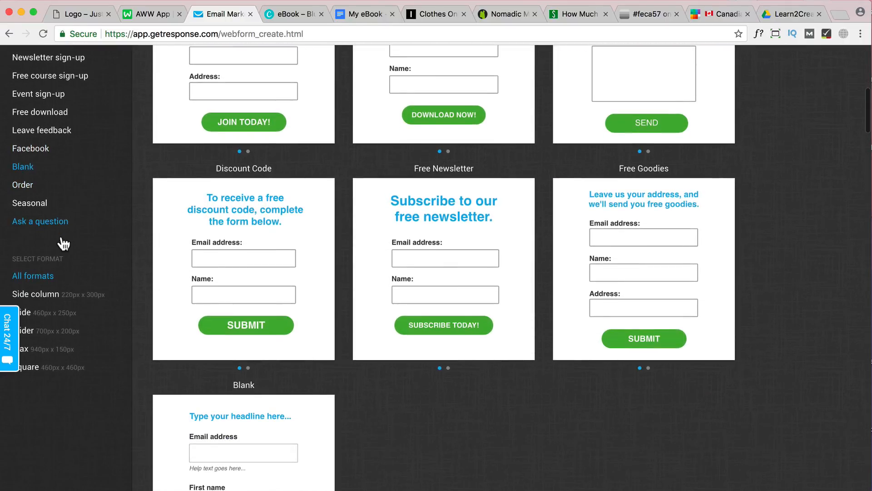
pyautogui.scroll(-1, 64, 244)
pyautogui.scroll(-1, 64, 243)
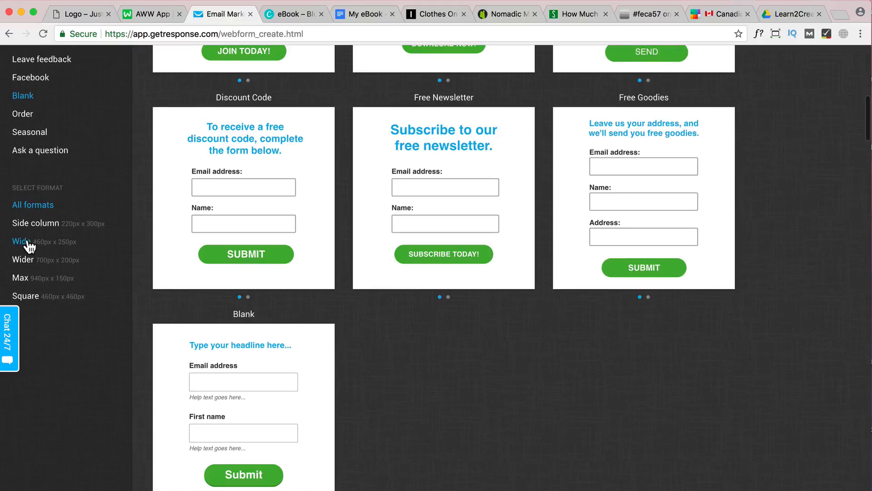
pyautogui.click(23, 241)
pyautogui.scroll(5, 378, 250)
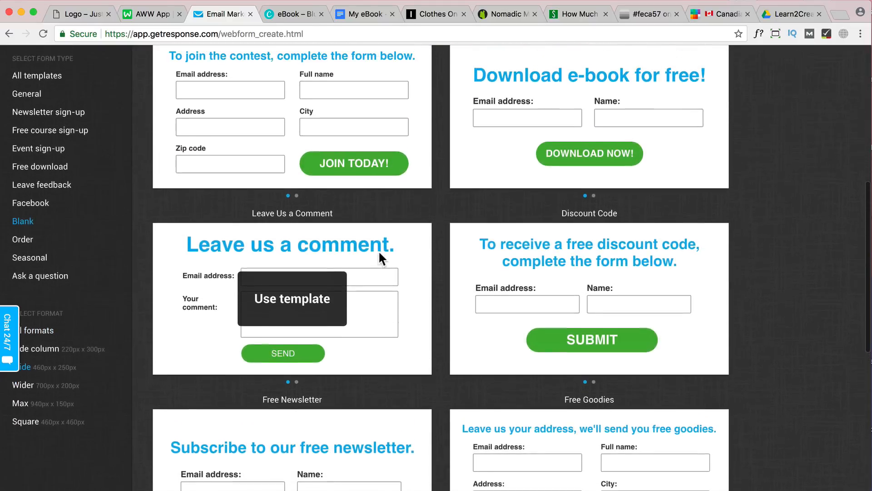
pyautogui.scroll(1, 393, 247)
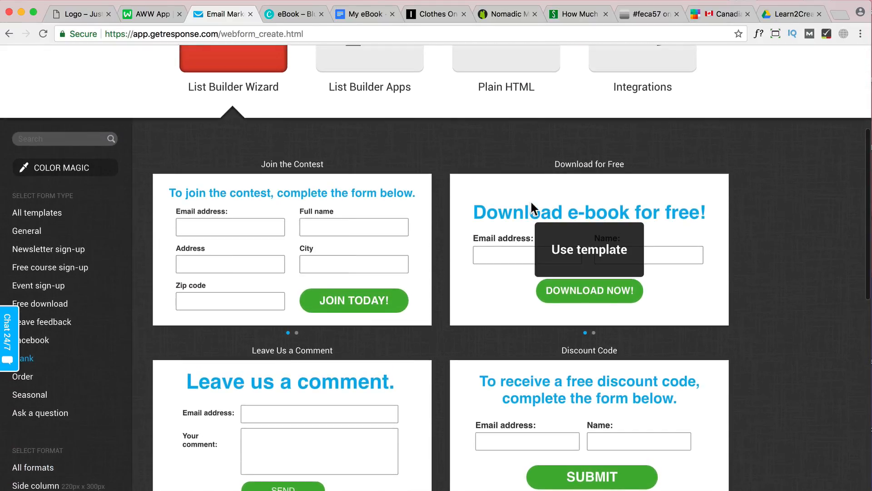
pyautogui.click(587, 257)
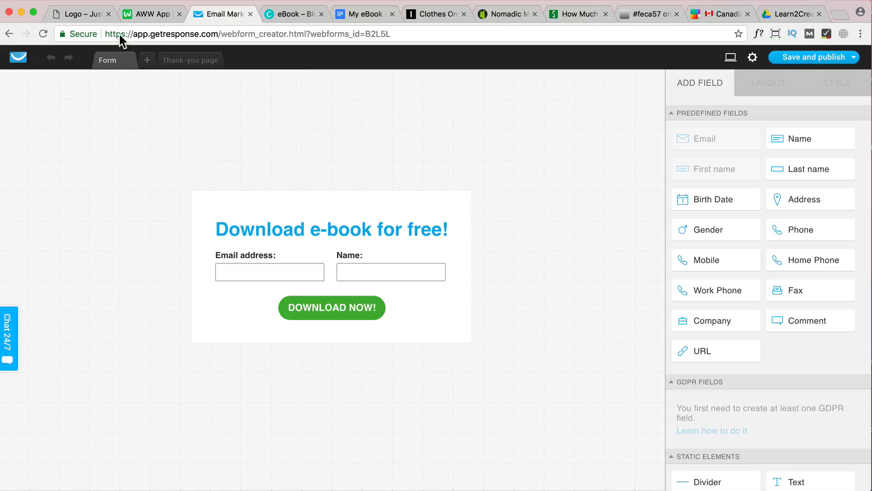
# Switch to the website and examine the sidebar e-book form and the Simple and Modern newsletter forms on the home page
pyautogui.click(81, 13)
pyautogui.scroll(20, 437, 230)
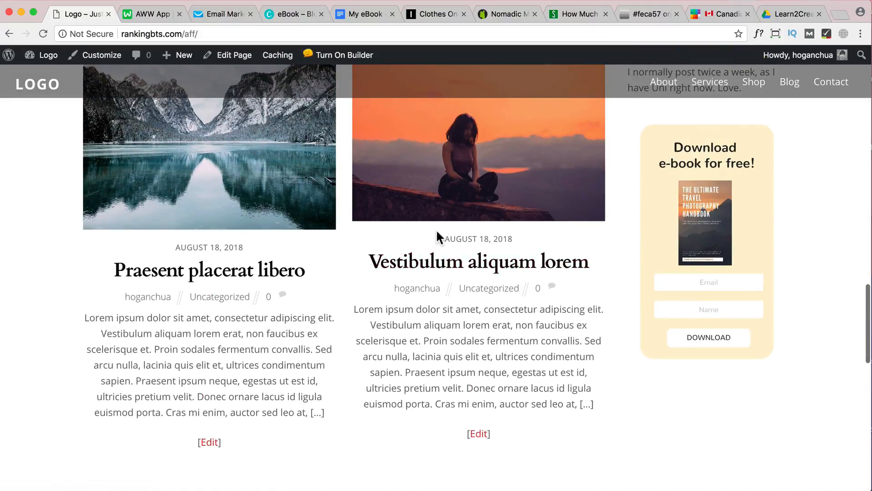
pyautogui.scroll(1, 436, 231)
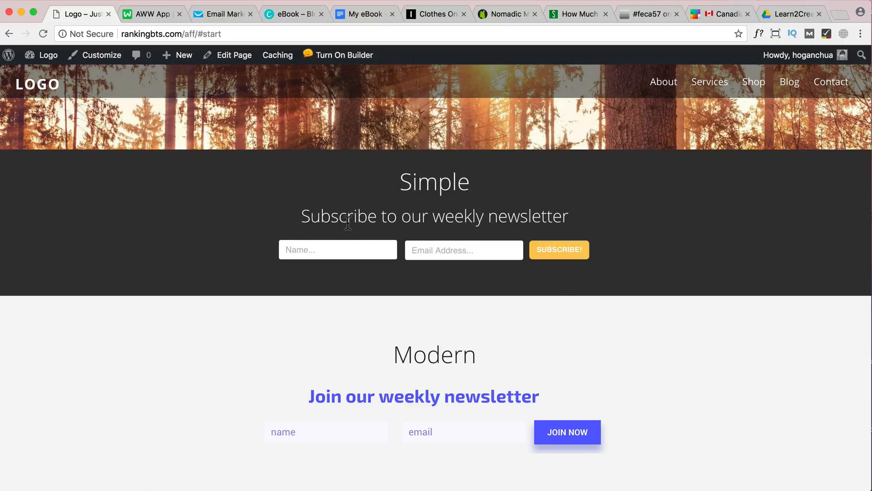
pyautogui.scroll(-7, 437, 225)
pyautogui.scroll(-12, 436, 230)
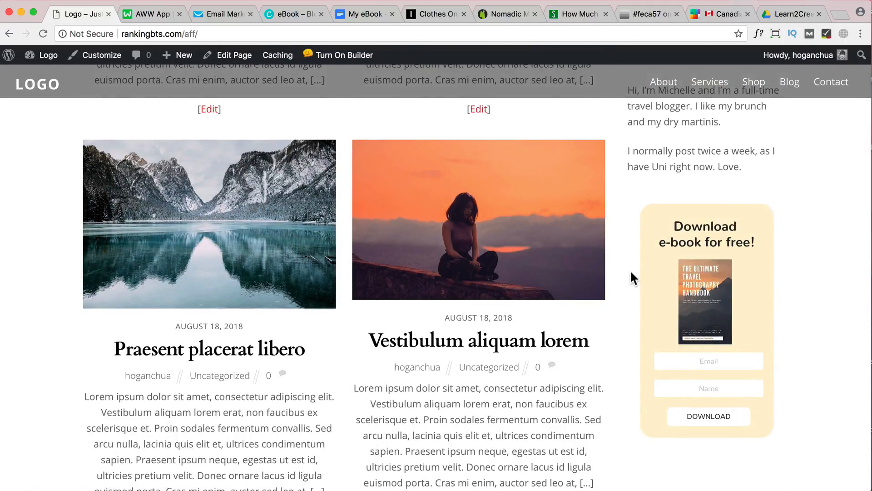
pyautogui.scroll(18, 629, 273)
pyautogui.scroll(-3, 628, 272)
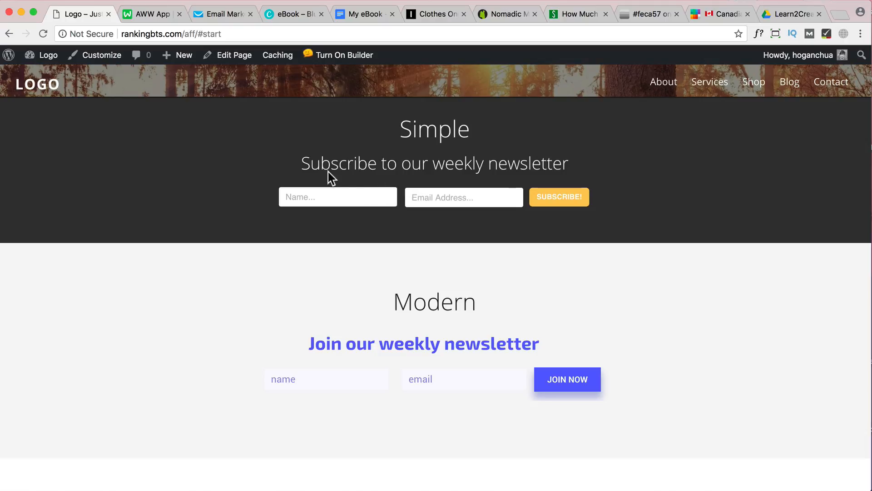
pyautogui.scroll(-1, 377, 173)
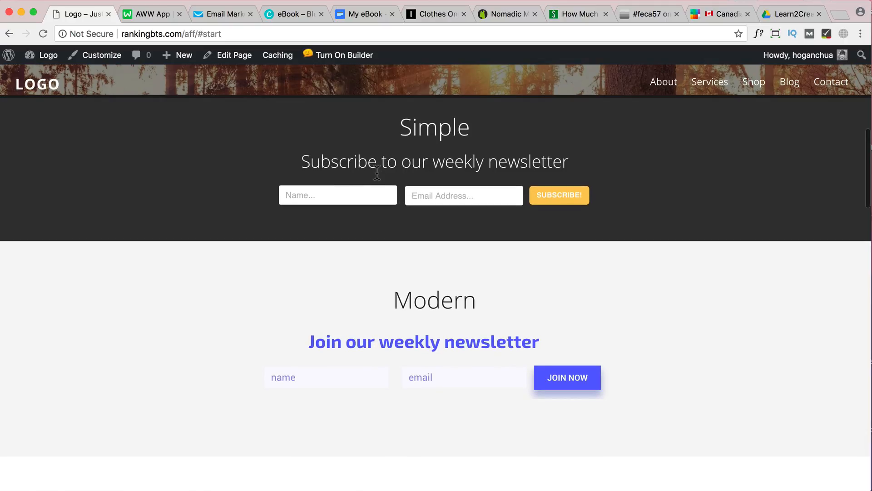
pyautogui.scroll(2, 377, 173)
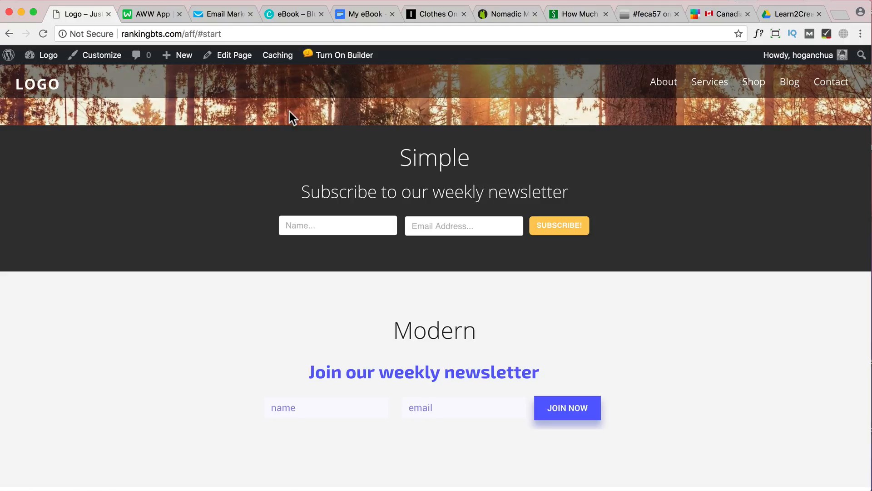
# Switch back to the form editor and make the whole form's background fully transparent by reducing its opacity to the minimum
pyautogui.click(222, 15)
pyautogui.click(361, 201)
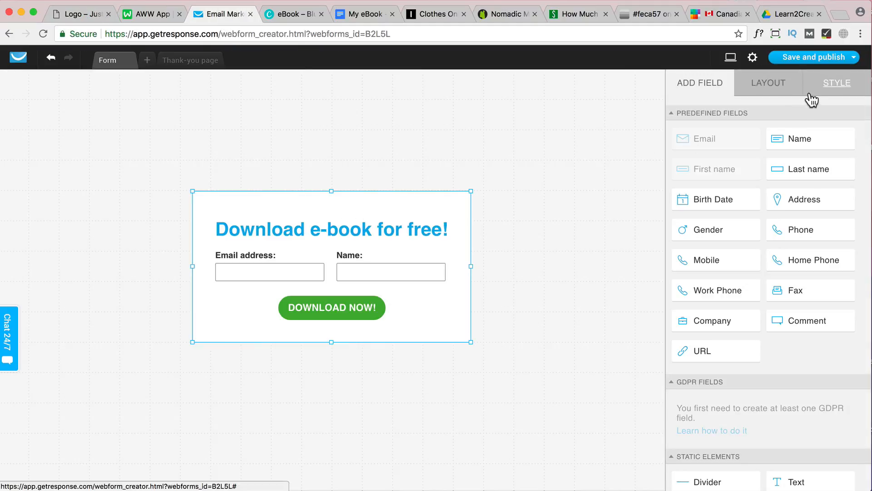
pyautogui.click(837, 84)
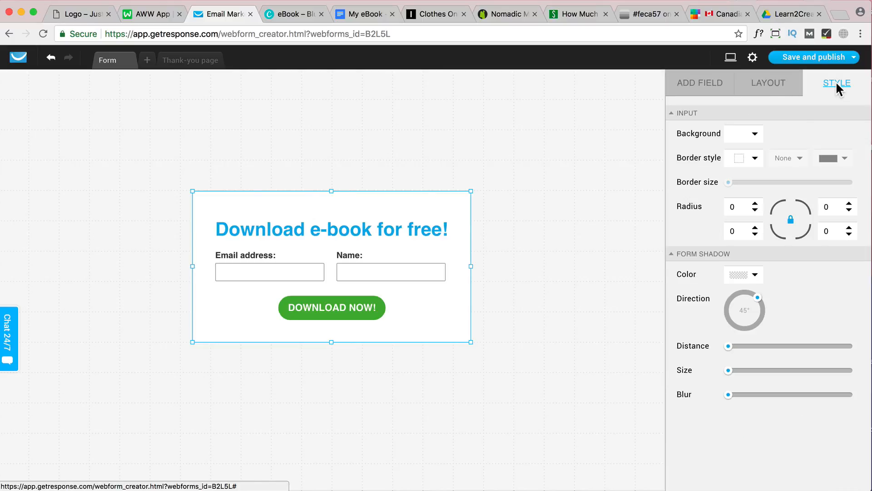
pyautogui.click(754, 134)
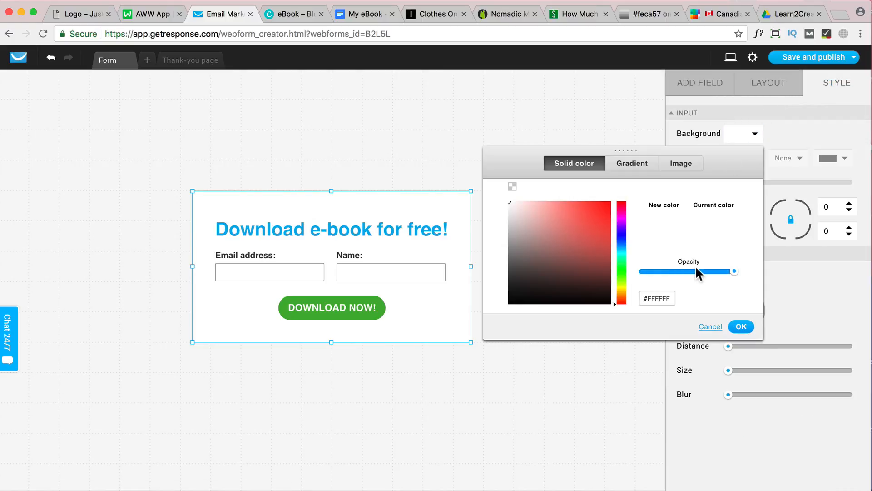
pyautogui.moveTo(735, 271); pyautogui.dragTo(642, 272)
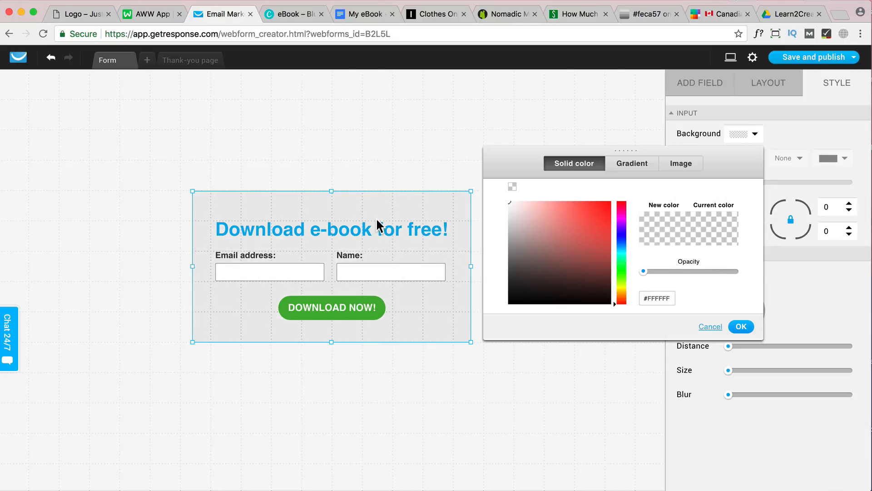
pyautogui.click(741, 326)
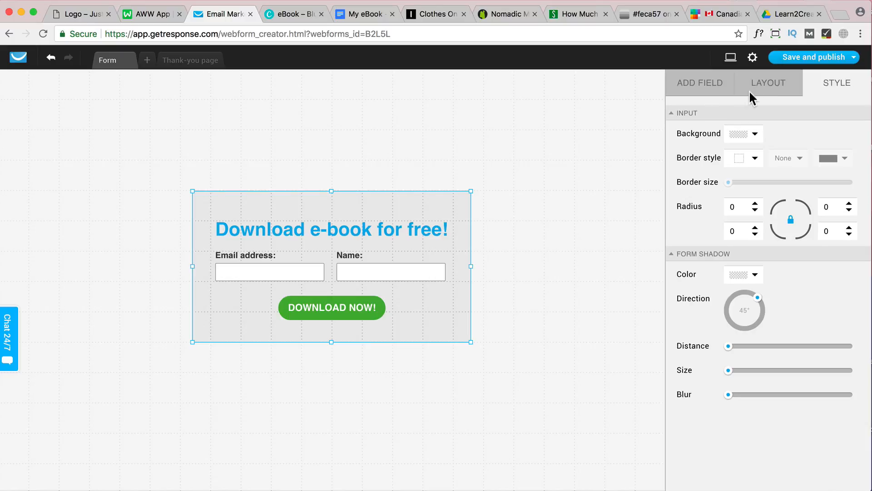
# Compare with the embedded forms on the website, and set the new form's display type to Pop over
pyautogui.click(764, 86)
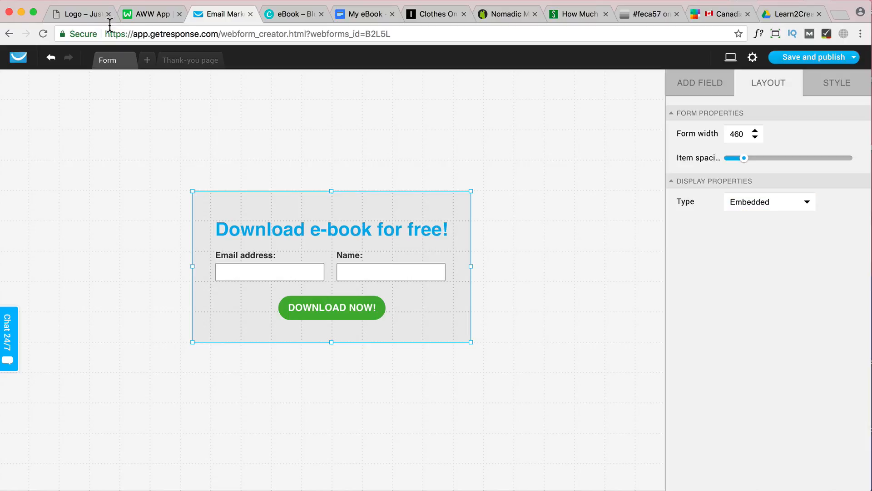
pyautogui.click(91, 19)
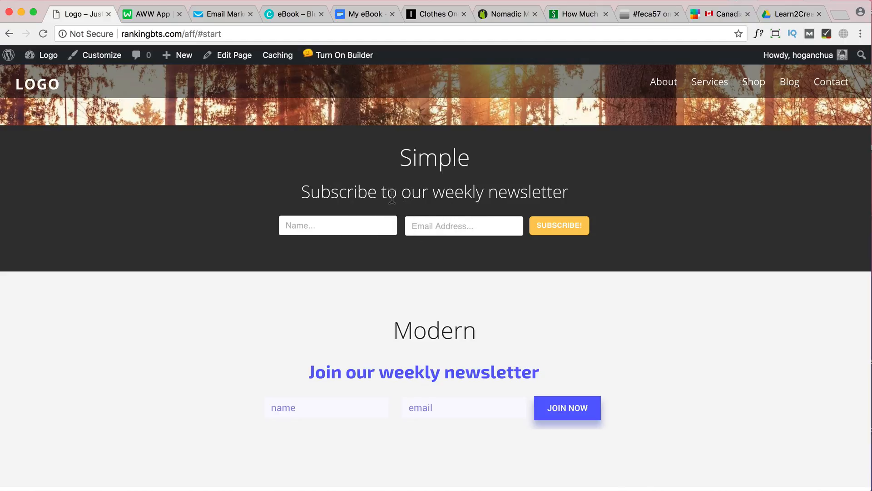
pyautogui.scroll(-4, 452, 199)
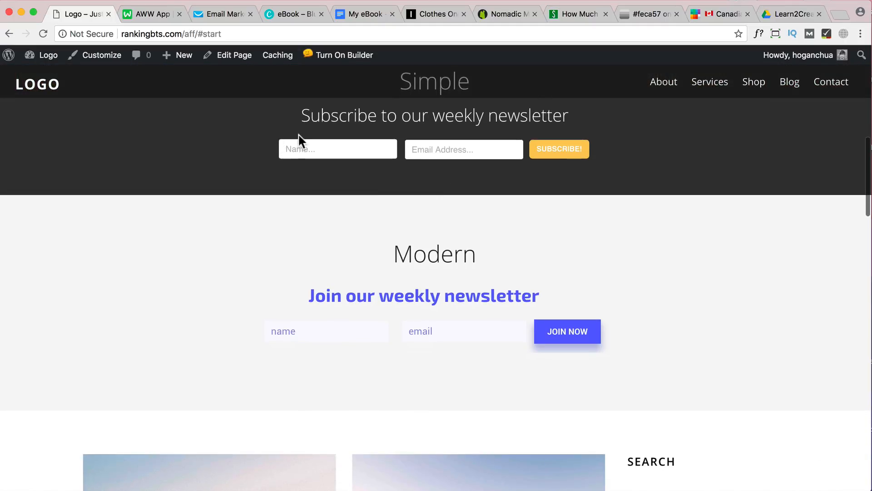
pyautogui.click(227, 13)
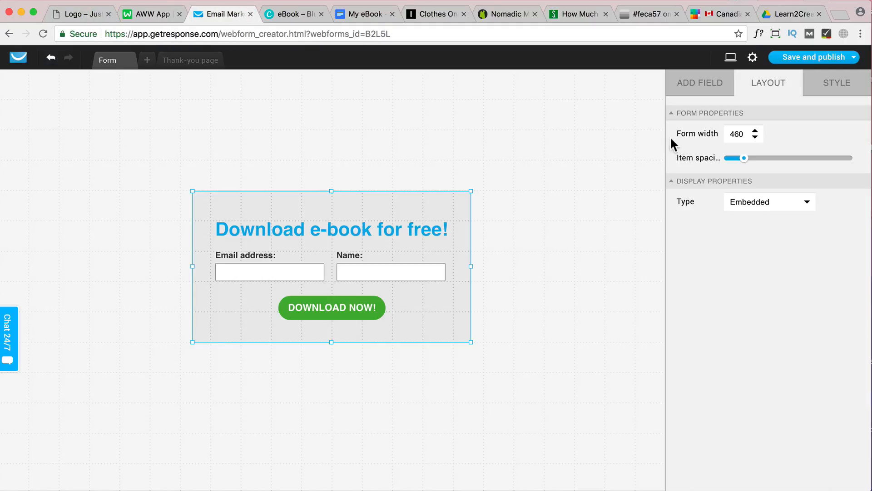
pyautogui.click(763, 203)
pyautogui.click(755, 231)
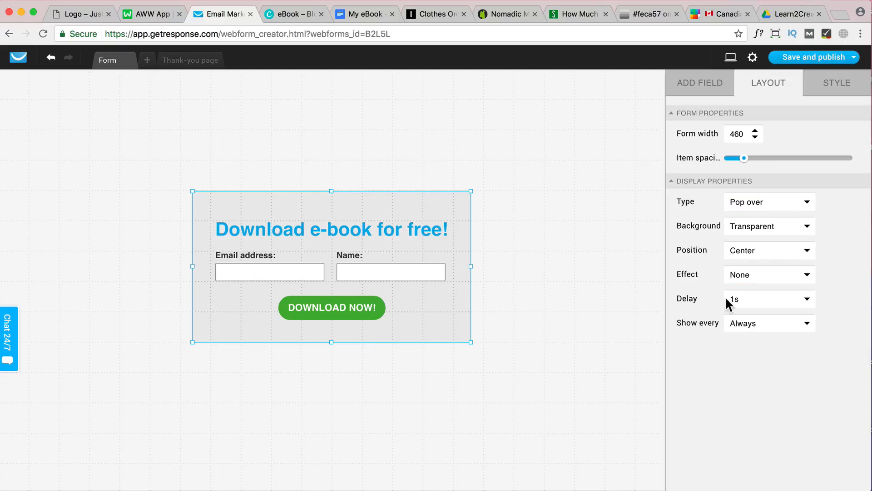
# Set the pop over form to show every 1 day with a delay of 20s
pyautogui.click(781, 302)
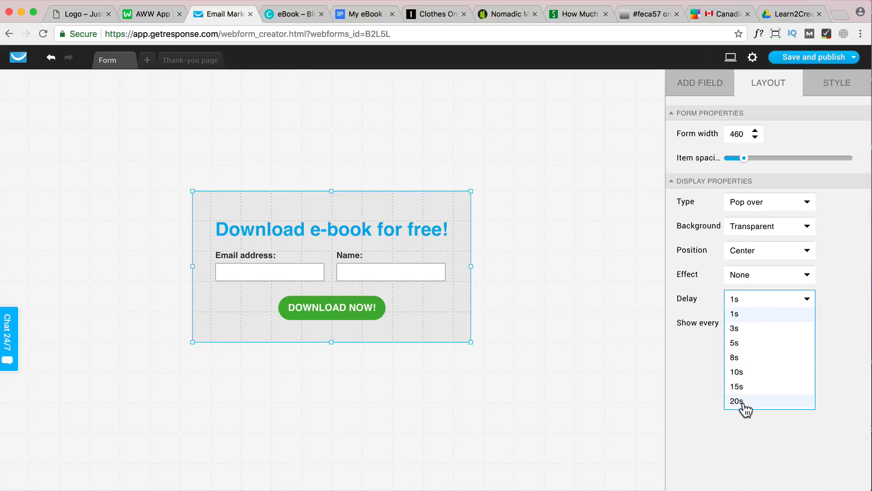
pyautogui.click(696, 367)
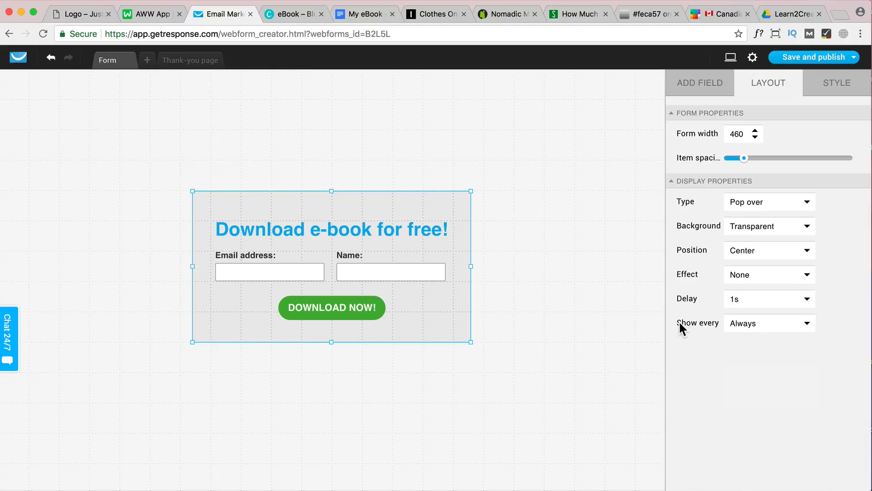
pyautogui.click(776, 331)
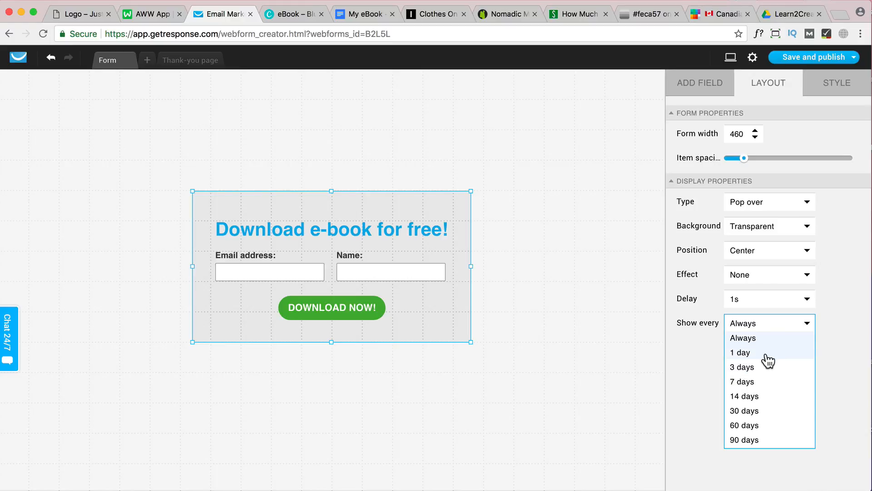
pyautogui.click(750, 353)
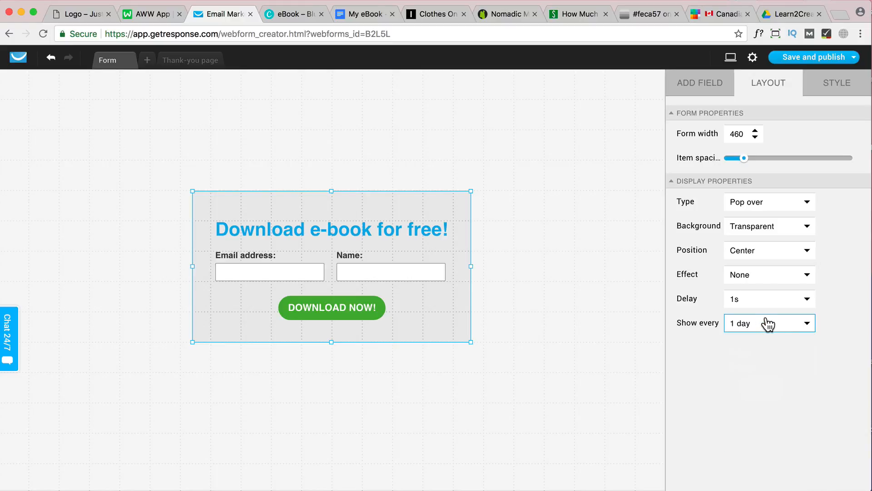
pyautogui.click(771, 300)
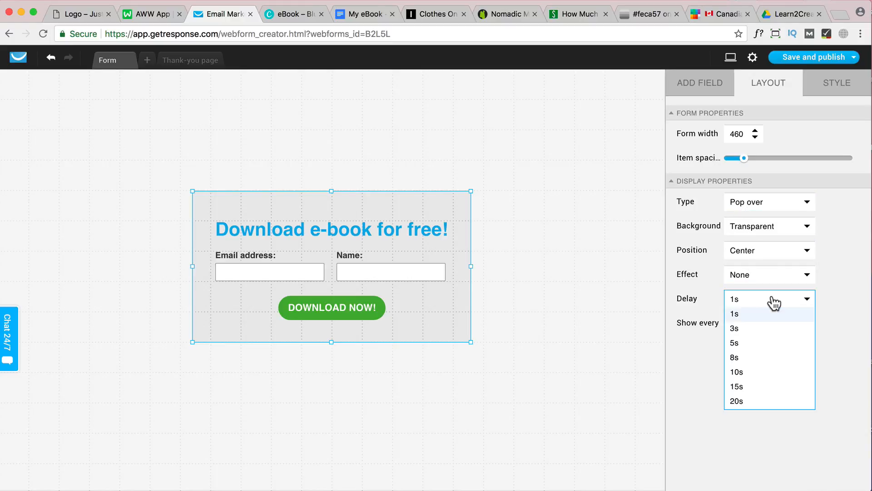
pyautogui.click(742, 401)
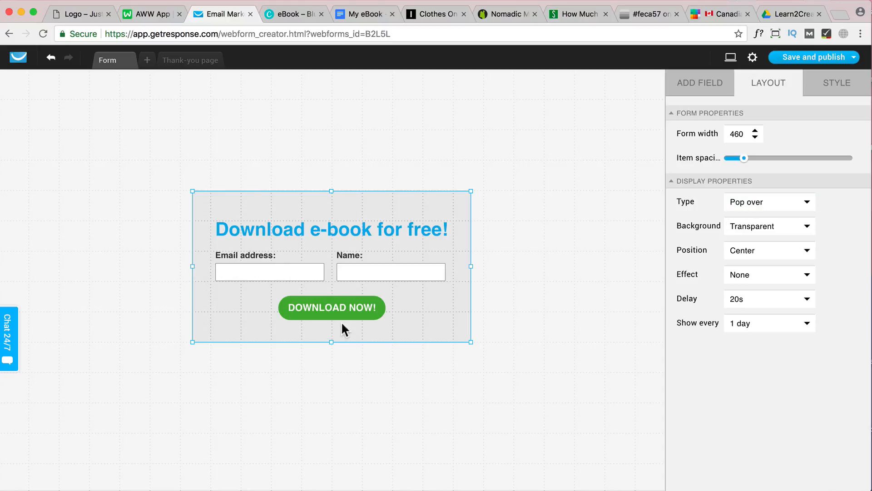
# Change the form's display type to Embedded and reshape the form to be shorter and wider
pyautogui.click(763, 208)
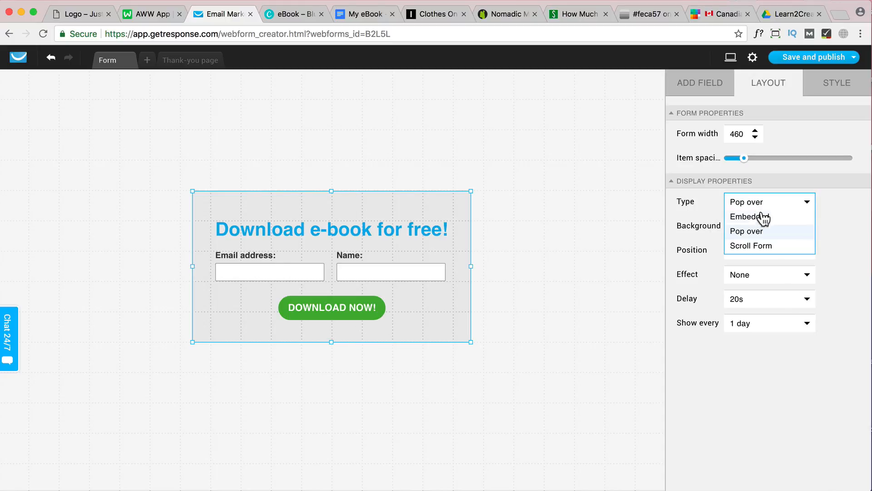
pyautogui.click(763, 217)
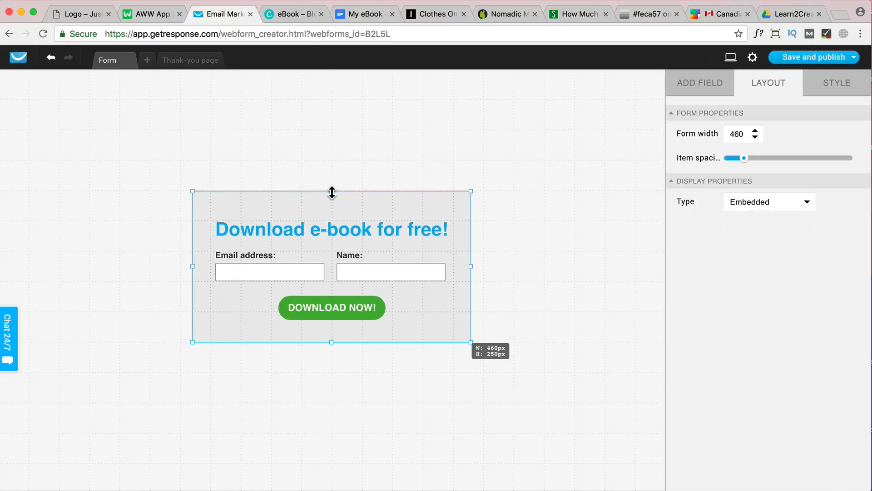
pyautogui.moveTo(332, 191); pyautogui.dragTo(330, 205)
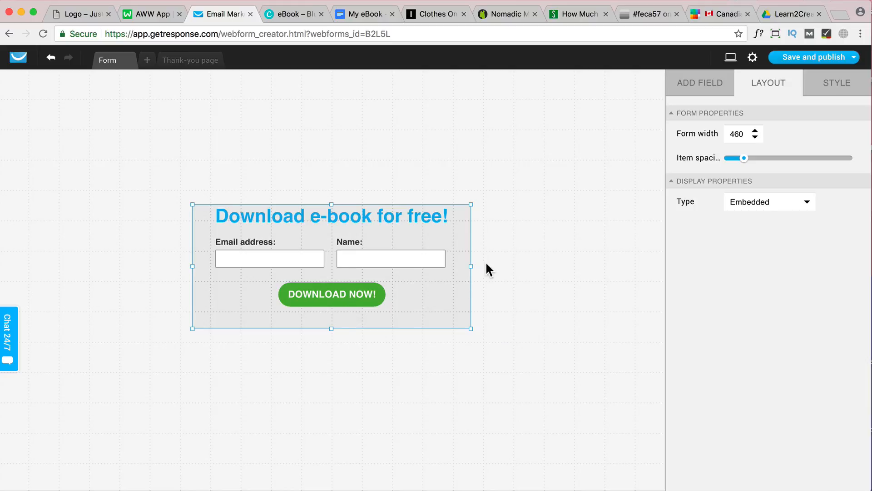
pyautogui.moveTo(471, 266); pyautogui.dragTo(536, 266)
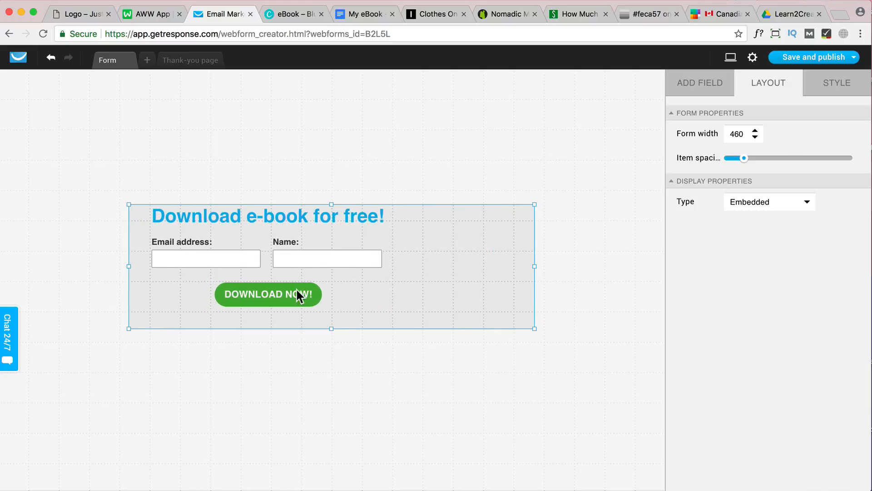
# Arrange the form as a compact strip with the DOWNLOAD NOW! button beside the Name field and the heading centered above
pyautogui.moveTo(296, 293); pyautogui.dragTo(422, 259)
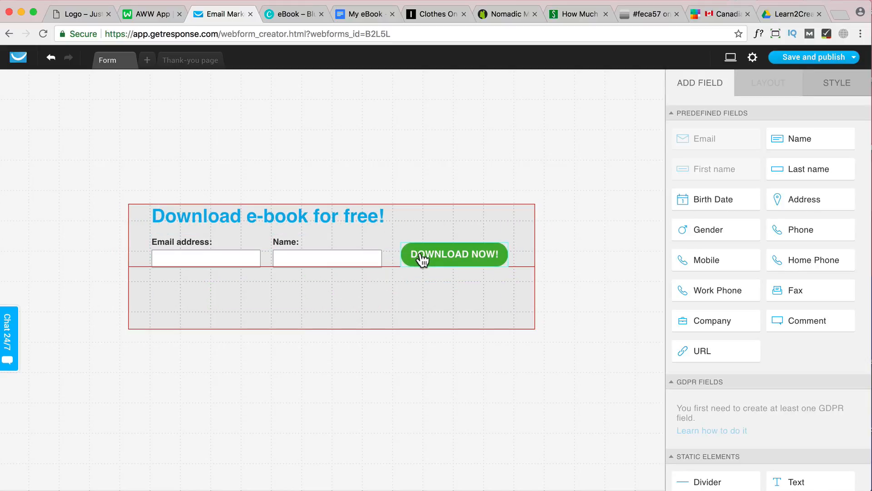
pyautogui.click(332, 323)
pyautogui.moveTo(334, 327); pyautogui.dragTo(335, 304)
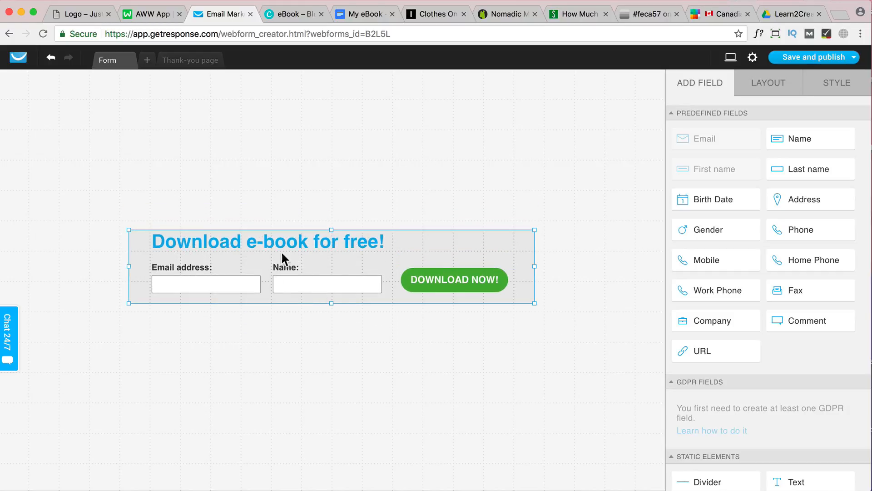
pyautogui.moveTo(296, 242); pyautogui.dragTo(344, 243)
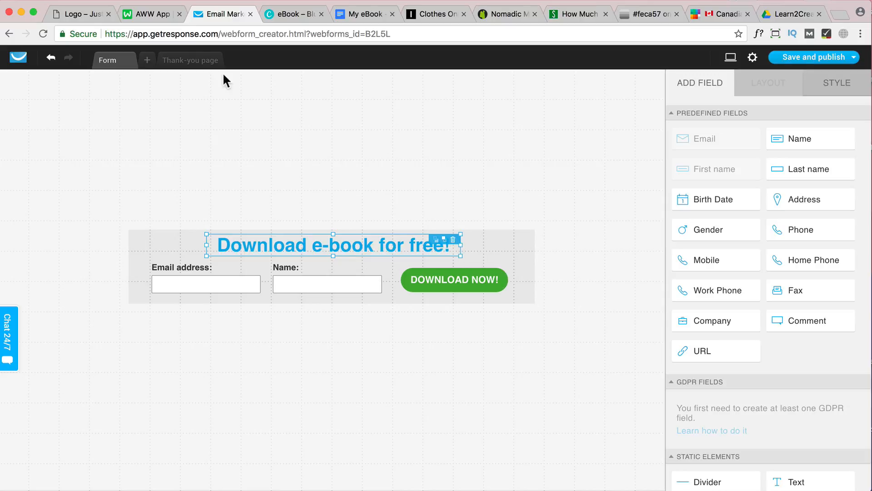
# Switch to the website and compare the Simple and Modern newsletter forms and their headings with the new layout
pyautogui.click(89, 14)
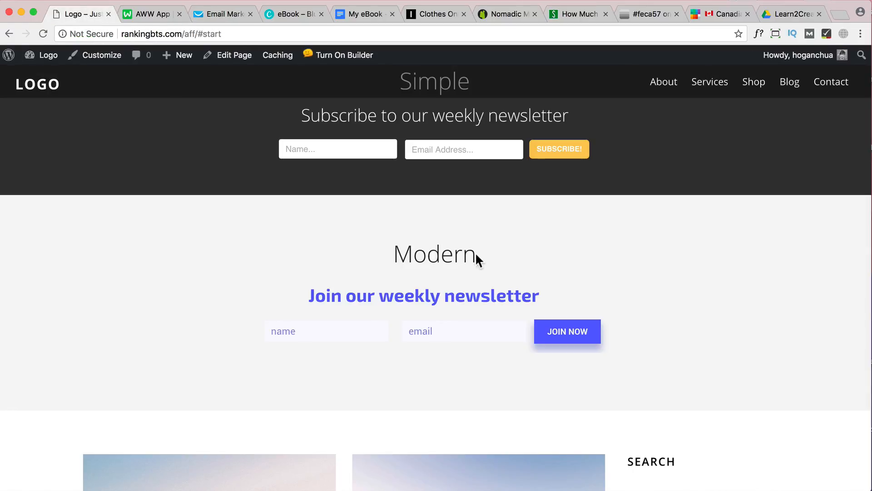
pyautogui.moveTo(476, 254); pyautogui.dragTo(390, 259)
pyautogui.scroll(3, 391, 258)
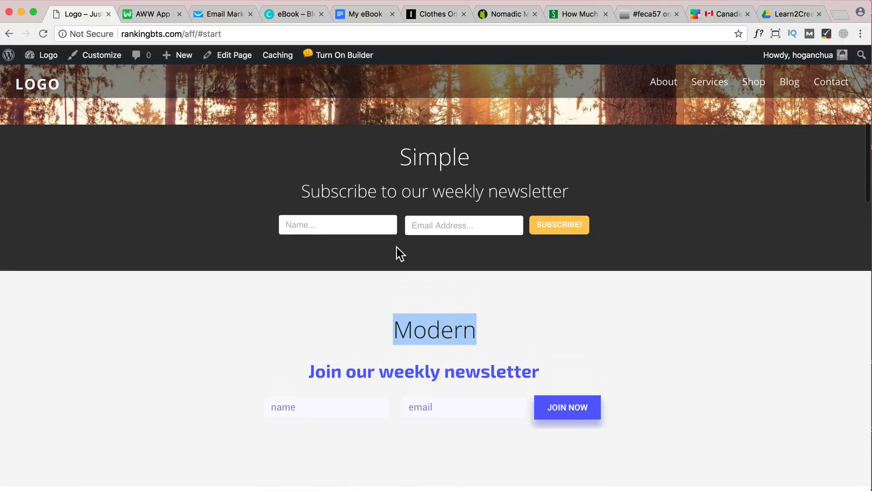
pyautogui.moveTo(575, 191); pyautogui.dragTo(271, 193)
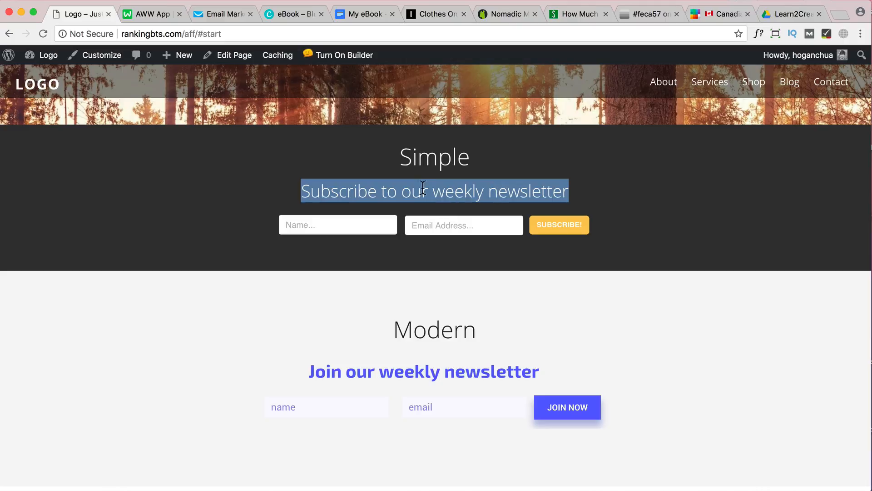
# Switch back to the form editor, clear the email field's label text and set its label position to Inside
pyautogui.click(214, 15)
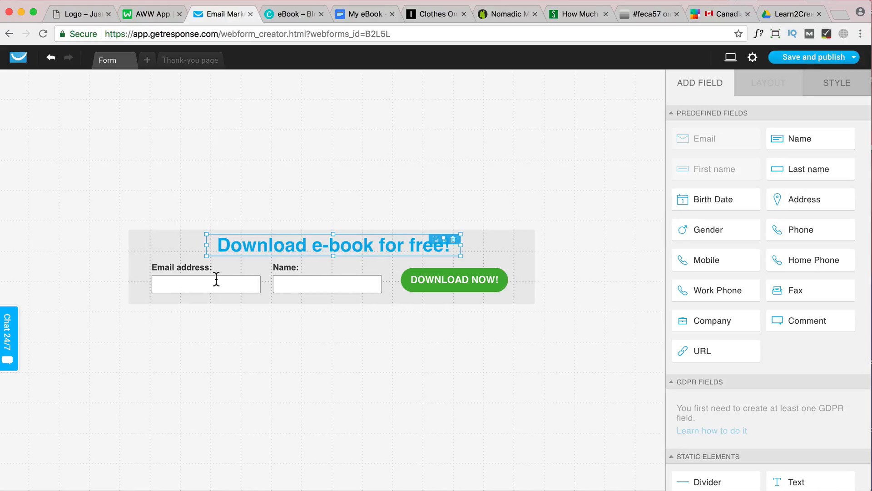
pyautogui.click(194, 278)
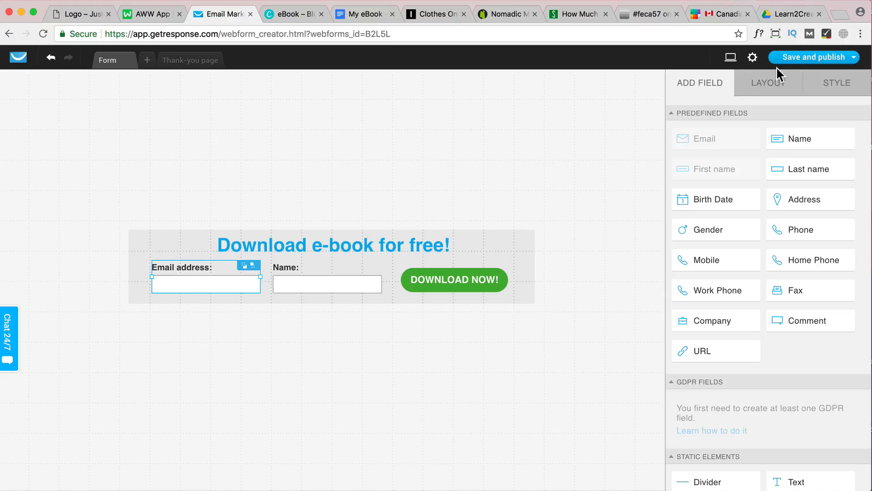
pyautogui.click(840, 83)
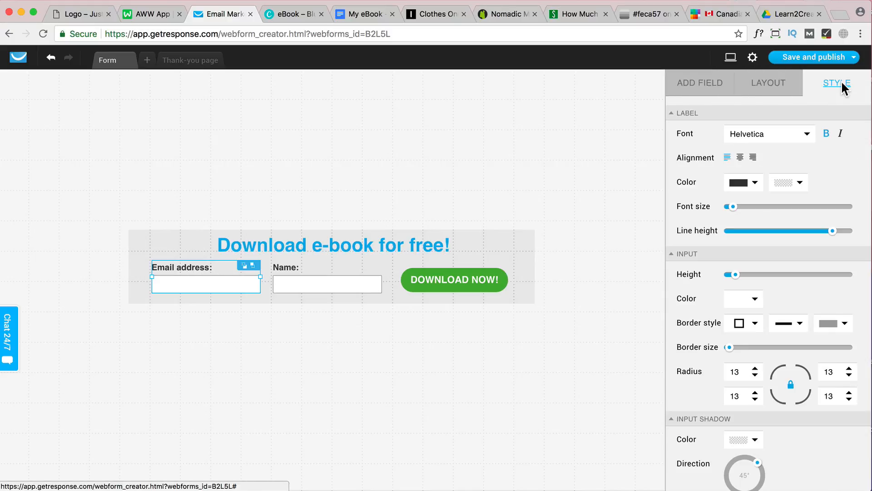
pyautogui.scroll(-2, 779, 273)
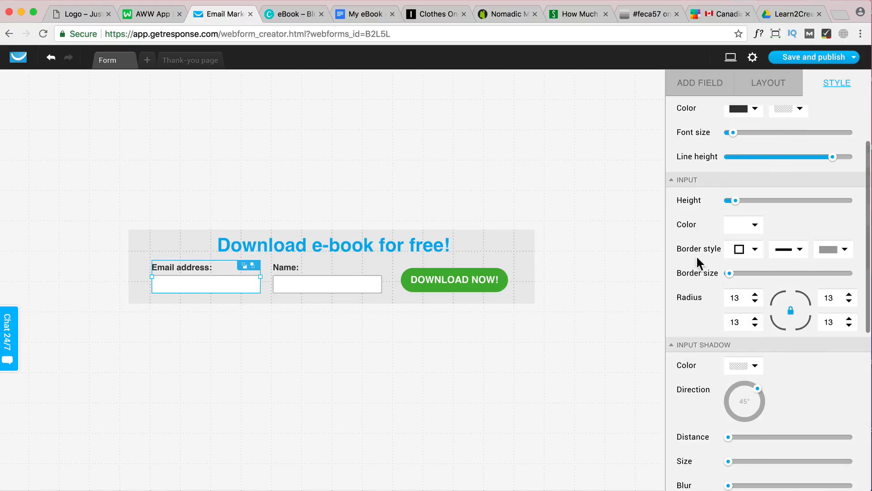
pyautogui.click(767, 84)
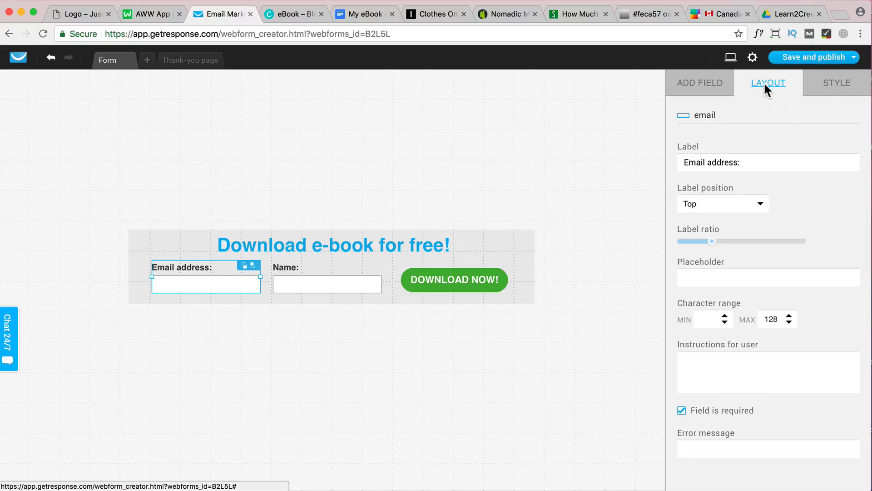
pyautogui.moveTo(678, 163); pyautogui.dragTo(743, 162)
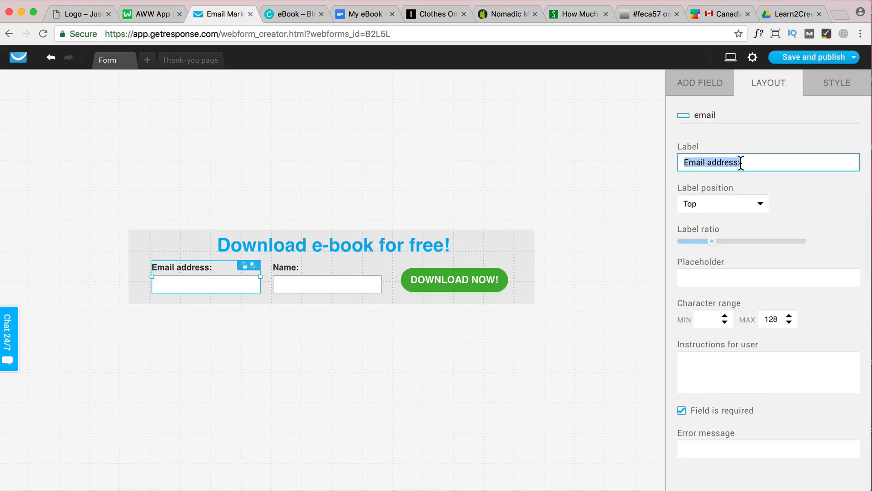
pyautogui.press('BackSpace')
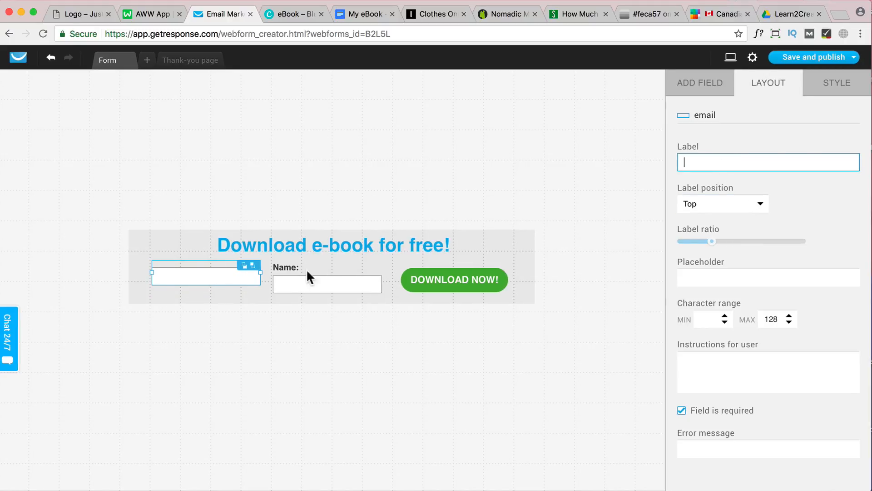
pyautogui.click(753, 204)
pyautogui.click(696, 264)
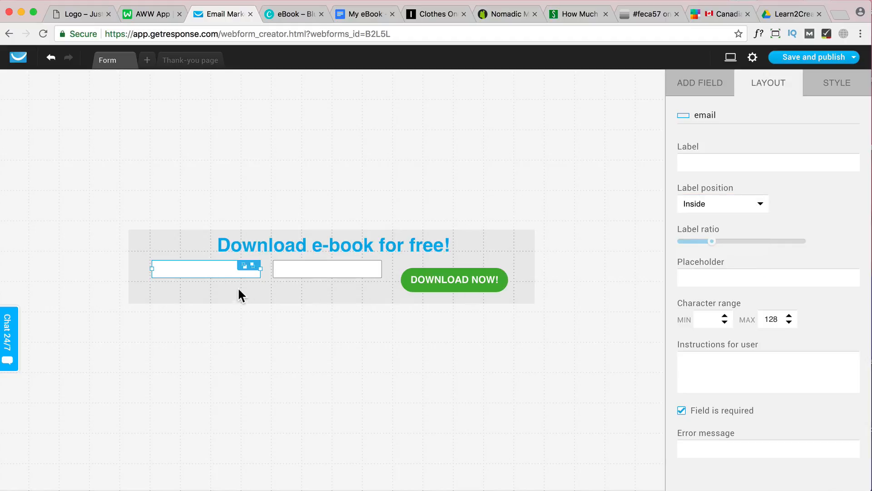
# Set the email field's placeholder to "Your email..."
pyautogui.click(294, 266)
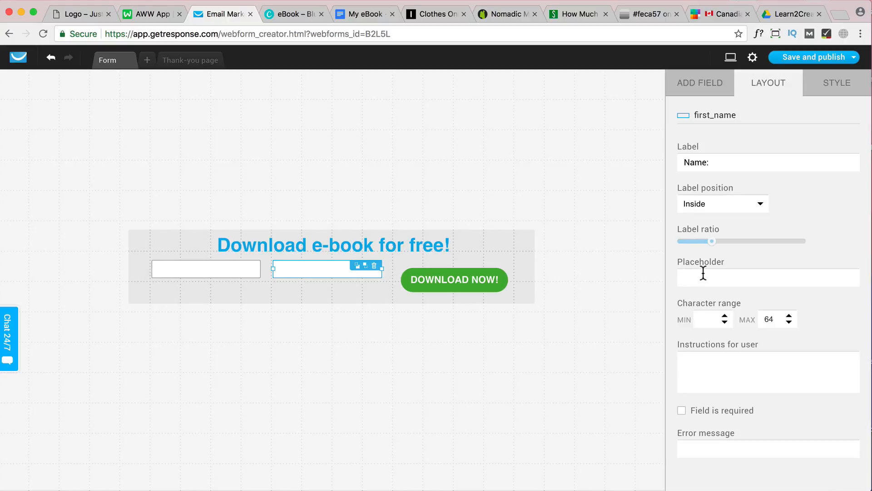
pyautogui.click(195, 272)
pyautogui.click(718, 277)
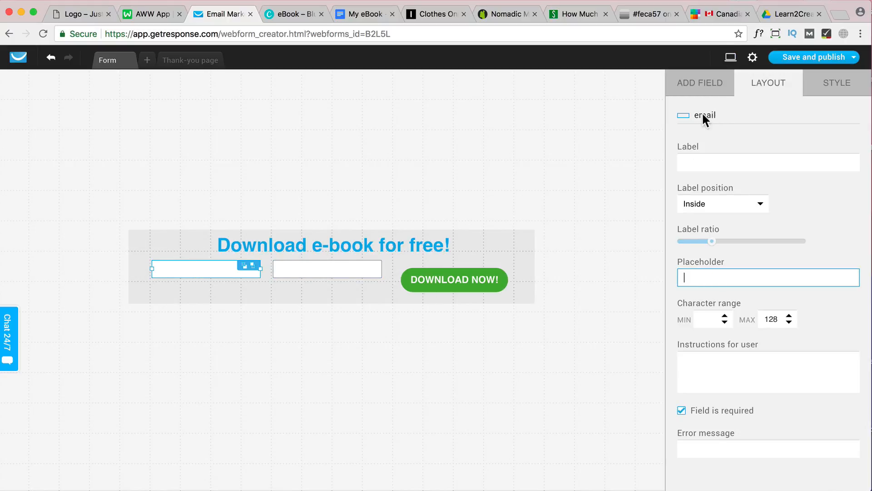
pyautogui.write('Your email...')
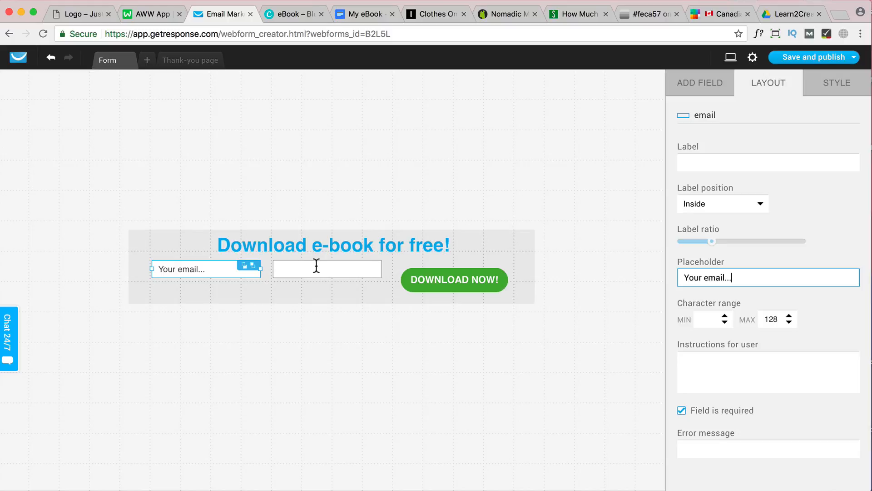
# Set the first_name field's placeholder to "Your name..."
pyautogui.click(317, 265)
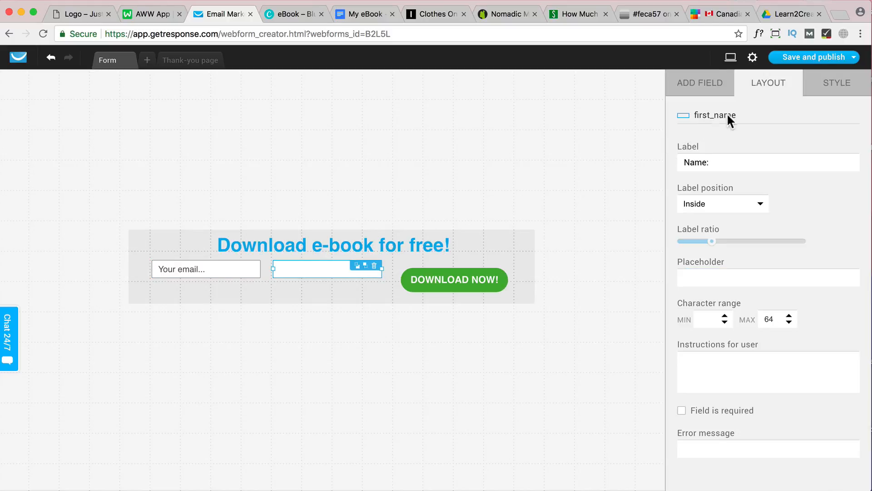
pyautogui.click(708, 277)
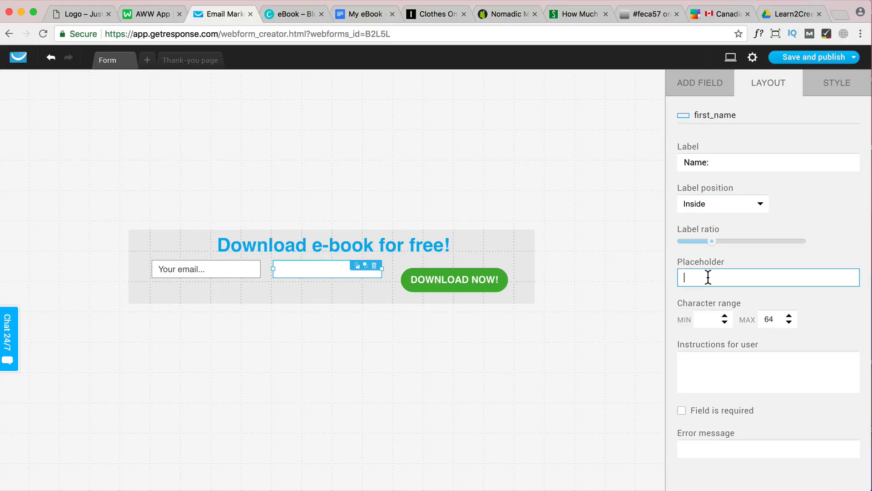
pyautogui.write('Your name..')
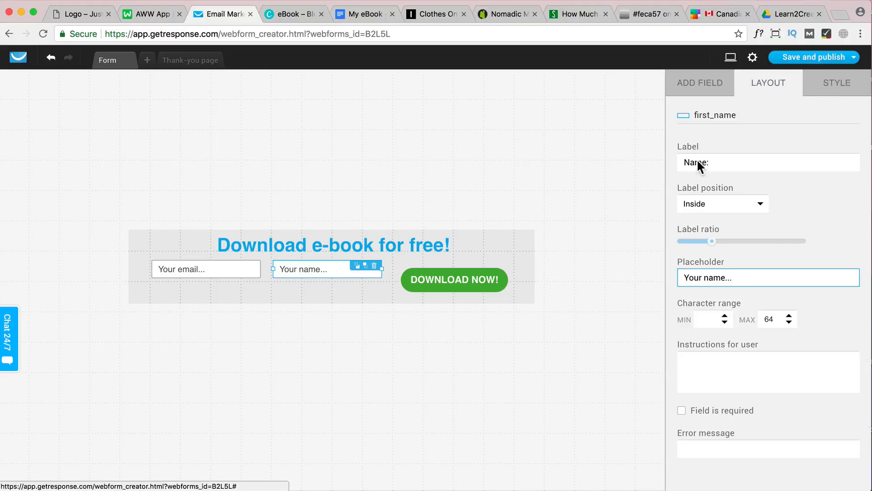
# Remove the border from the email and name input fields and slightly increase their height
pyautogui.click(824, 93)
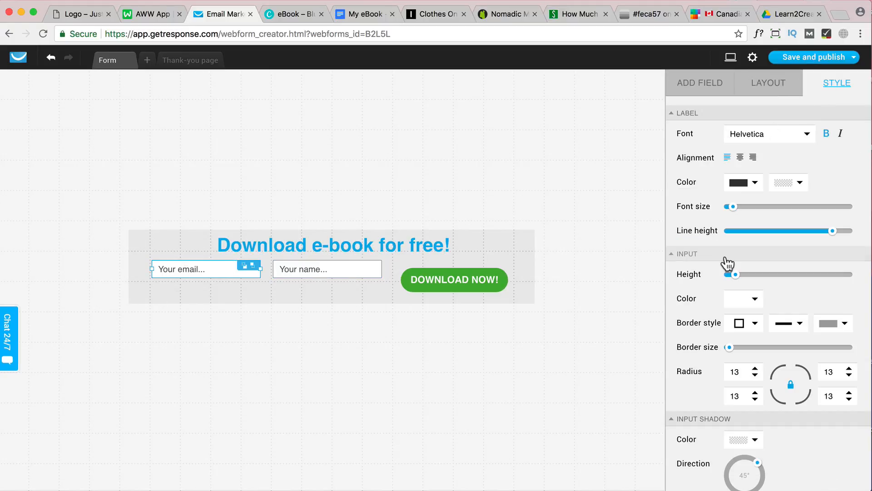
pyautogui.scroll(-3, 709, 310)
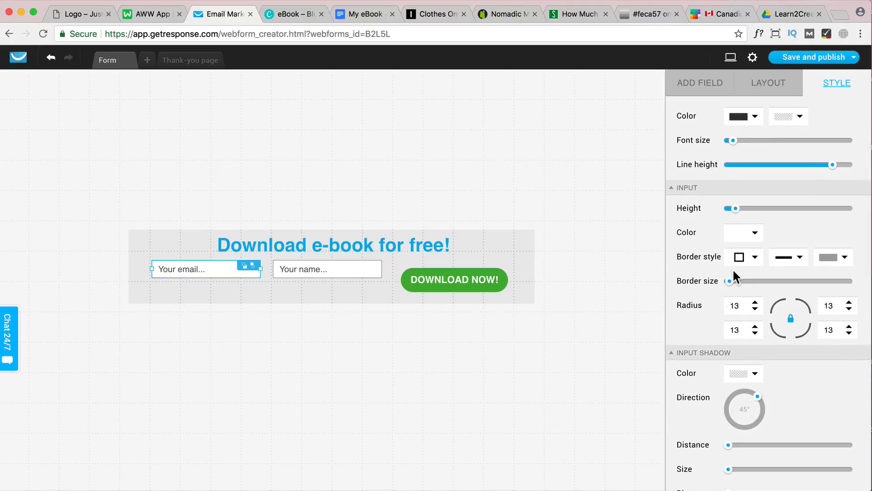
pyautogui.scroll(1, 735, 277)
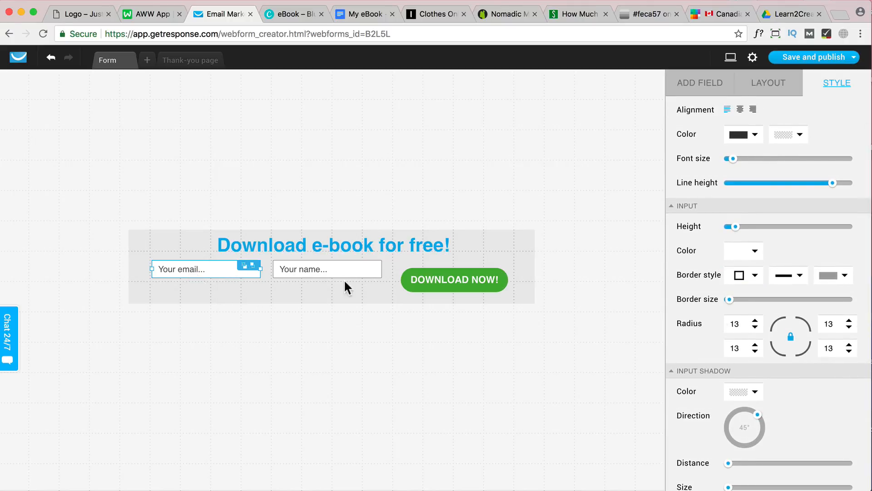
pyautogui.click(746, 278)
pyautogui.click(745, 292)
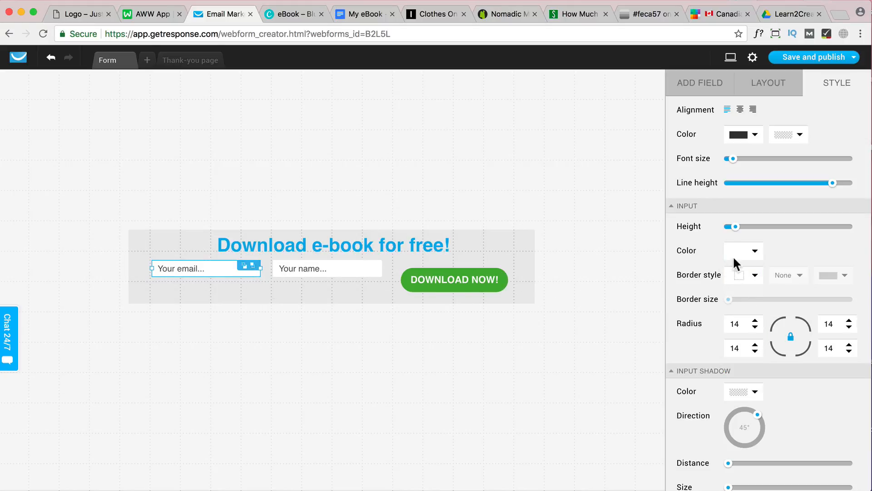
pyautogui.click(755, 275)
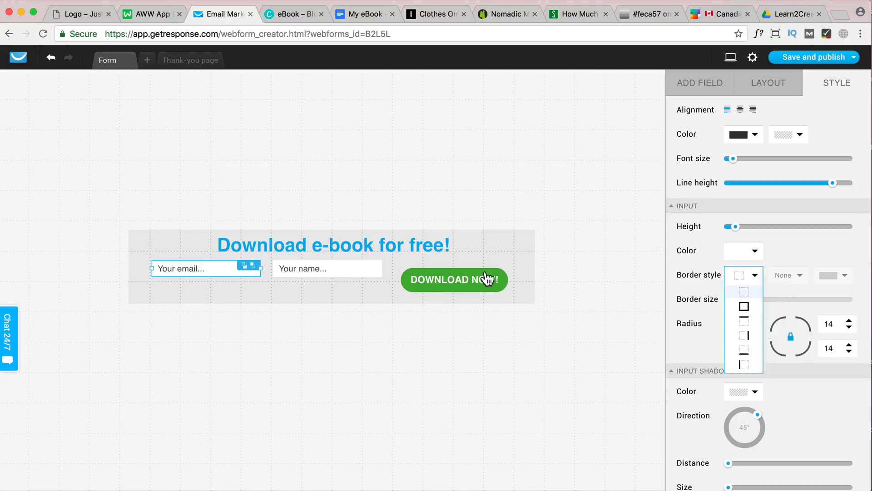
pyautogui.moveTo(736, 227); pyautogui.dragTo(742, 227)
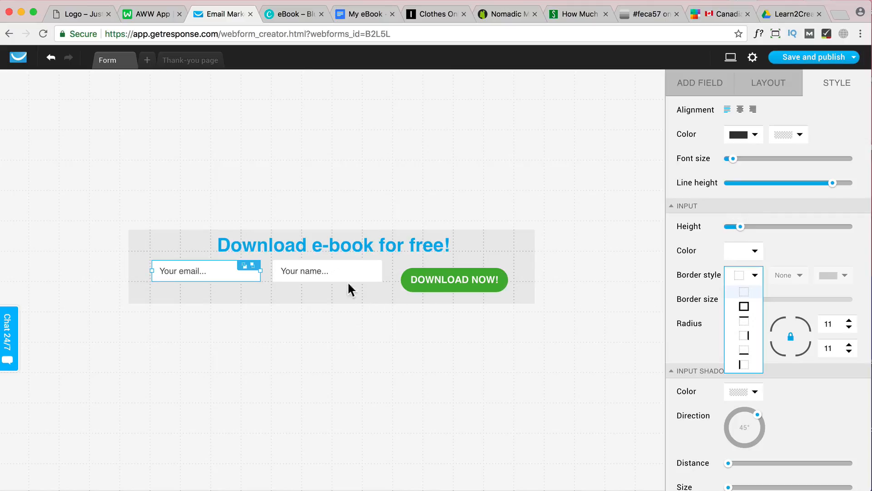
# Move the email and name fields slightly down and right, and align the DOWNLOAD NOW! button in the same row
pyautogui.click(233, 276)
pyautogui.click(241, 289)
pyautogui.moveTo(226, 274); pyautogui.dragTo(231, 280)
pyautogui.moveTo(352, 273); pyautogui.dragTo(355, 278)
pyautogui.click(467, 279)
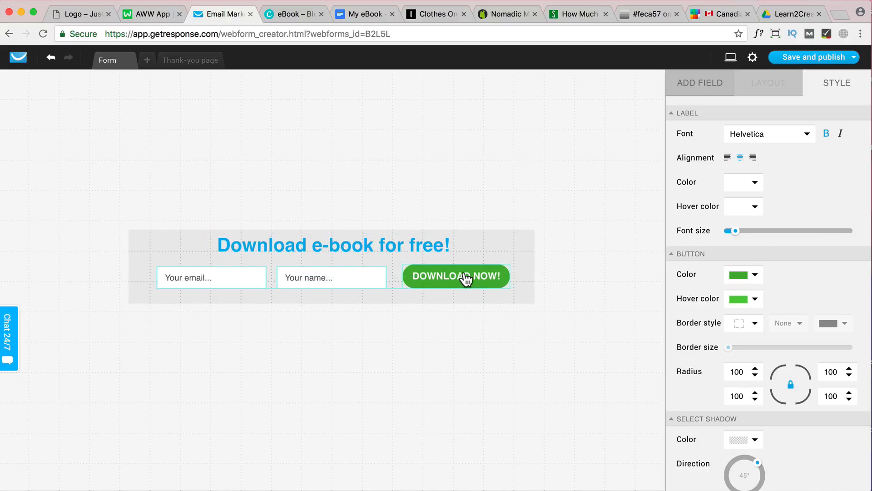
# Narrow the form container on both sides so it fits closely around the fields and button
pyautogui.click(130, 269)
pyautogui.moveTo(130, 266); pyautogui.dragTo(142, 265)
pyautogui.moveTo(523, 267); pyautogui.dragTo(512, 266)
# Change the "Download e-book for free!" heading's text color to white
pyautogui.click(376, 245)
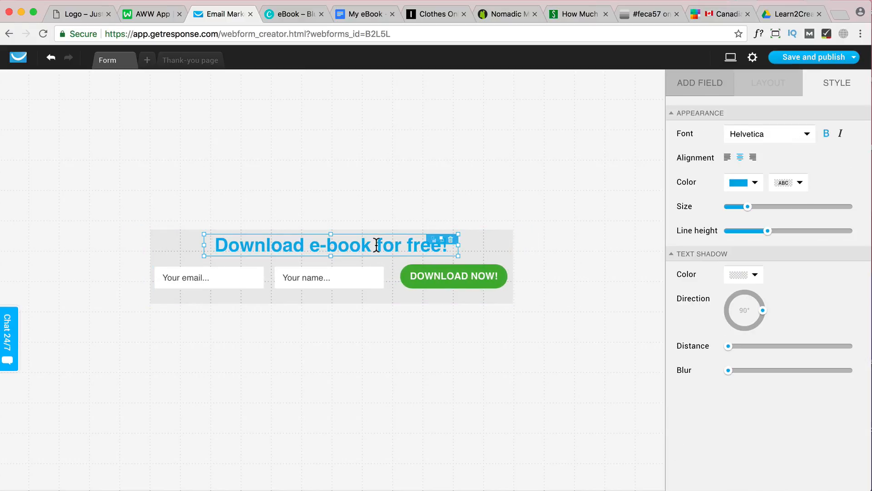
pyautogui.click(742, 186)
pyautogui.moveTo(534, 243); pyautogui.dragTo(462, 199)
pyautogui.click(741, 350)
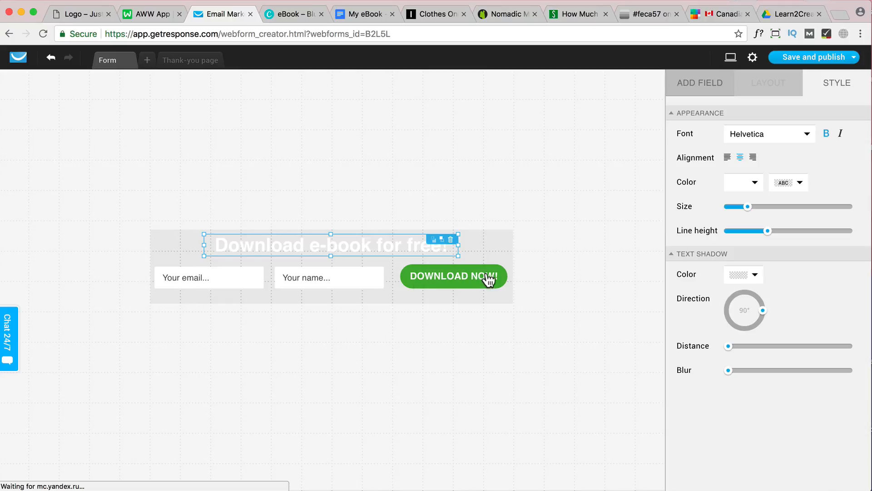
# Change the DOWNLOAD NOW! button's fill to a solid light blue
pyautogui.click(473, 278)
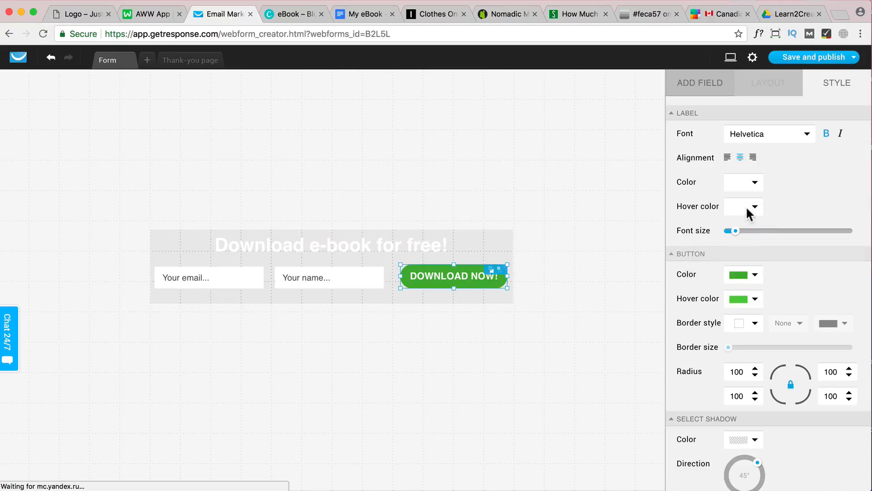
pyautogui.click(754, 275)
pyautogui.moveTo(529, 411)
pyautogui.mouseDown()
pyautogui.moveTo(487, 407)
pyautogui.moveTo(454, 321)
pyautogui.mouseUp()
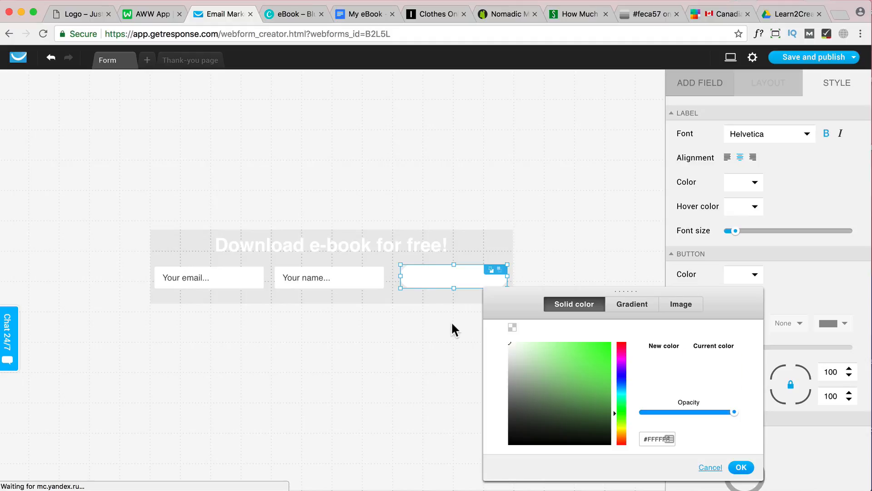
pyautogui.click(621, 389)
pyautogui.moveTo(598, 344); pyautogui.dragTo(590, 354)
pyautogui.click(832, 284)
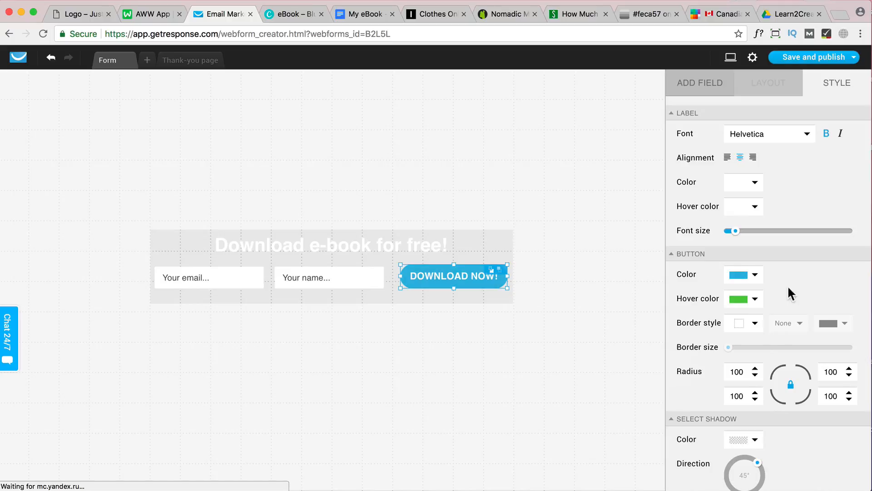
# Set the DOWNLOAD NOW! button's hover color to a deeper blue than its normal fill
pyautogui.click(743, 302)
pyautogui.click(621, 190)
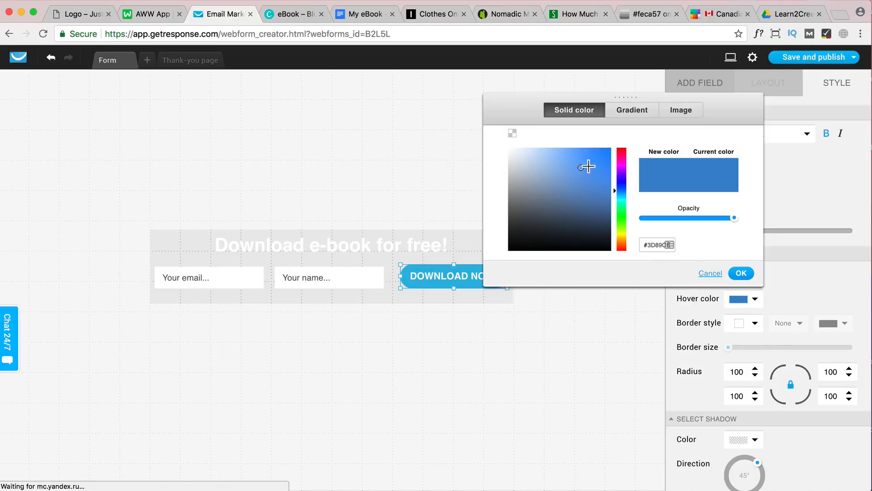
pyautogui.click(580, 156)
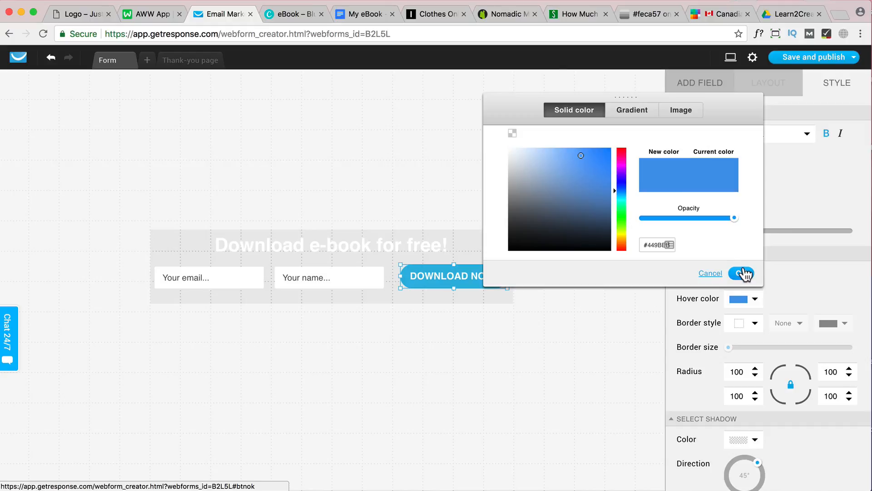
pyautogui.click(741, 273)
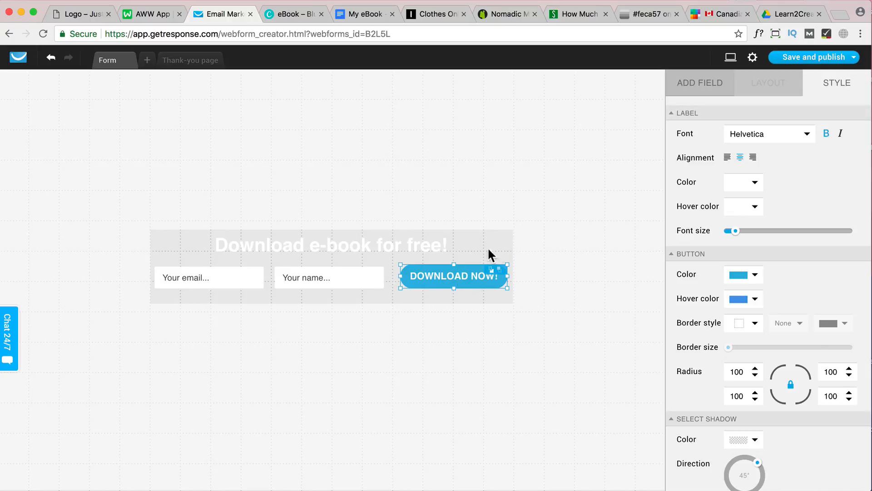
# Replace the button's text with "Subscribe"
pyautogui.click(427, 249)
pyautogui.click(459, 285)
pyautogui.press('BackSpace')
pyautogui.press('BackSpace')
pyautogui.press('BackSpace')
pyautogui.press('BackSpace')
pyautogui.press('BackSpace')
pyautogui.press('BackSpace')
pyautogui.press('BackSpace')
pyautogui.press('BackSpace')
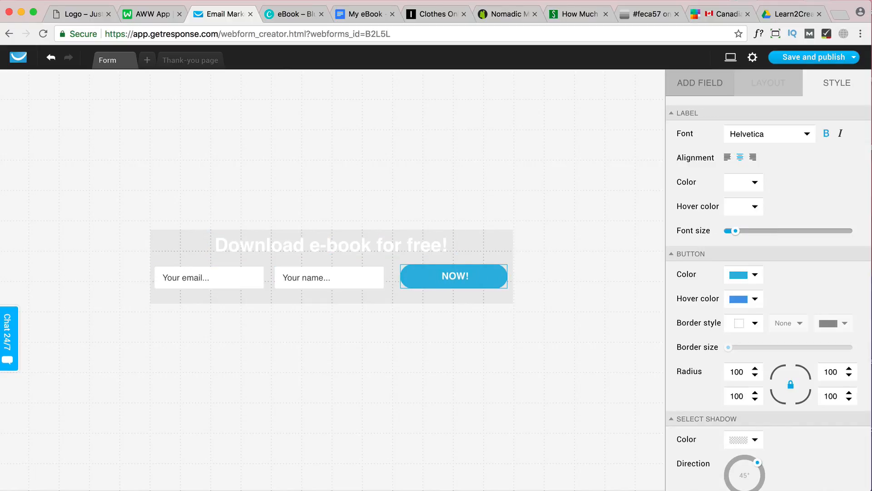
pyautogui.write('Subcribes')
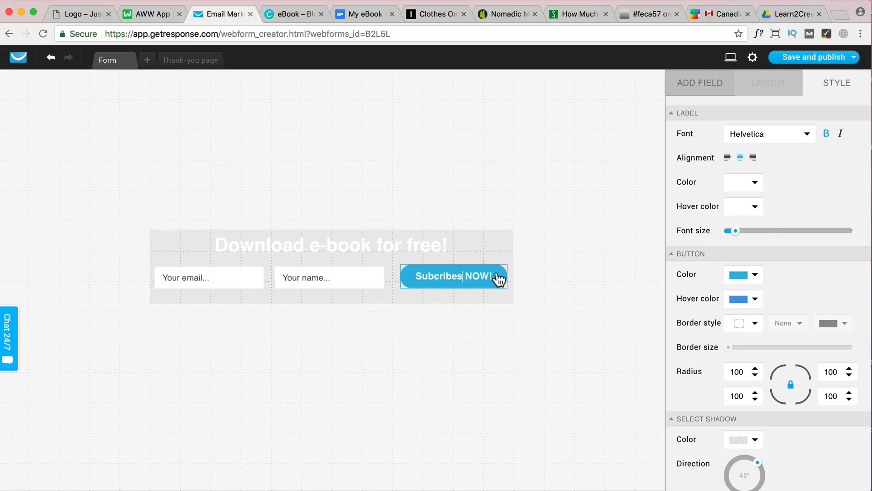
pyautogui.press('BackSpace')
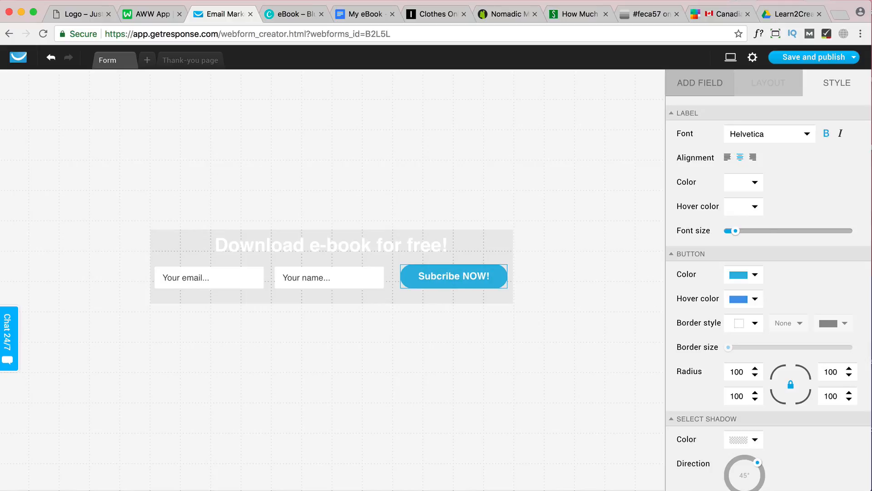
pyautogui.click(435, 276)
pyautogui.write('s')
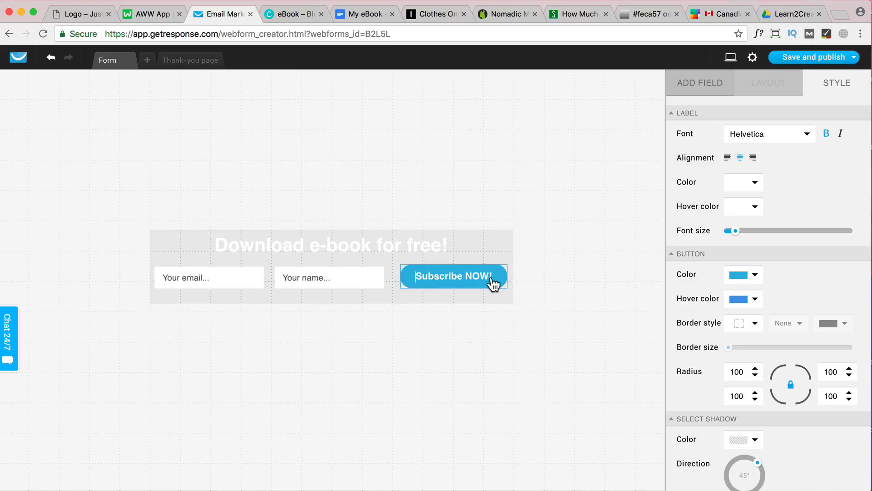
pyautogui.press('Right')
pyautogui.press('Delete')
pyautogui.press('BackSpace')
pyautogui.press('BackSpace')
pyautogui.press('BackSpace')
pyautogui.press('BackSpace')
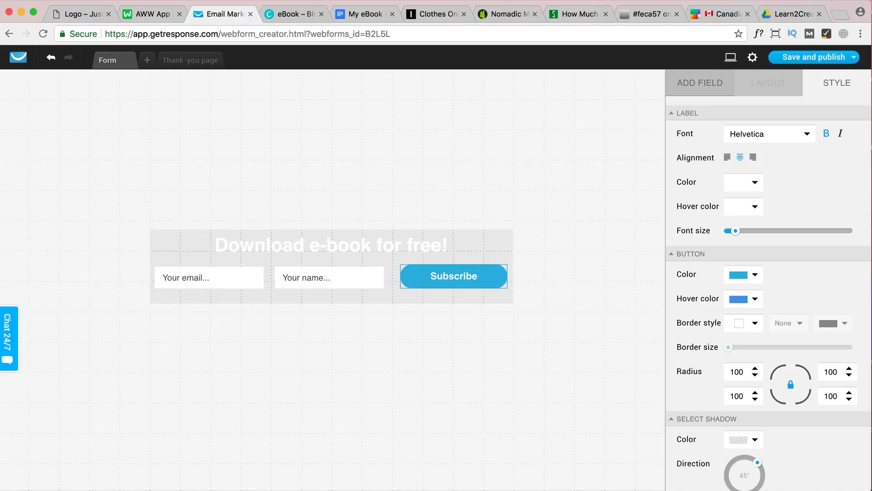
pyautogui.click(501, 252)
# Narrow the Subscribe button and shrink the form container's width to match
pyautogui.click(487, 281)
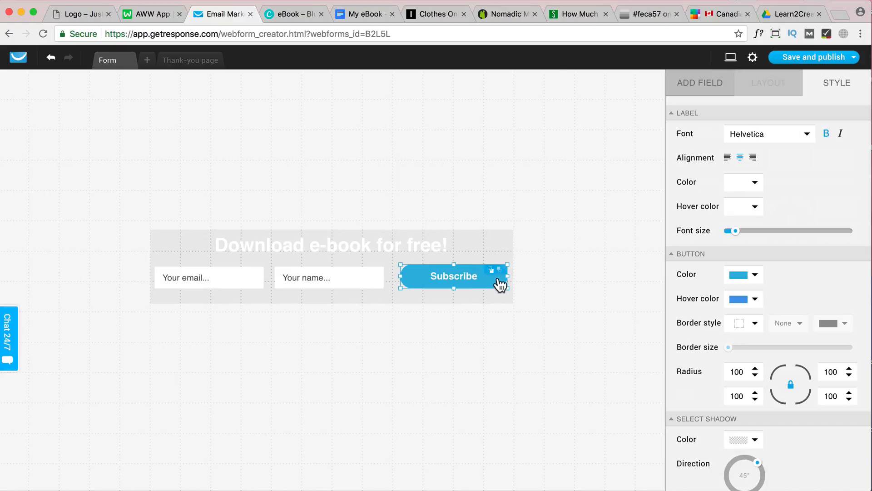
pyautogui.moveTo(507, 276)
pyautogui.mouseDown()
pyautogui.moveTo(478, 277)
pyautogui.moveTo(498, 267)
pyautogui.mouseUp()
pyautogui.click(495, 275)
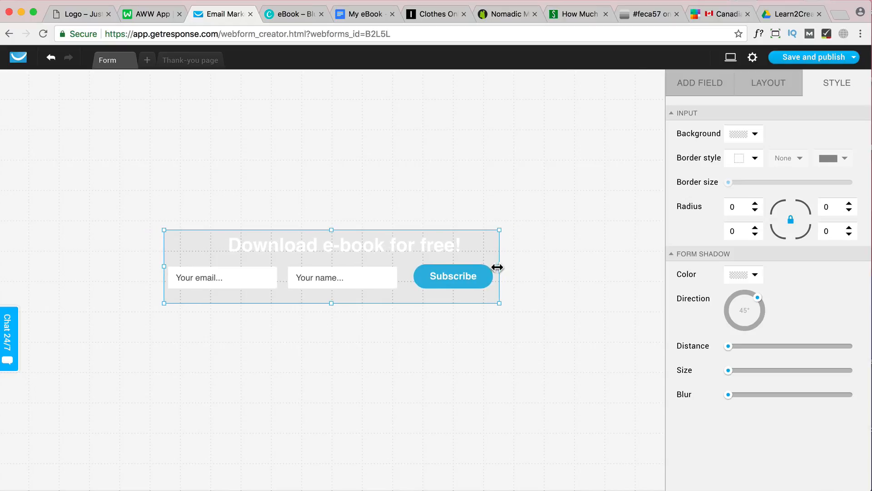
# Replace the form's heading text with "Subscribe to Newsletter!"
pyautogui.click(370, 244)
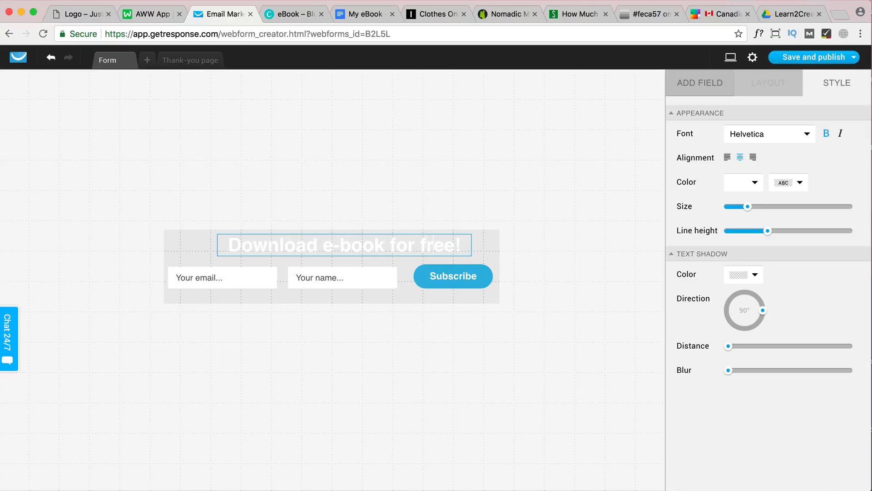
pyautogui.press('BackSpace')
pyautogui.press('BackSpace')
pyautogui.press('BackSpace')
pyautogui.press('BackSpace')
pyautogui.press('BackSpace')
pyautogui.press('BackSpace')
pyautogui.press('BackSpace')
pyautogui.press('BackSpace')
pyautogui.press('BackSpace')
pyautogui.press('BackSpace')
pyautogui.press('BackSpace')
pyautogui.press('BackSpace')
pyautogui.press('BackSpace')
pyautogui.press('BackSpace')
pyautogui.press('BackSpace')
pyautogui.press('BackSpace')
pyautogui.press('BackSpace')
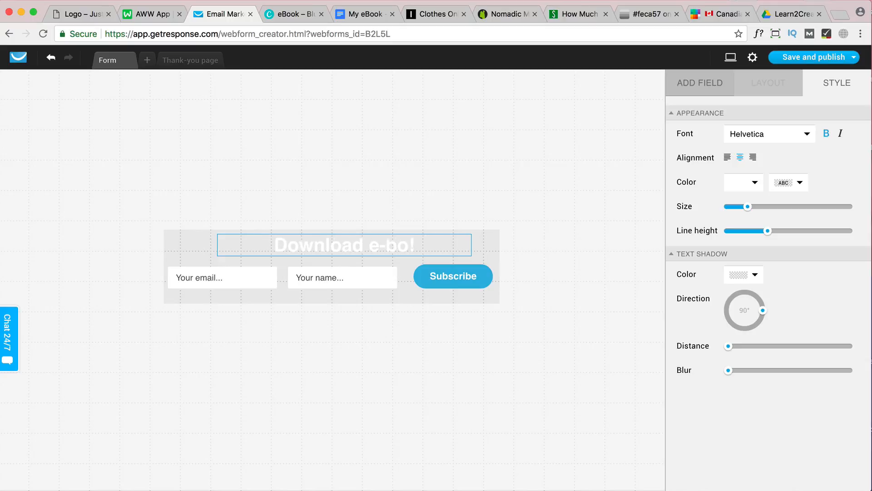
pyautogui.press('BackSpace')
pyautogui.press('BackSpace')
pyautogui.press('BackSpace')
pyautogui.press('BackSpace')
pyautogui.press('BackSpace')
pyautogui.press('BackSpace')
pyautogui.press('BackSpace')
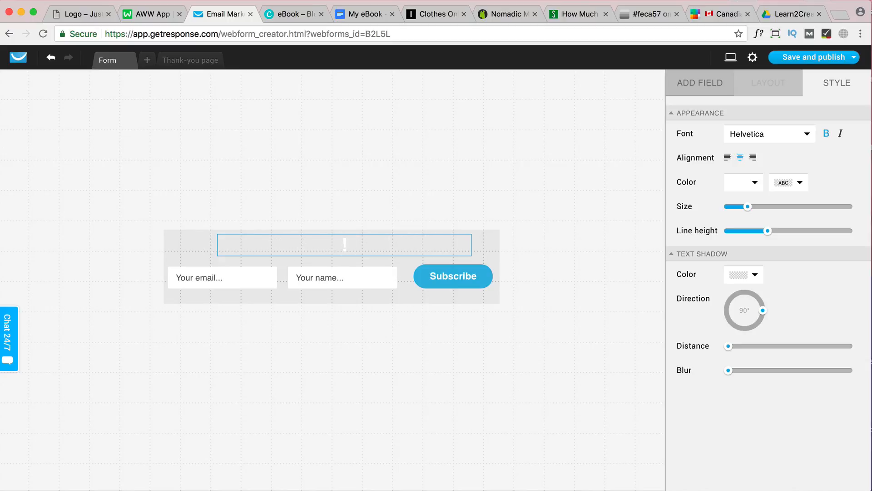
pyautogui.write('Subscribe to N')
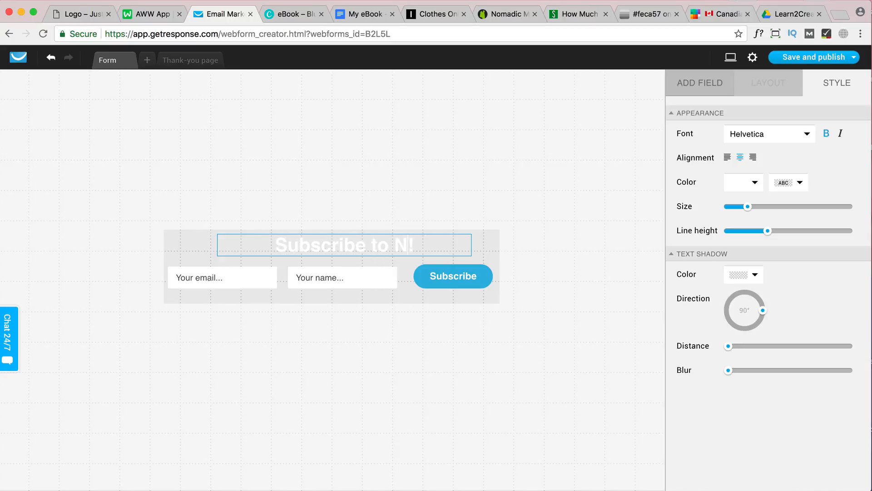
pyautogui.write('ewsletter')
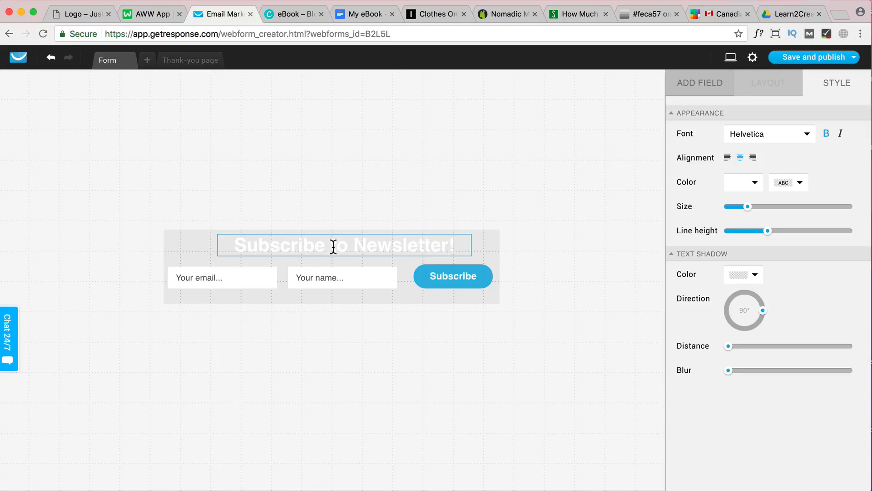
pyautogui.click(481, 249)
# Center the "Subscribe to Newsletter!" heading horizontally within the form
pyautogui.click(412, 246)
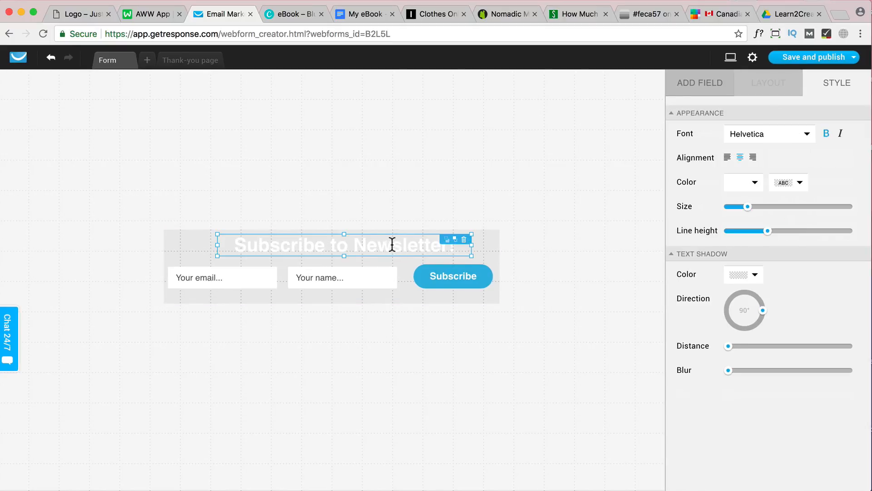
pyautogui.moveTo(392, 244); pyautogui.dragTo(377, 249)
pyautogui.click(478, 245)
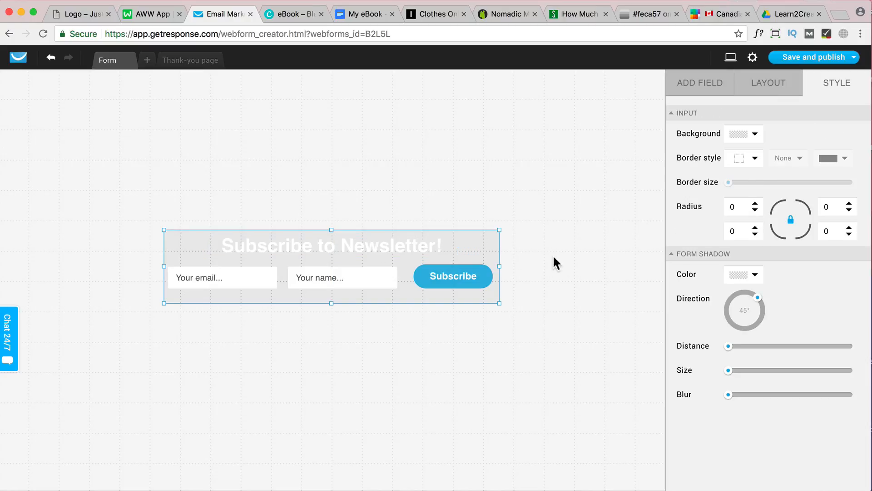
# Set the placeholder text color of the input fields to the lighter gray #929292
pyautogui.click(348, 282)
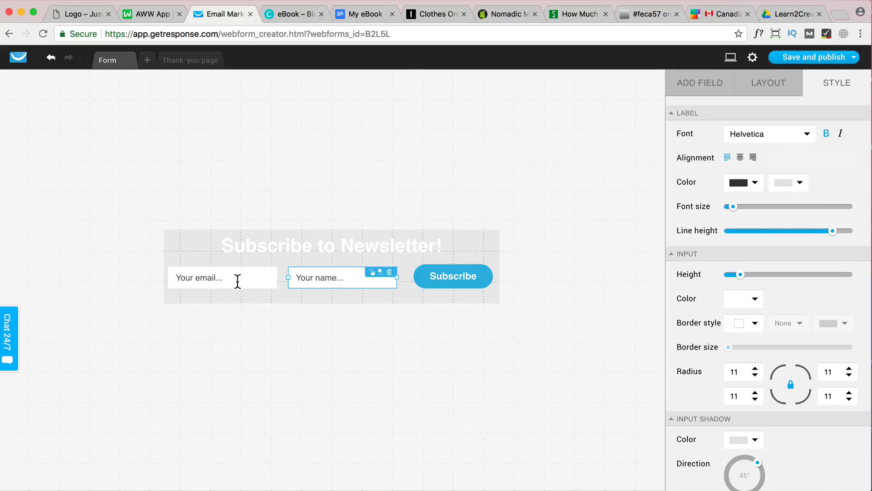
pyautogui.scroll(-10, 835, 267)
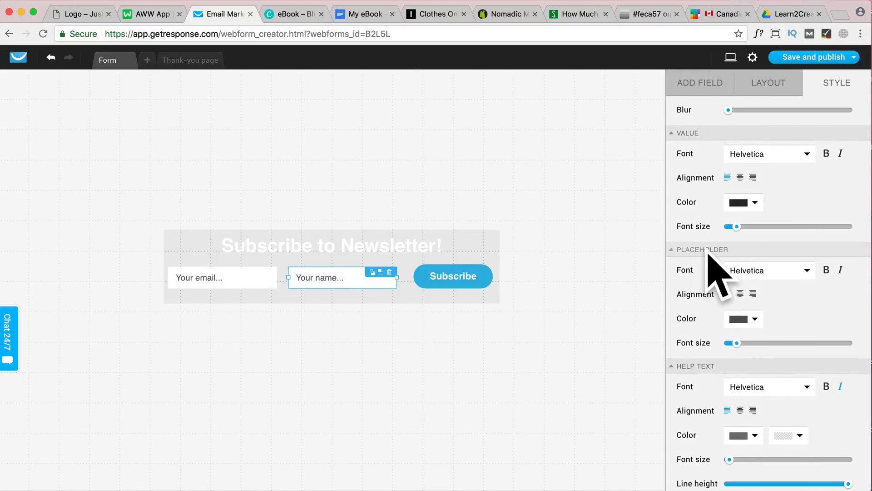
pyautogui.click(757, 320)
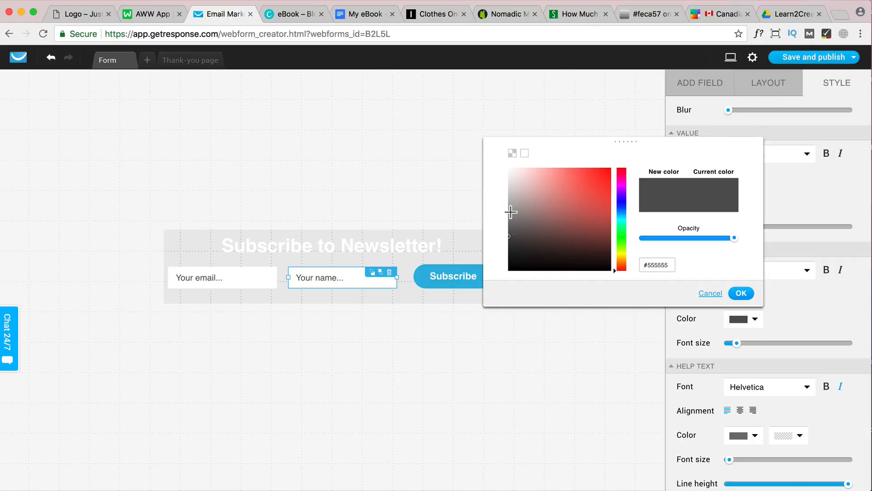
pyautogui.click(509, 211)
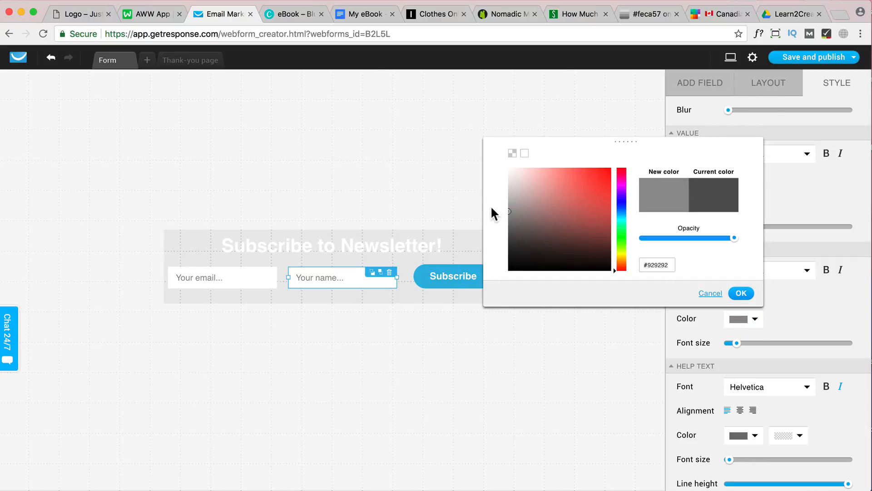
pyautogui.click(752, 294)
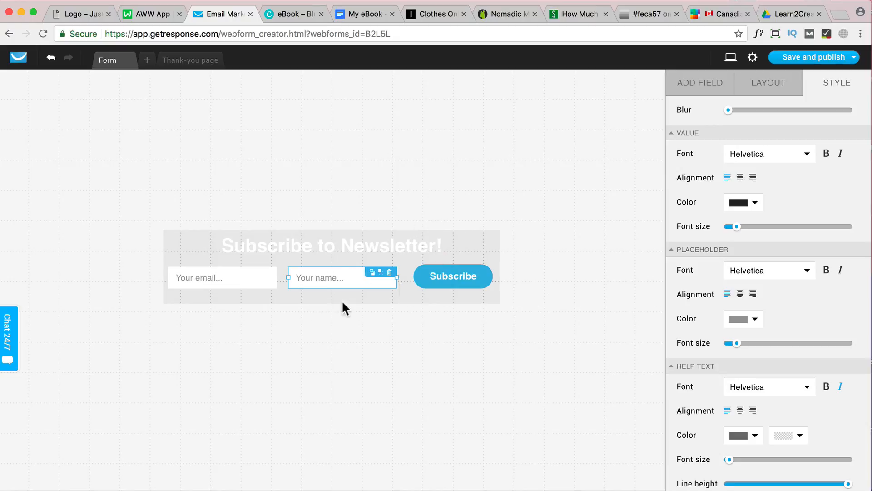
# Rename the form as "Subscribe Newsletter Home" in its form settings
pyautogui.click(753, 58)
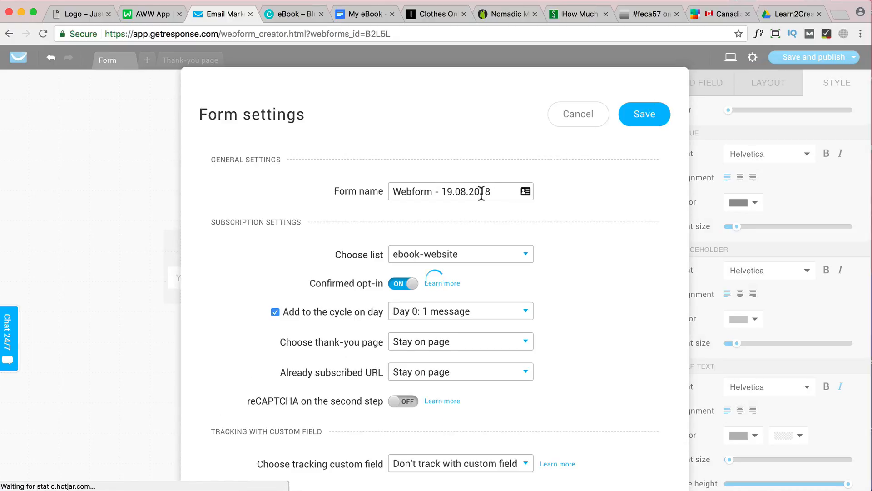
pyautogui.tripleClick(394, 173)
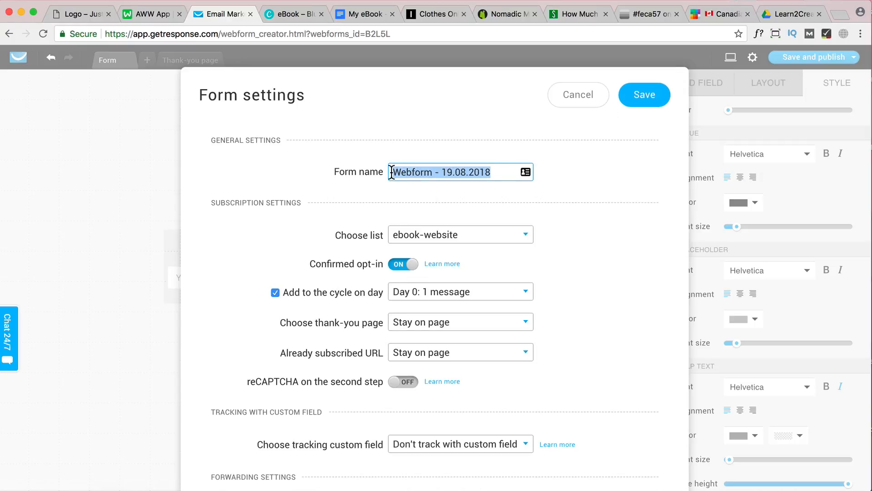
pyautogui.write('Subscribe Newsletter Home')
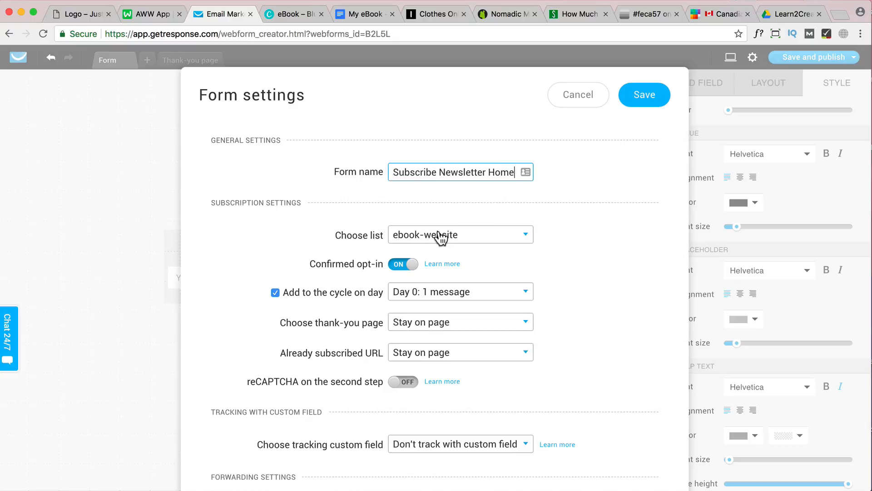
# Assign the form to the websitename-home list and turn off confirmed opt-in
pyautogui.click(459, 237)
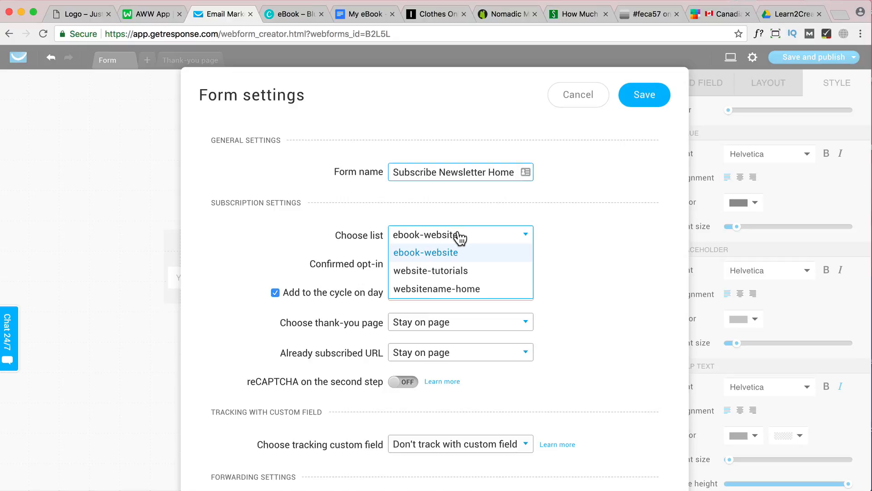
pyautogui.click(448, 289)
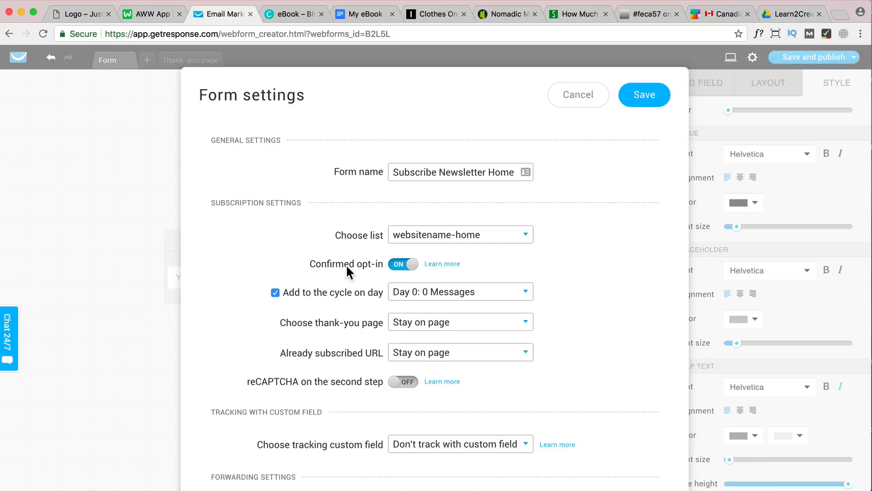
pyautogui.click(412, 267)
pyautogui.click(453, 327)
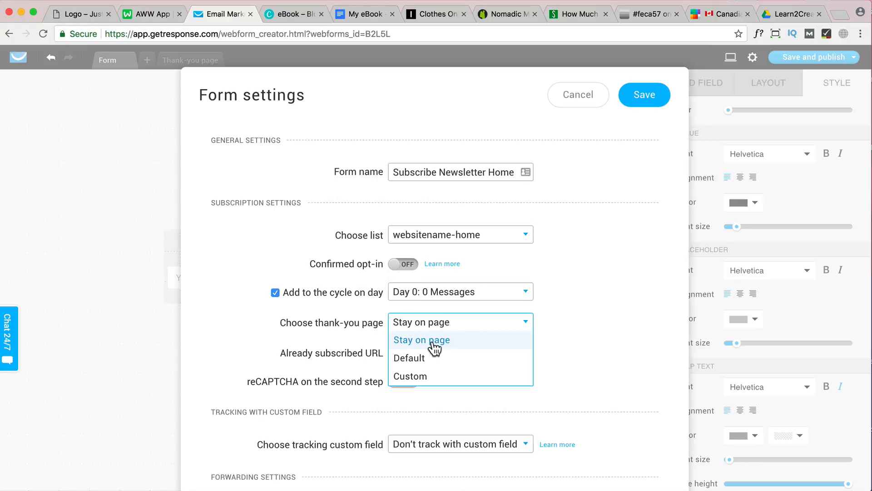
pyautogui.click(425, 375)
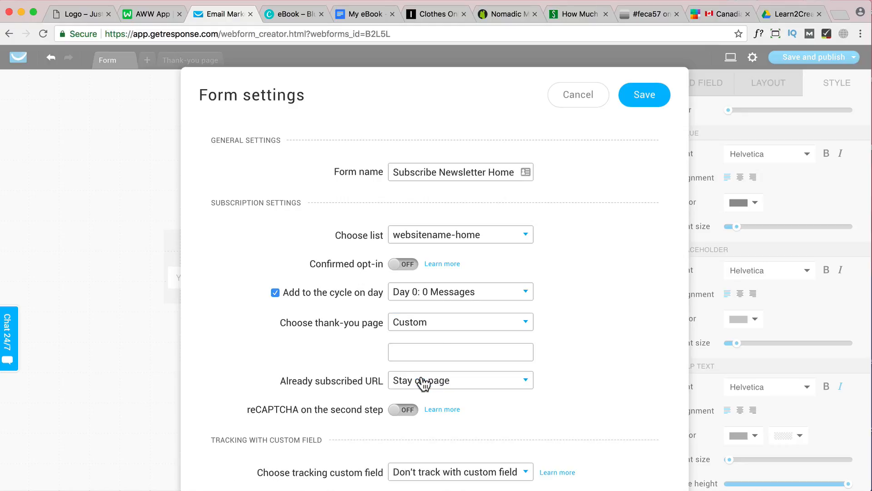
pyautogui.click(441, 350)
pyautogui.click(469, 332)
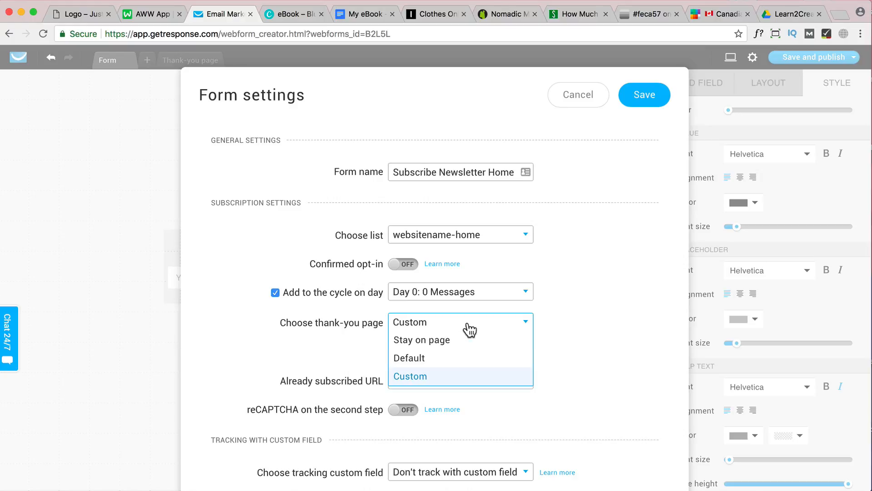
pyautogui.click(450, 338)
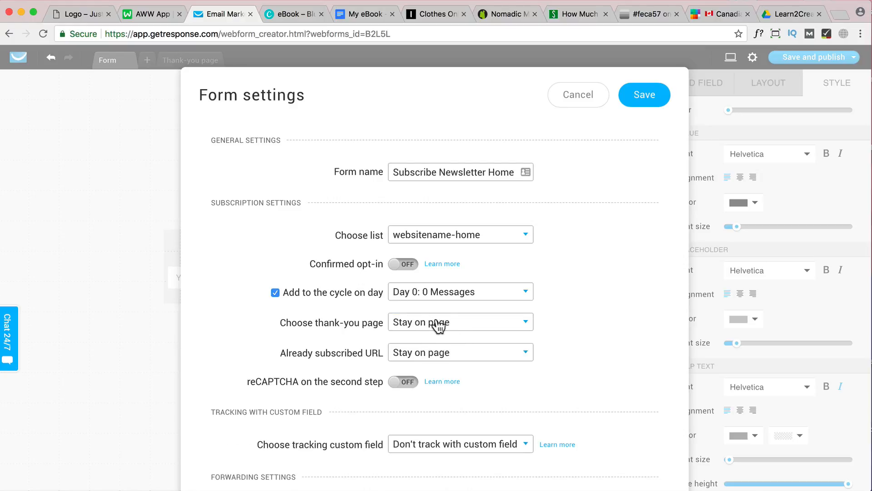
# Review the remaining tracking and forwarding options and save the form settings
pyautogui.scroll(-3, 439, 357)
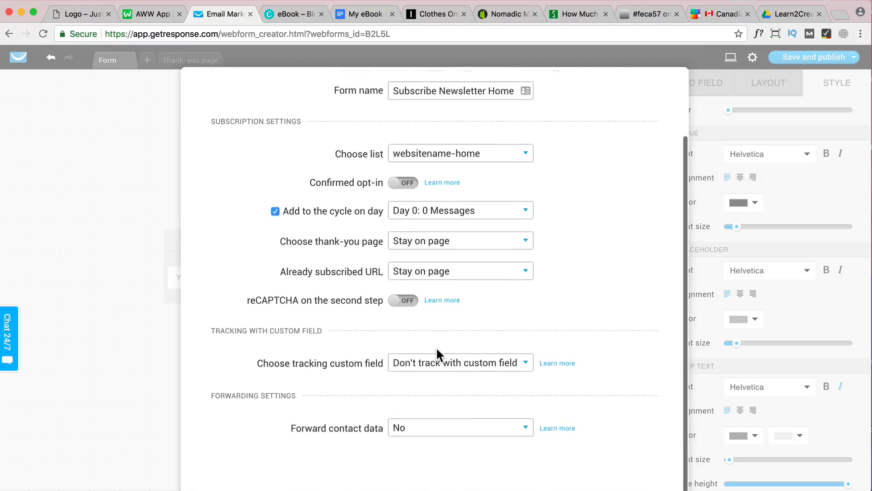
pyautogui.scroll(3, 438, 357)
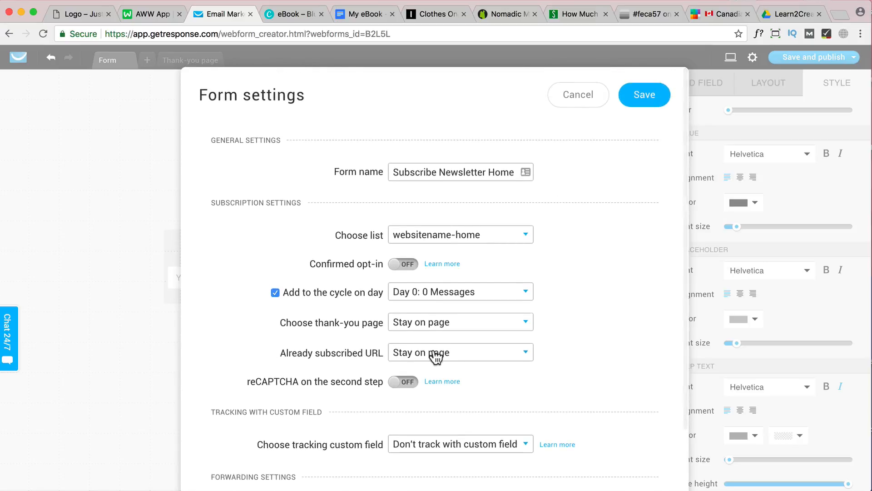
pyautogui.click(642, 103)
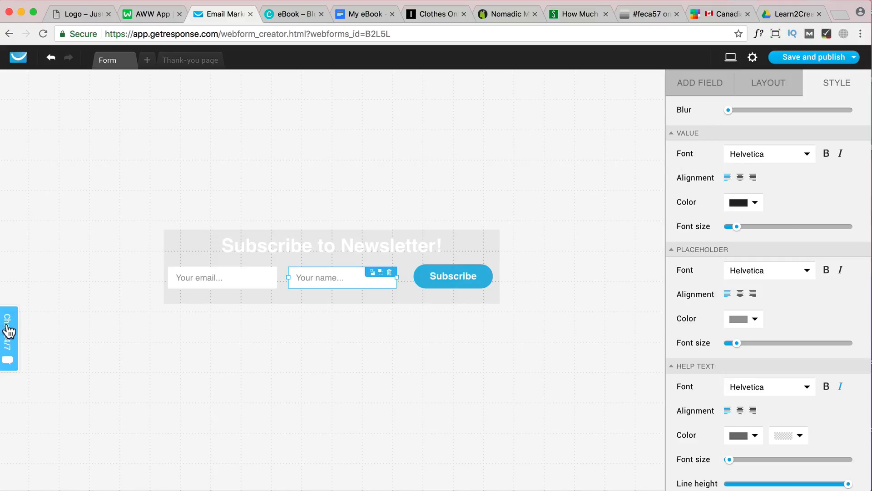
# Save and publish the form, and copy its JavaScript embed code for self-installation
pyautogui.moveTo(838, 60)
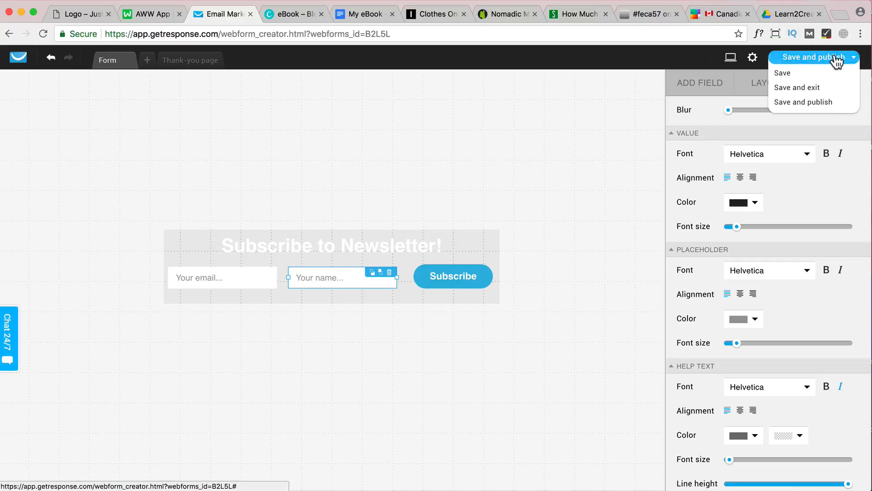
pyautogui.click(822, 103)
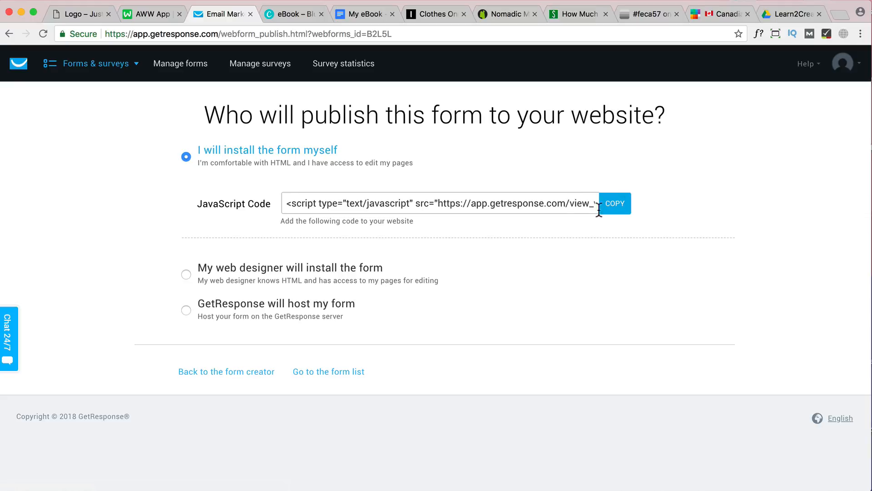
pyautogui.click(617, 206)
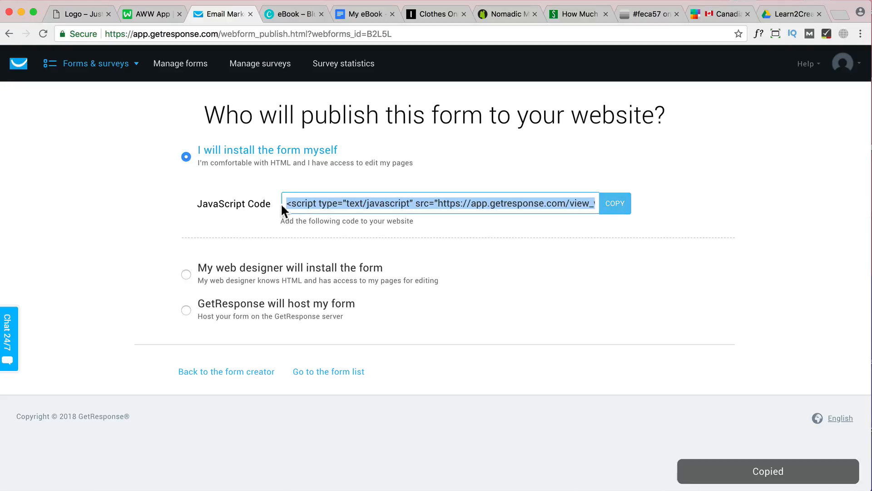
# Switch to the WordPress site's home page and turn on the page builder for it
pyautogui.click(79, 14)
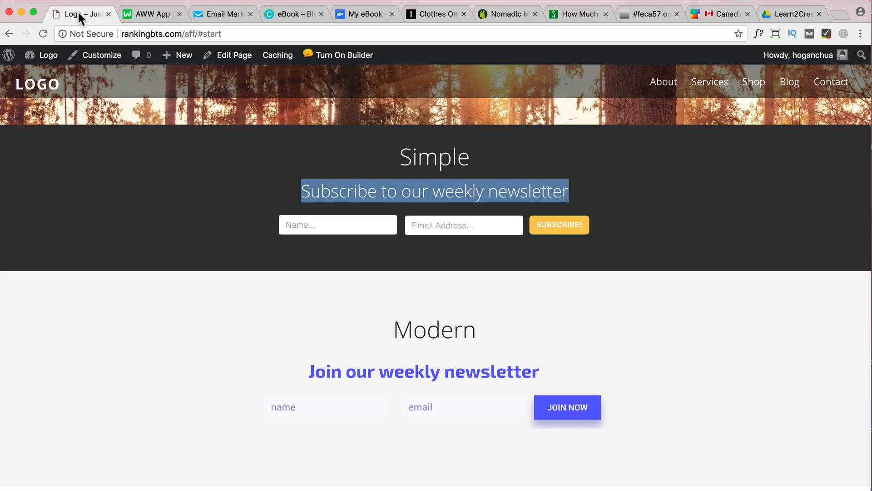
pyautogui.click(604, 213)
pyautogui.scroll(-10, 603, 213)
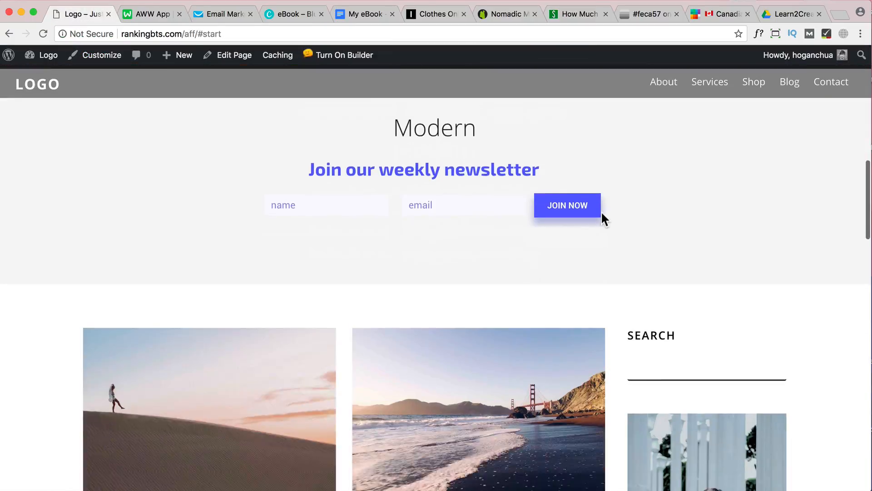
pyautogui.scroll(-15, 601, 221)
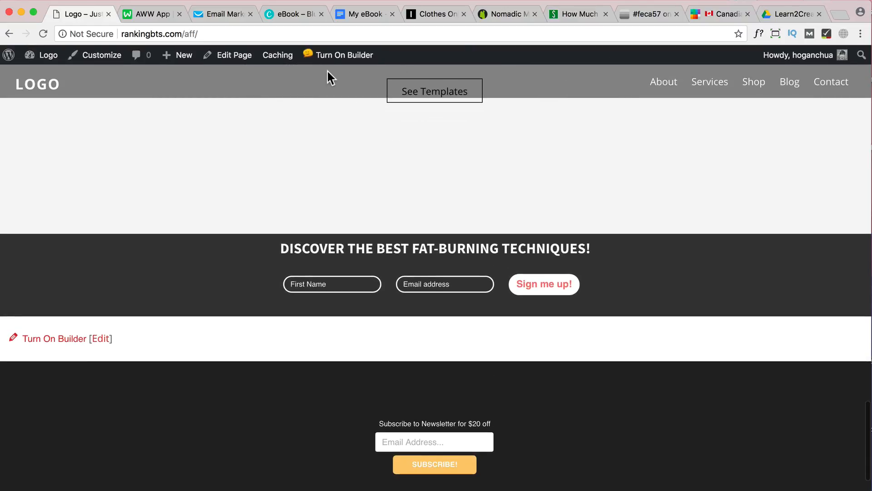
pyautogui.click(339, 56)
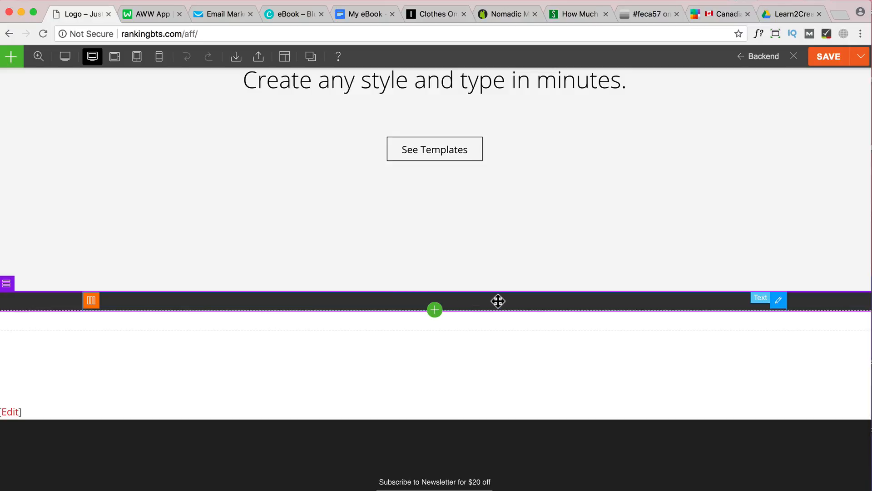
# Replace the script in the dark strip's text module with the copied GetResponse embed code, and save the page and leave the builder
pyautogui.doubleClick(498, 301)
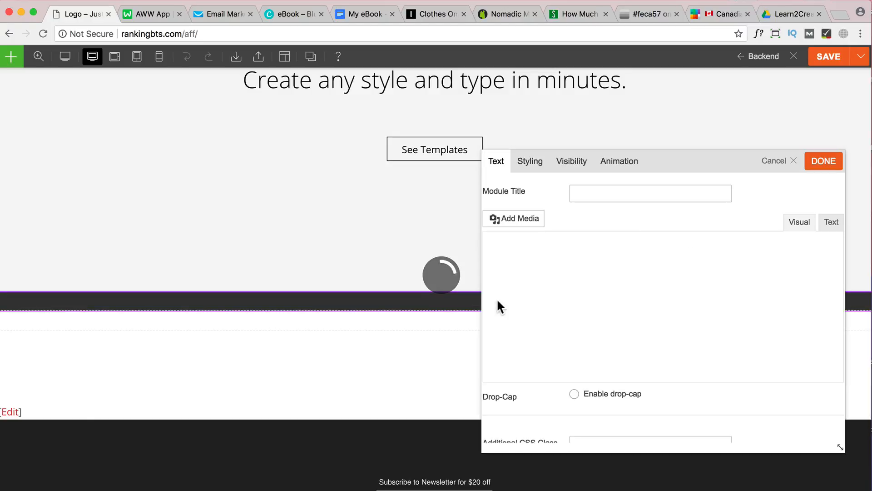
pyautogui.click(831, 222)
pyautogui.moveTo(652, 276); pyautogui.dragTo(479, 264)
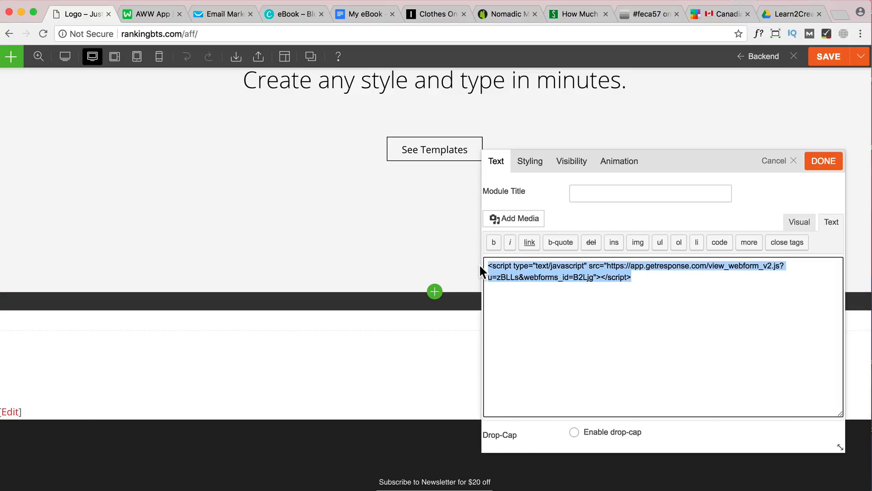
pyautogui.press('super+v')
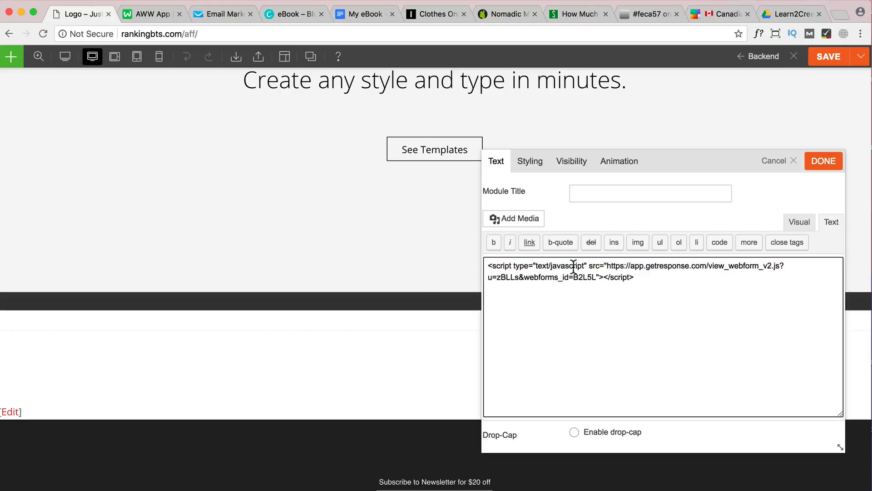
pyautogui.click(825, 162)
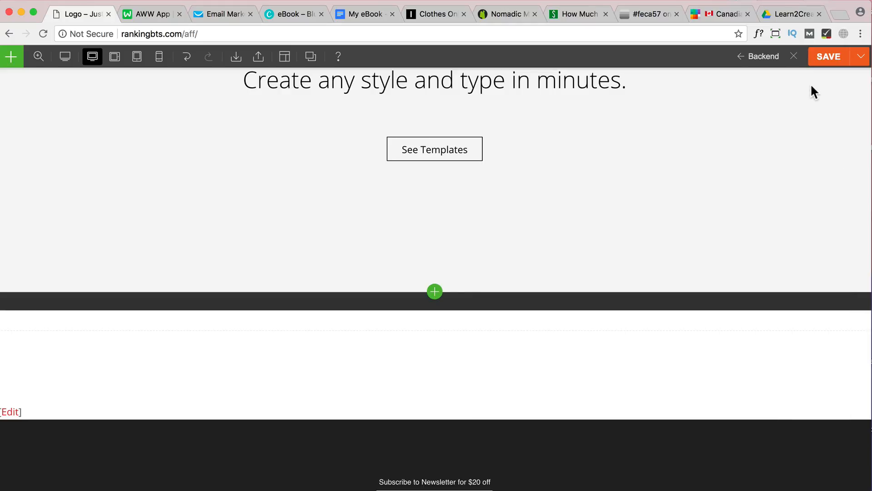
pyautogui.click(827, 58)
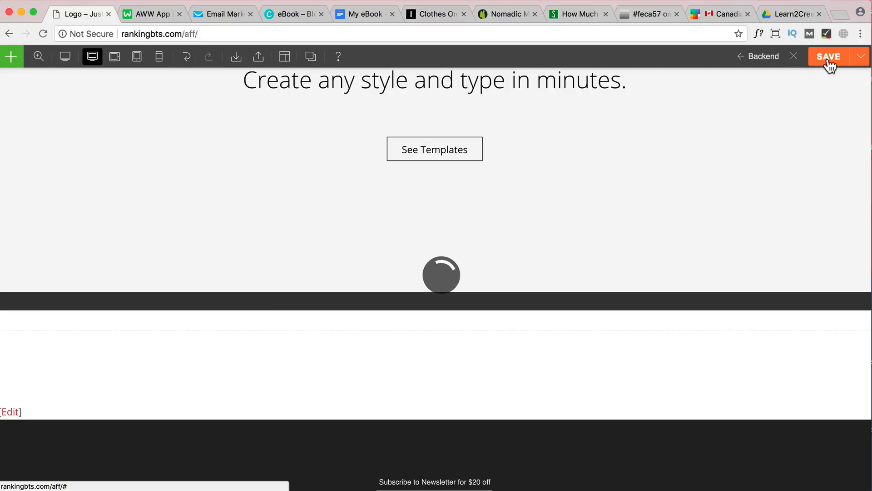
pyautogui.click(794, 57)
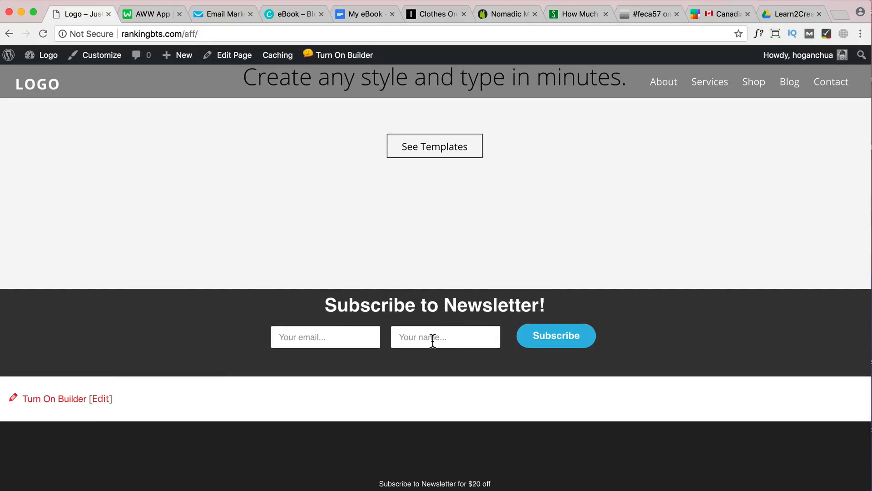
# Examine the embedded newsletter form's input fields and heading on the live home page, down to the footer
pyautogui.click(398, 337)
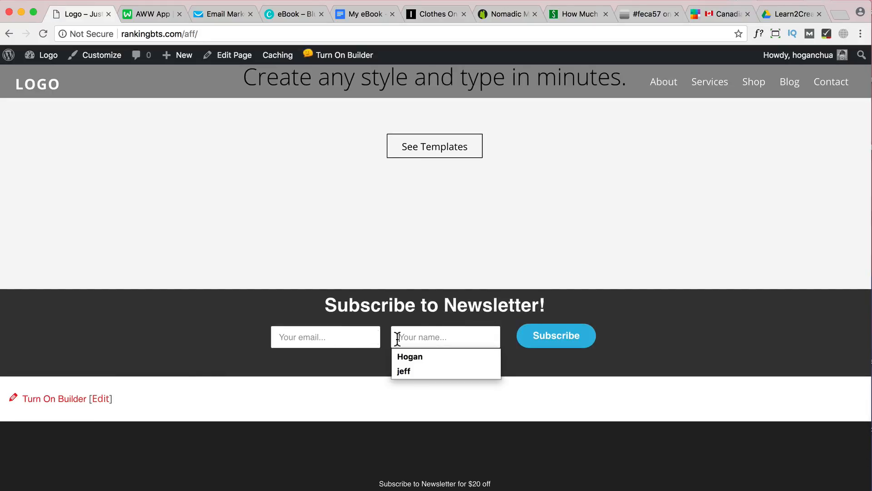
pyautogui.click(347, 337)
pyautogui.click(435, 335)
pyautogui.click(491, 300)
pyautogui.moveTo(550, 304); pyautogui.dragTo(307, 304)
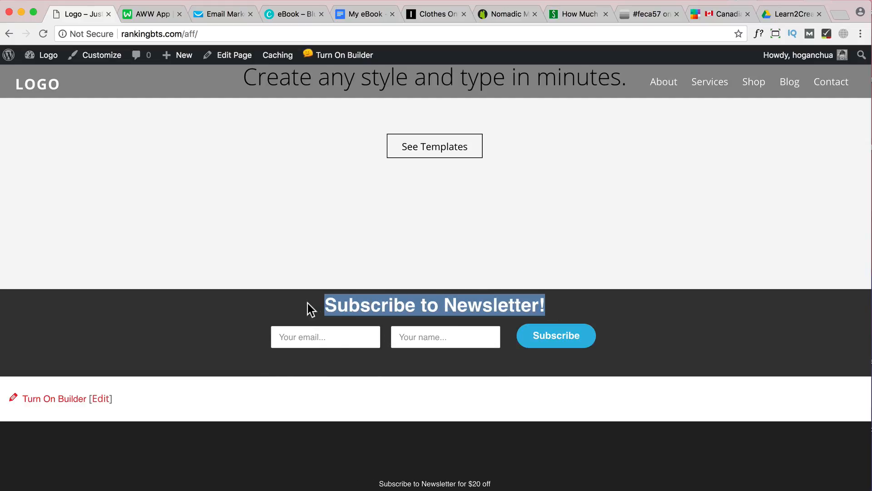
pyautogui.click(436, 301)
pyautogui.scroll(-3, 437, 301)
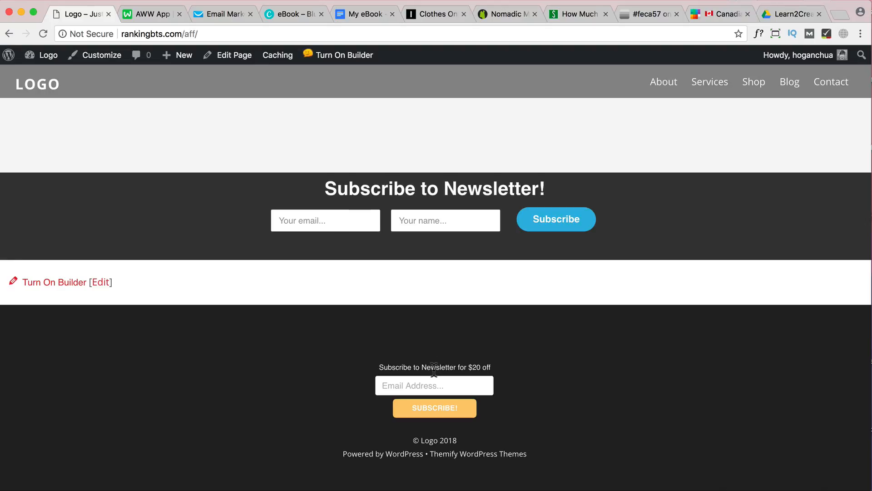
# Switch back to GetResponse, reopen the newsletter form in the form creator and delete its name field
pyautogui.click(214, 12)
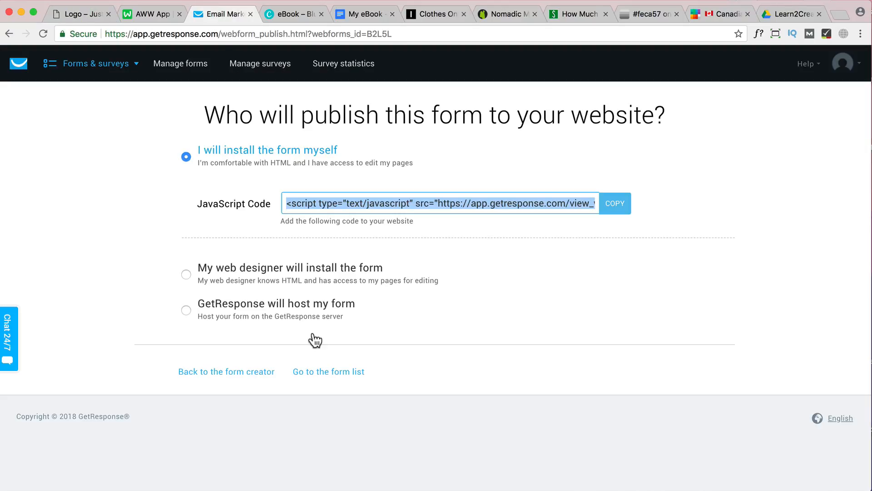
pyautogui.click(242, 372)
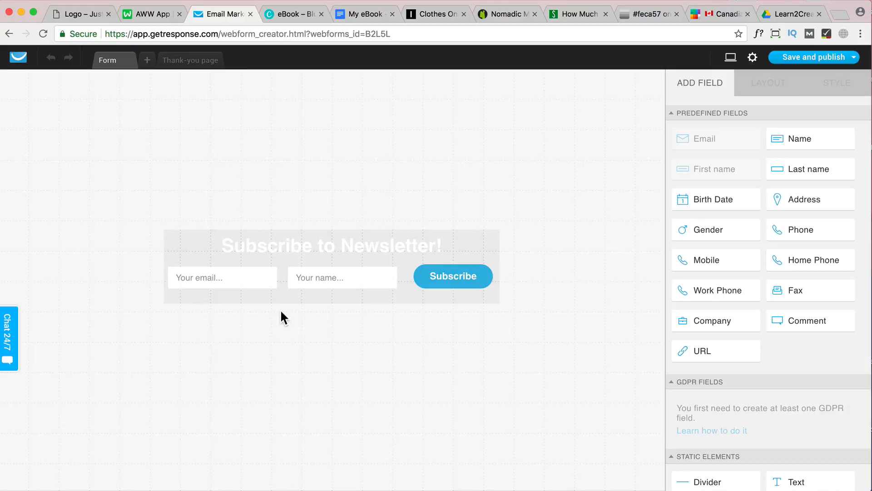
pyautogui.click(321, 279)
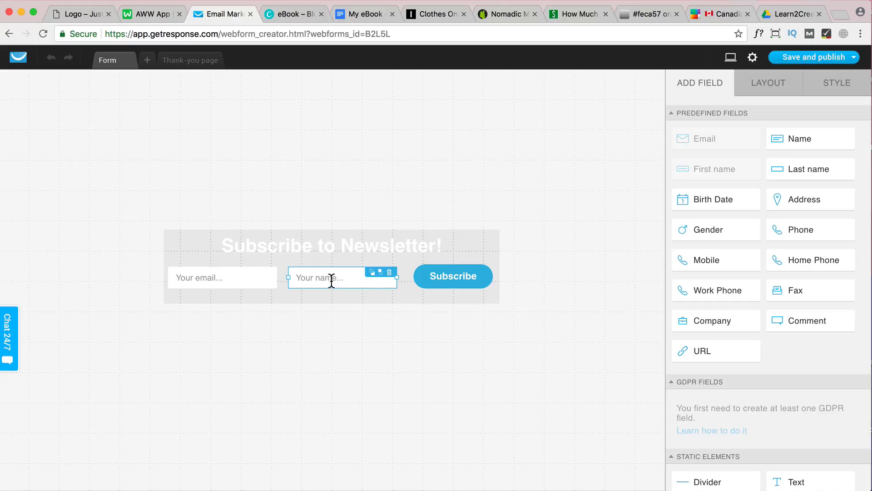
pyautogui.click(389, 273)
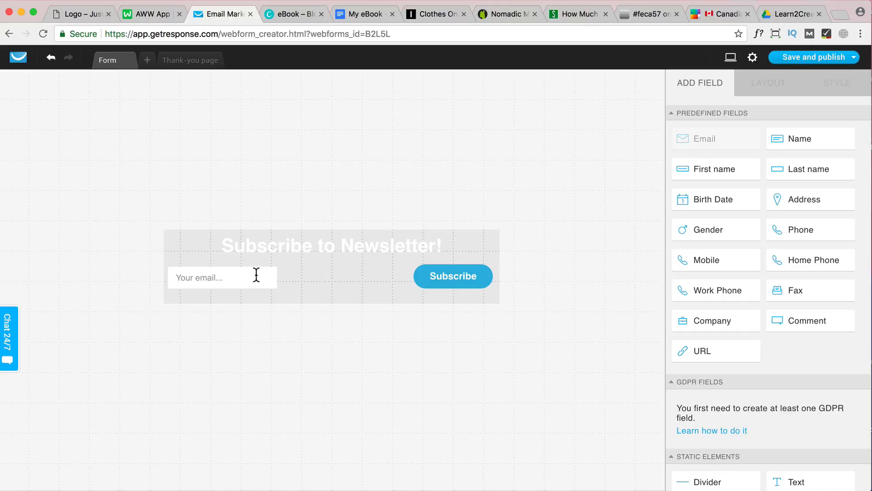
# Move the email field beside the Subscribe button and shift the heading slightly to the left
pyautogui.moveTo(257, 275); pyautogui.dragTo(353, 267)
pyautogui.click(442, 247)
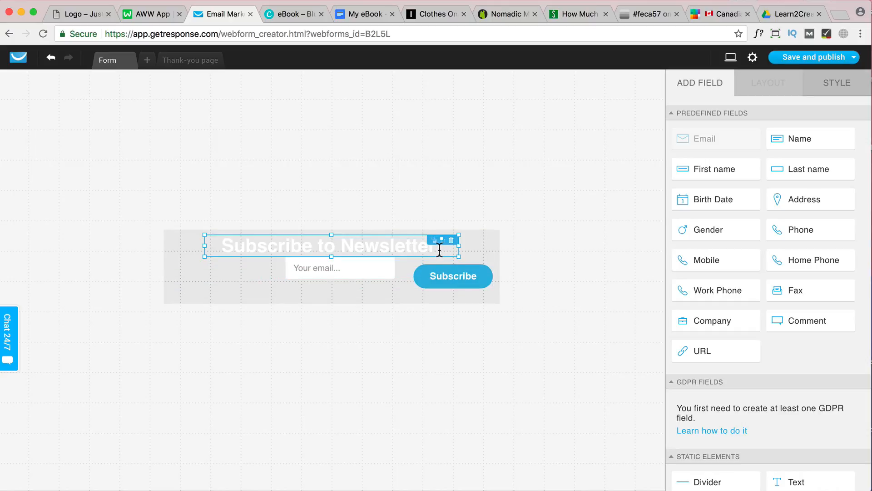
pyautogui.moveTo(440, 250); pyautogui.dragTo(434, 249)
# Clear the "Subscribe to Newsletter!" text from the form's heading
pyautogui.click(411, 248)
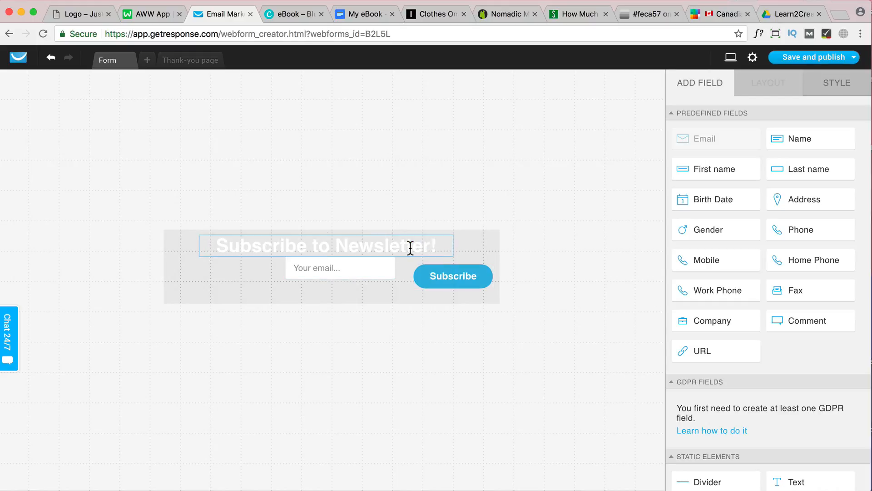
pyautogui.click(407, 249)
pyautogui.doubleClick(405, 248)
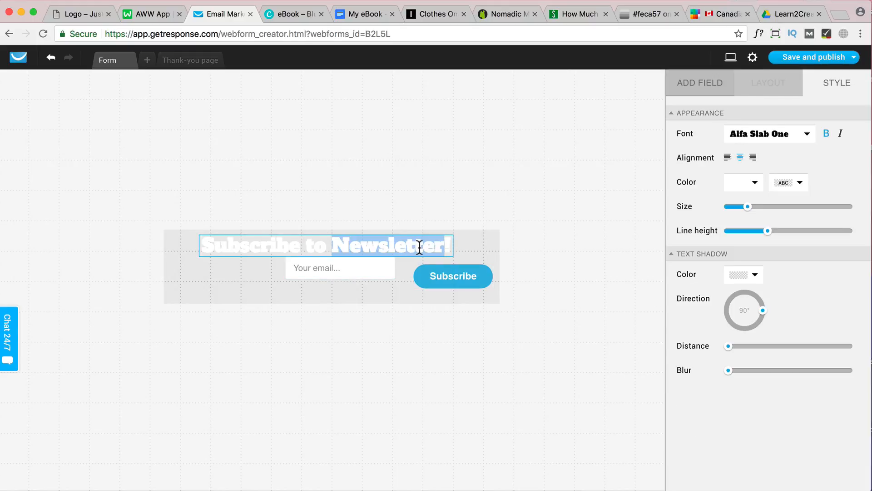
pyautogui.press('BackSpace')
pyautogui.press('BackSpace')
pyautogui.press('BackSpace')
pyautogui.press('BackSpace')
pyautogui.press('BackSpace')
pyautogui.press('BackSpace')
pyautogui.press('BackSpace')
pyautogui.press('BackSpace')
pyautogui.press('BackSpace')
pyautogui.press('BackSpace')
pyautogui.press('BackSpace')
pyautogui.press('BackSpace')
pyautogui.press('BackSpace')
pyautogui.press('BackSpace')
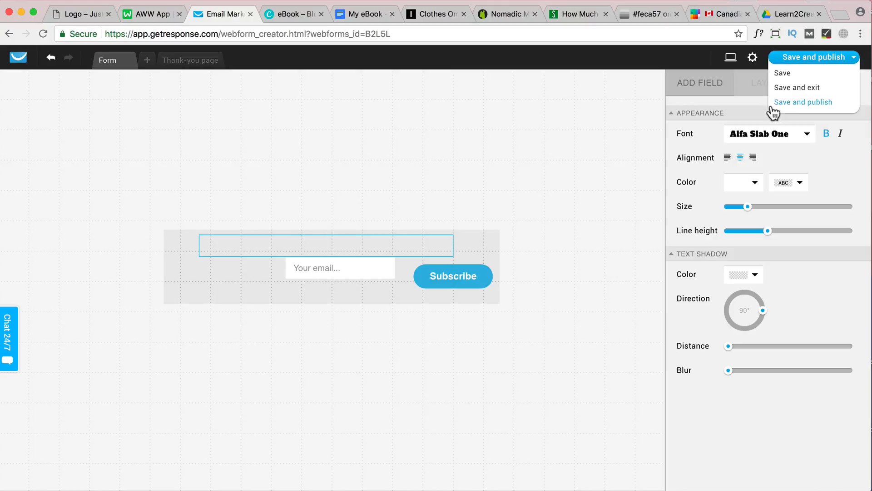
# Set the heading's font to Arial and reduce its text size to a small caption
pyautogui.click(789, 134)
pyautogui.scroll(-2, 776, 191)
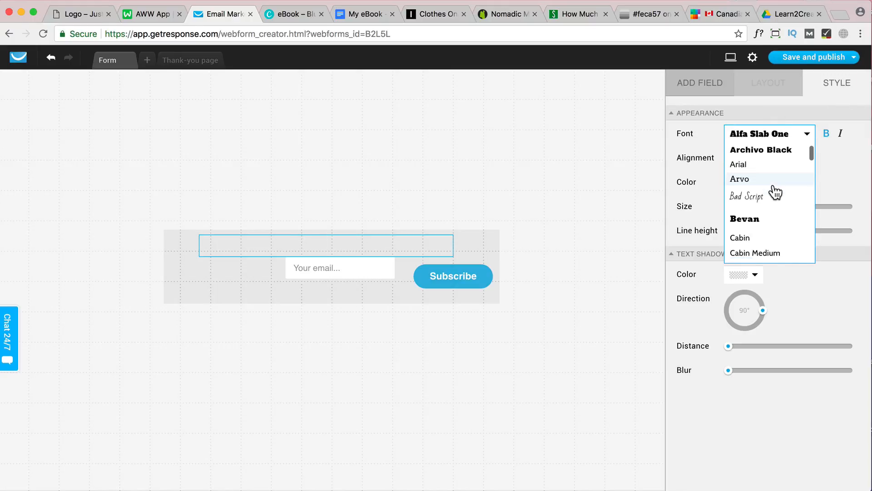
pyautogui.scroll(1, 754, 182)
pyautogui.click(748, 176)
pyautogui.click(748, 182)
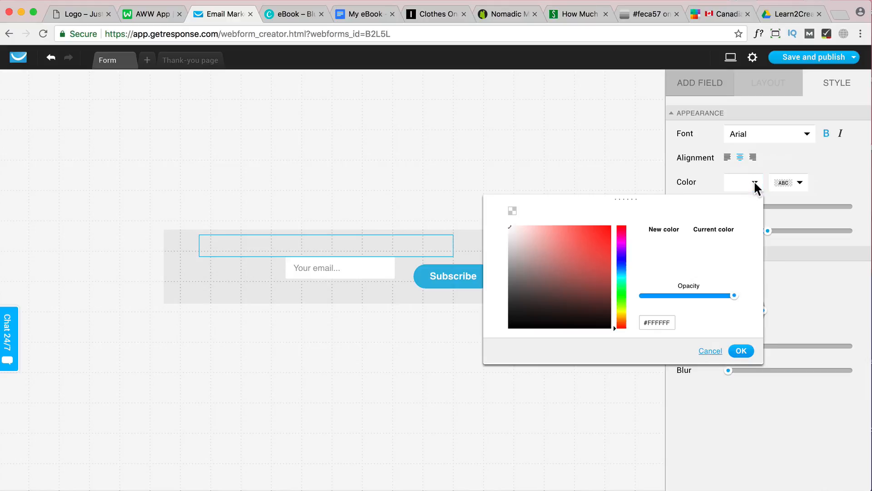
pyautogui.click(828, 176)
pyautogui.moveTo(748, 207); pyautogui.dragTo(731, 210)
# Copy the line "Subscribe to Newsletter for $20 off" from the live home page's footer and paste it into the GetResponse form's heading
pyautogui.click(78, 17)
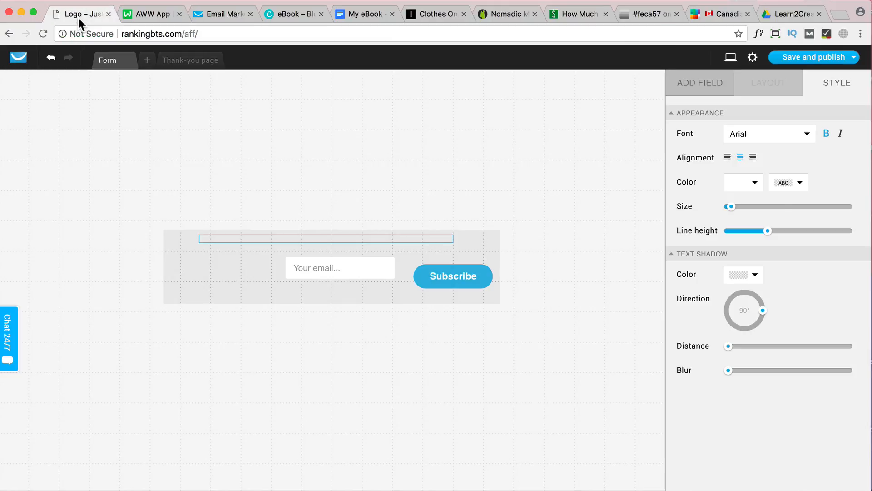
pyautogui.moveTo(492, 369); pyautogui.dragTo(375, 367)
pyautogui.rightClick(389, 365)
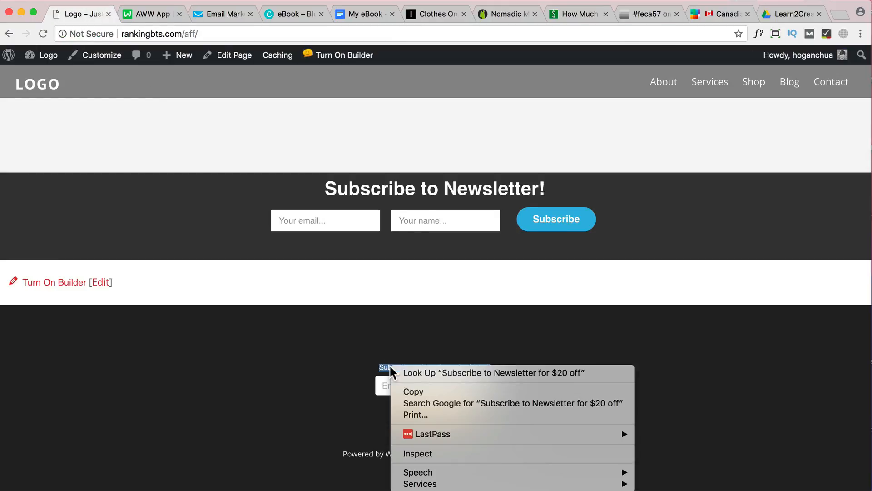
pyautogui.click(411, 390)
pyautogui.click(218, 15)
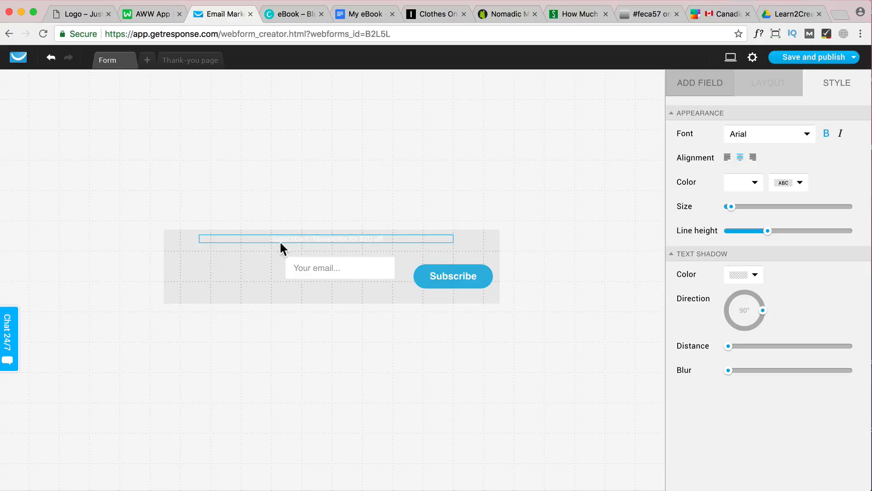
pyautogui.click(420, 247)
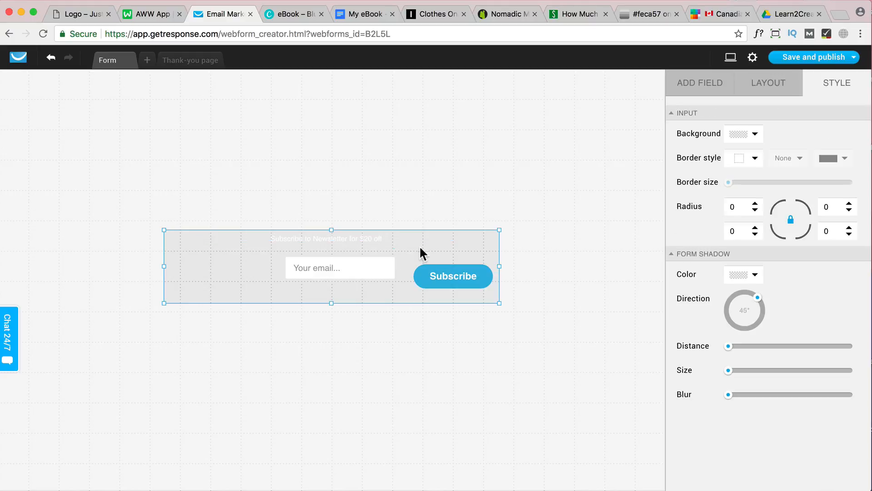
# Stack the Subscribe button below the email field under the slightly lowered heading, and reduce the email field's height
pyautogui.moveTo(364, 235); pyautogui.dragTo(378, 241)
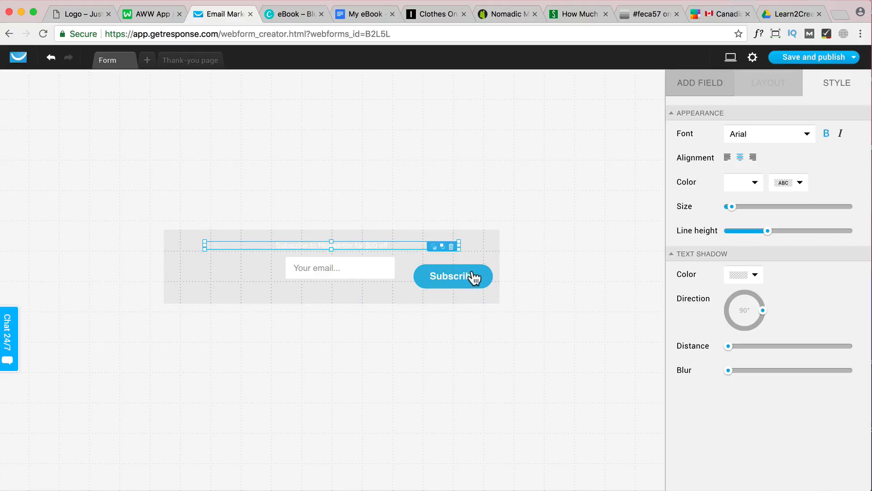
pyautogui.moveTo(471, 278); pyautogui.dragTo(337, 287)
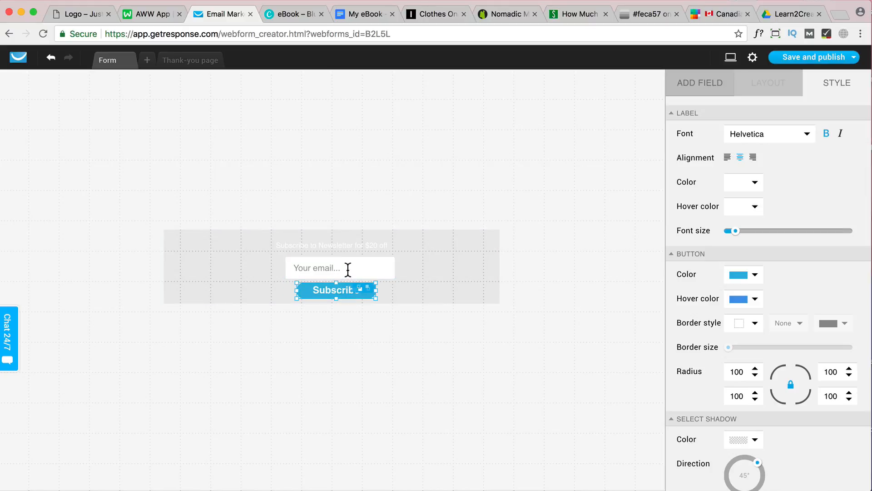
pyautogui.click(348, 269)
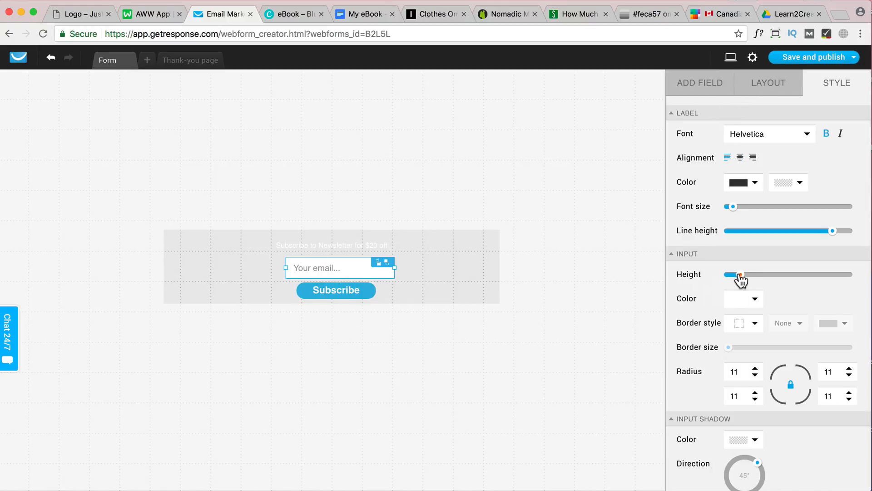
pyautogui.moveTo(741, 275); pyautogui.dragTo(737, 274)
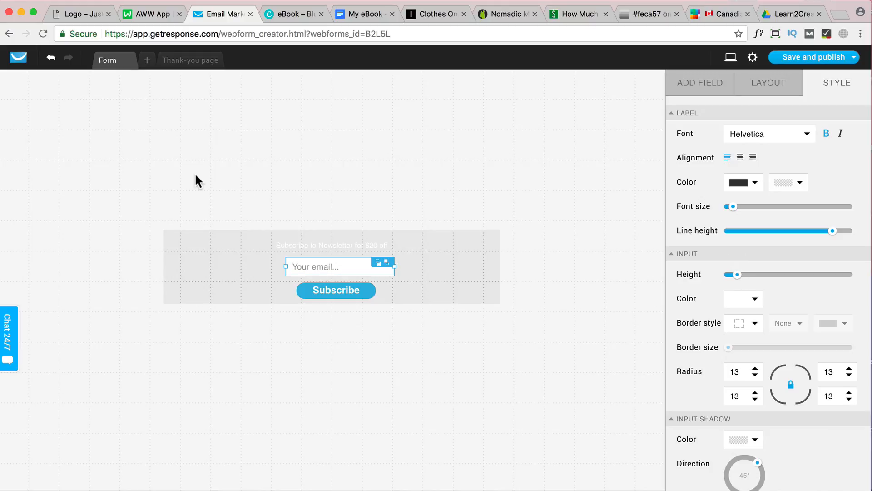
# Narrow the form from both sides to fit closely around its contents, and centre the heading above the email field
pyautogui.click(489, 260)
pyautogui.moveTo(498, 267); pyautogui.dragTo(452, 267)
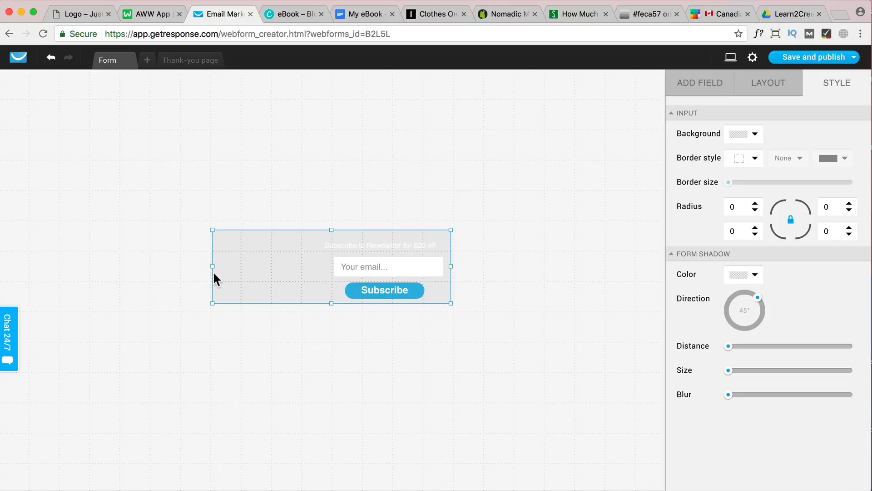
pyautogui.click(214, 270)
pyautogui.moveTo(213, 267); pyautogui.dragTo(266, 266)
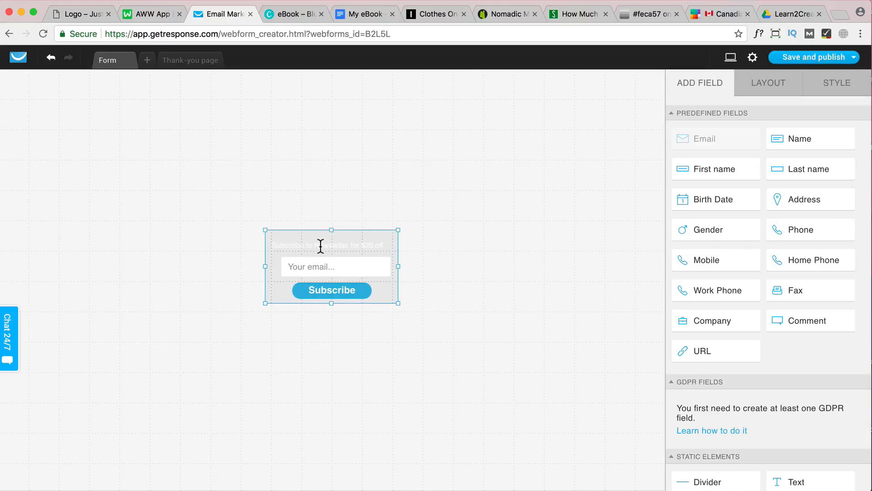
pyautogui.moveTo(321, 246); pyautogui.dragTo(353, 243)
pyautogui.click(265, 267)
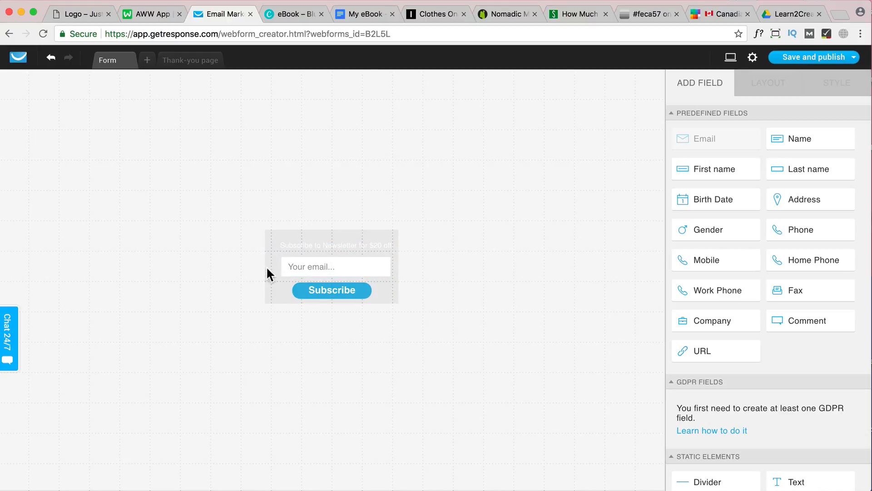
pyautogui.moveTo(266, 268); pyautogui.dragTo(270, 268)
# Centre the Subscribe button beneath the email field and trim the form's height slightly
pyautogui.moveTo(349, 292); pyautogui.dragTo(367, 282)
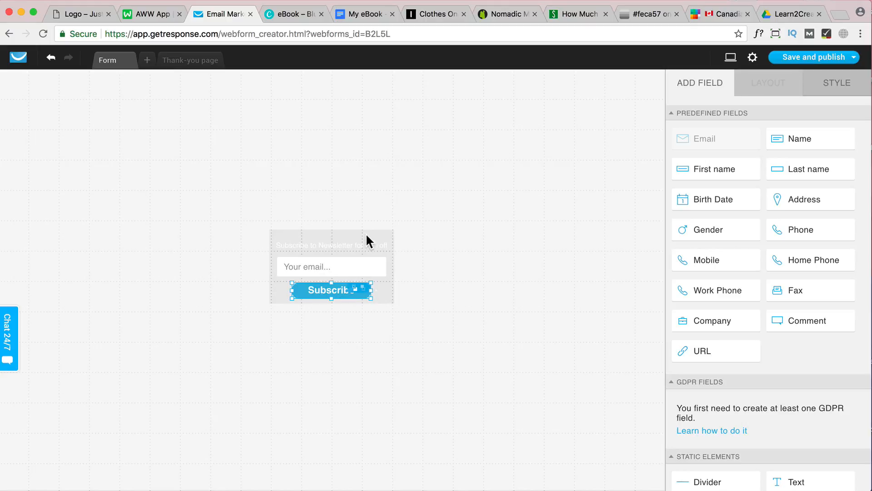
pyautogui.click(347, 235)
pyautogui.moveTo(331, 230); pyautogui.dragTo(331, 232)
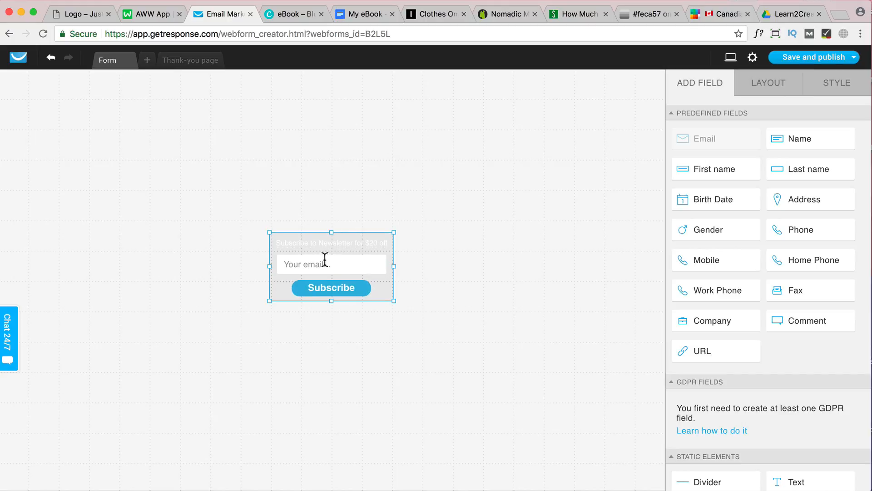
# Save and publish the form, and copy its JavaScript embed code
pyautogui.click(854, 57)
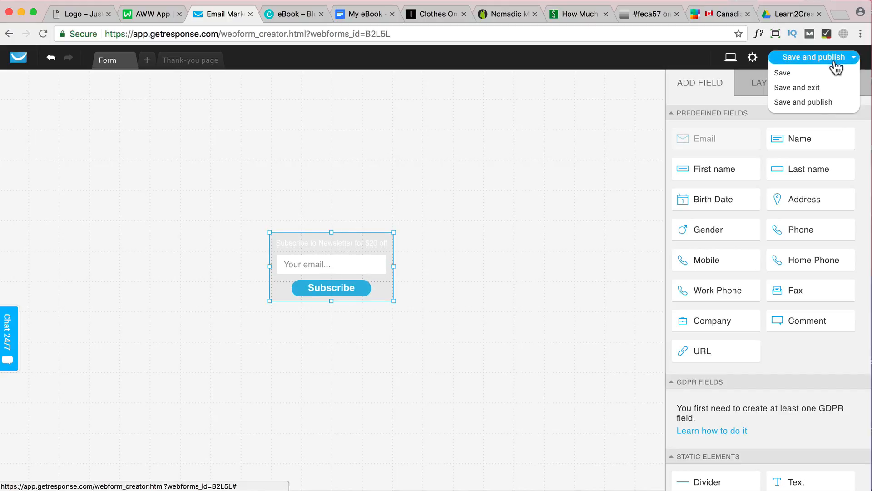
pyautogui.click(793, 100)
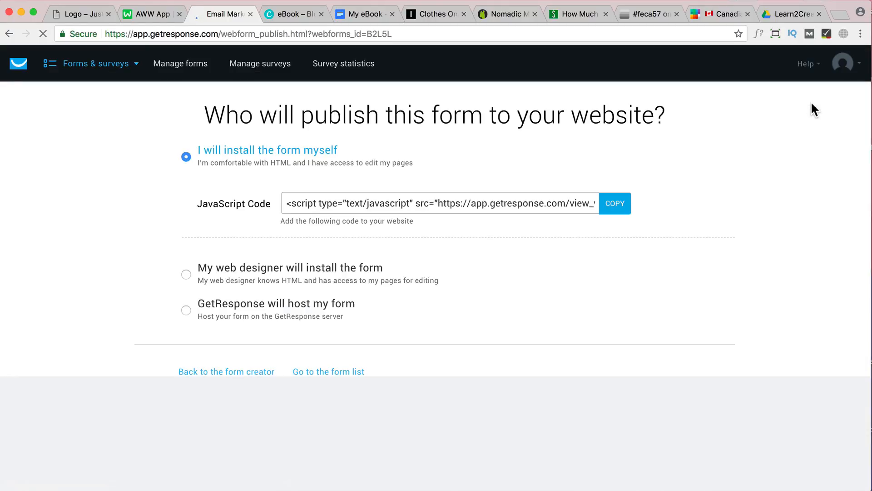
pyautogui.click(621, 209)
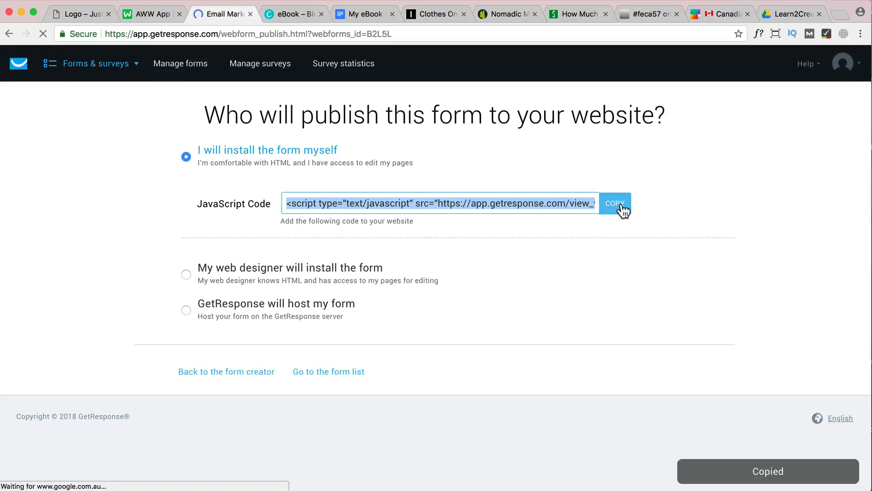
# Switch back to the WordPress site, go to its widgets and expand the Custom HTML widget in Footer Widget 1
pyautogui.click(81, 13)
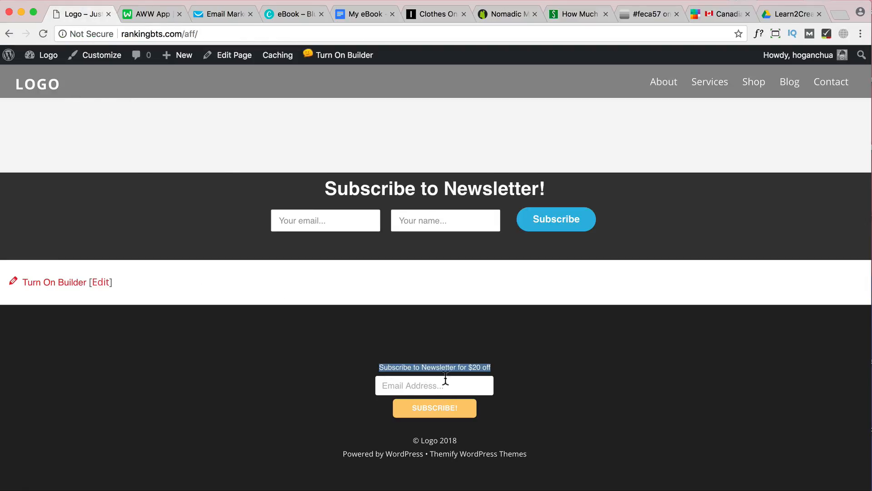
pyautogui.moveTo(30, 57)
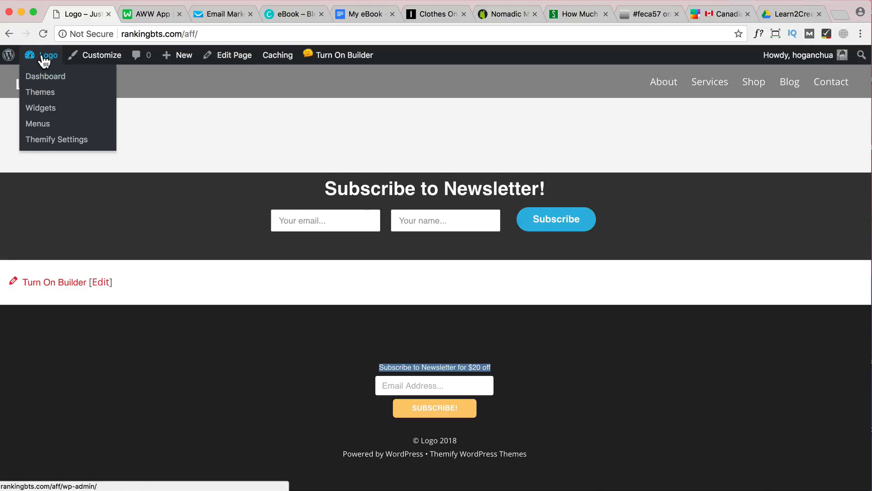
pyautogui.click(42, 112)
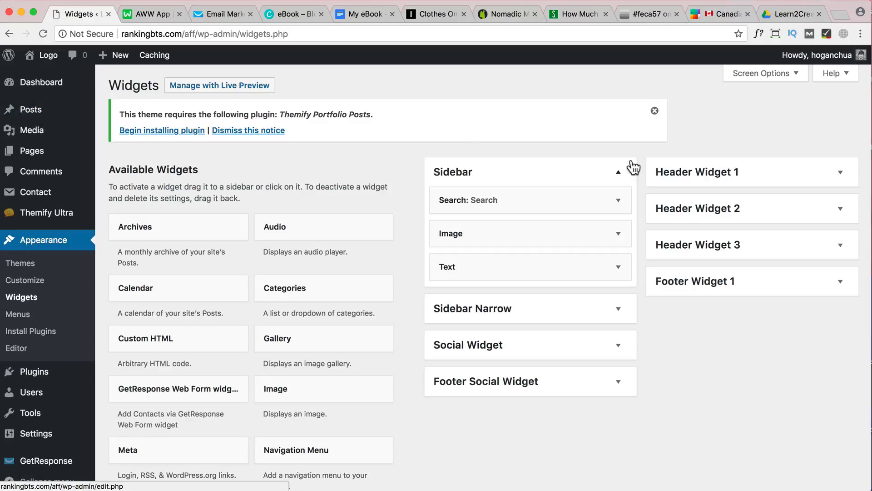
pyautogui.click(839, 284)
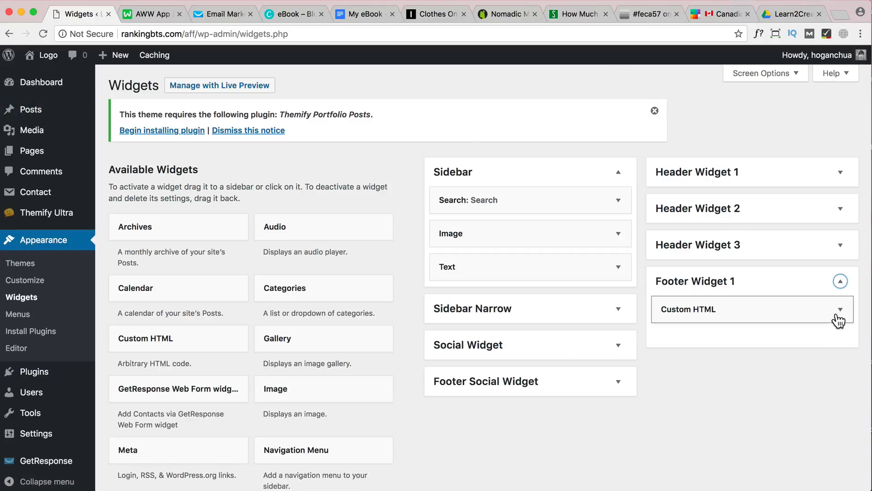
pyautogui.scroll(-3, 268, 291)
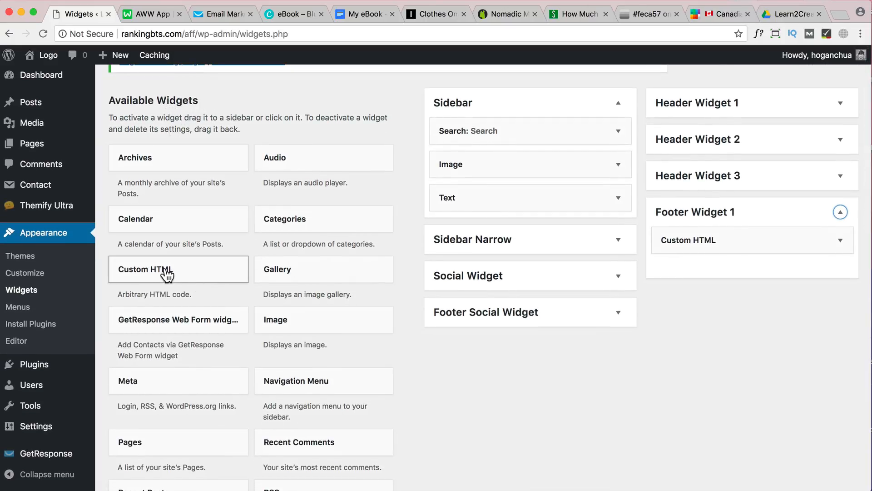
pyautogui.moveTo(165, 277)
pyautogui.mouseDown()
pyautogui.moveTo(284, 259)
pyautogui.moveTo(165, 273)
pyautogui.mouseUp()
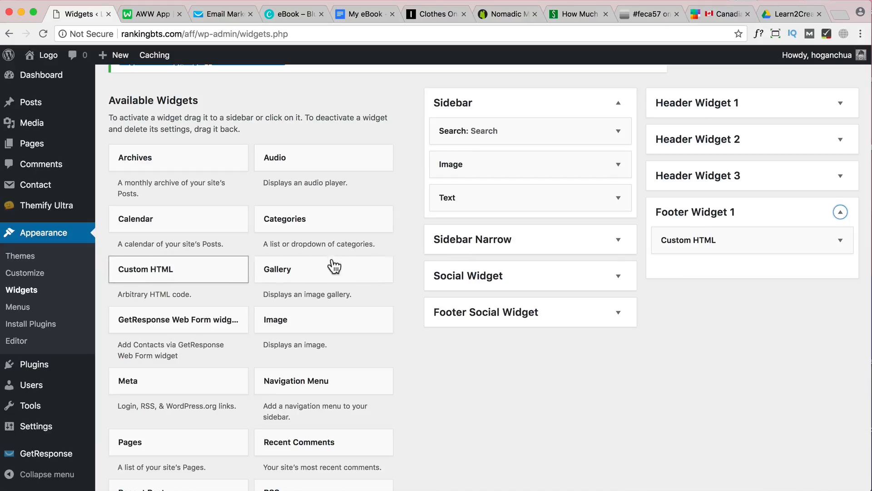
pyautogui.click(841, 241)
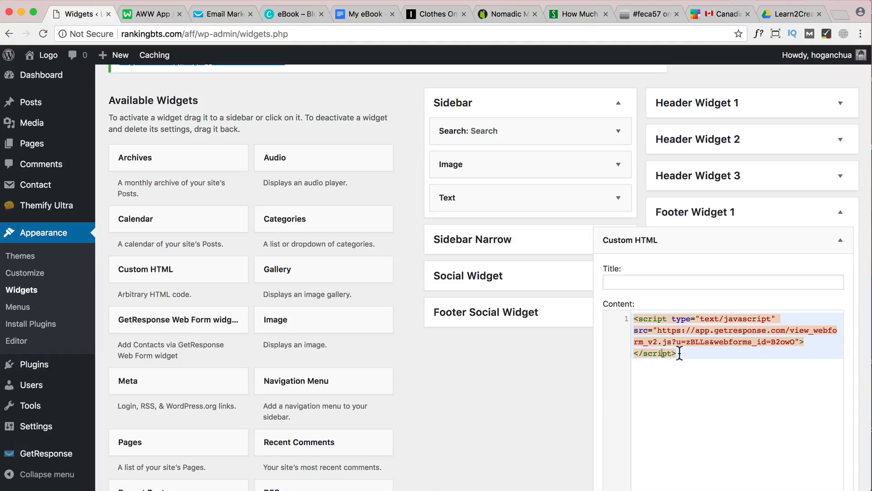
# Replace the footer Custom HTML widget's script with the copied GetResponse embed code, save the widget and collapse it
pyautogui.moveTo(679, 353); pyautogui.dragTo(608, 321)
pyautogui.press('super+v')
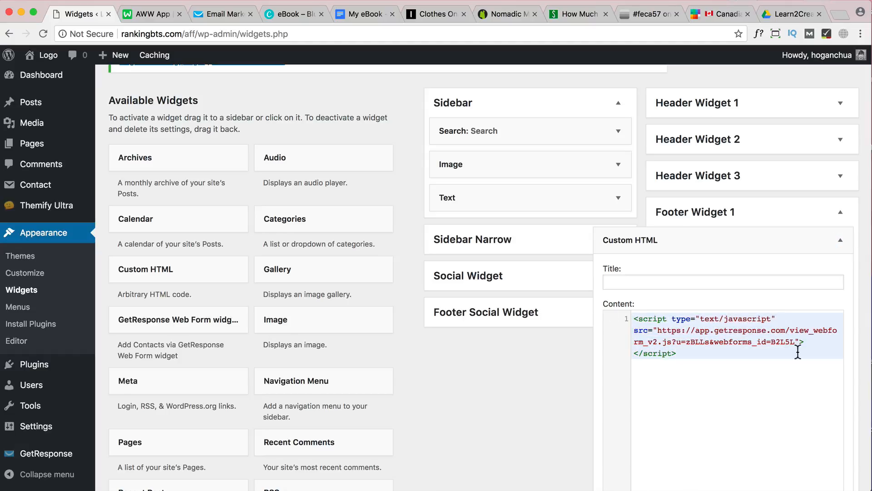
pyautogui.scroll(-3, 722, 336)
pyautogui.click(830, 405)
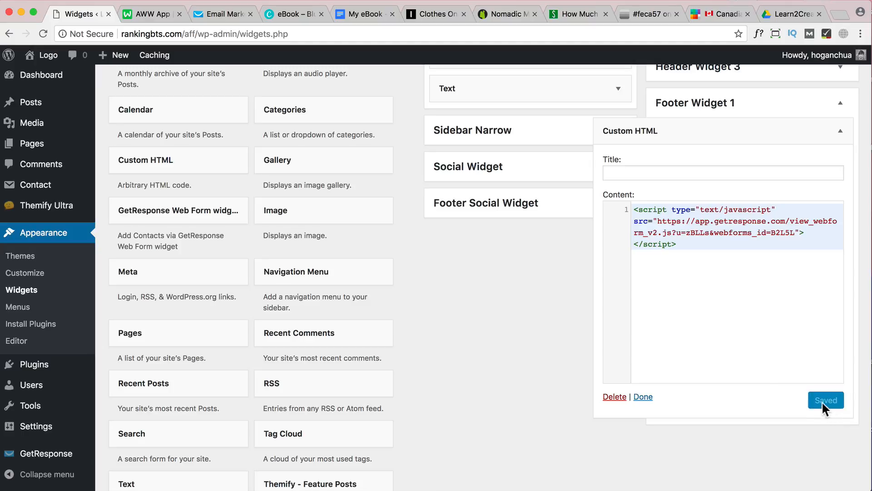
pyautogui.scroll(3, 555, 330)
pyautogui.click(840, 236)
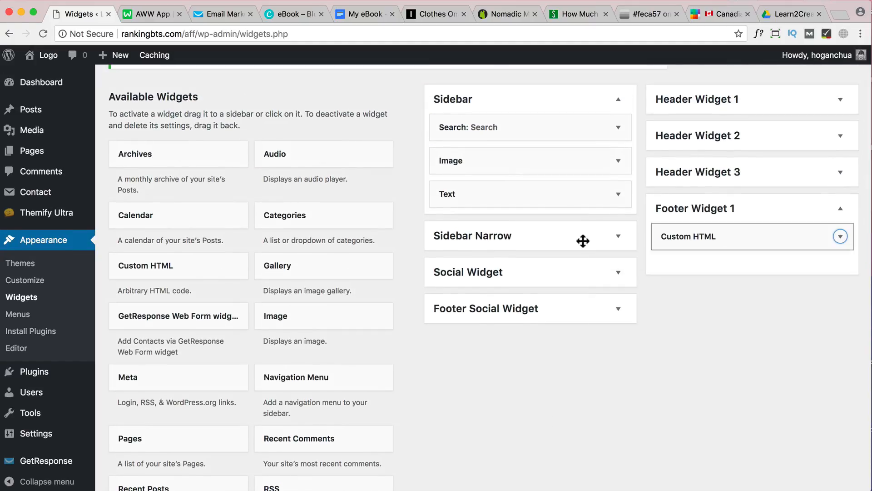
# Visit the live home page and examine the newsletter forms in the dark strip and footer and the sidebar e-book form
pyautogui.moveTo(34, 56)
pyautogui.click(34, 77)
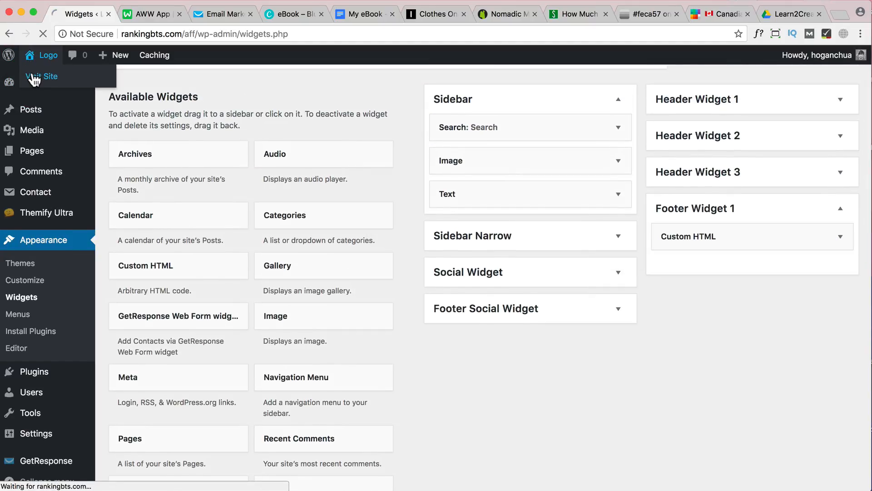
pyautogui.scroll(-20, 402, 183)
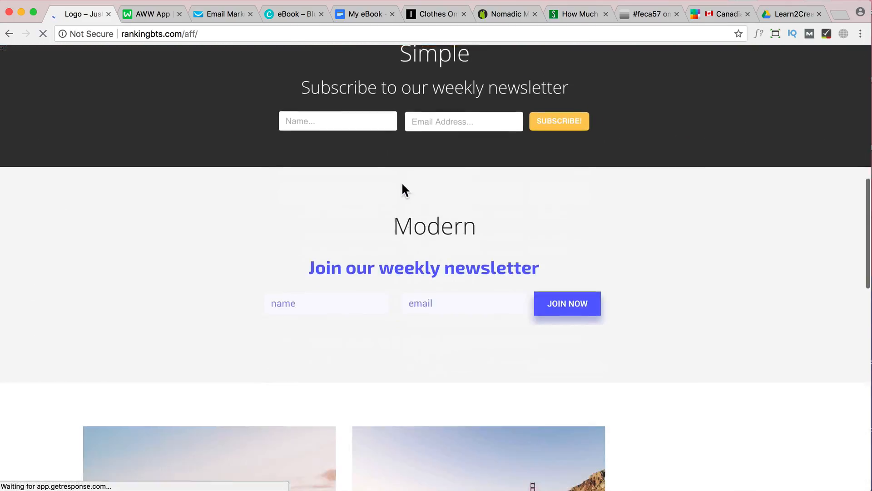
pyautogui.scroll(-10, 401, 181)
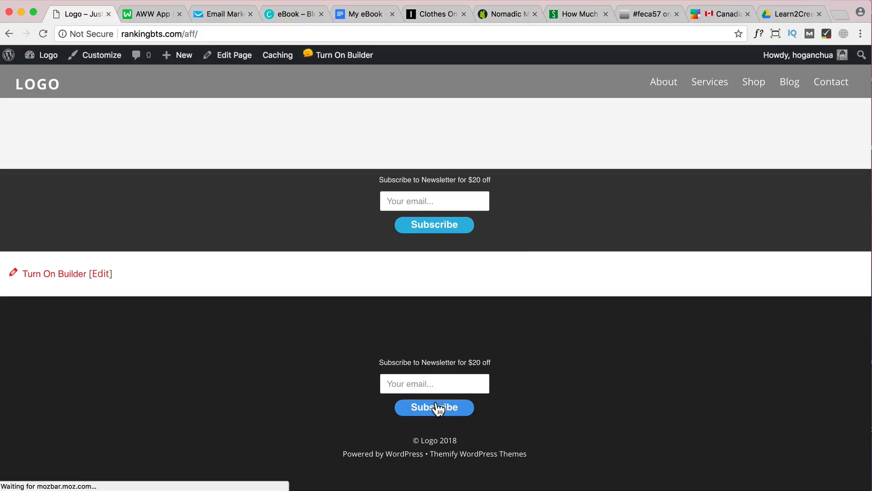
pyautogui.click(440, 381)
pyautogui.click(517, 378)
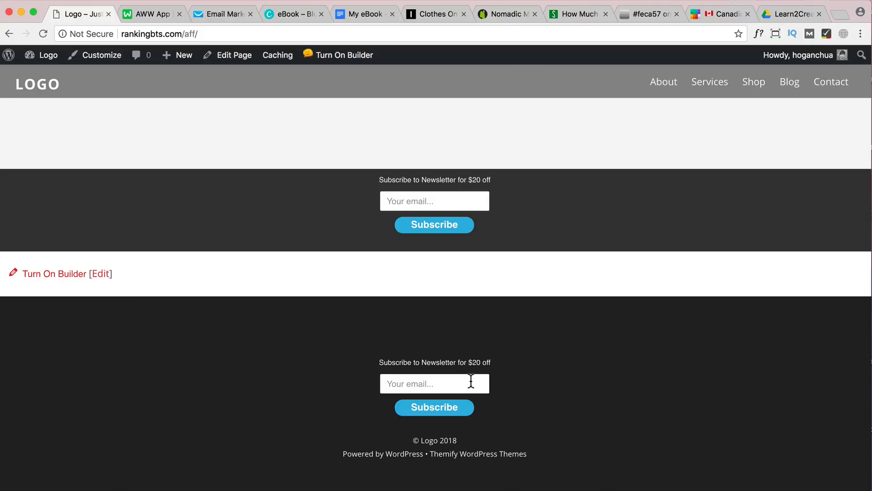
pyautogui.scroll(1, 471, 381)
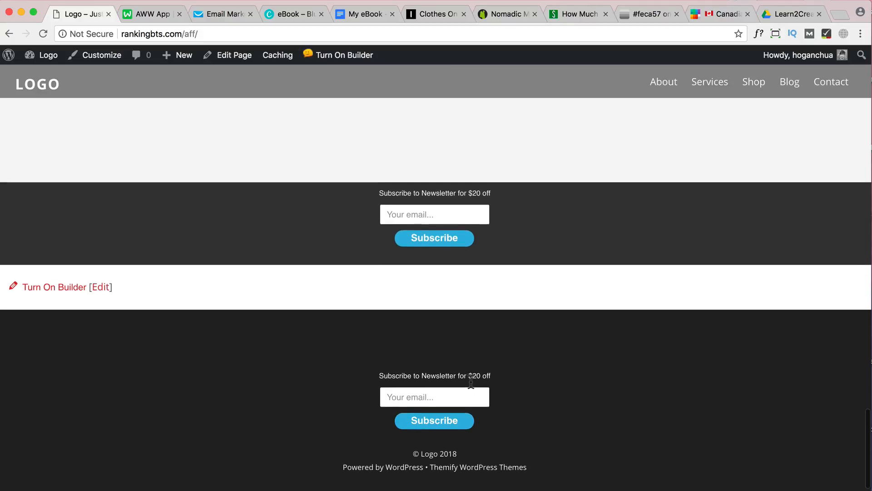
pyautogui.scroll(15, 435, 394)
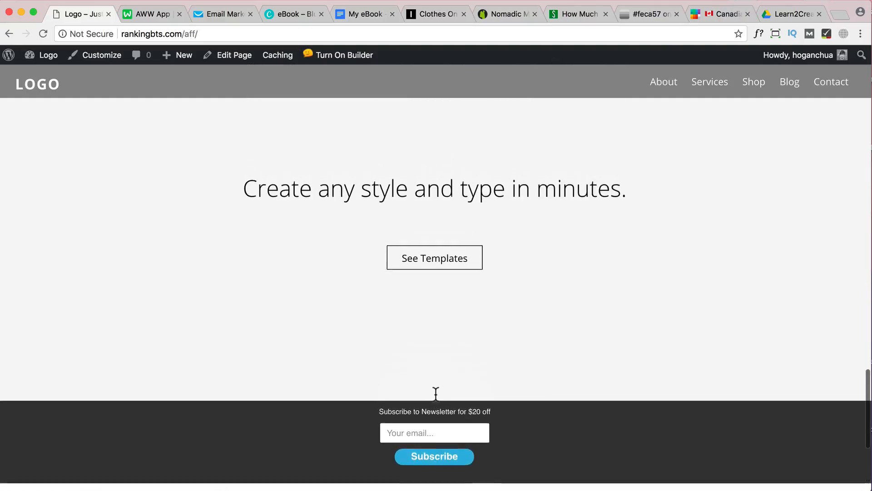
pyautogui.scroll(-2, 499, 350)
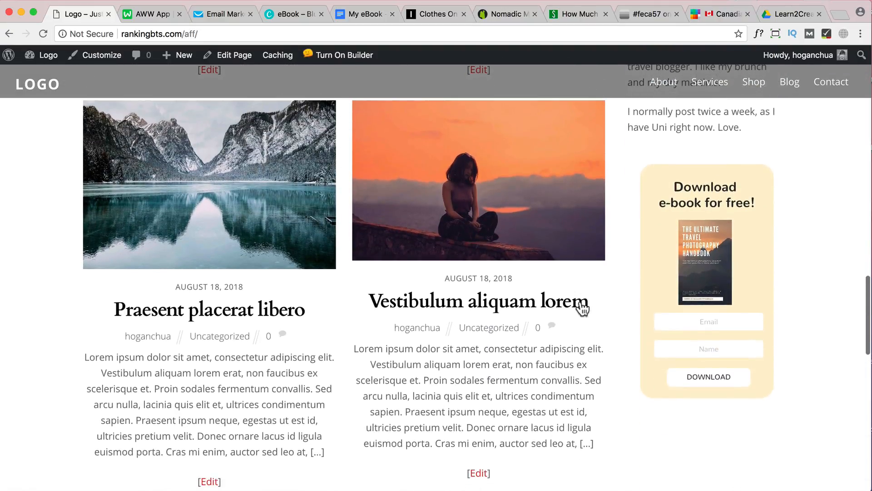
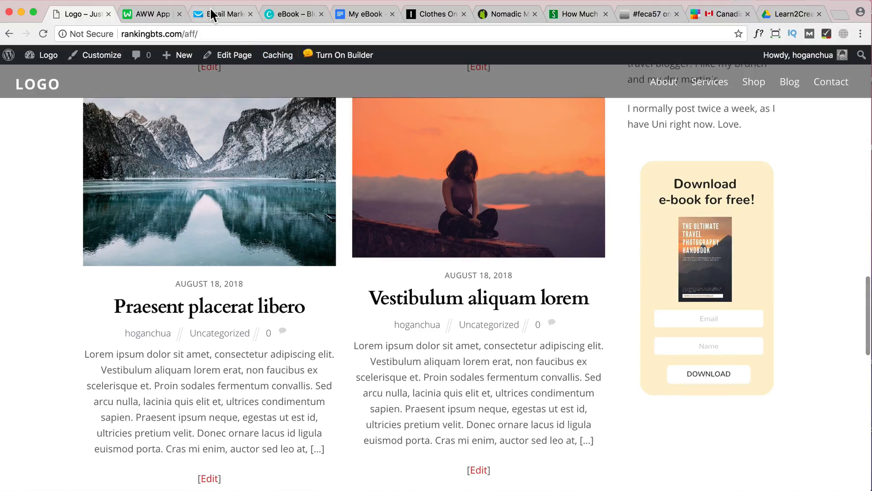
# Switch to GetResponse, go to the contact lists and create a new list named websitename-ebook
pyautogui.click(210, 9)
pyautogui.moveTo(127, 77)
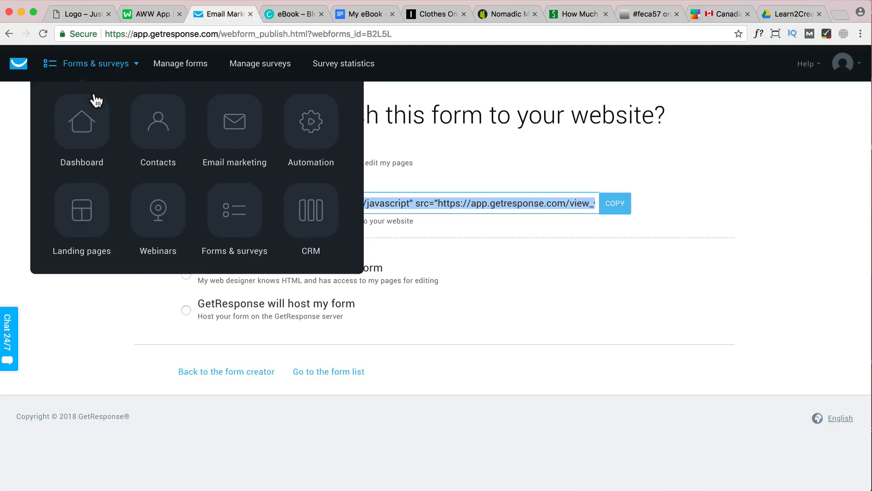
pyautogui.click(85, 126)
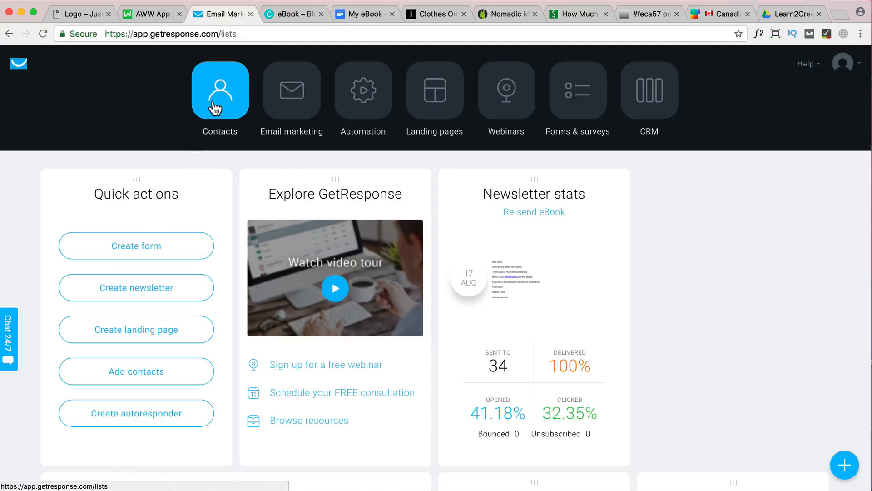
pyautogui.click(214, 108)
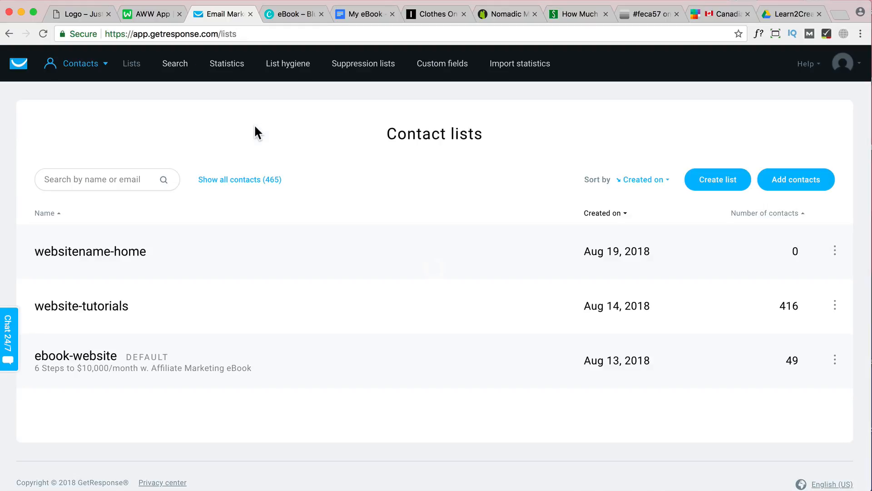
pyautogui.click(728, 180)
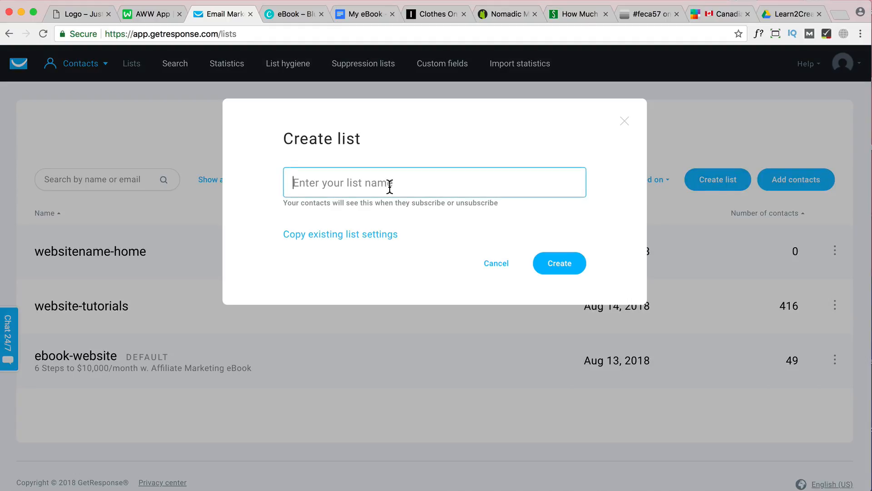
pyautogui.write('websitename-ebook')
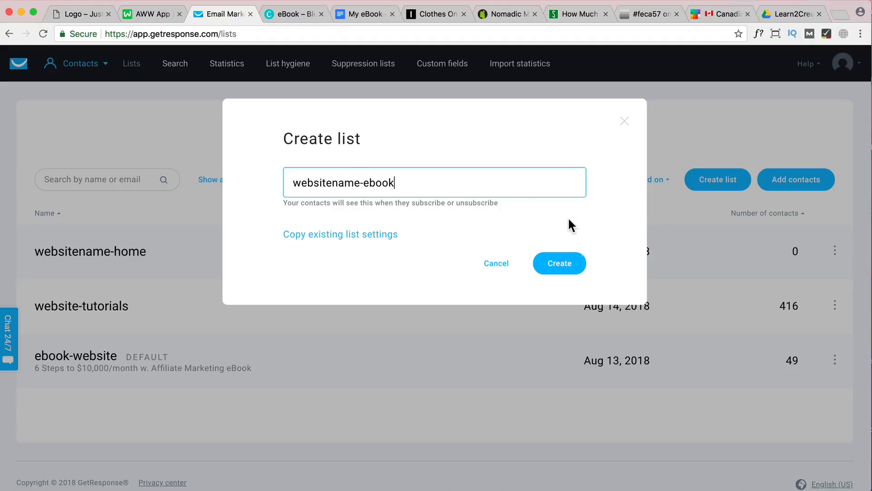
pyautogui.click(571, 264)
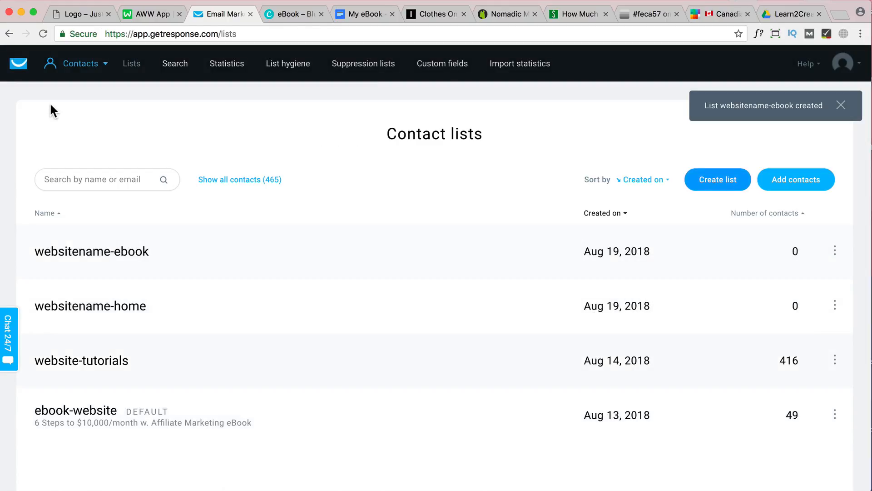
# Start creating a new form from the dashboard and filter the wizard's templates to the Side column format
pyautogui.click(80, 63)
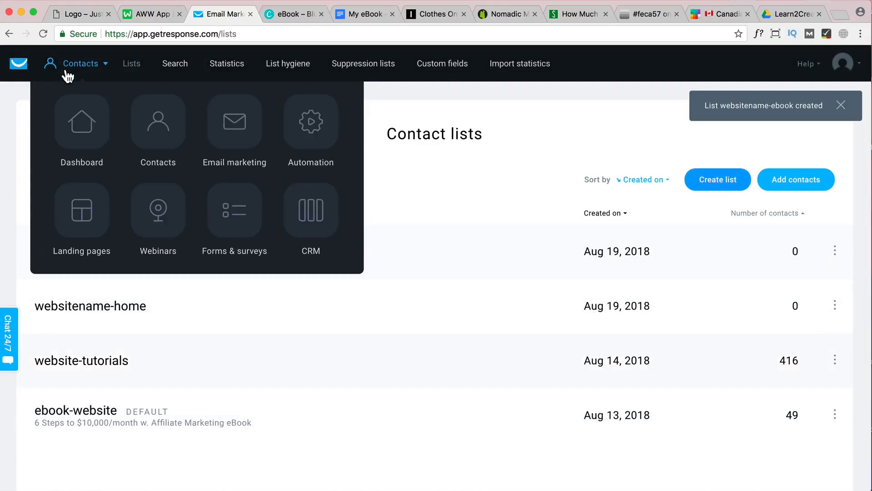
pyautogui.click(84, 121)
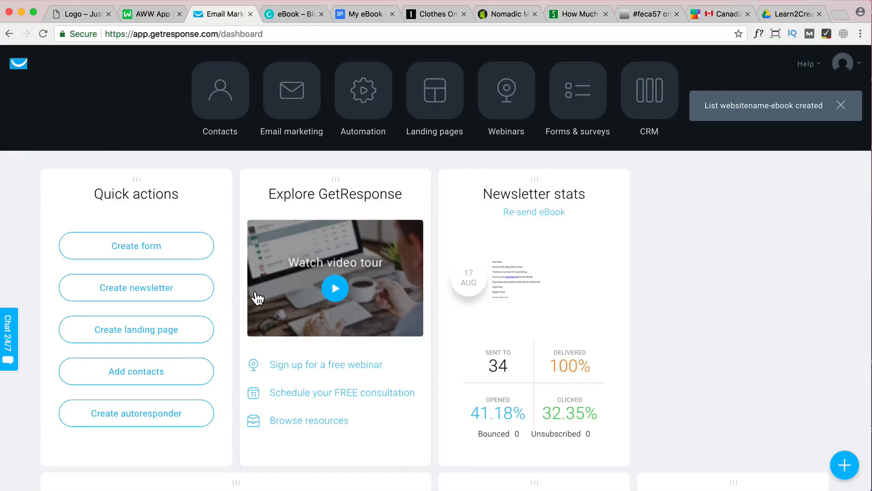
pyautogui.click(174, 257)
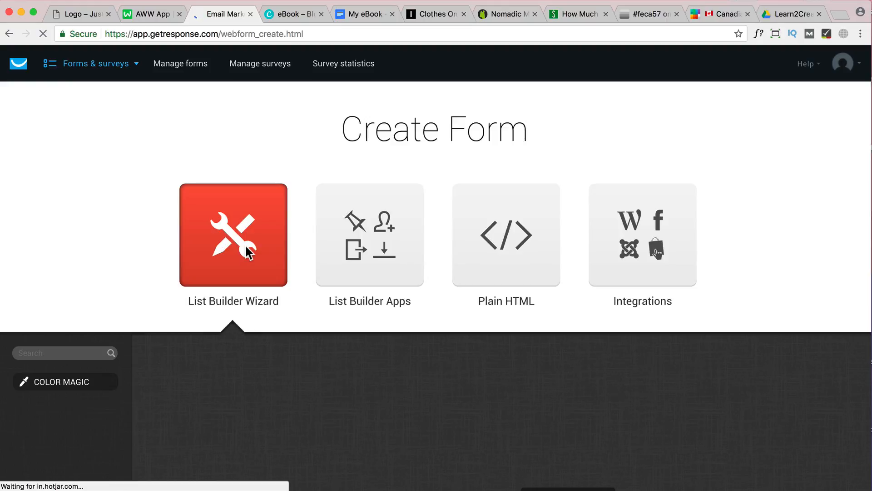
pyautogui.scroll(-4, 316, 328)
pyautogui.scroll(-4, 315, 328)
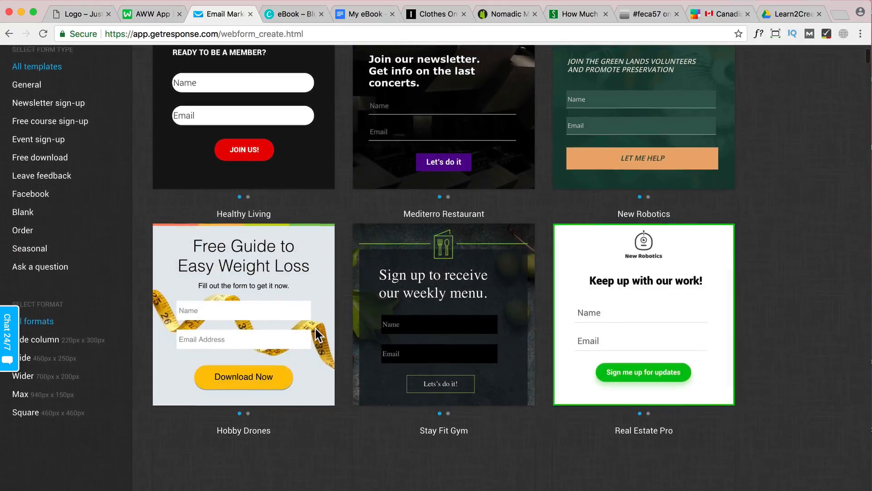
pyautogui.scroll(-1, 316, 329)
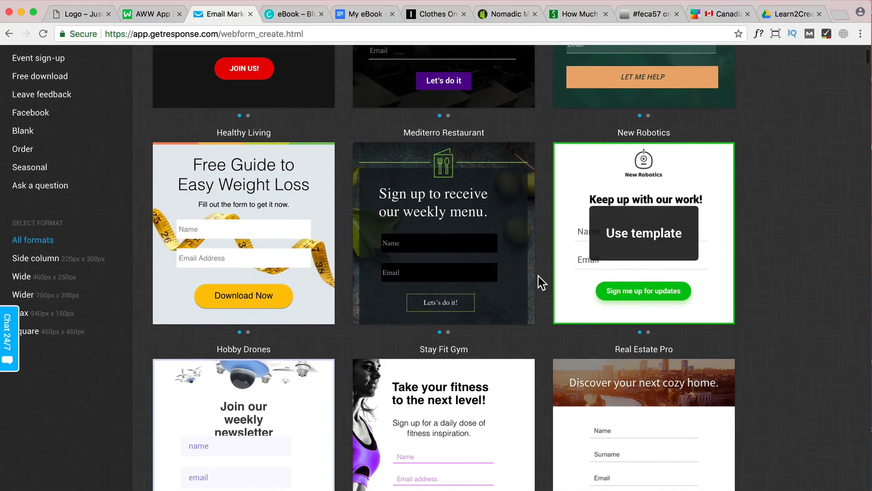
pyautogui.scroll(-1, 410, 259)
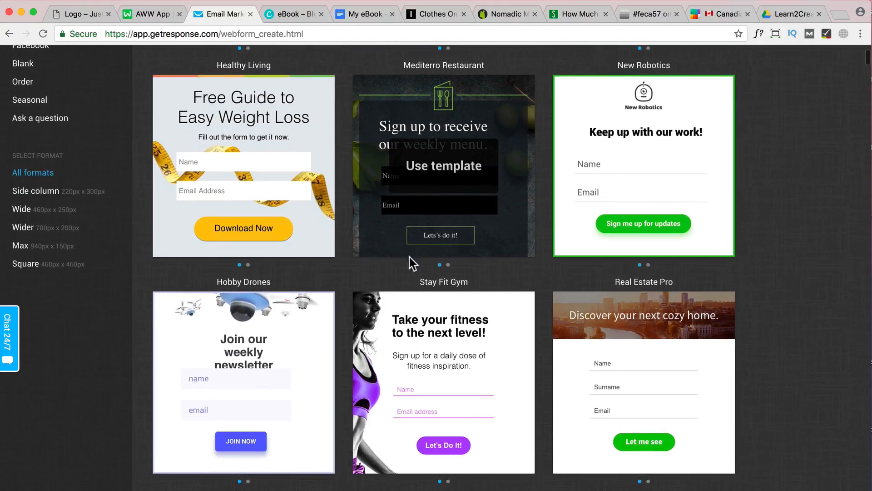
pyautogui.click(47, 199)
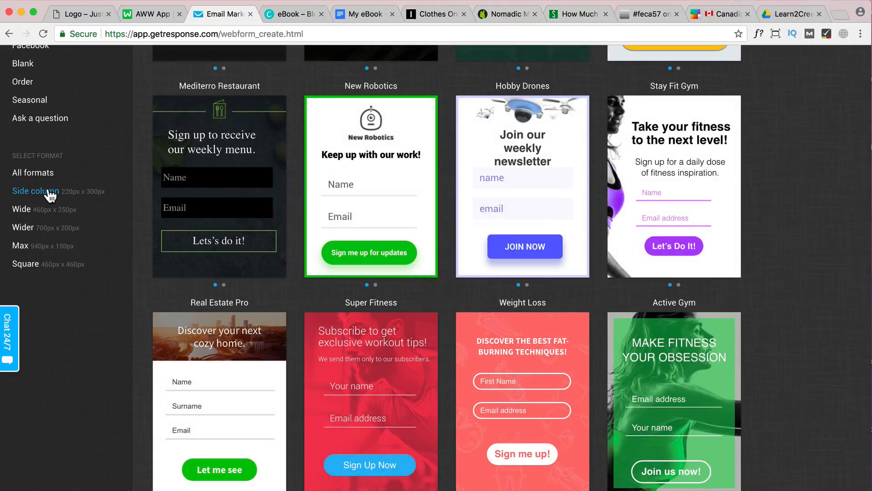
# Narrow the templates to the Blank form type and use the Download for Free template
pyautogui.scroll(3, 28, 245)
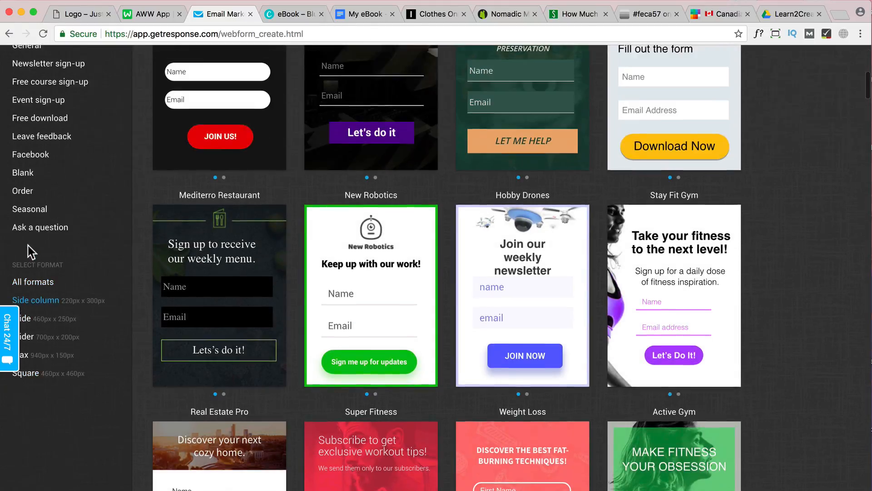
pyautogui.click(22, 233)
pyautogui.scroll(2, 477, 303)
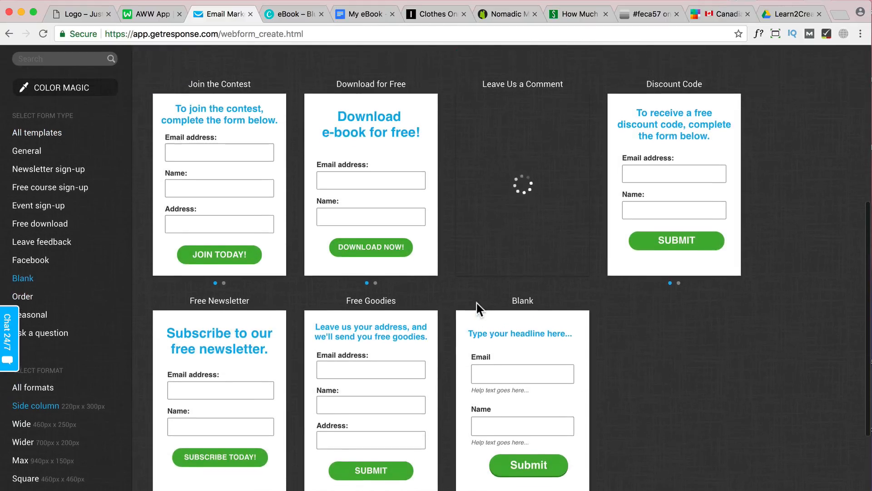
pyautogui.scroll(-2, 475, 301)
pyautogui.scroll(2, 475, 304)
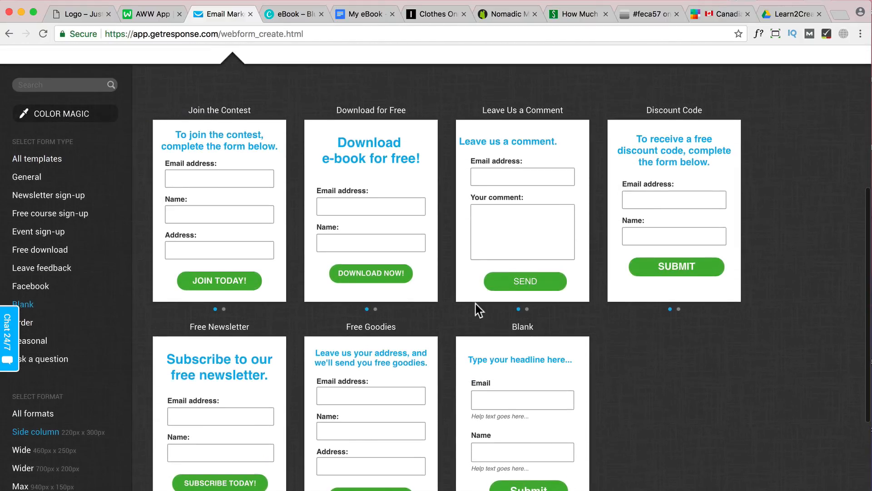
pyautogui.click(381, 215)
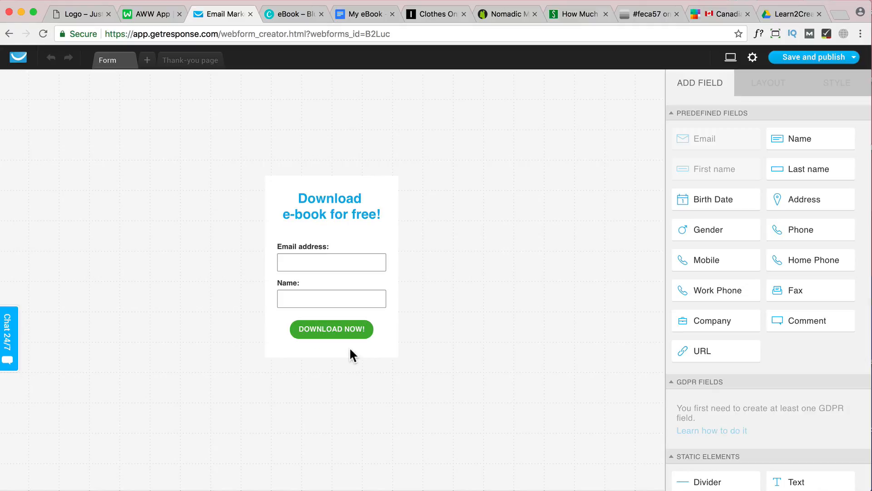
# Lengthen the form and move the download button, Name field and Email field down to leave a gap under the headline
pyautogui.click(350, 350)
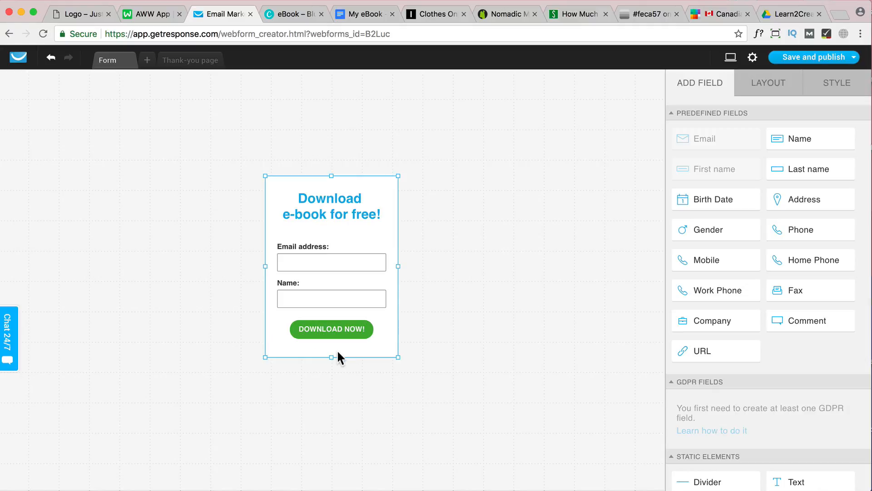
pyautogui.moveTo(333, 357); pyautogui.dragTo(331, 390)
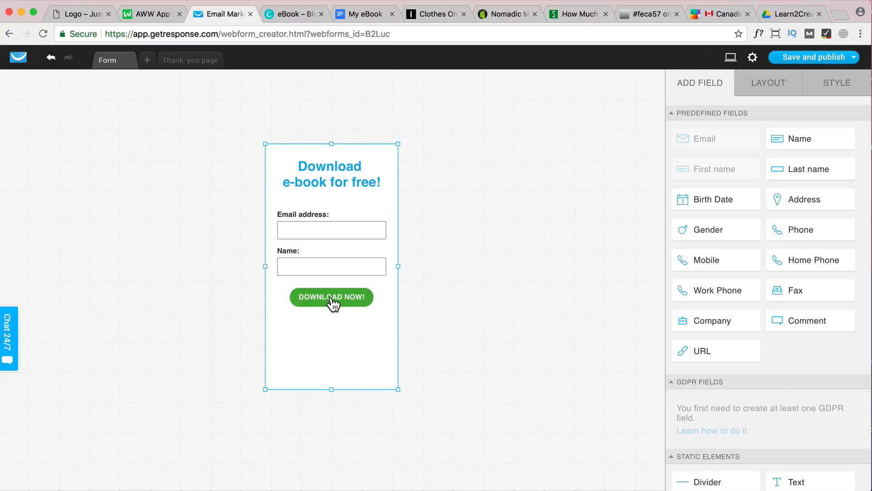
pyautogui.moveTo(333, 304); pyautogui.dragTo(335, 370)
pyautogui.click(312, 257)
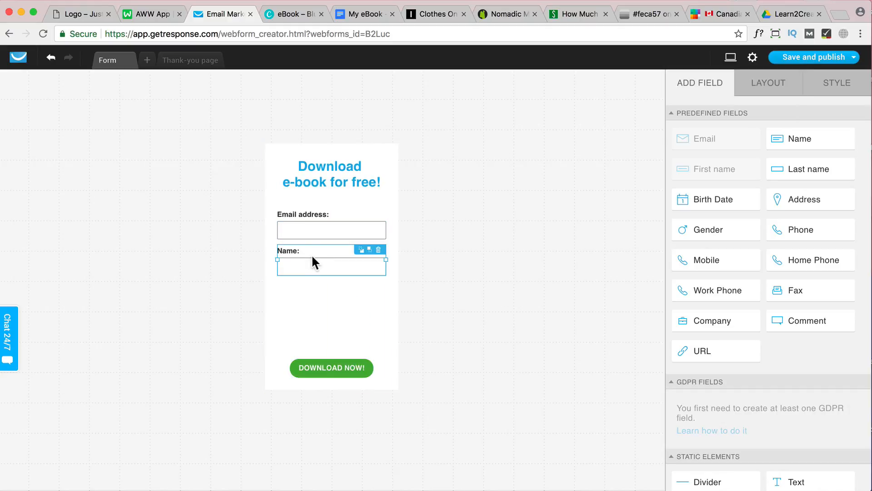
pyautogui.moveTo(318, 255); pyautogui.dragTo(319, 327)
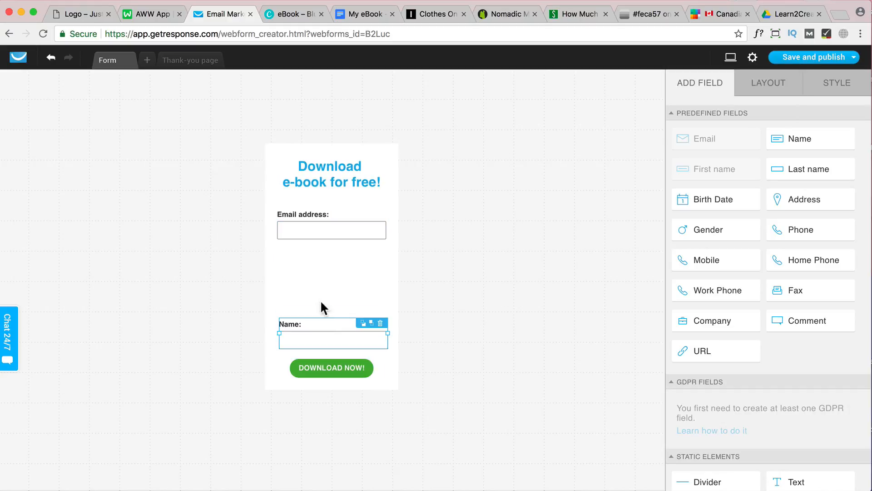
pyautogui.moveTo(318, 219); pyautogui.dragTo(318, 285)
pyautogui.click(336, 257)
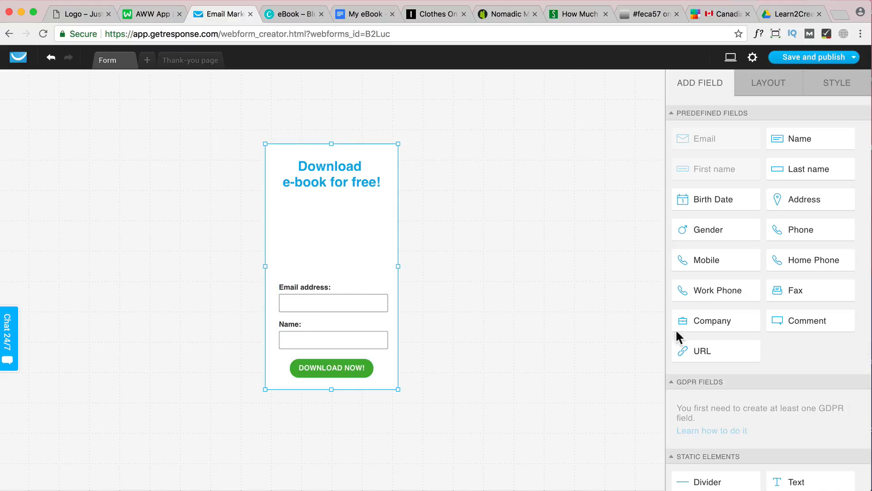
# Add an image element to the form in the gap below the headline
pyautogui.scroll(-3, 736, 270)
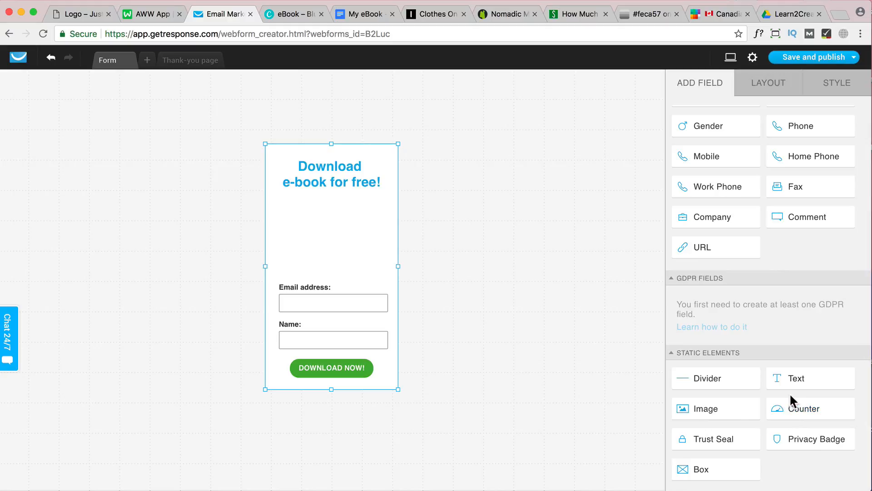
pyautogui.moveTo(724, 412); pyautogui.dragTo(337, 209)
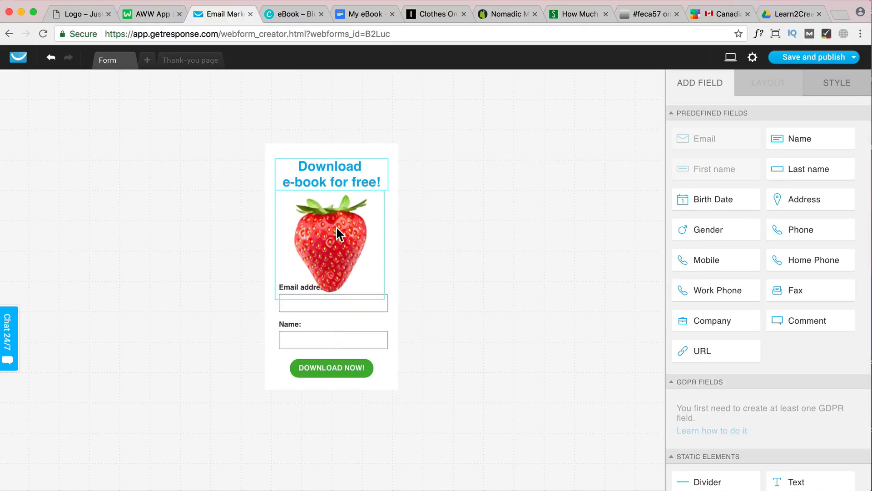
pyautogui.click(337, 226)
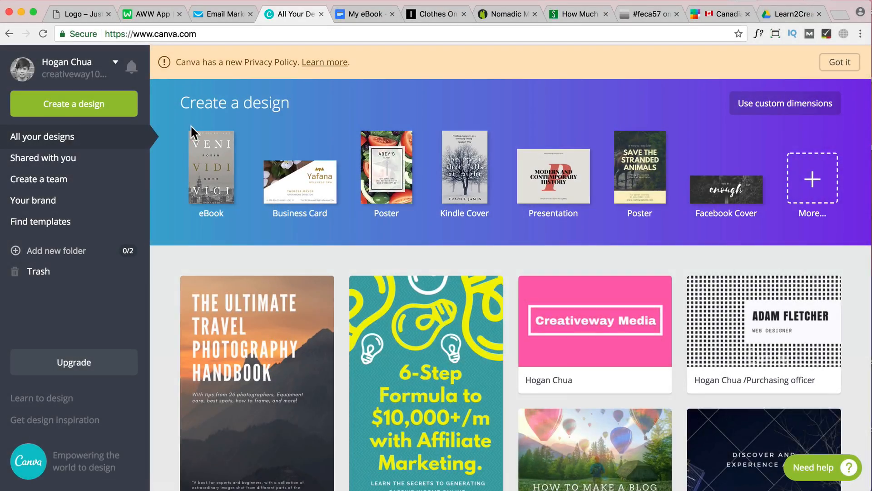
# Switch to Canva and start a new eBook cover design
pyautogui.moveTo(196, 34); pyautogui.dragTo(115, 32)
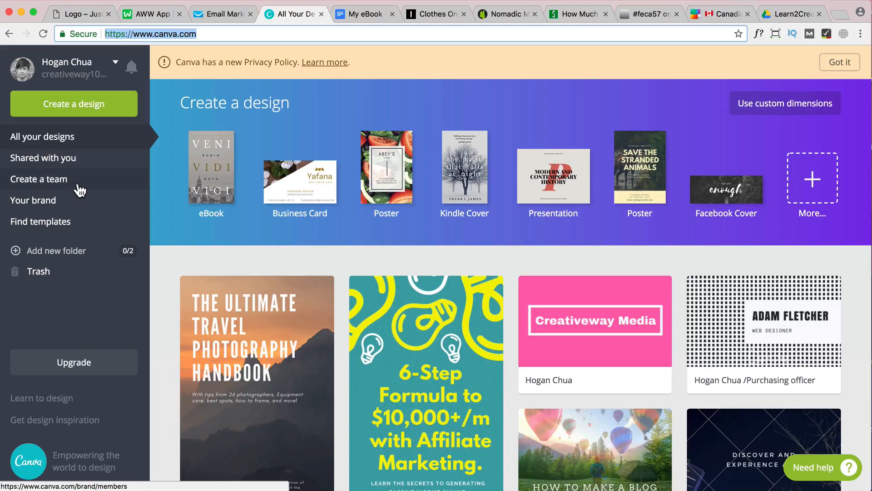
pyautogui.click(84, 114)
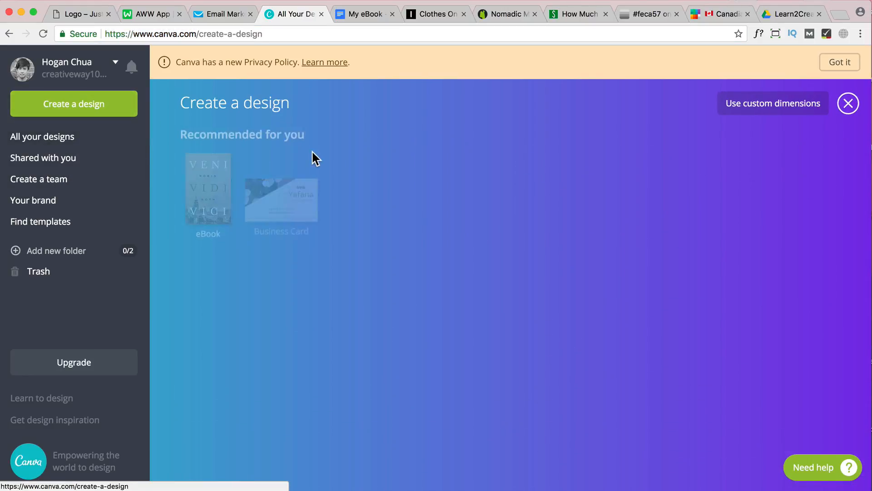
pyautogui.scroll(-10, 389, 206)
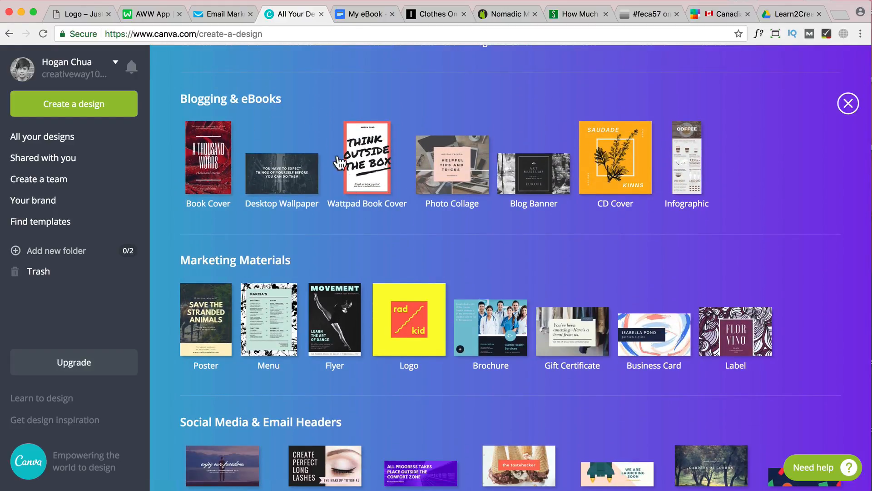
pyautogui.click(220, 165)
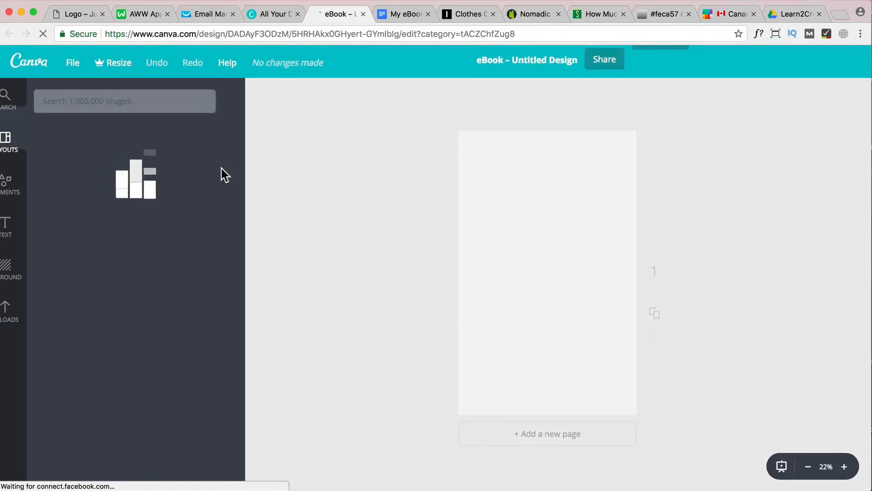
# Apply the free pink "The Fourth Wind" layout to the blank eBook page
pyautogui.scroll(-5, 189, 216)
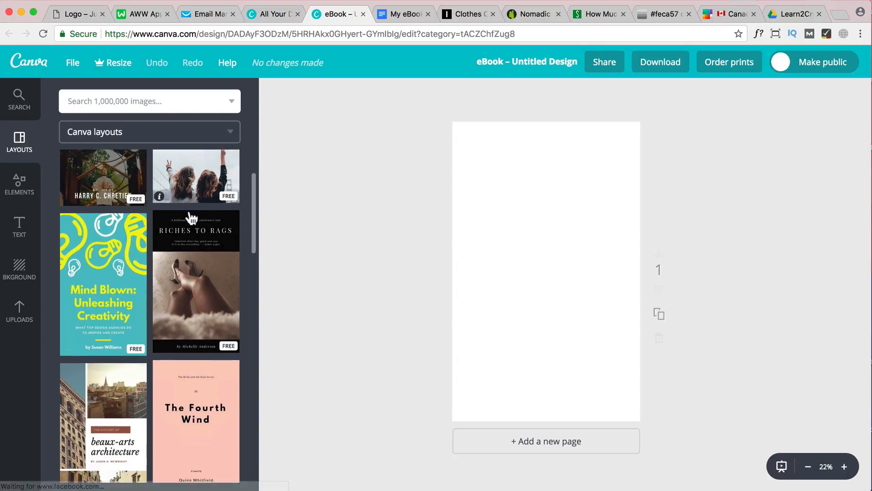
pyautogui.scroll(-1, 191, 217)
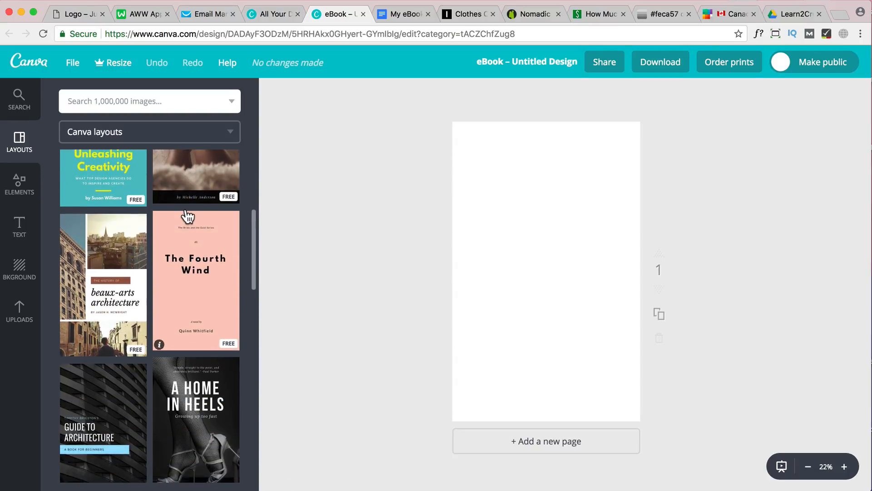
pyautogui.click(208, 263)
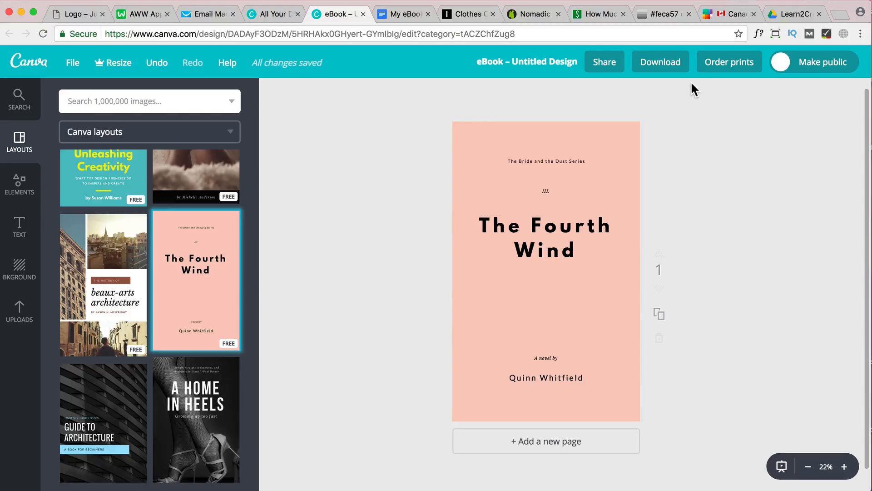
# Replace the cover title "The Fourth Wind" with "Blogging ebook" on two lines
pyautogui.click(548, 231)
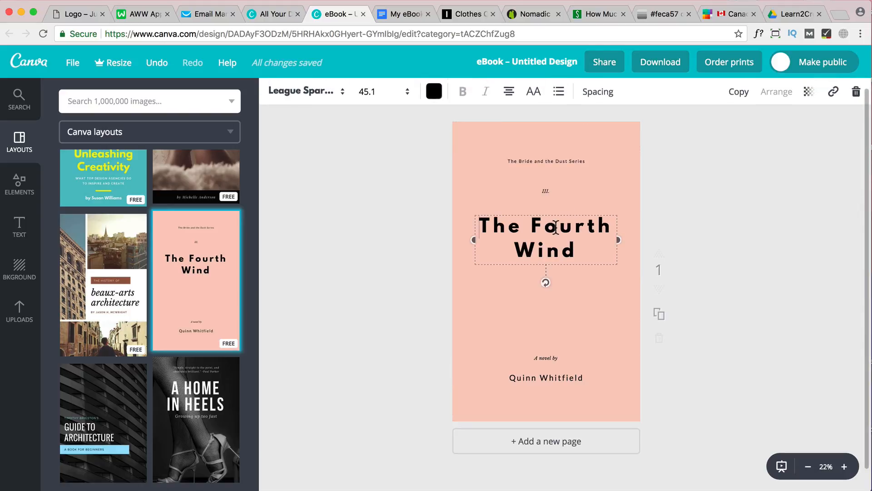
pyautogui.click(555, 226)
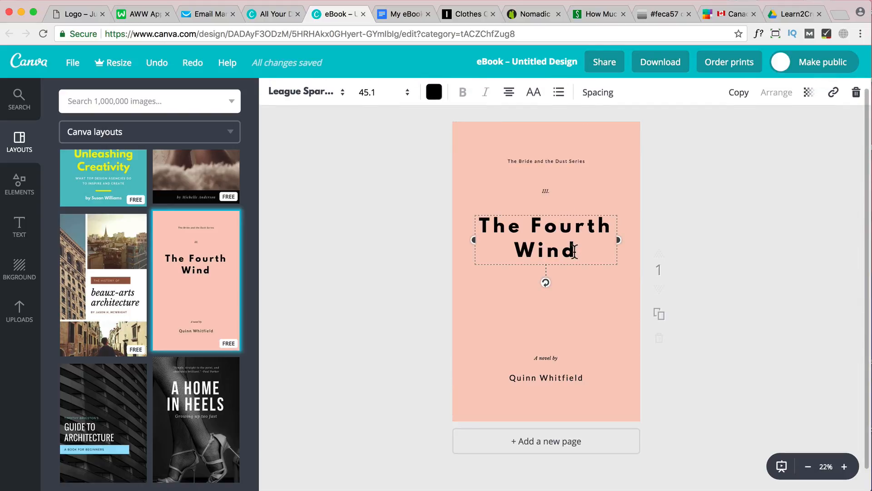
pyautogui.moveTo(574, 251); pyautogui.dragTo(484, 225)
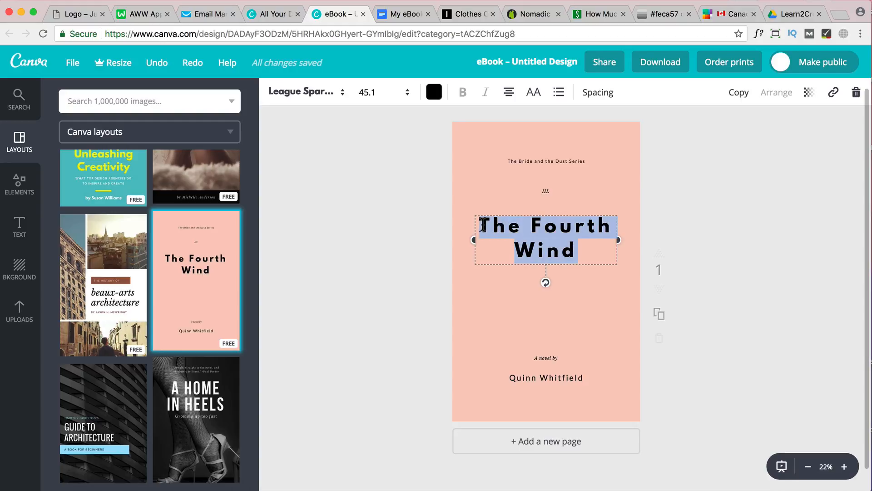
pyautogui.write('Blogging')
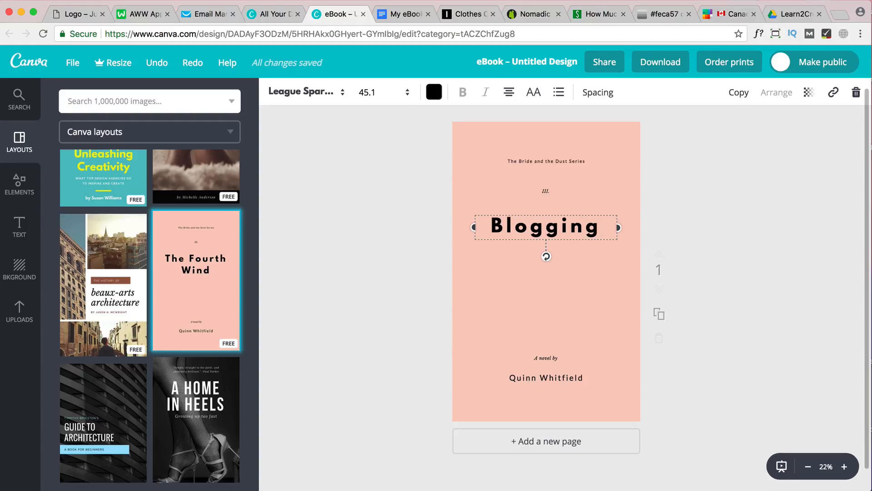
pyautogui.press('Return')
pyautogui.write('ebok')
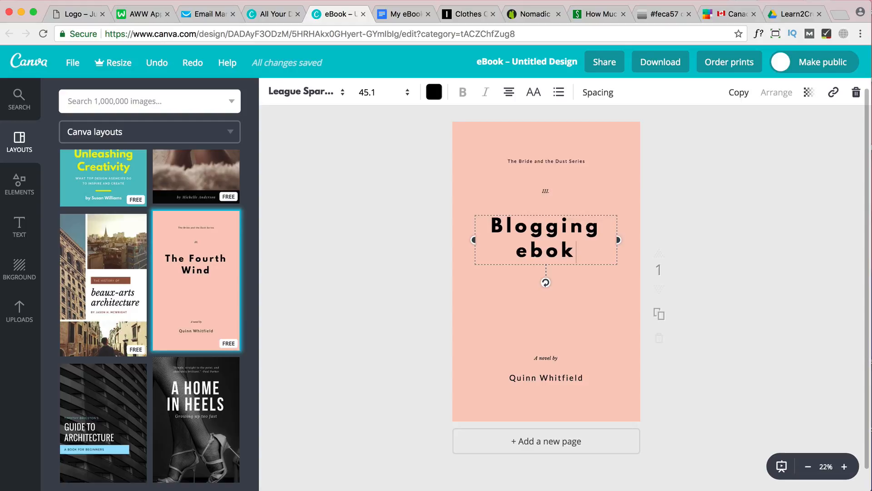
pyautogui.press('BackSpace')
pyautogui.write('ok')
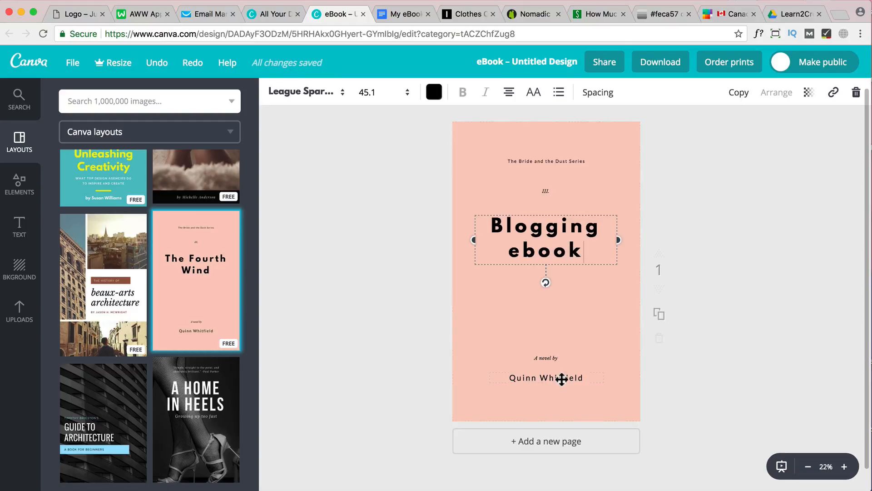
pyautogui.click(603, 193)
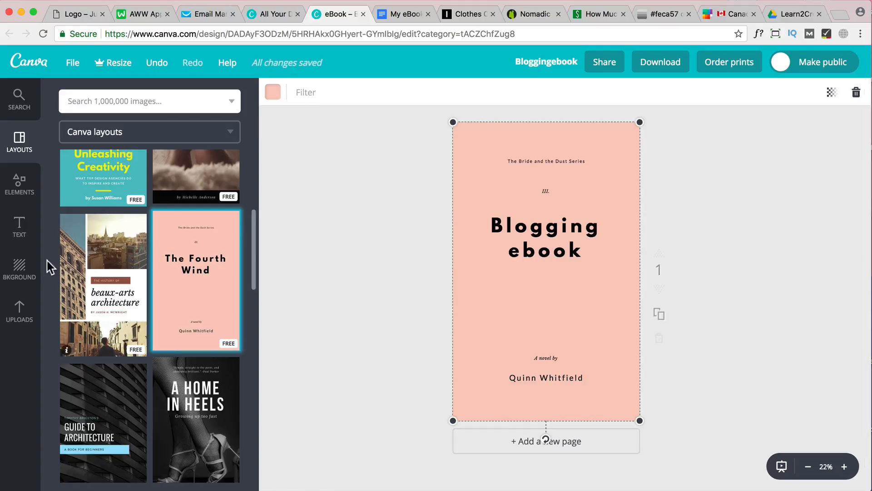
# Try the light blue, teal and pink striped backgrounds and the magenta circle pattern on the cover
pyautogui.click(19, 267)
pyautogui.scroll(-2, 167, 335)
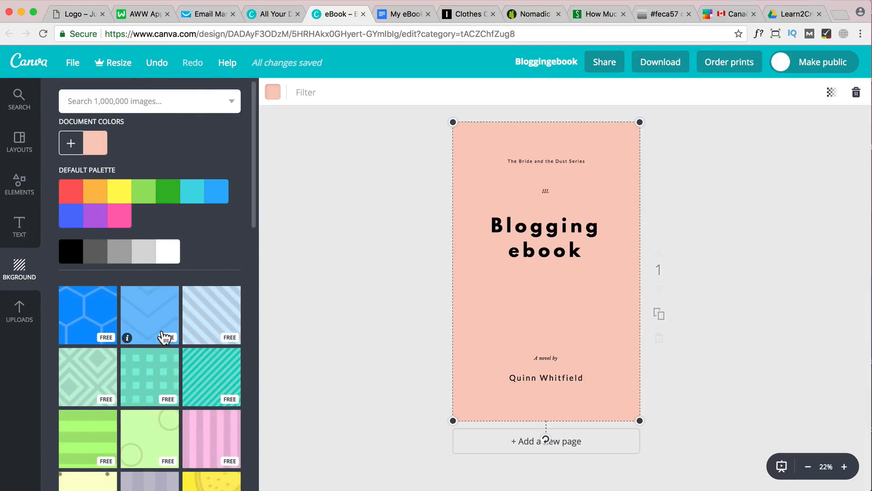
pyautogui.click(208, 273)
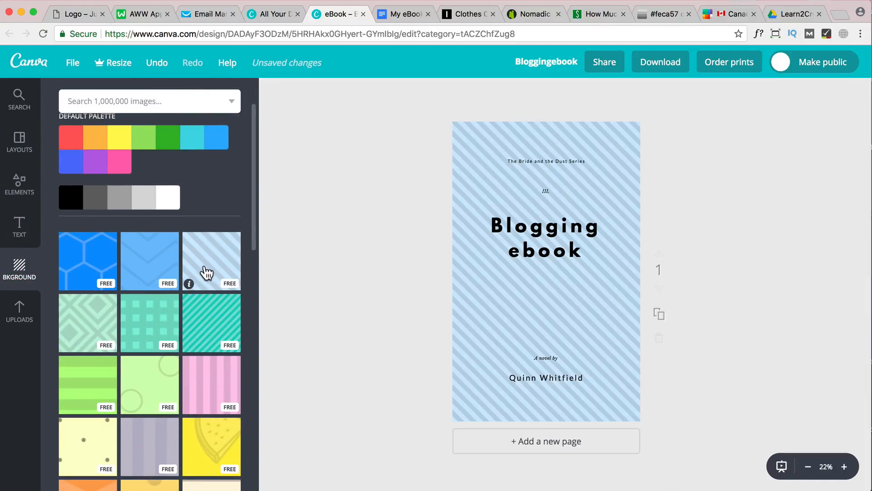
pyautogui.click(216, 348)
pyautogui.scroll(-1, 220, 358)
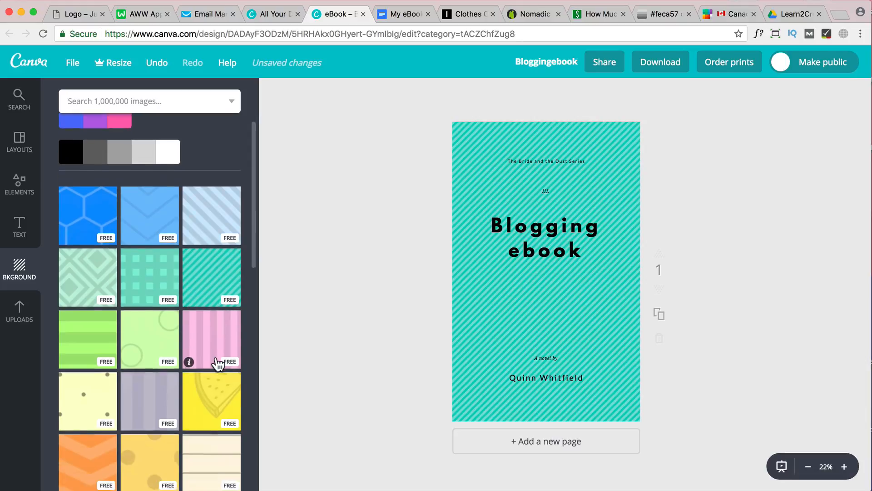
pyautogui.click(205, 335)
pyautogui.scroll(-4, 208, 338)
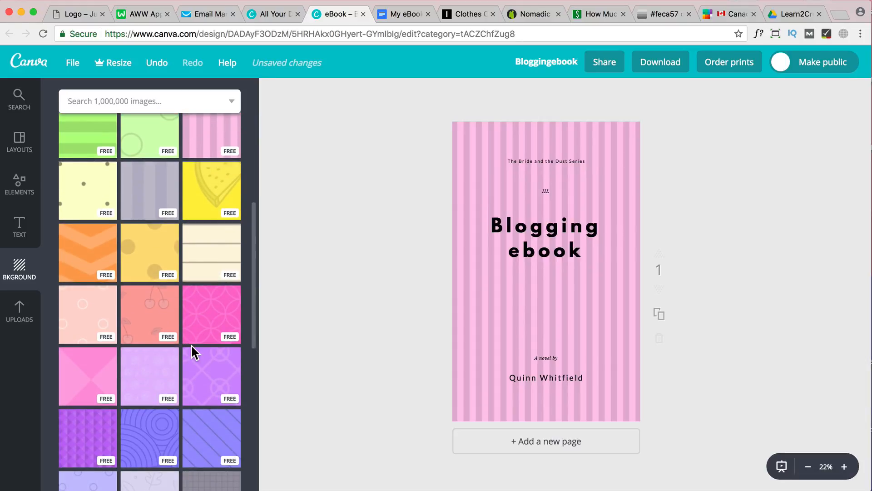
pyautogui.click(211, 304)
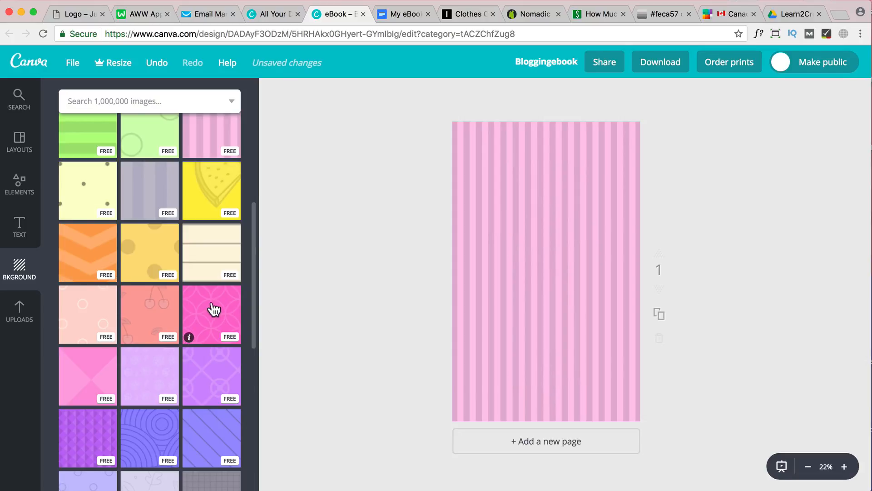
# Apply the free pale yellow background with grey dots to the cover
pyautogui.scroll(7, 164, 296)
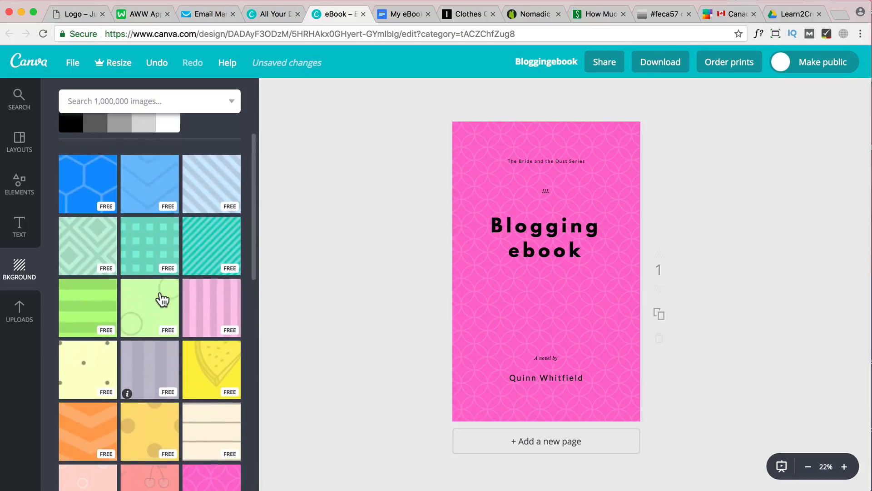
pyautogui.scroll(-2, 130, 273)
pyautogui.scroll(-2, 131, 304)
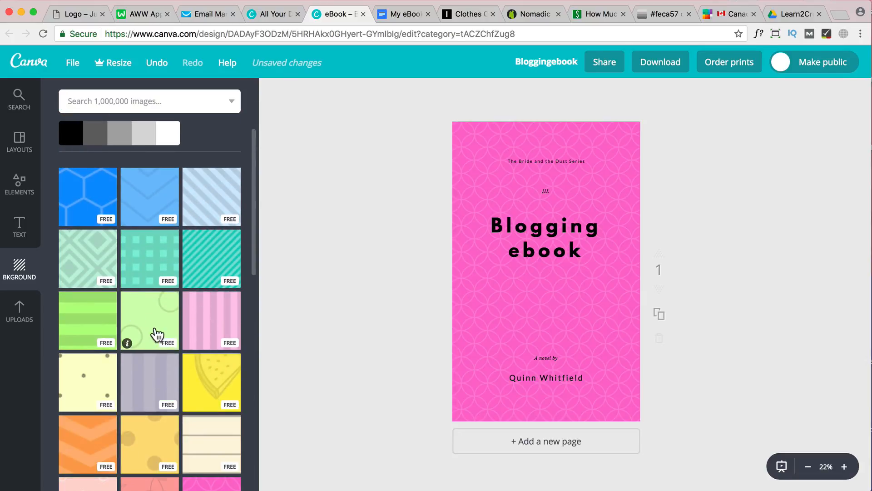
pyautogui.click(82, 378)
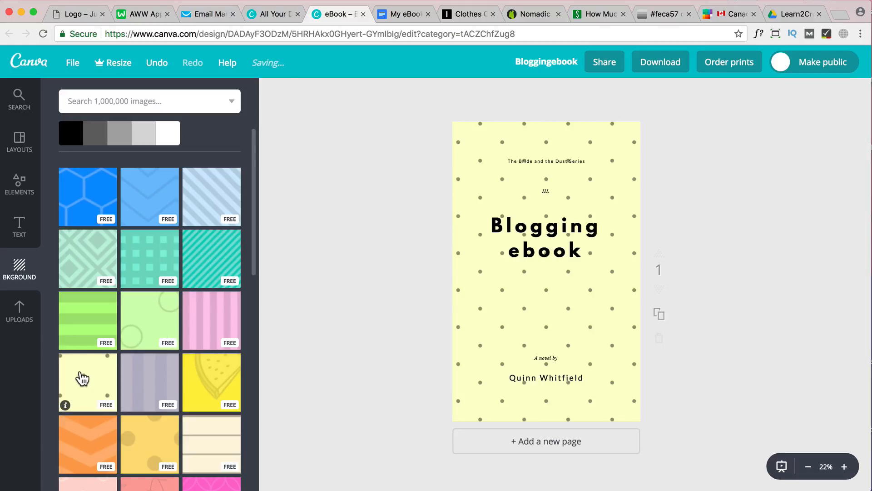
pyautogui.scroll(-3, 84, 377)
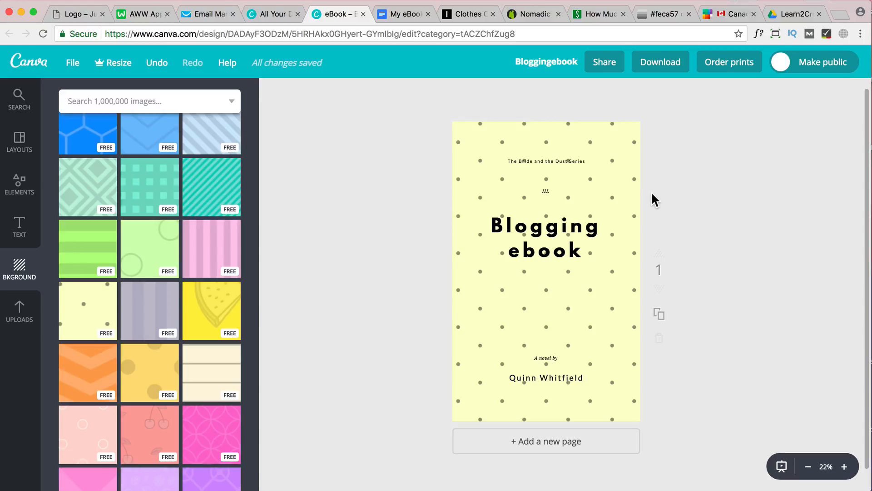
# Download the cover design as a JPG file
pyautogui.click(661, 66)
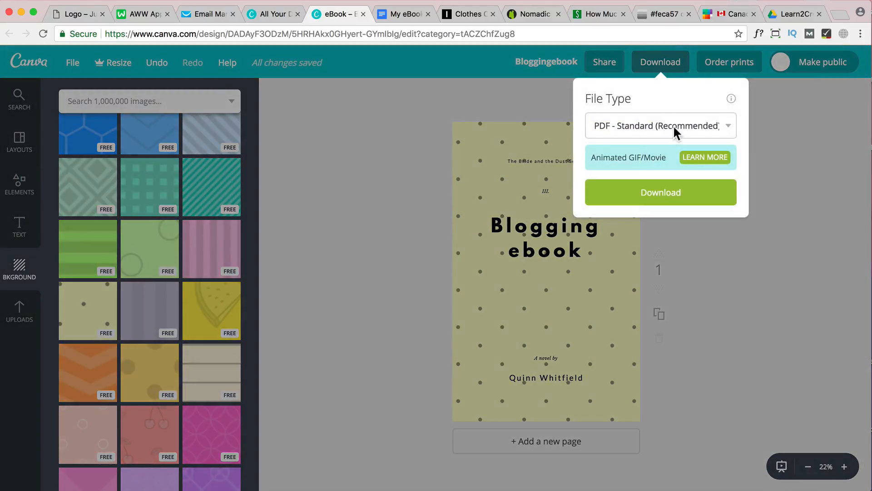
pyautogui.click(674, 125)
pyautogui.click(655, 105)
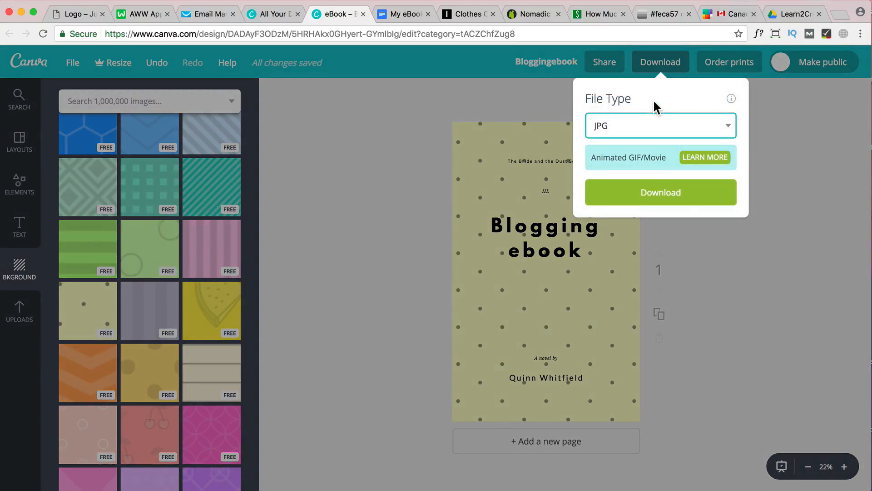
pyautogui.click(665, 193)
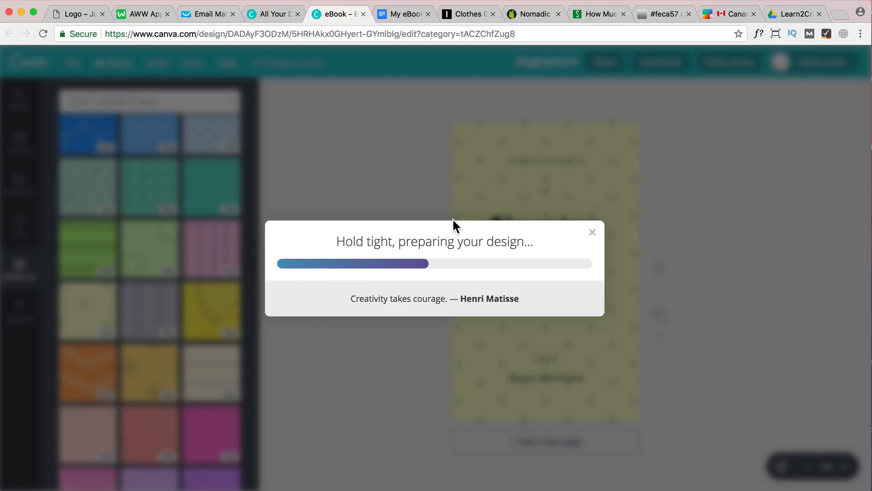
# Switch to the My eBook document in Google Docs and add blank lines above the "Ebook 101" title
pyautogui.click(398, 13)
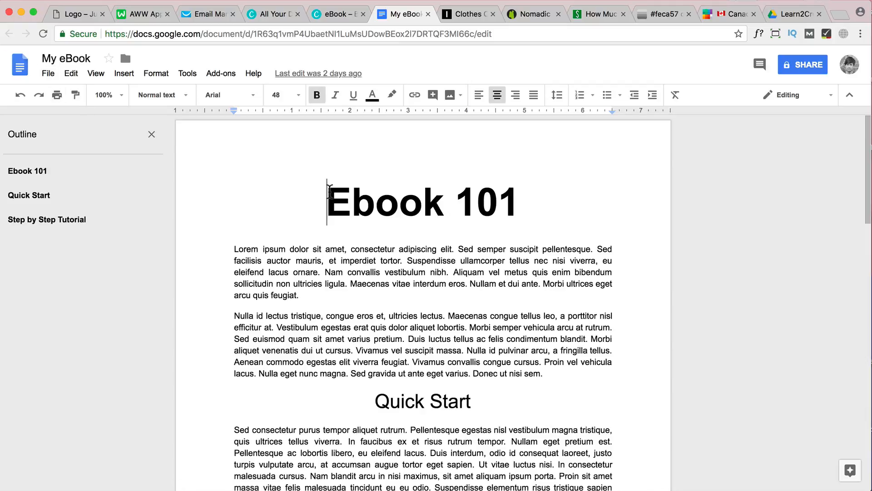
pyautogui.press('Return')
pyautogui.press('Return')
pyautogui.press('Return')
pyautogui.press('Return')
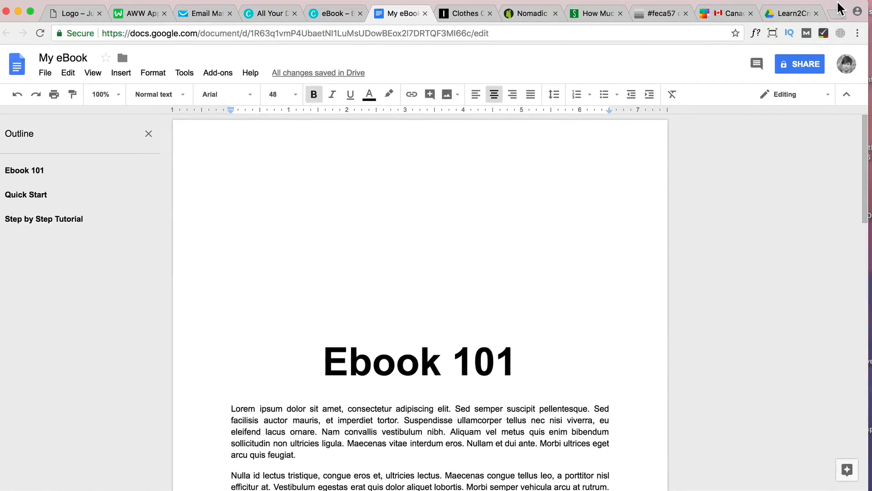
# Insert Bloggingebook.jpg from the desktop into the blank space above the "Ebook 101" title
pyautogui.click(18, 10)
pyautogui.moveTo(835, 7); pyautogui.dragTo(660, 7)
pyautogui.moveTo(744, 330); pyautogui.dragTo(231, 245)
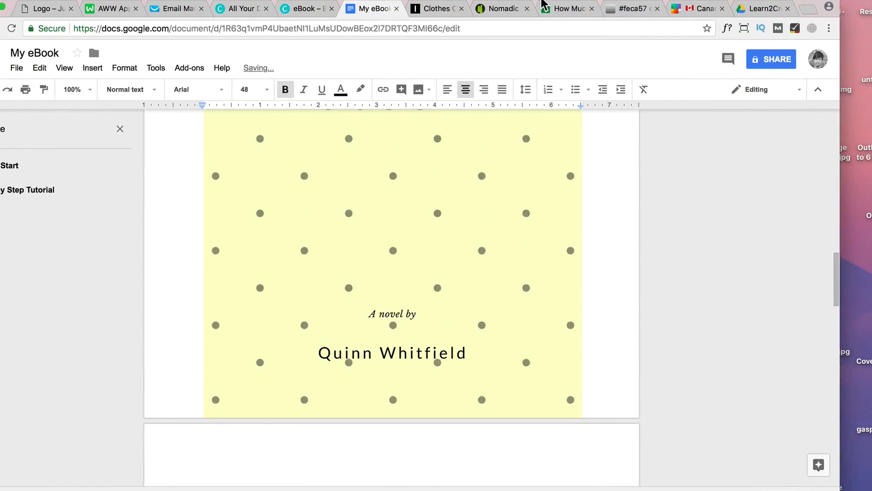
# Delete the blank lines above the inserted cover image so that it starts on the first page
pyautogui.scroll(2, 554, 225)
pyautogui.scroll(8, 550, 236)
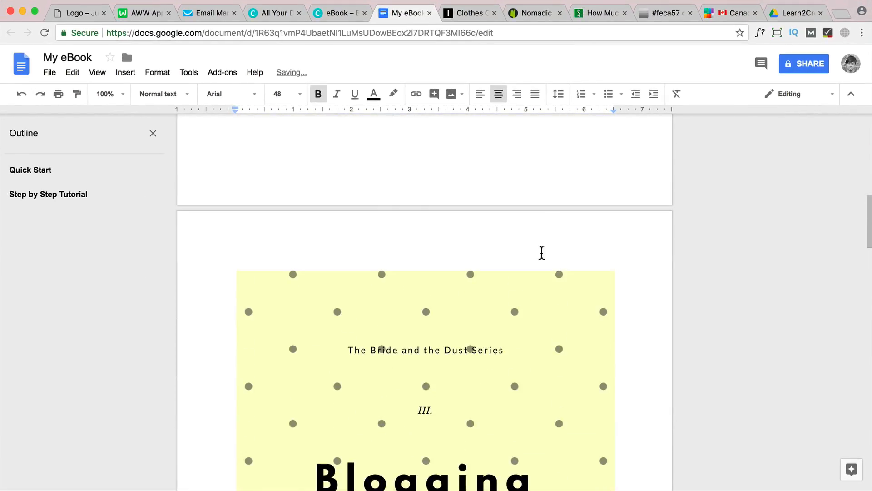
pyautogui.scroll(5, 454, 259)
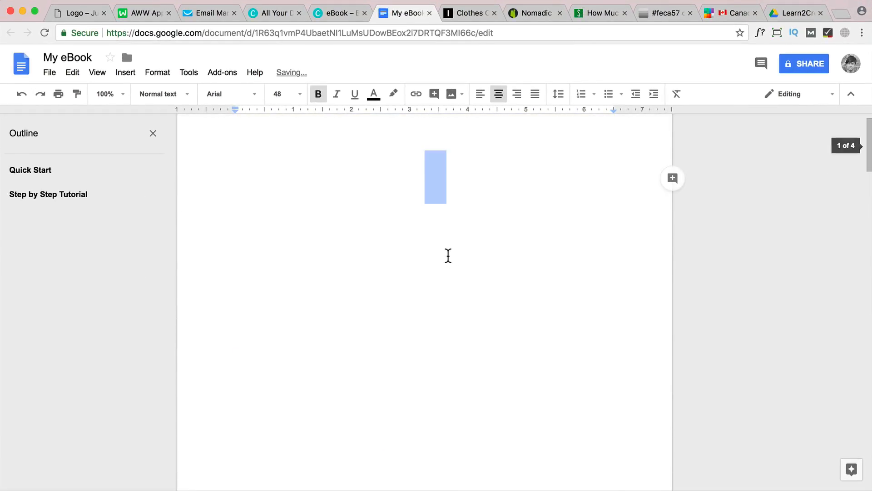
pyautogui.press('BackSpace')
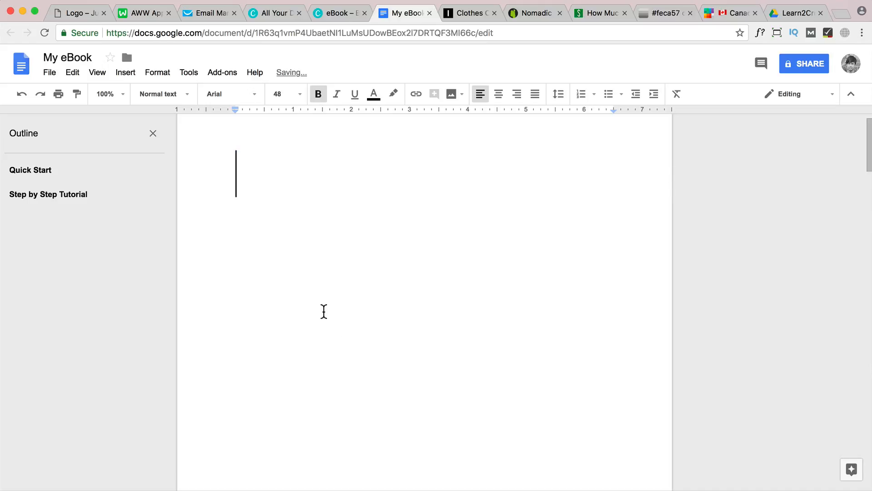
pyautogui.scroll(-3, 302, 328)
pyautogui.scroll(-5, 283, 328)
pyautogui.scroll(2, 278, 313)
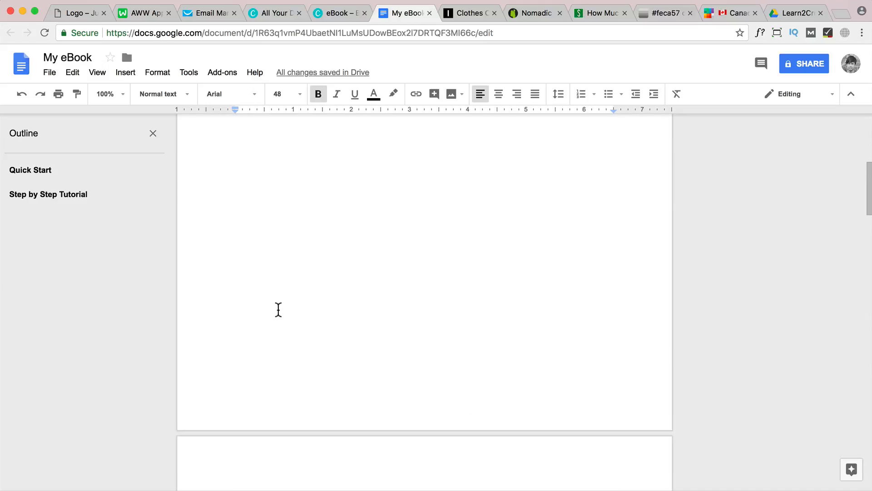
pyautogui.press('BackSpace')
pyautogui.scroll(-3, 289, 313)
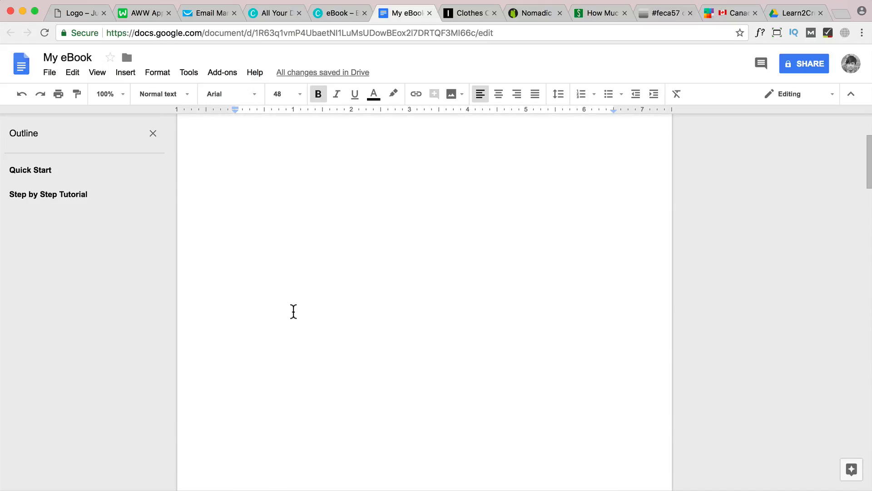
pyautogui.scroll(-10, 294, 312)
pyautogui.scroll(8, 296, 312)
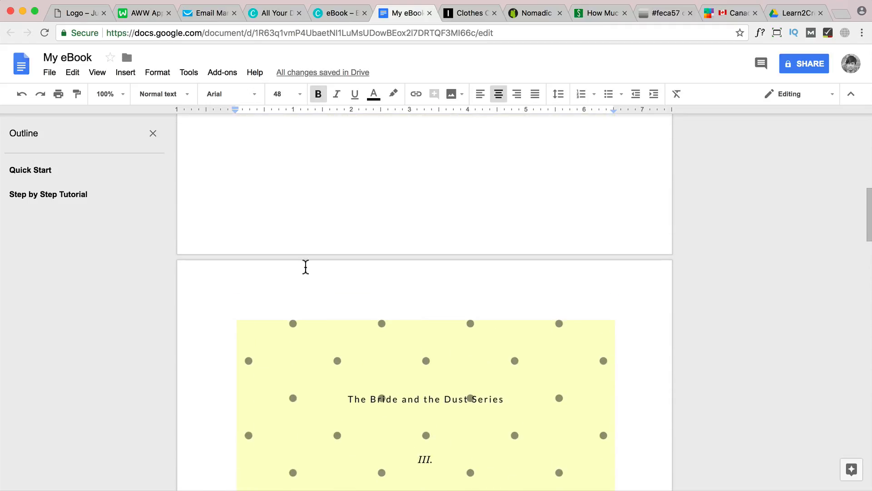
pyautogui.moveTo(306, 266); pyautogui.dragTo(305, 222)
pyautogui.press('BackSpace')
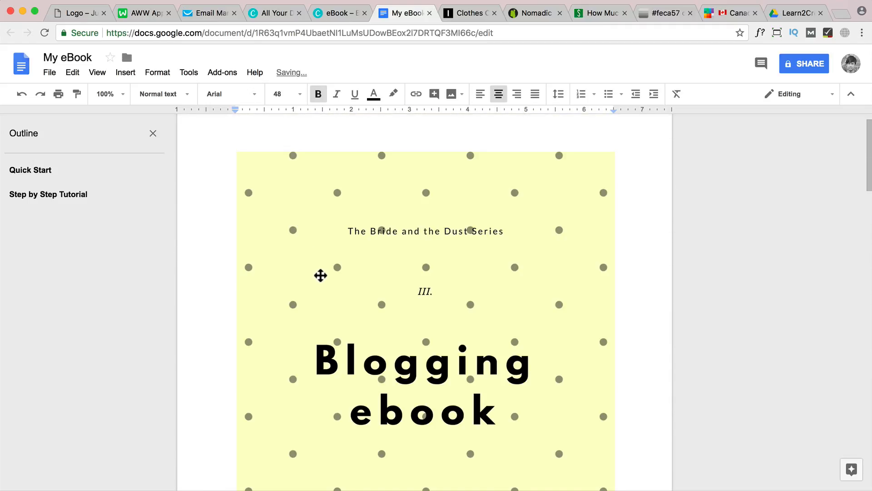
# Shrink the cover image proportionally to about 5.9 inches wide and keep it centred on the first page
pyautogui.scroll(1, 322, 275)
pyautogui.scroll(-6, 369, 273)
pyautogui.click(369, 274)
pyautogui.scroll(4, 409, 275)
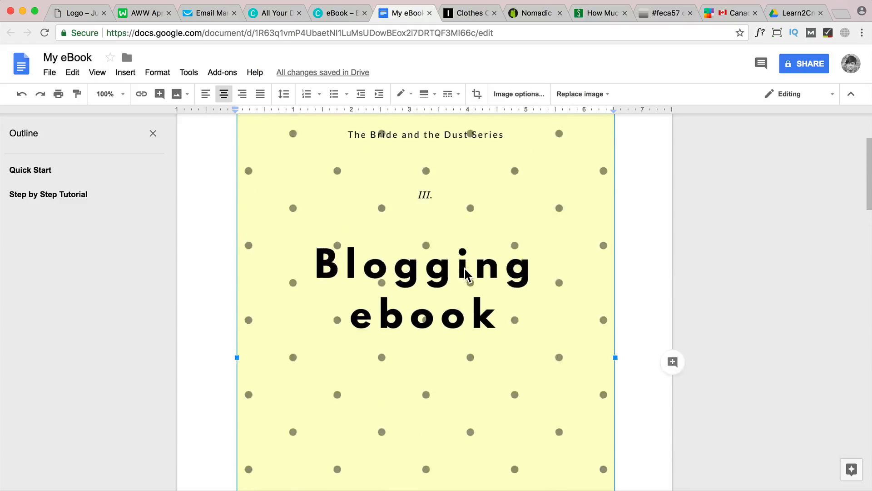
pyautogui.scroll(3, 592, 179)
pyautogui.moveTo(615, 175); pyautogui.dragTo(553, 222)
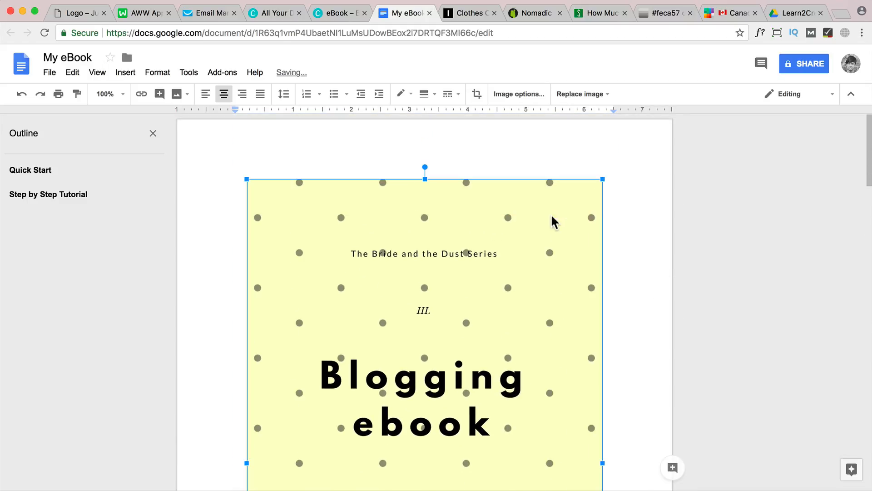
pyautogui.scroll(-5, 614, 266)
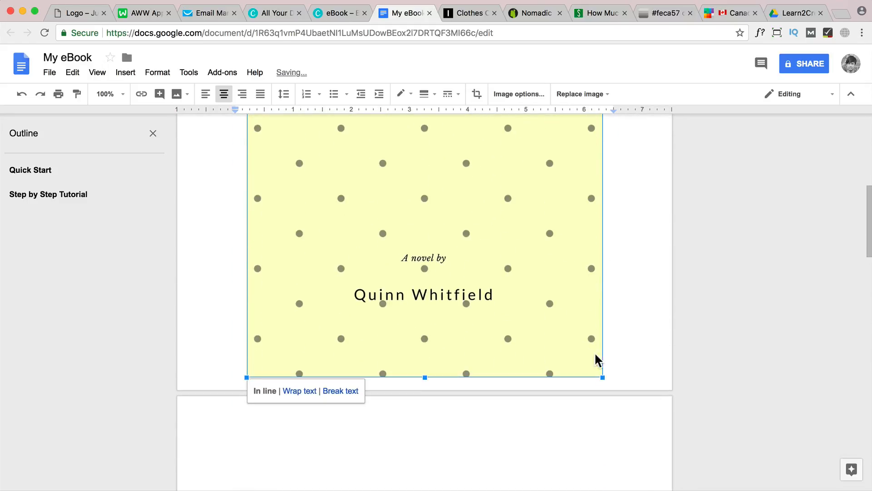
pyautogui.moveTo(603, 377)
pyautogui.mouseDown()
pyautogui.moveTo(588, 366)
pyautogui.moveTo(598, 362)
pyautogui.mouseUp()
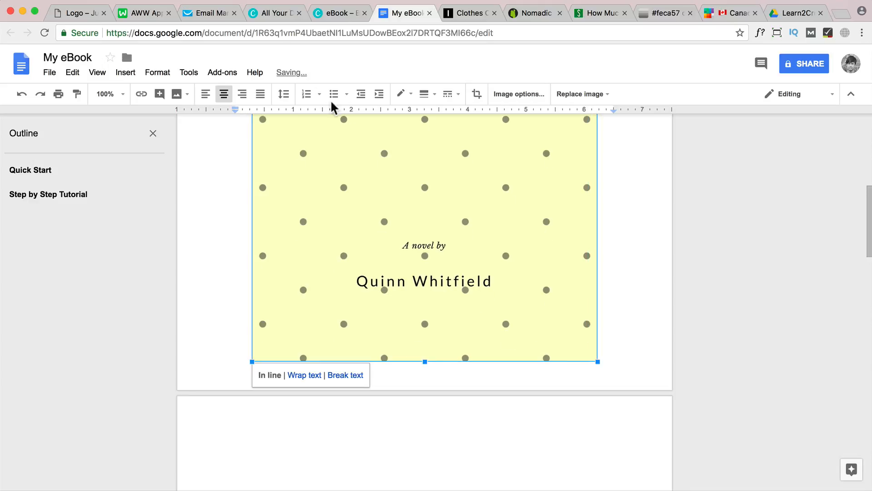
pyautogui.click(242, 95)
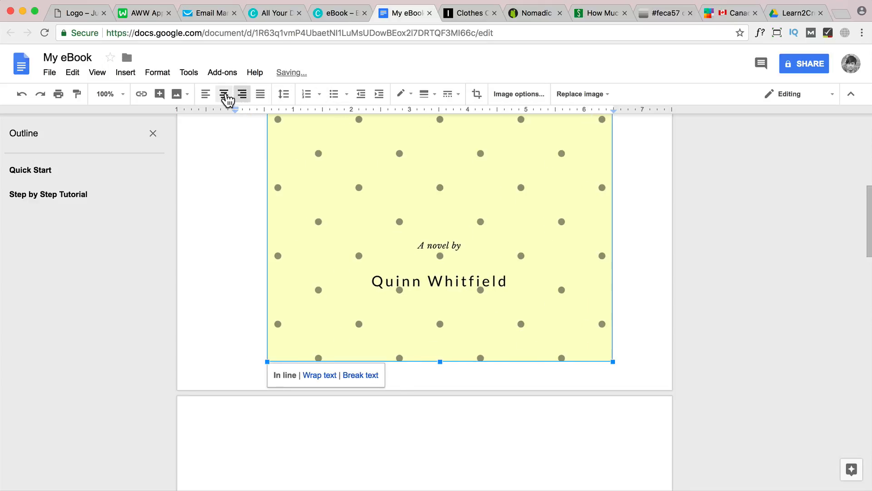
pyautogui.click(226, 95)
# Delete the blank line above the "Ebook 101" title on the second page and centre the title
pyautogui.doubleClick(620, 258)
pyautogui.doubleClick(484, 427)
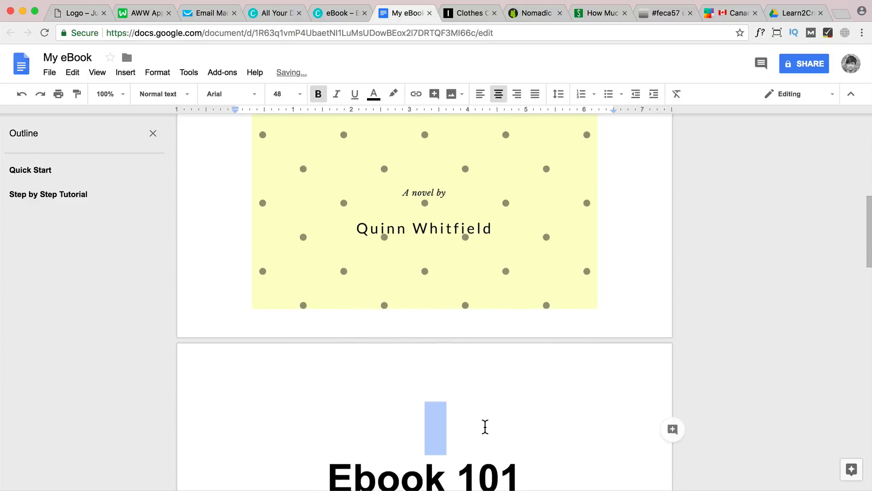
pyautogui.scroll(-3, 485, 427)
pyautogui.click(339, 390)
pyautogui.press('super+shift+l')
pyautogui.press('BackSpace')
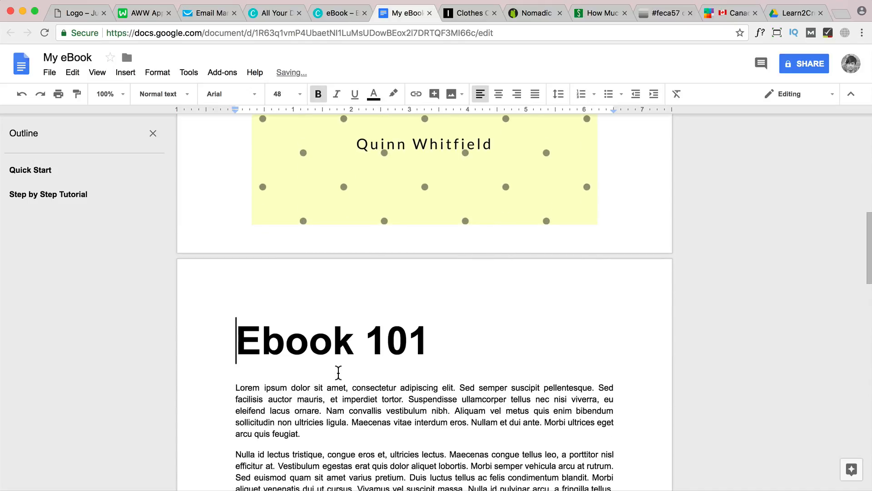
pyautogui.press('super+shift+e')
pyautogui.scroll(10, 518, 294)
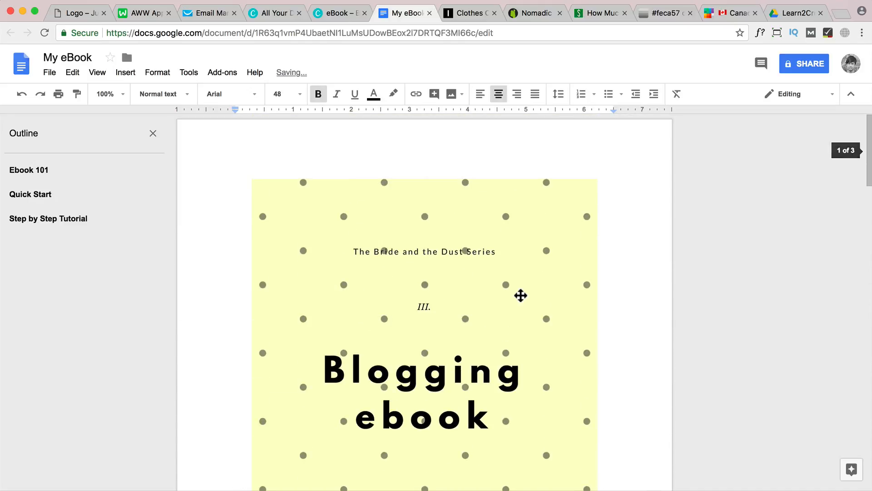
# Download the document as a PDF named "My eBook Tutorial" to the desktop
pyautogui.click(48, 73)
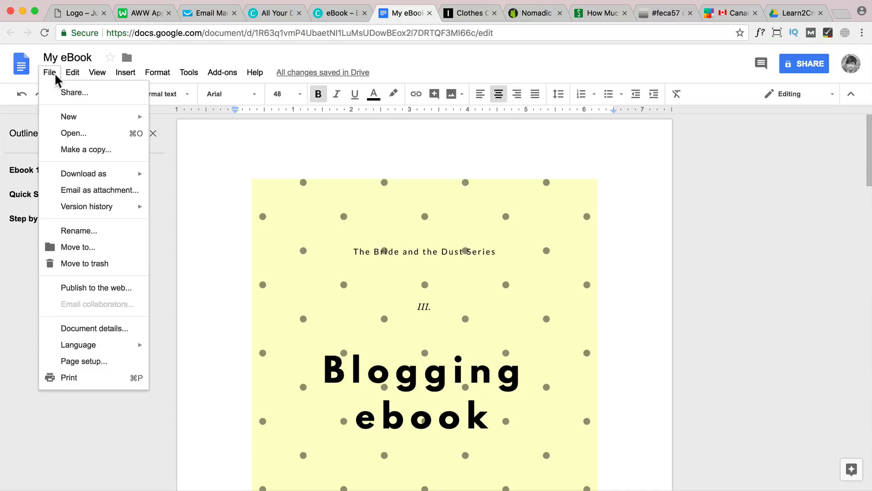
pyautogui.moveTo(75, 175)
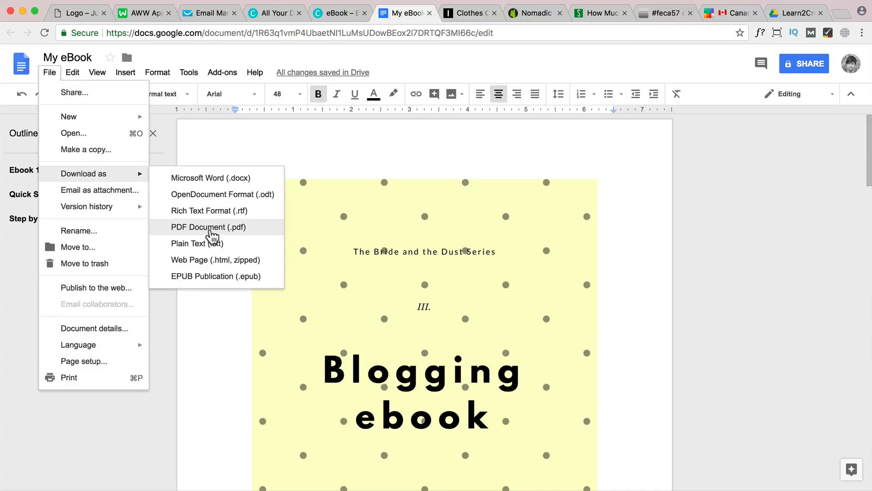
pyautogui.click(212, 230)
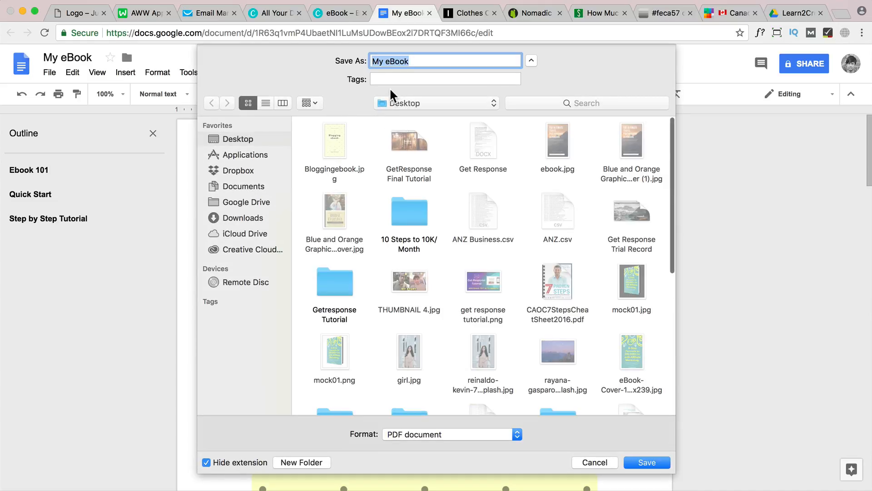
pyautogui.click(428, 61)
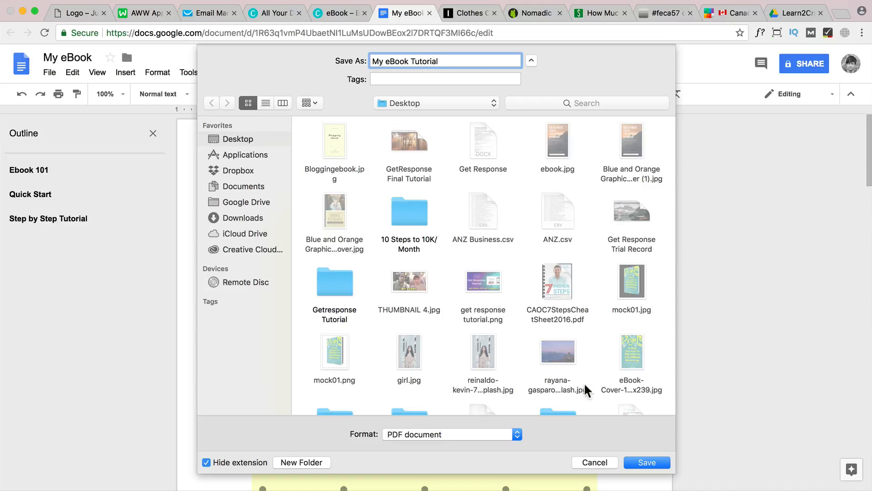
pyautogui.click(648, 462)
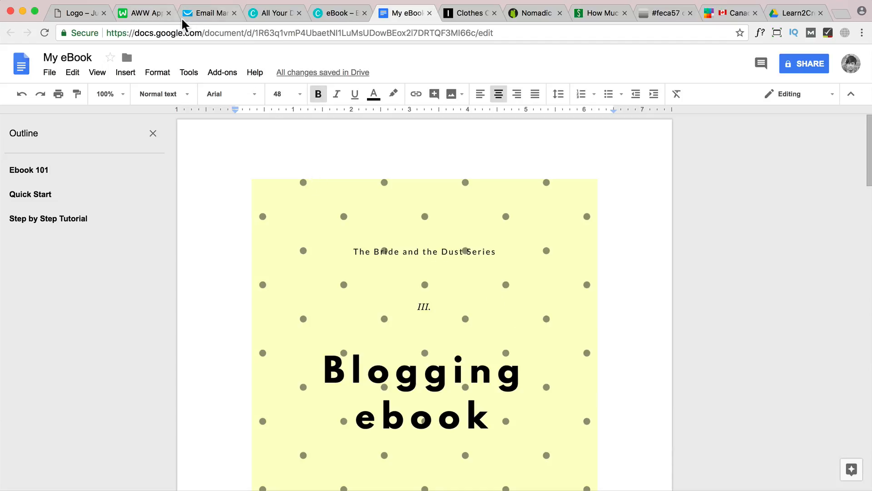
# Switch to the GetResponse form editor and replace the strawberry picture with Bloggingebook.jpg uploaded from the desktop
pyautogui.click(196, 13)
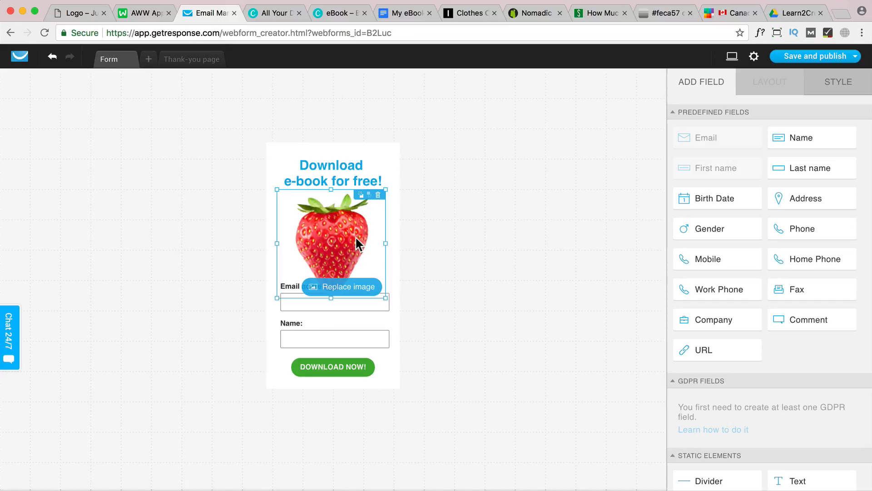
pyautogui.click(350, 286)
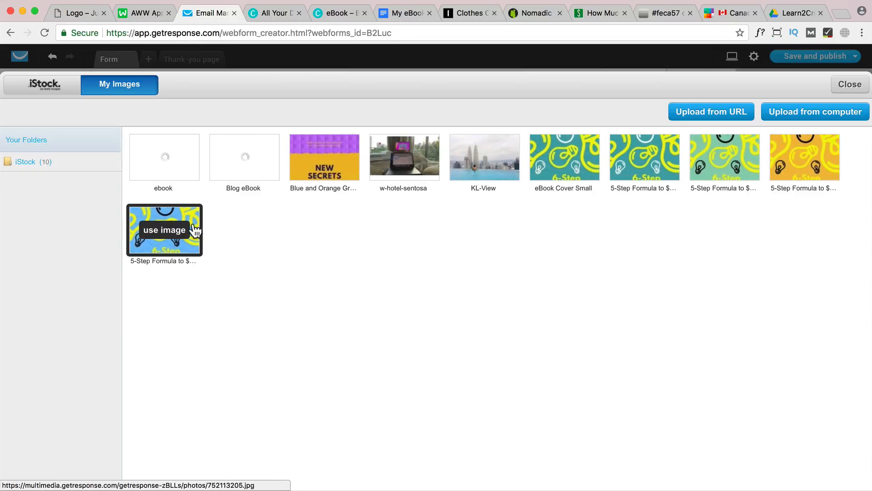
pyautogui.click(833, 117)
pyautogui.click(279, 94)
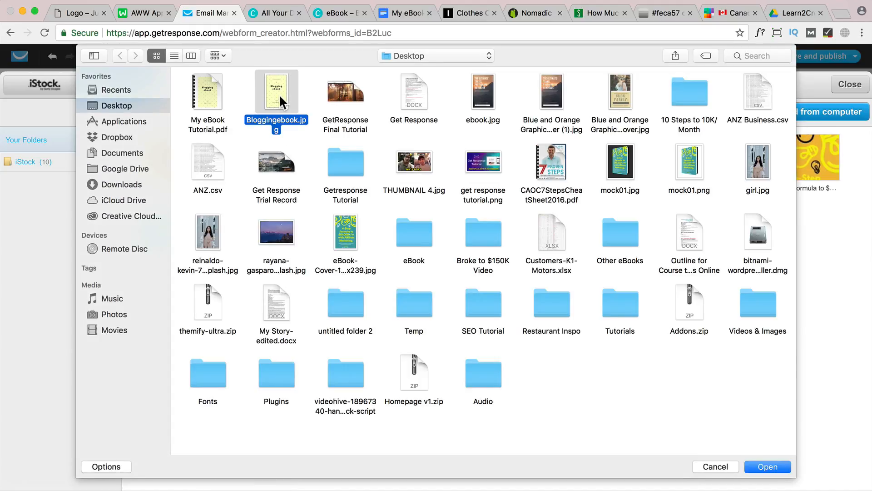
pyautogui.click(768, 467)
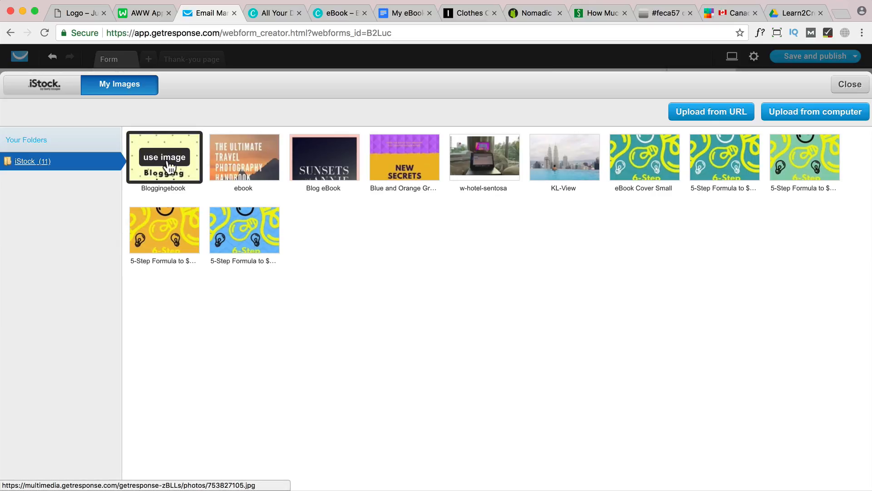
pyautogui.click(168, 159)
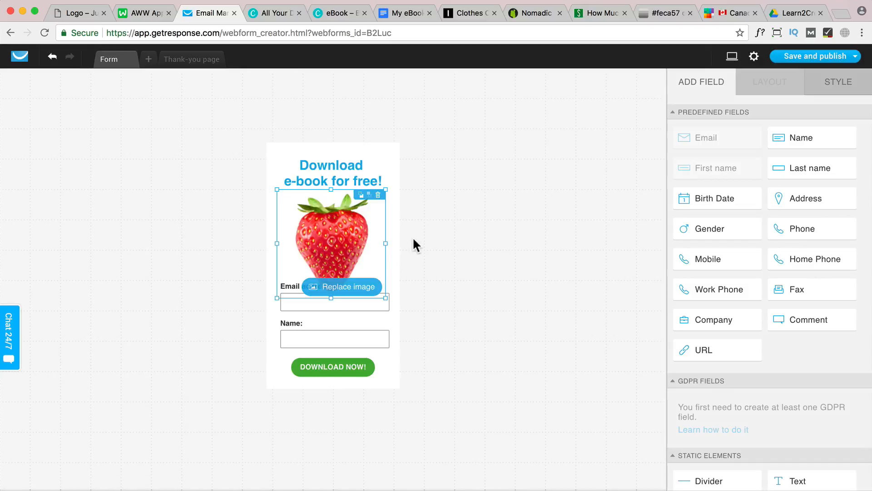
# Shrink the e-book cover image so the whole cover shows, and position it between the heading and the email field
pyautogui.click(838, 87)
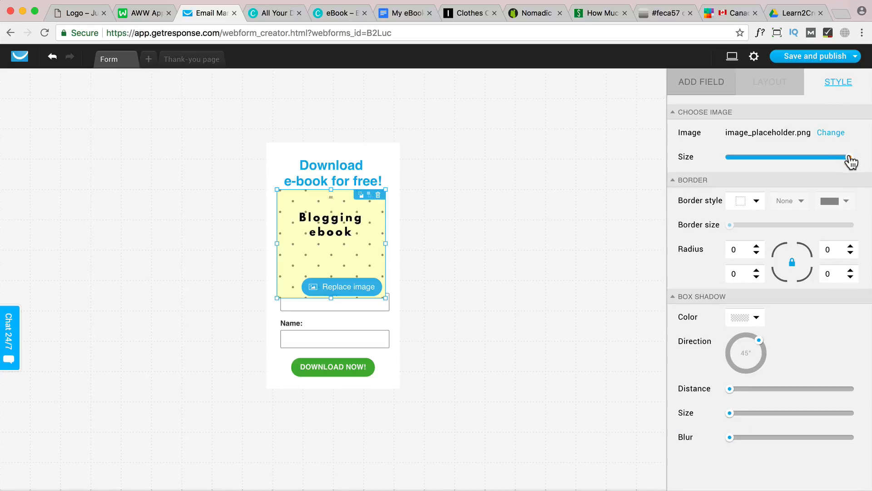
pyautogui.moveTo(849, 158); pyautogui.dragTo(737, 165)
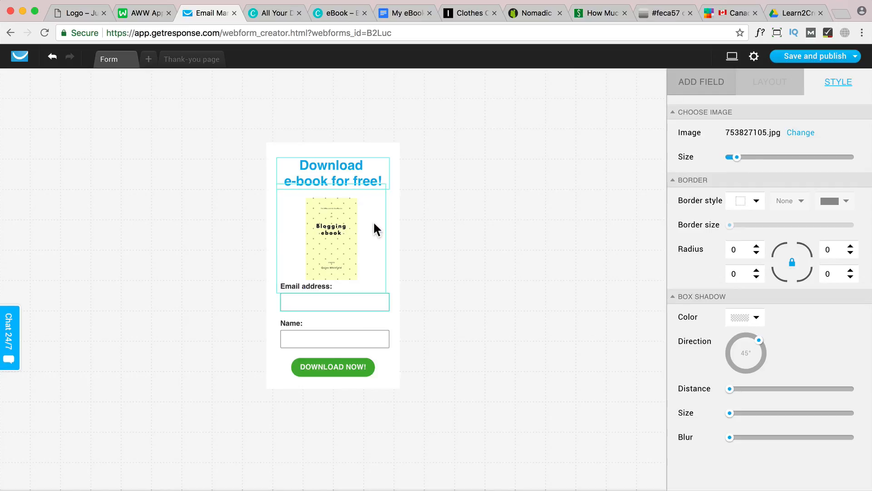
pyautogui.moveTo(373, 220); pyautogui.dragTo(386, 218)
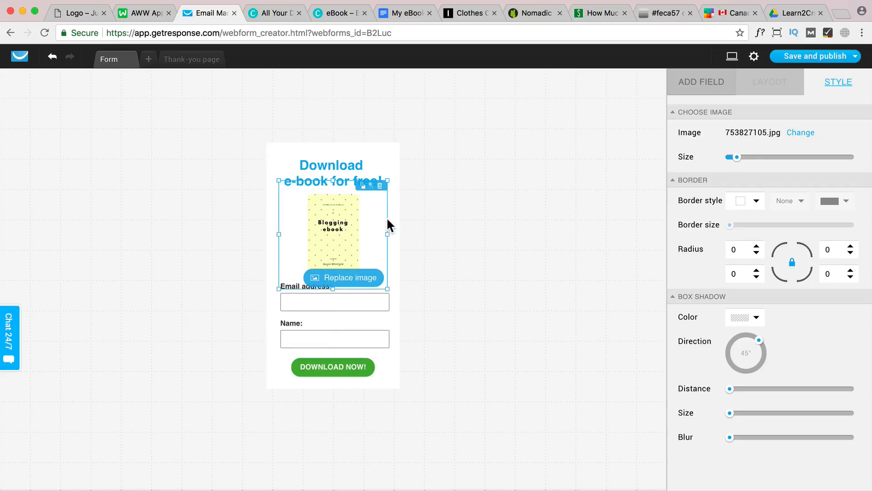
pyautogui.click(474, 205)
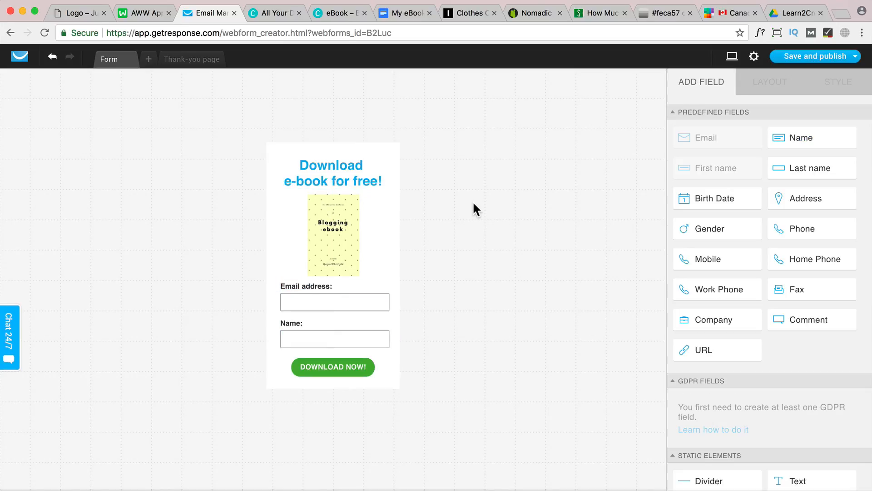
# Set the label position of the email address field to Inside
pyautogui.click(311, 296)
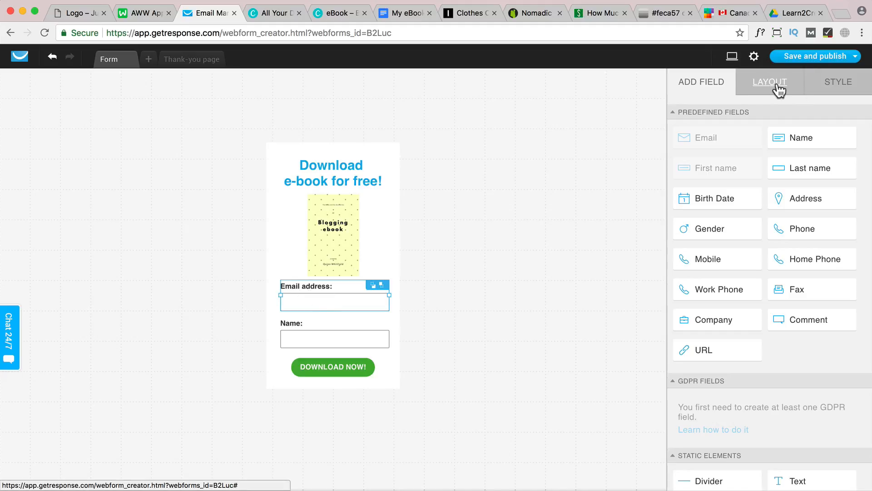
pyautogui.click(760, 85)
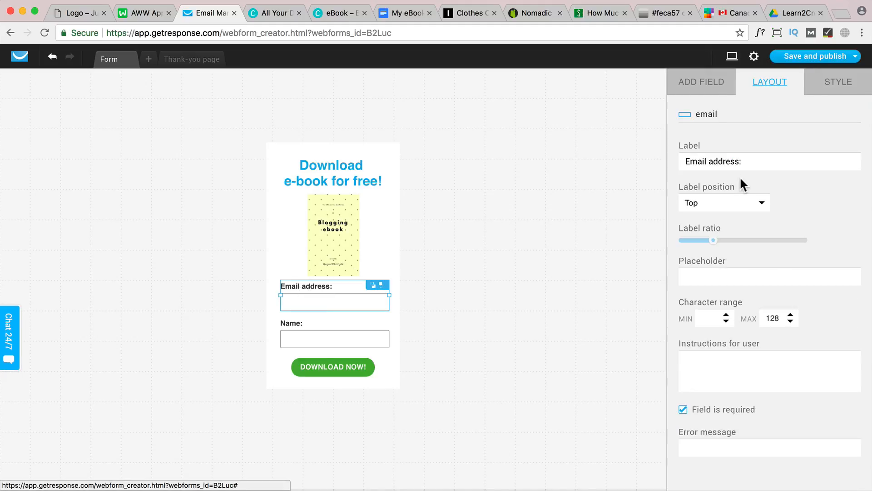
pyautogui.click(744, 211)
pyautogui.click(718, 262)
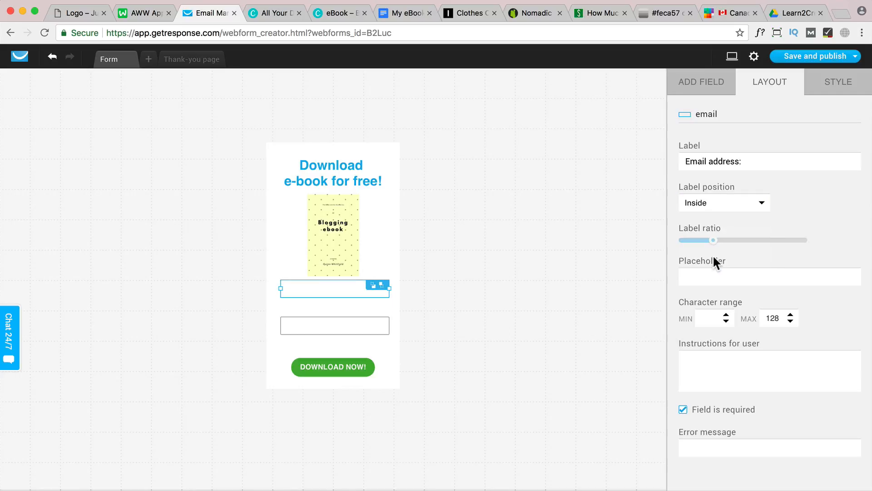
# Move the email field down close to the name field and centre the cover image in the space below the heading
pyautogui.click(376, 327)
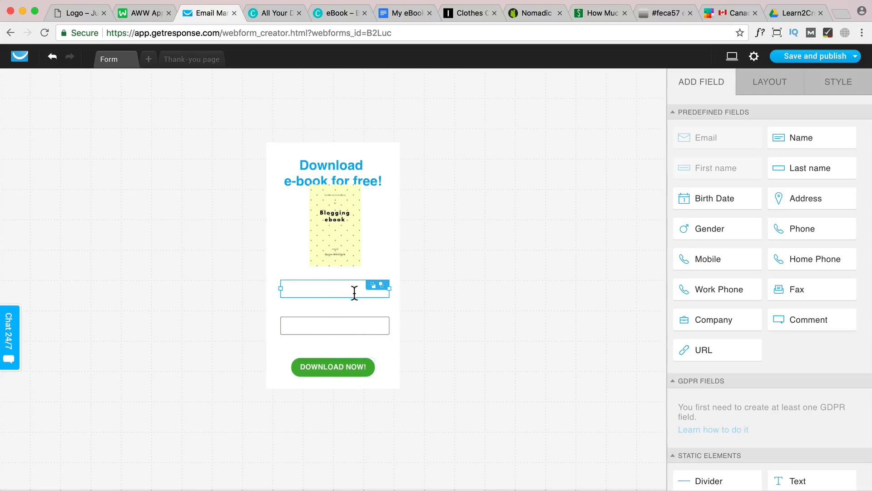
pyautogui.moveTo(355, 293); pyautogui.dragTo(356, 299)
pyautogui.moveTo(352, 251); pyautogui.dragTo(350, 262)
pyautogui.click(355, 300)
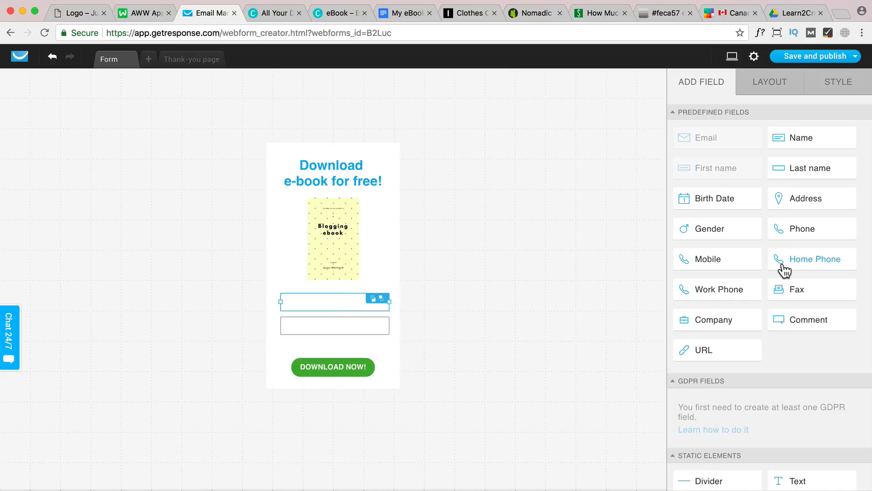
# Set the email field's placeholder to "Your email..."
pyautogui.click(773, 83)
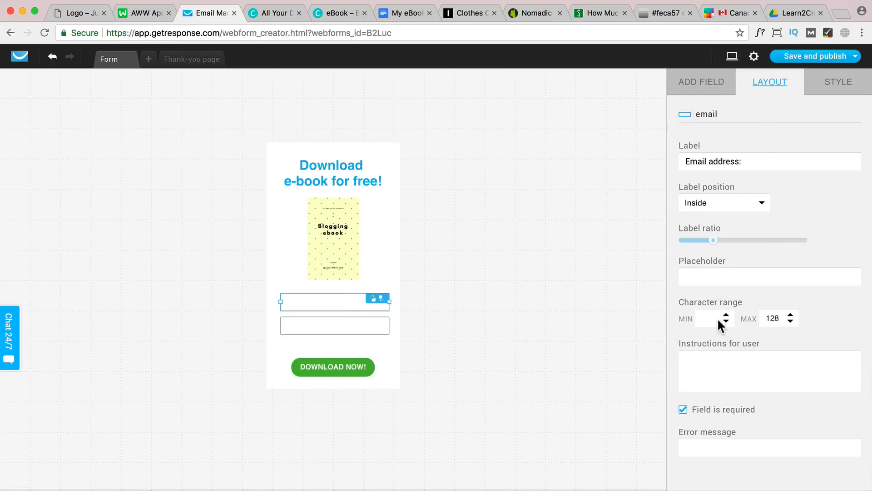
pyautogui.click(717, 272)
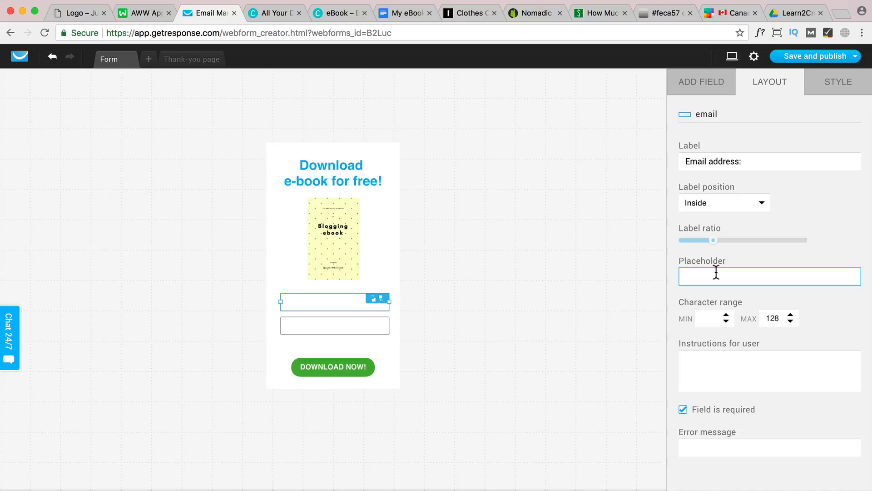
pyautogui.write('Your')
# Set the name field's placeholder to "Your name..."
pyautogui.click(359, 325)
pyautogui.click(732, 276)
pyautogui.write('Your ')
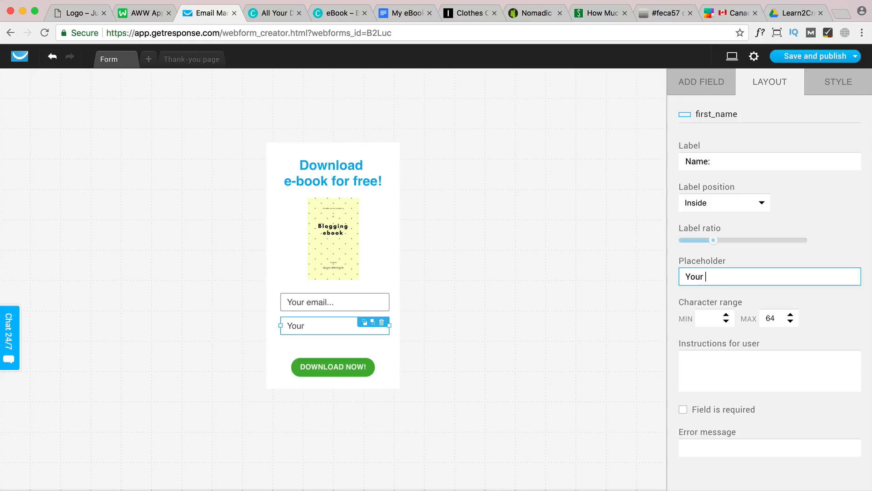
pyautogui.write('name')
# Move the DOWNLOAD NOW! button up just below the name field and trim the form's bottom and top edges to fit
pyautogui.click(338, 351)
pyautogui.moveTo(336, 365); pyautogui.dragTo(338, 354)
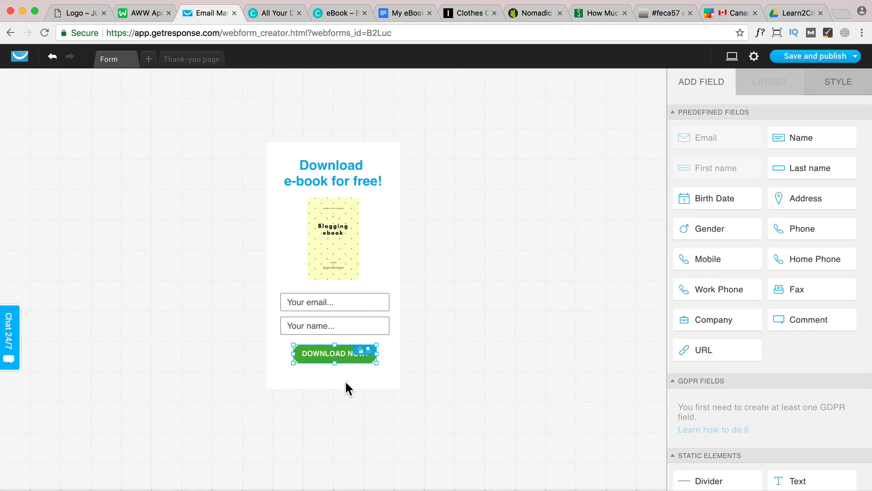
pyautogui.click(345, 386)
pyautogui.moveTo(335, 389); pyautogui.dragTo(335, 381)
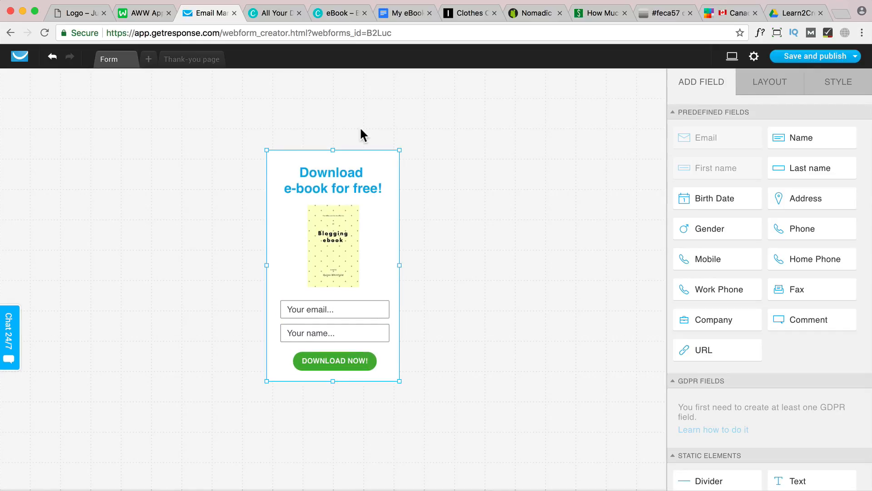
pyautogui.moveTo(333, 149); pyautogui.dragTo(334, 155)
# Set the "Download e-book for free!" heading to the Arial font and colour it near-black #181818
pyautogui.click(378, 221)
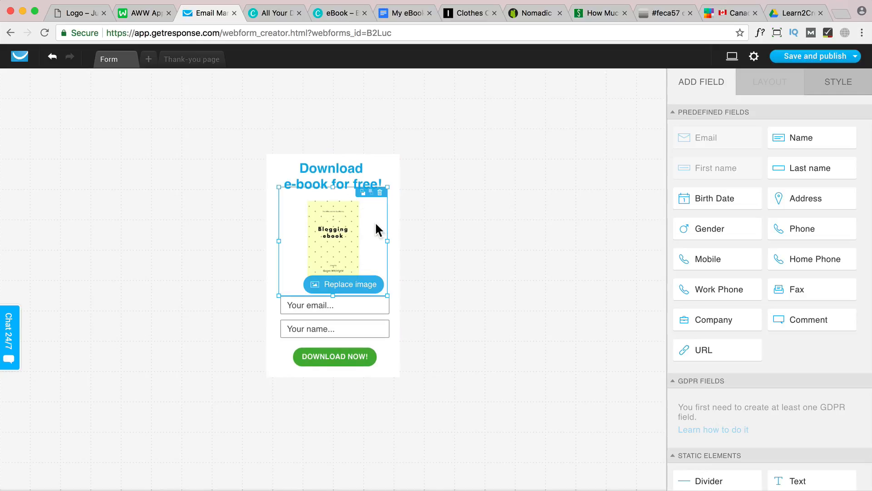
pyautogui.click(343, 173)
pyautogui.click(342, 173)
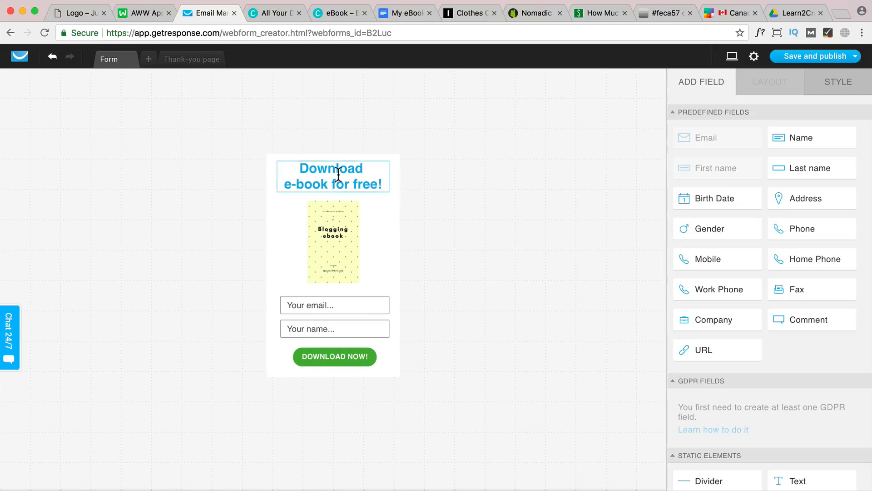
pyautogui.moveTo(295, 169); pyautogui.dragTo(387, 185)
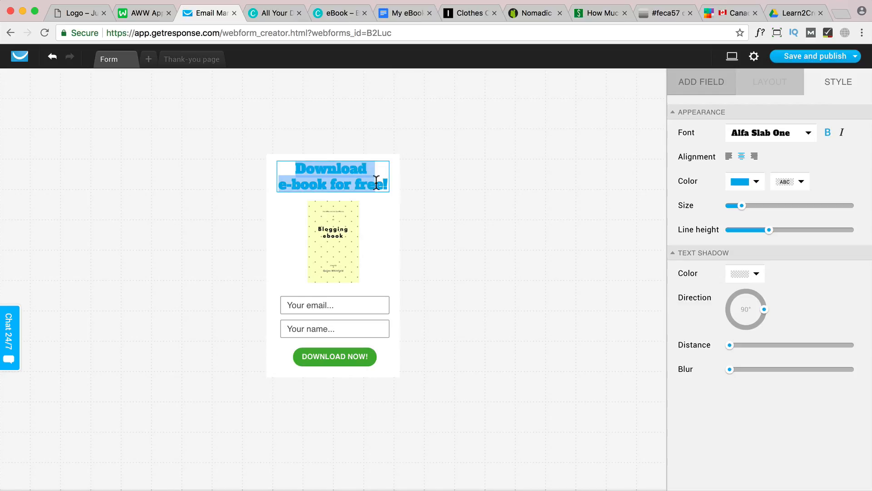
pyautogui.click(795, 134)
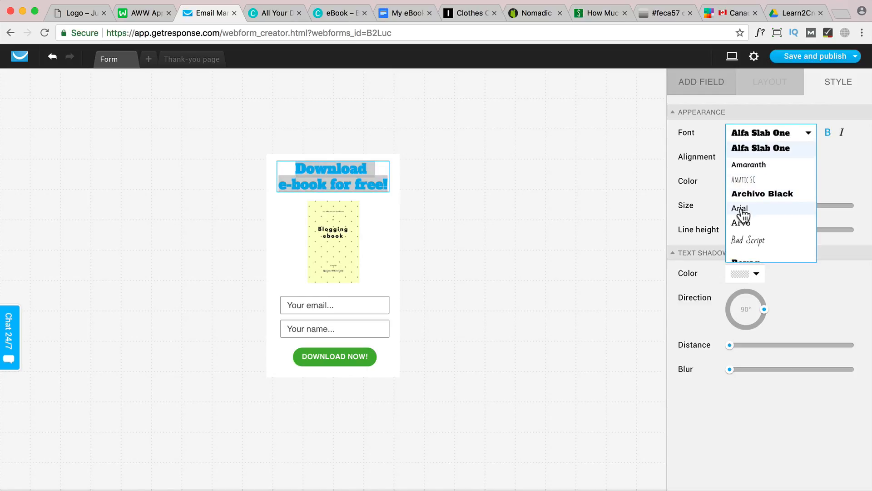
pyautogui.click(739, 209)
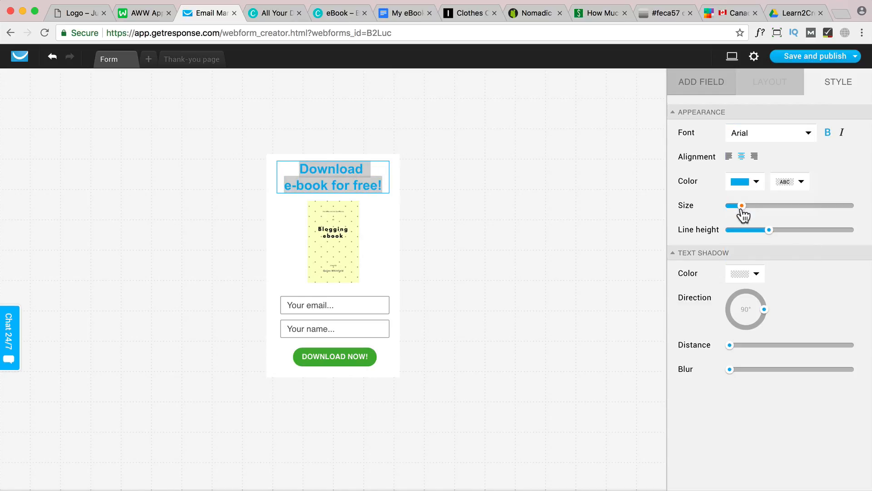
pyautogui.click(757, 182)
pyautogui.moveTo(521, 292); pyautogui.dragTo(479, 311)
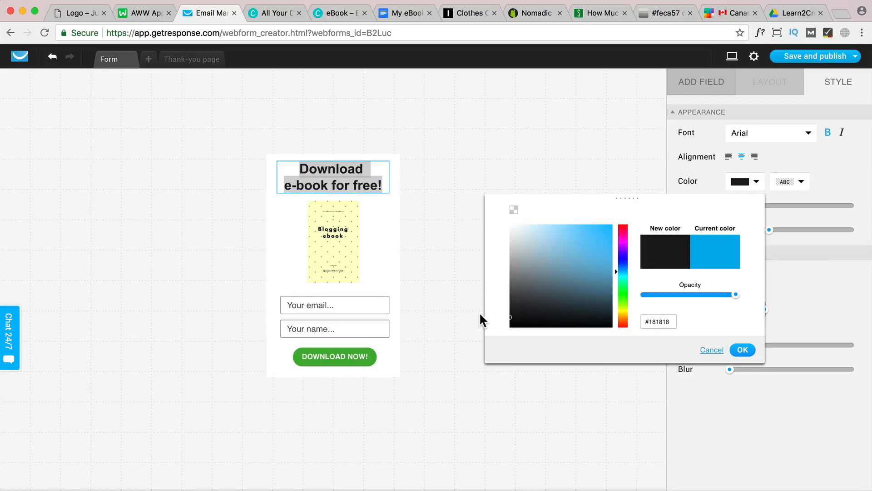
pyautogui.click(742, 351)
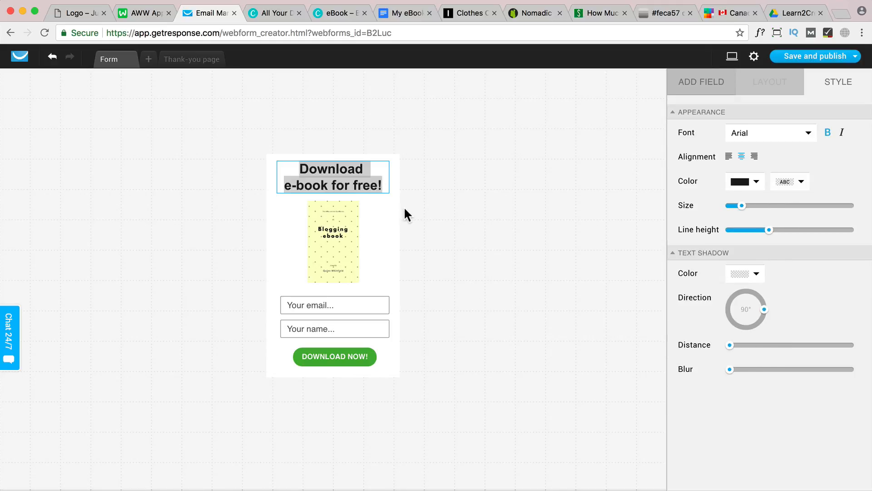
# Set the e-book form's background to the solid pale yellow colour #FFF0C6
pyautogui.click(391, 214)
pyautogui.click(396, 172)
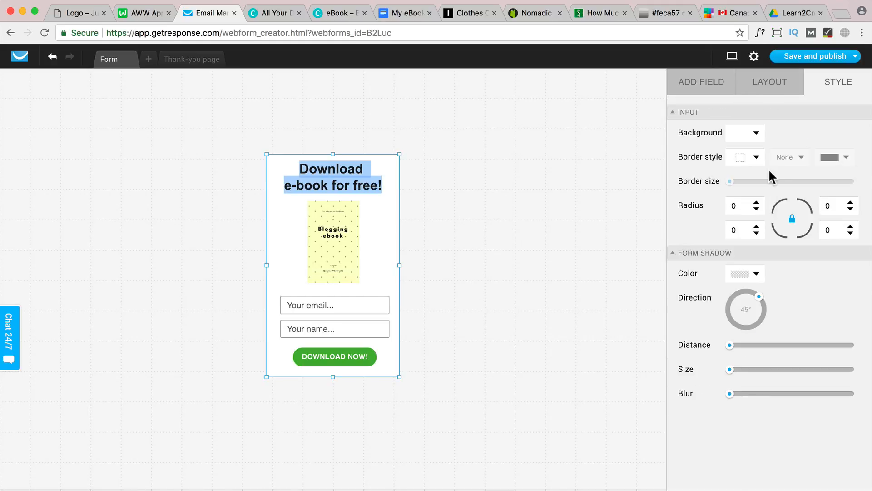
pyautogui.click(757, 135)
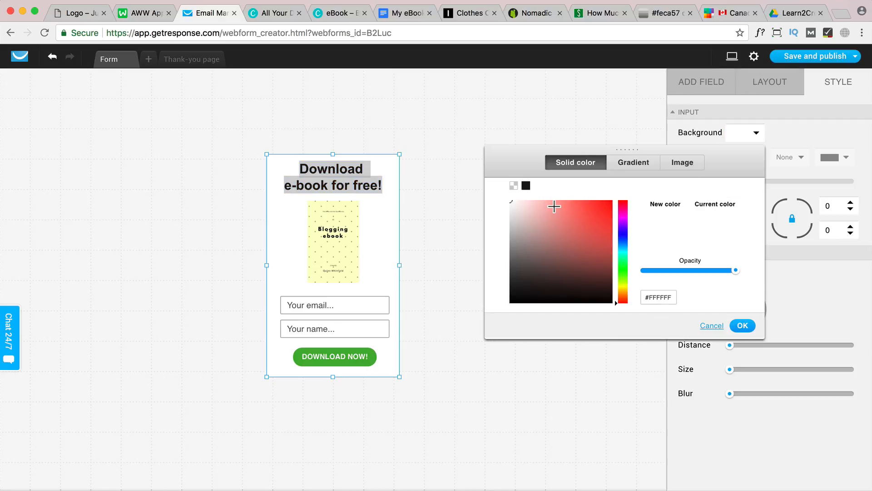
pyautogui.click(623, 294)
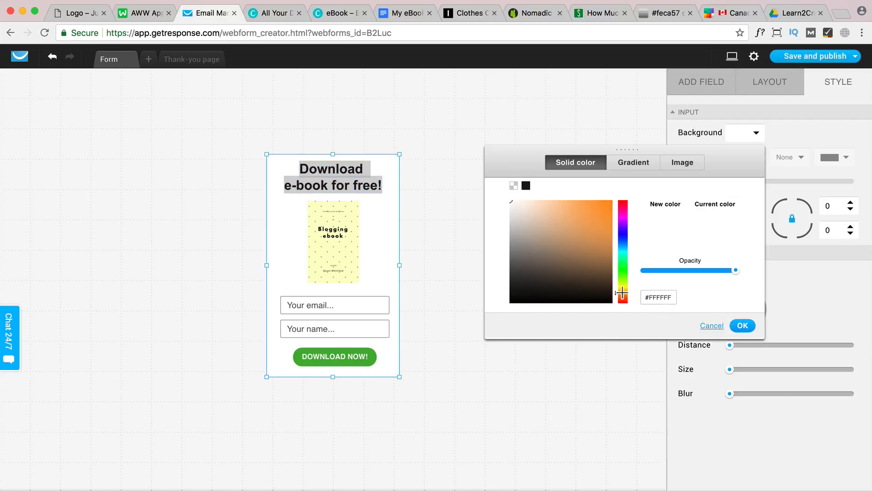
pyautogui.moveTo(625, 290); pyautogui.dragTo(624, 287)
pyautogui.click(532, 200)
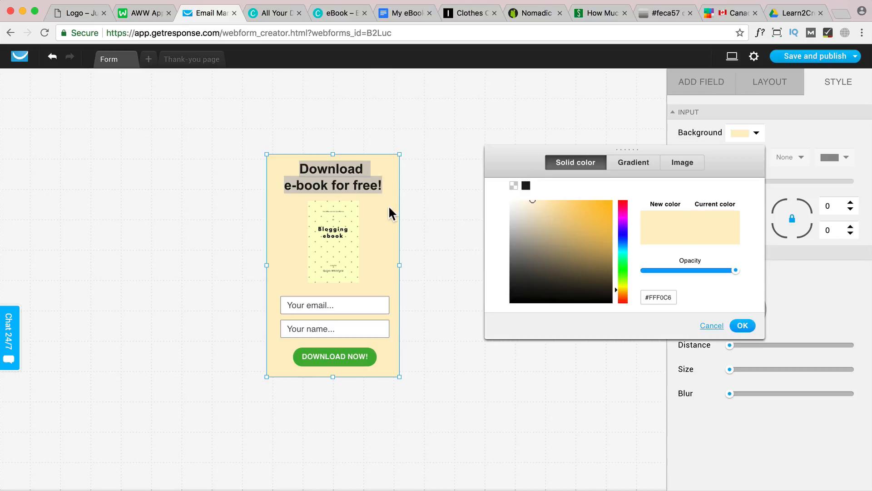
pyautogui.click(474, 179)
# Remove the border from the form's email and name input fields
pyautogui.click(353, 303)
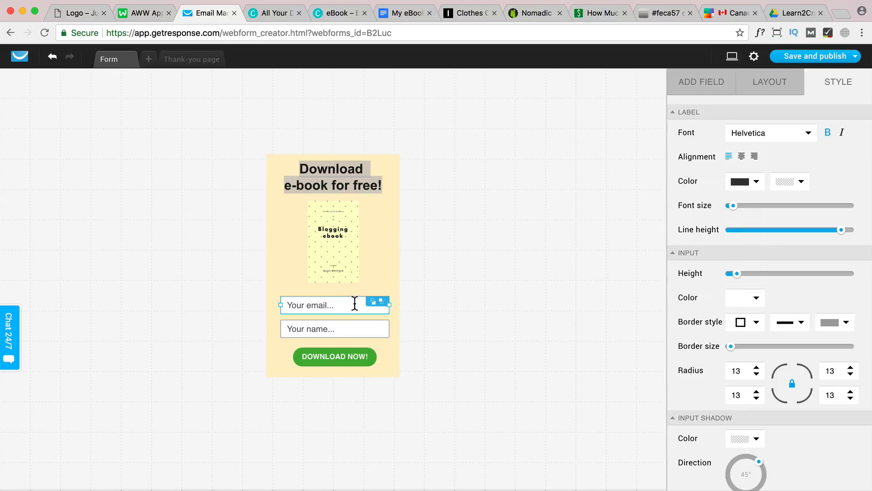
pyautogui.scroll(-1, 747, 313)
pyautogui.click(750, 312)
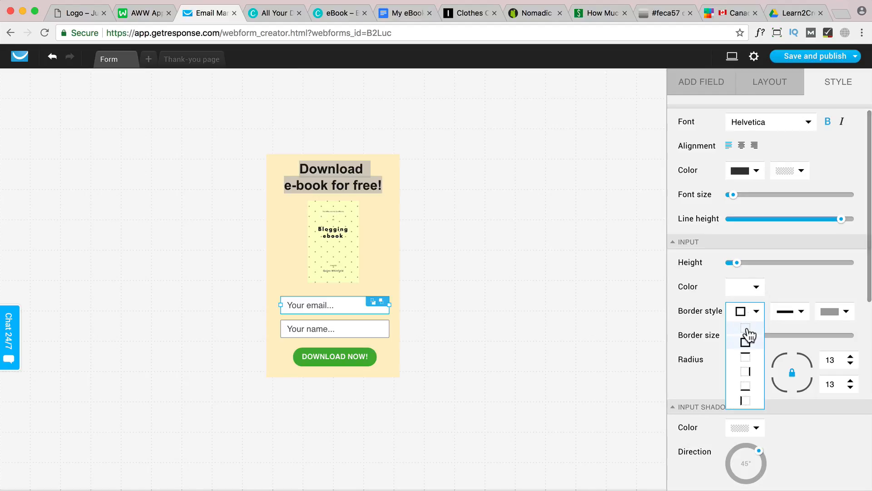
pyautogui.click(747, 331)
pyautogui.click(387, 268)
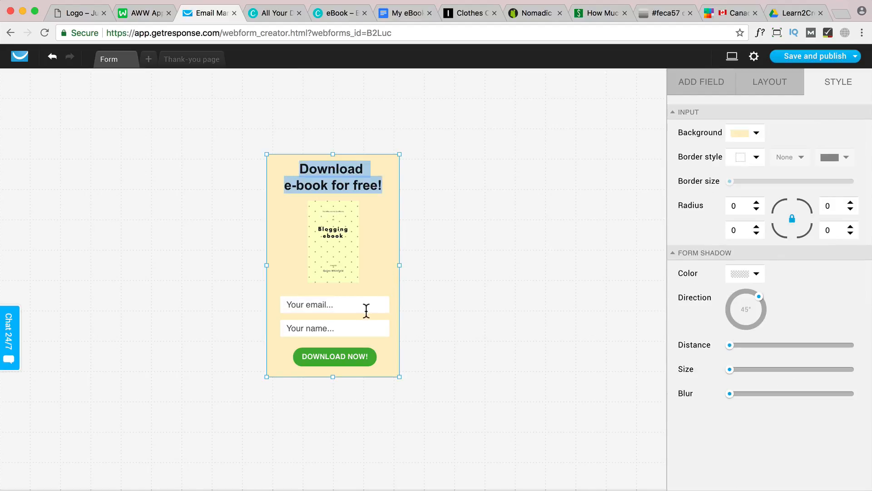
# Change the DOWNLOAD NOW! button's colour to a light orange
pyautogui.click(353, 358)
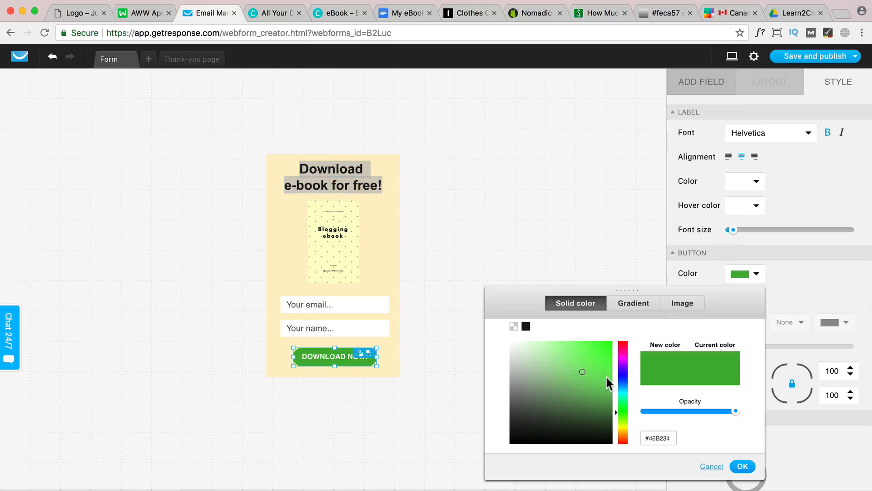
pyautogui.click(621, 435)
pyautogui.moveTo(582, 372); pyautogui.dragTo(576, 336)
pyautogui.click(796, 287)
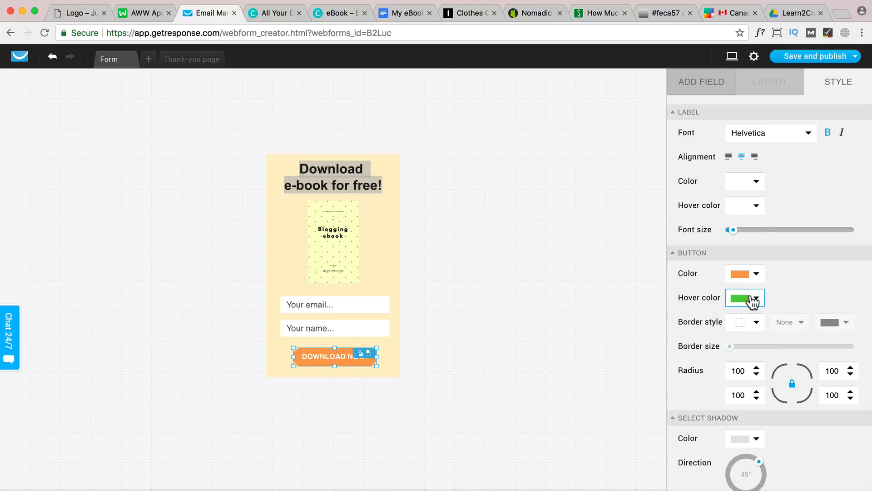
# Set the DOWNLOAD NOW! button's hover colour to a darker orange
pyautogui.click(752, 297)
pyautogui.click(623, 240)
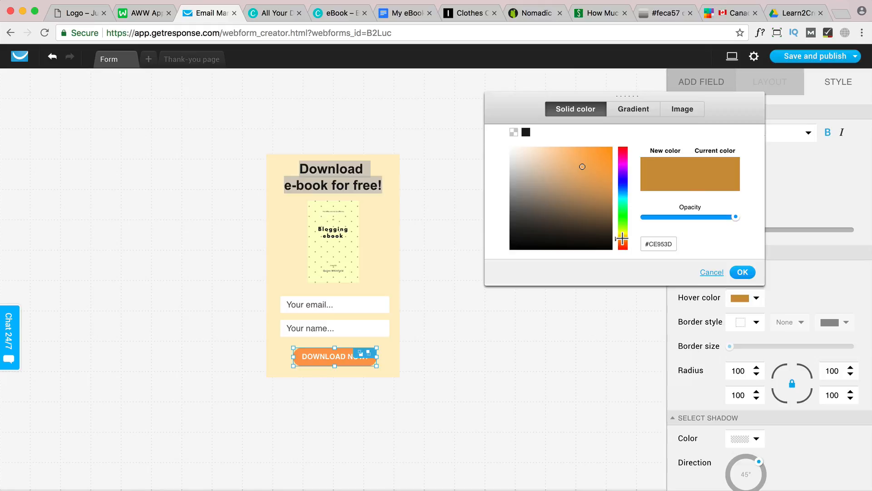
pyautogui.moveTo(622, 238); pyautogui.dragTo(623, 237)
pyautogui.moveTo(589, 159); pyautogui.dragTo(598, 156)
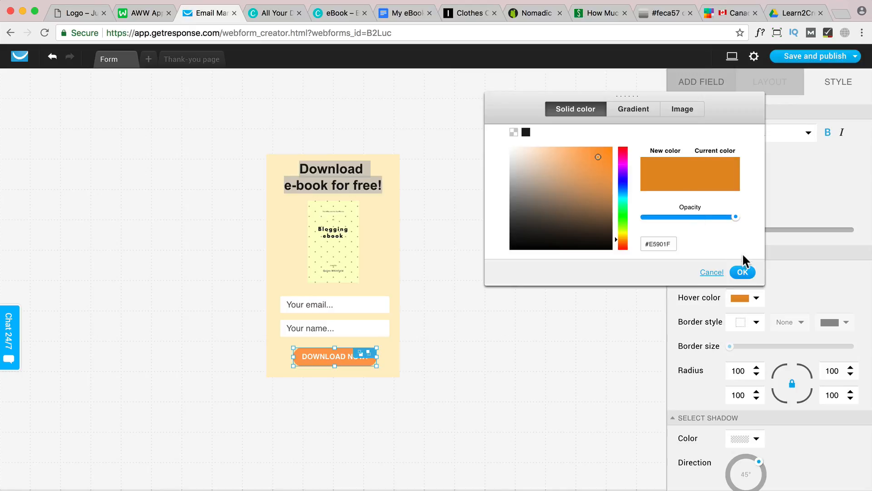
pyautogui.click(742, 272)
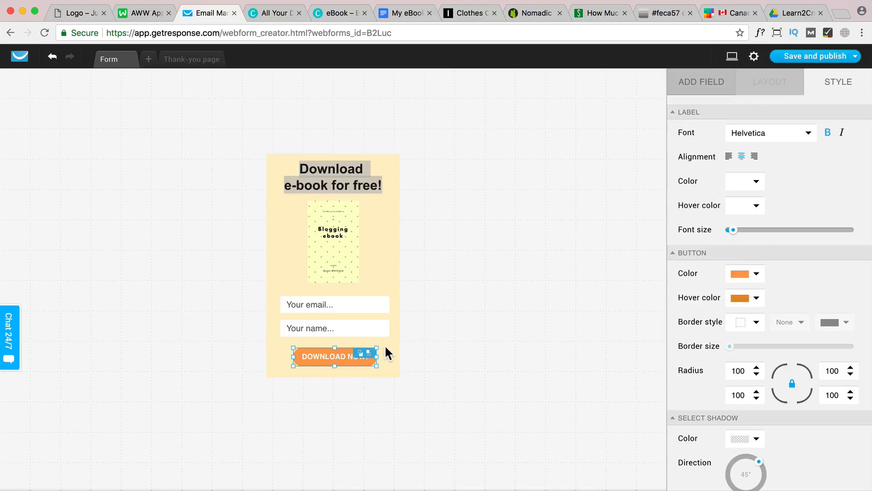
# Set the input fields' placeholder text to font size 12 and light grey #A7A7A7
pyautogui.click(366, 306)
pyautogui.scroll(-10, 818, 309)
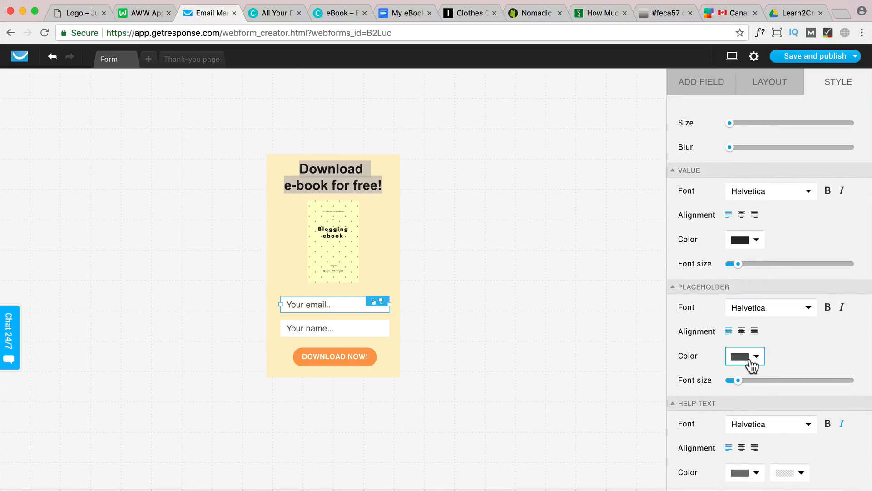
pyautogui.moveTo(738, 378); pyautogui.dragTo(734, 380)
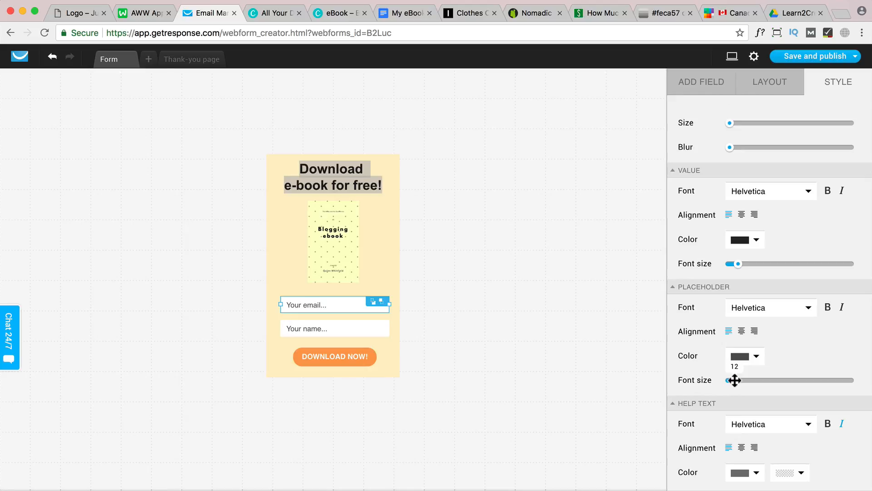
pyautogui.click(755, 358)
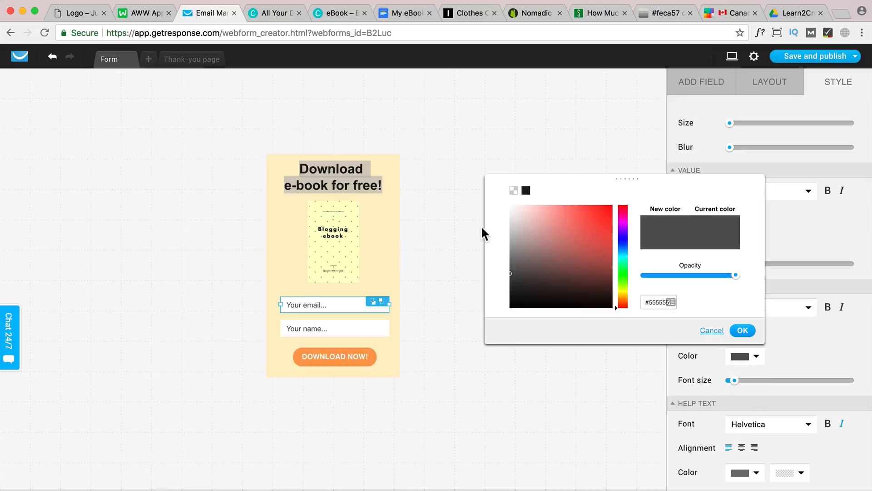
pyautogui.click(510, 240)
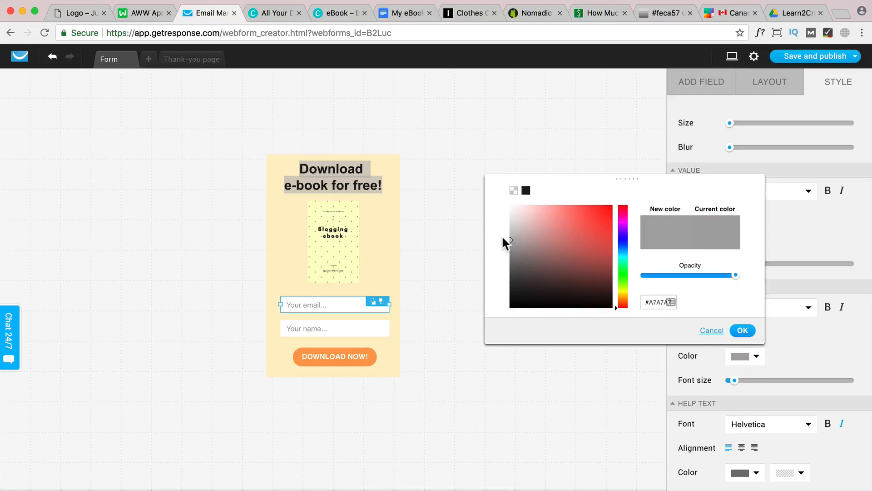
pyautogui.click(745, 331)
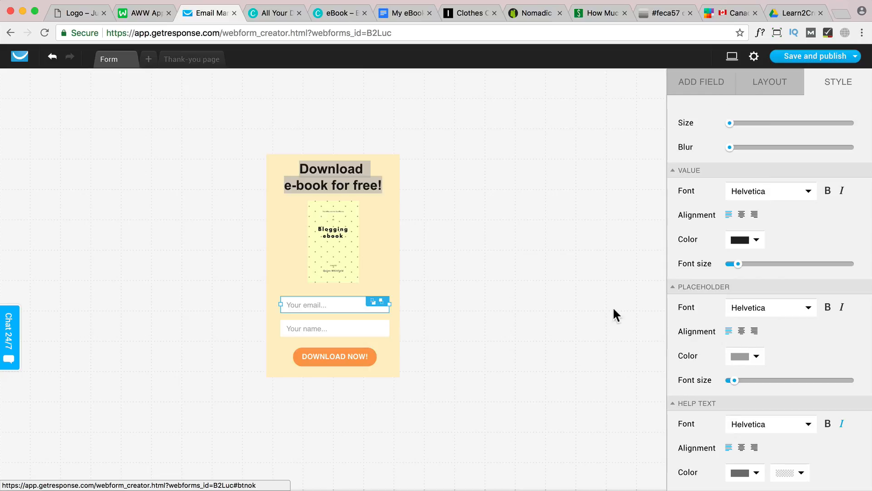
# Recolour the "Download e-book for free!" heading to a slightly softer near-black
pyautogui.click(371, 182)
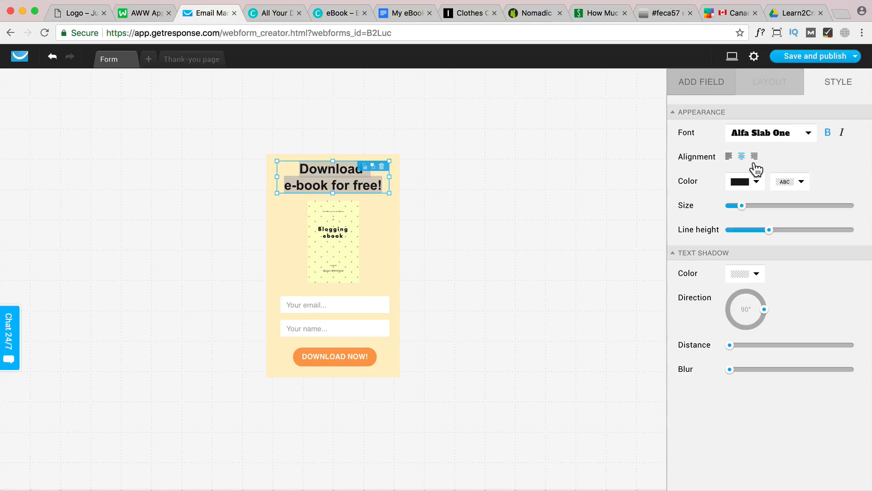
pyautogui.click(754, 182)
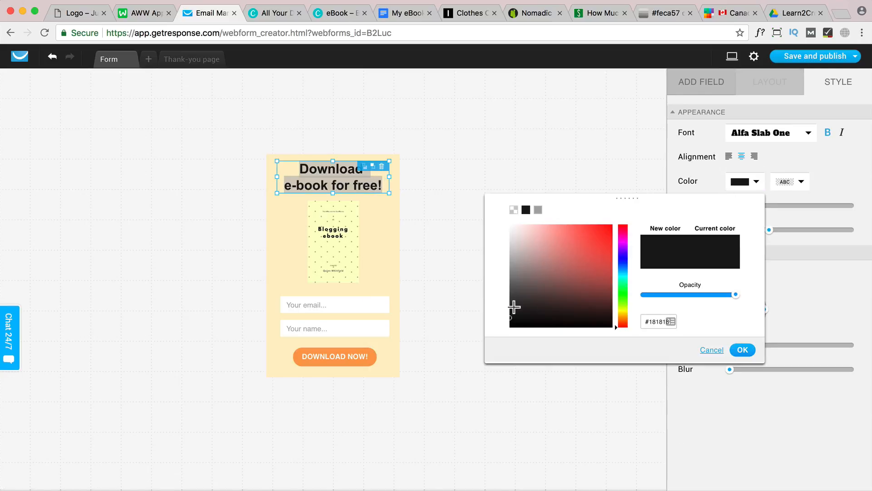
pyautogui.moveTo(651, 322); pyautogui.dragTo(680, 328)
pyautogui.click(743, 350)
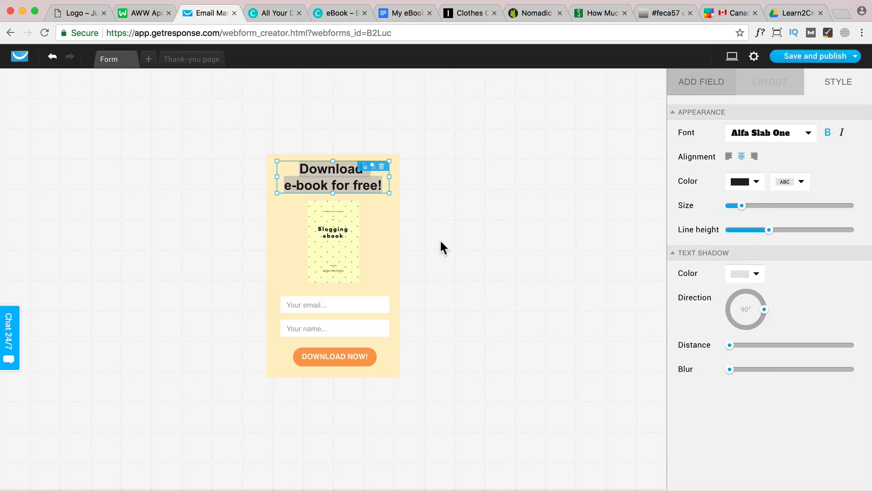
# Round all four corners of the form with a radius of 25
pyautogui.click(387, 238)
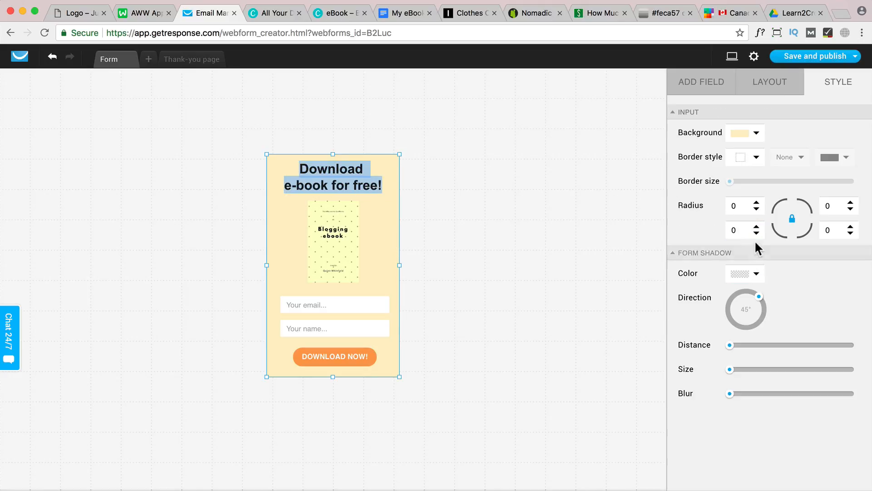
pyautogui.click(757, 203)
pyautogui.click(757, 202)
pyautogui.click(757, 202)
pyautogui.click(757, 203)
pyautogui.click(757, 203)
pyautogui.click(756, 202)
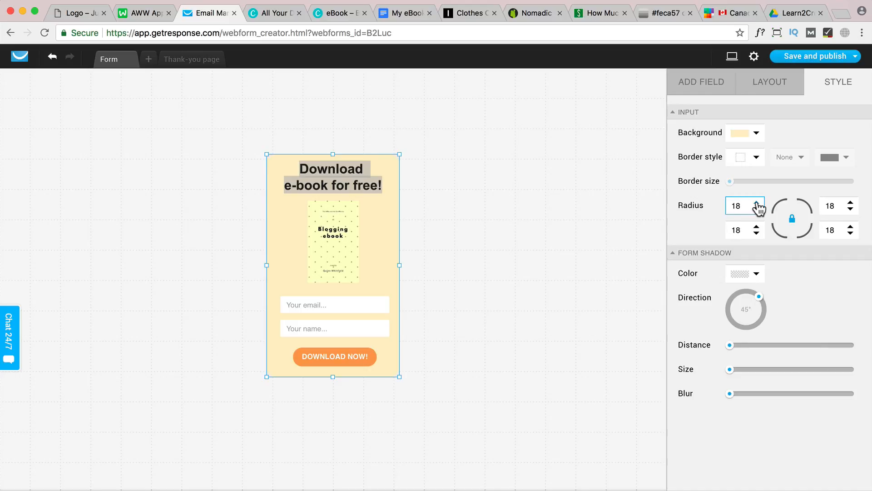
pyautogui.click(757, 203)
pyautogui.click(757, 203)
pyautogui.click(756, 203)
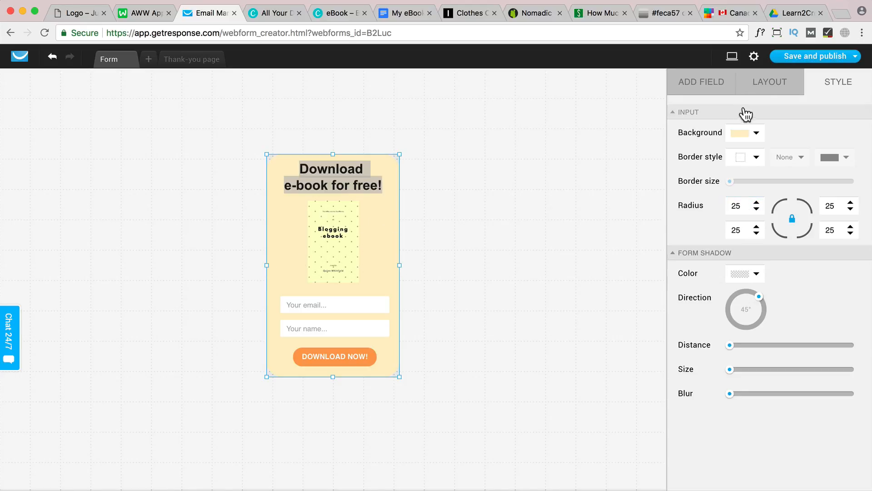
# Save and publish the form for self-installation and copy its JavaScript code
pyautogui.click(777, 91)
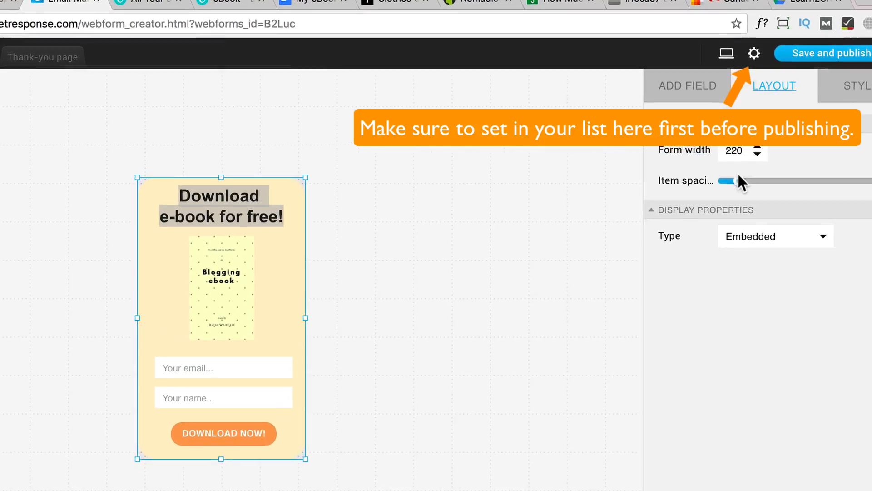
pyautogui.moveTo(841, 58)
pyautogui.click(825, 91)
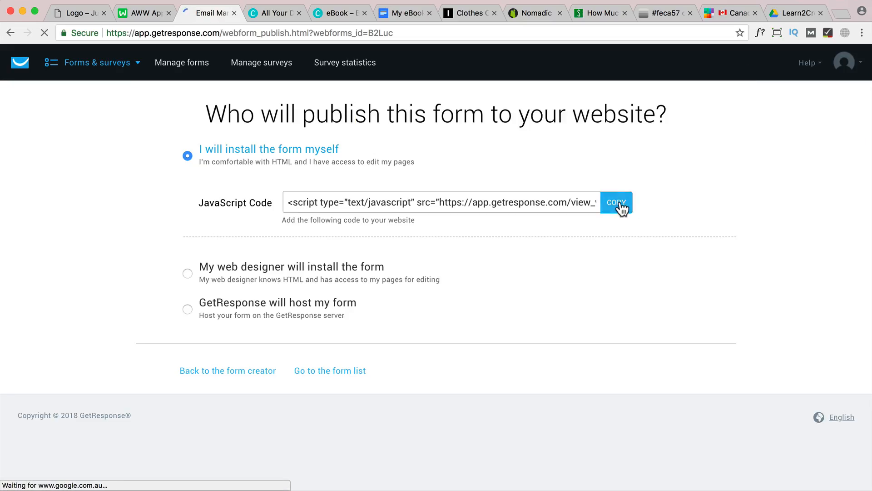
pyautogui.click(618, 205)
# Switch to the WordPress site and examine the existing sidebar e-book form and the newsletter sign-up sections
pyautogui.click(86, 13)
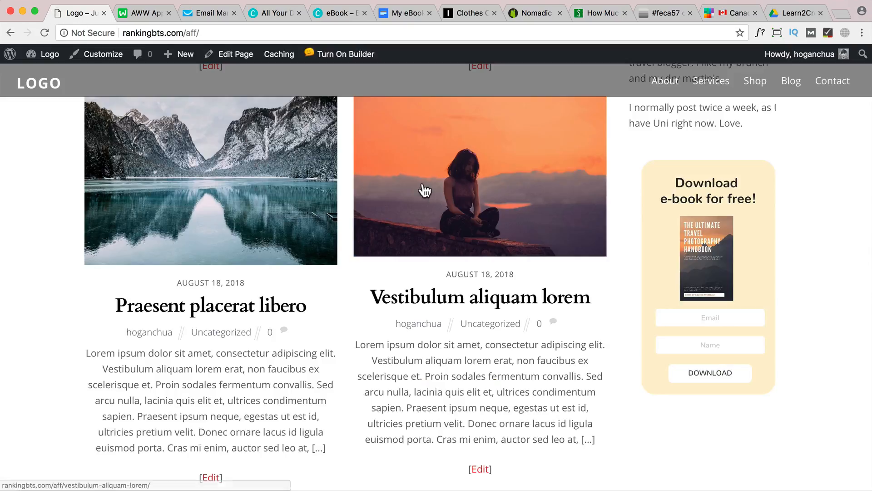
pyautogui.scroll(1, 535, 188)
pyautogui.scroll(-2, 531, 186)
pyautogui.scroll(10, 531, 184)
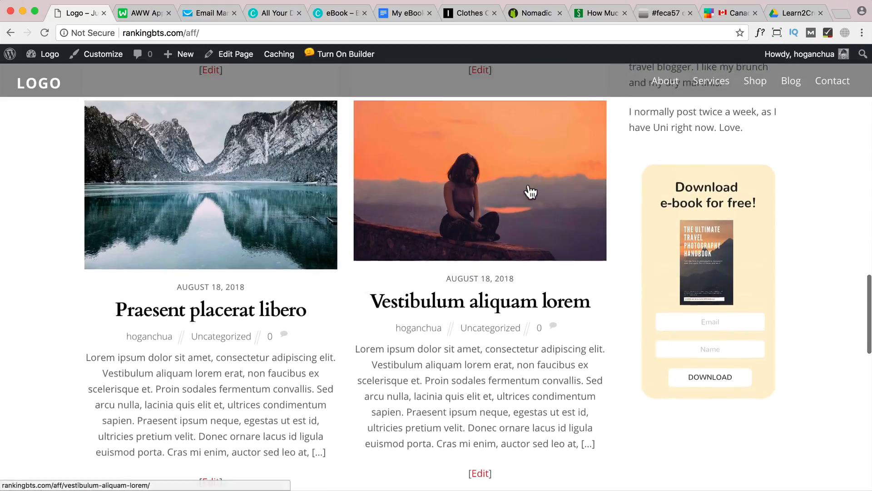
pyautogui.scroll(1, 528, 182)
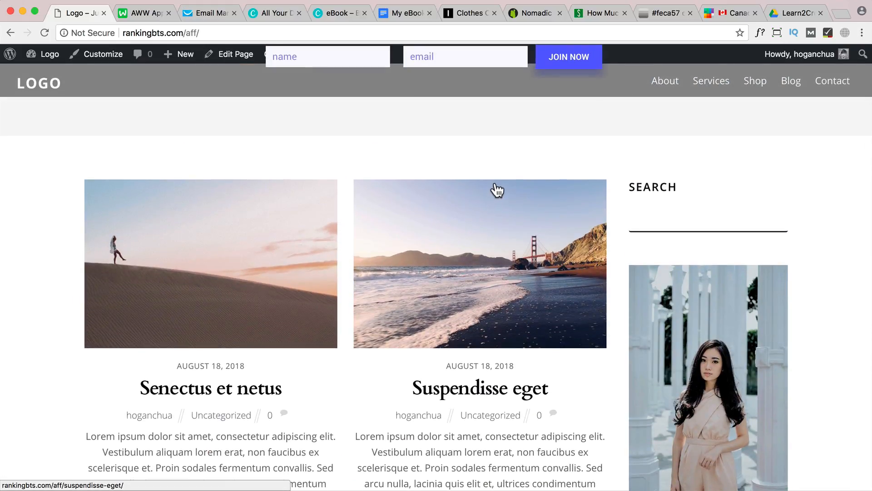
pyautogui.scroll(3, 496, 186)
pyautogui.scroll(3, 495, 187)
pyautogui.scroll(-12, 494, 181)
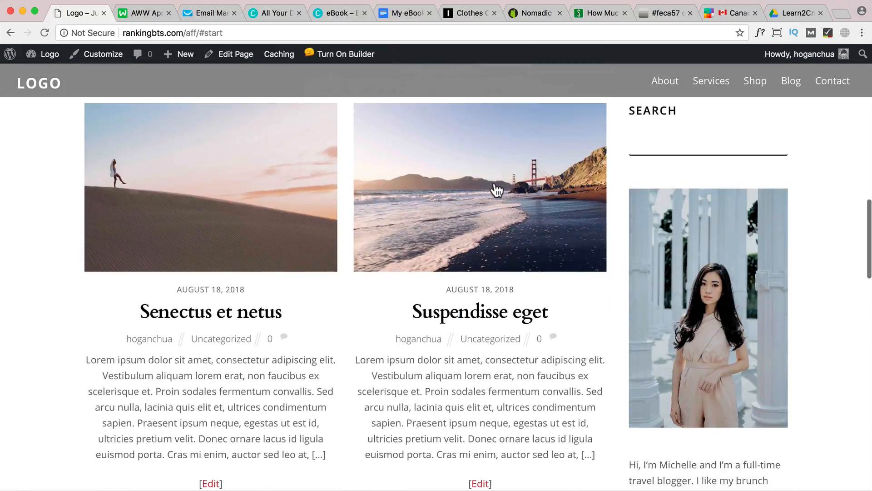
pyautogui.scroll(-5, 493, 183)
pyautogui.scroll(20, 187, 121)
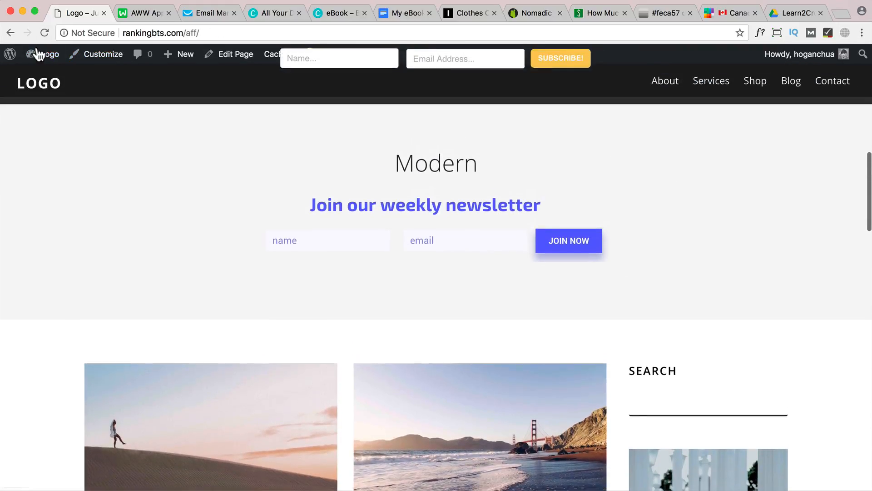
# Add a Custom HTML widget below the Text widget in the WordPress Sidebar area and save it with the copied form script
pyautogui.moveTo(38, 56)
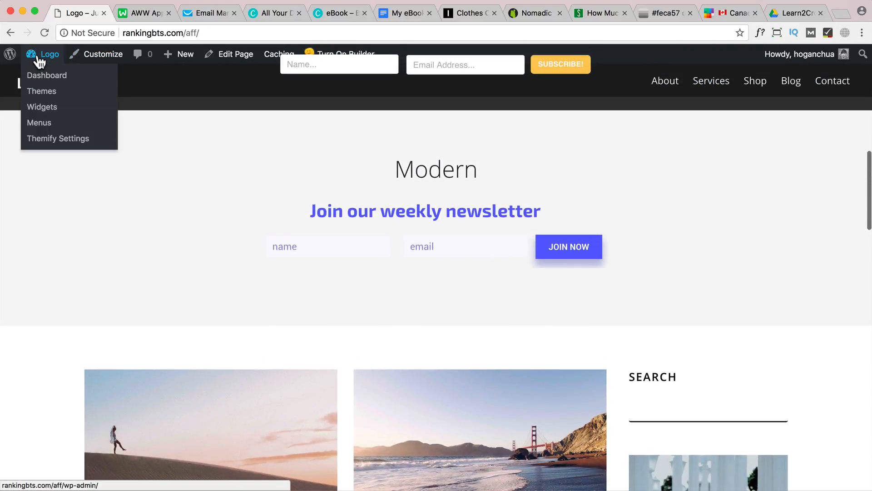
pyautogui.click(44, 109)
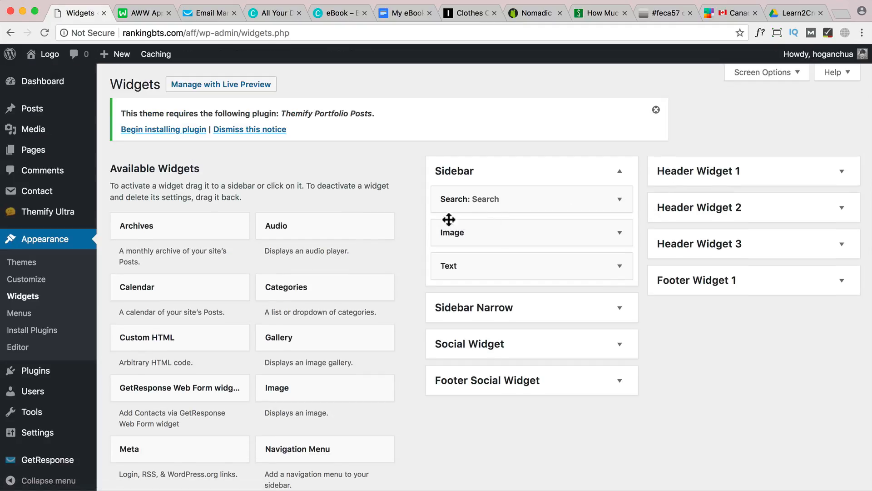
pyautogui.scroll(-3, 313, 290)
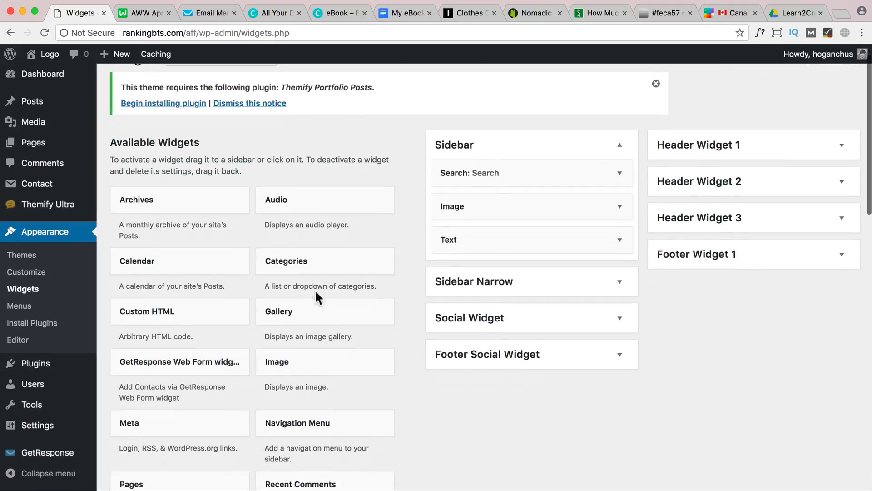
pyautogui.moveTo(189, 292); pyautogui.dragTo(489, 246)
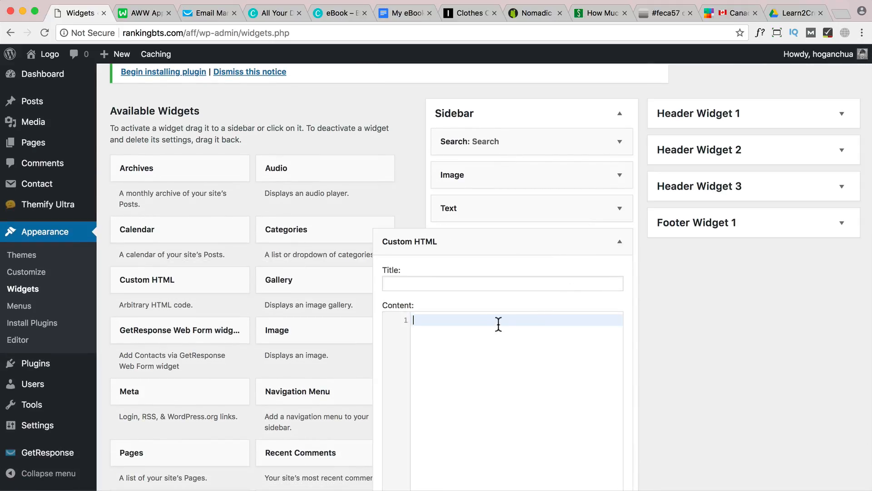
pyautogui.hotkey('ctrl', 'v')
pyautogui.scroll(-4, 618, 346)
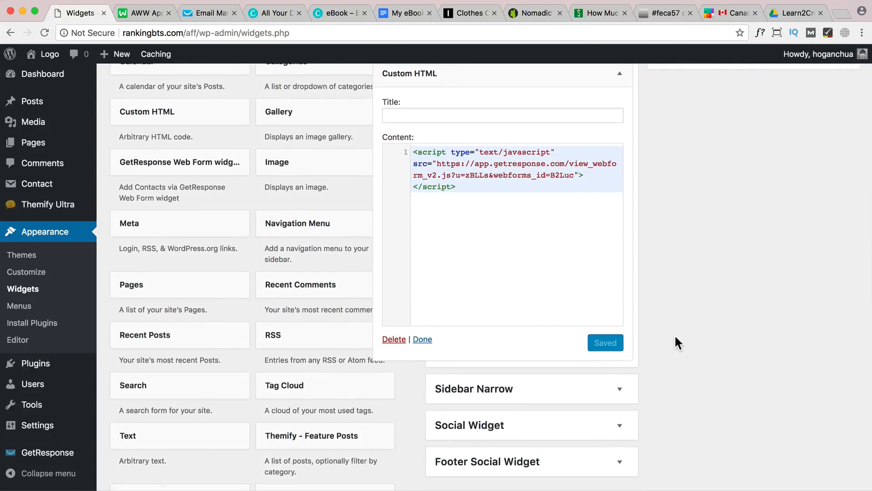
# Open the live site and check the new e-book download form in the blog sidebar
pyautogui.scroll(5, 674, 335)
pyautogui.moveTo(45, 55)
pyautogui.click(46, 75)
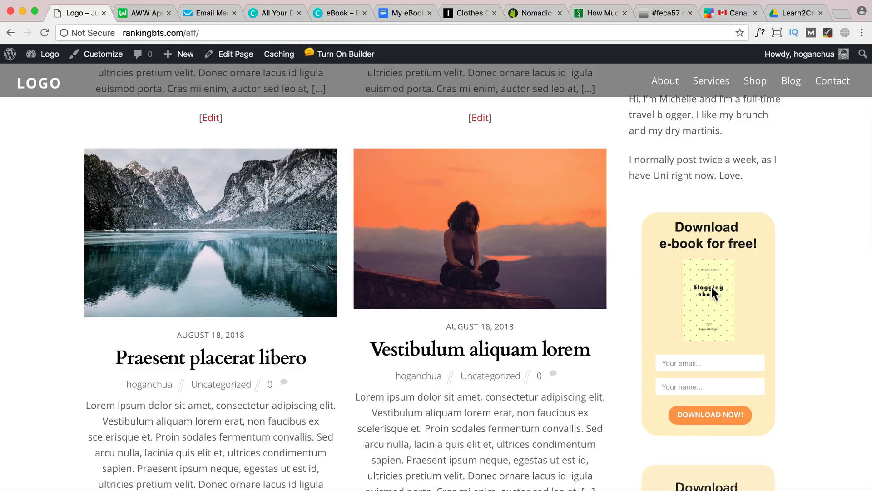
pyautogui.scroll(-5, 714, 293)
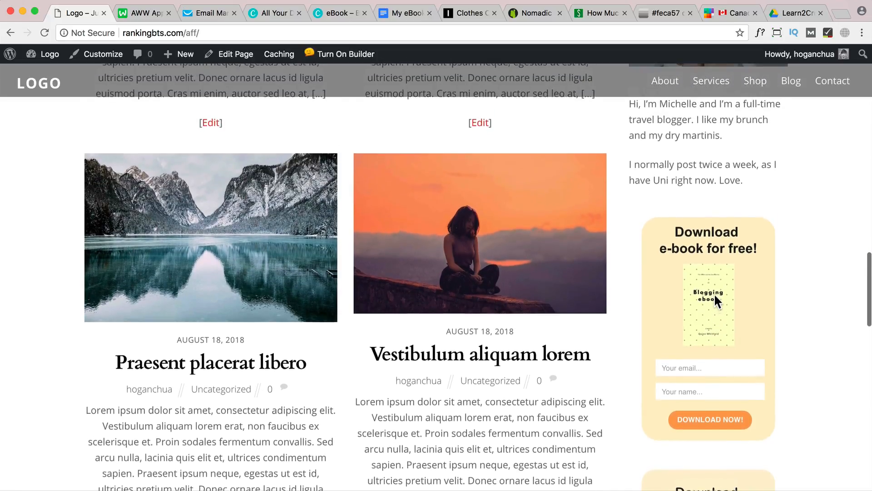
# Compare the two e-book forms in the blog sidebar and view the integration diagram on the AWW board
pyautogui.scroll(-3, 715, 295)
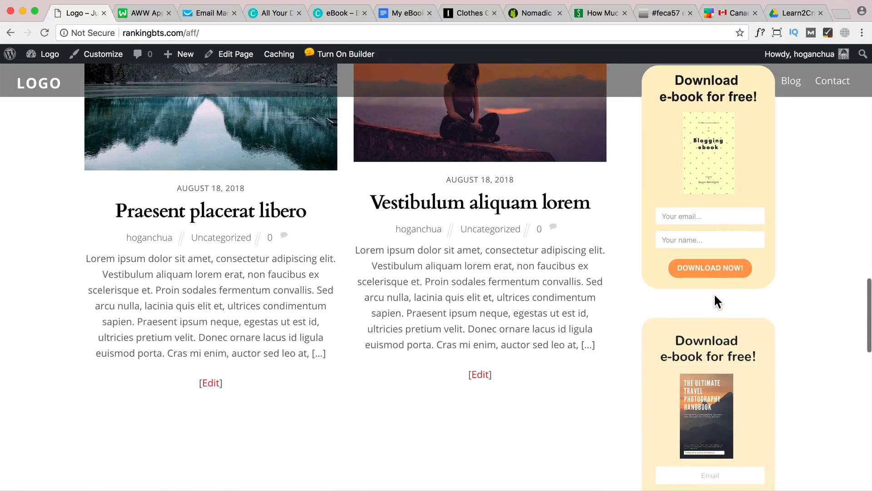
pyautogui.scroll(-3, 715, 293)
pyautogui.scroll(6, 714, 293)
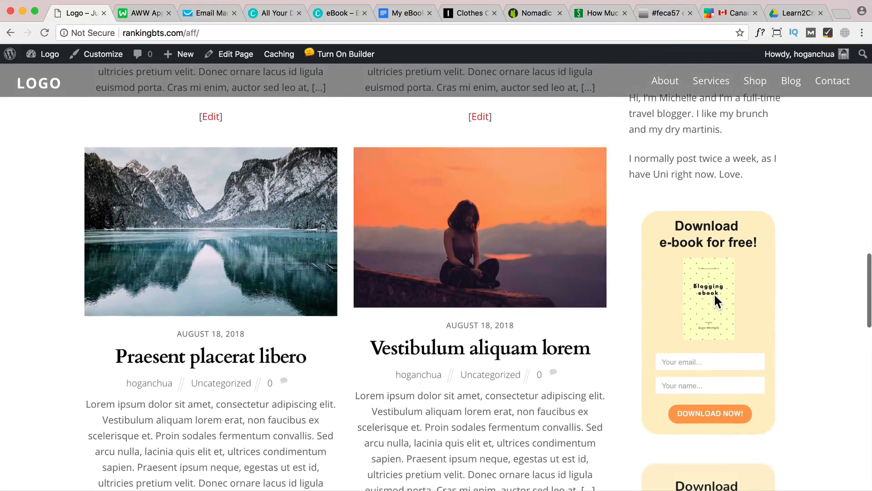
pyautogui.scroll(1, 715, 293)
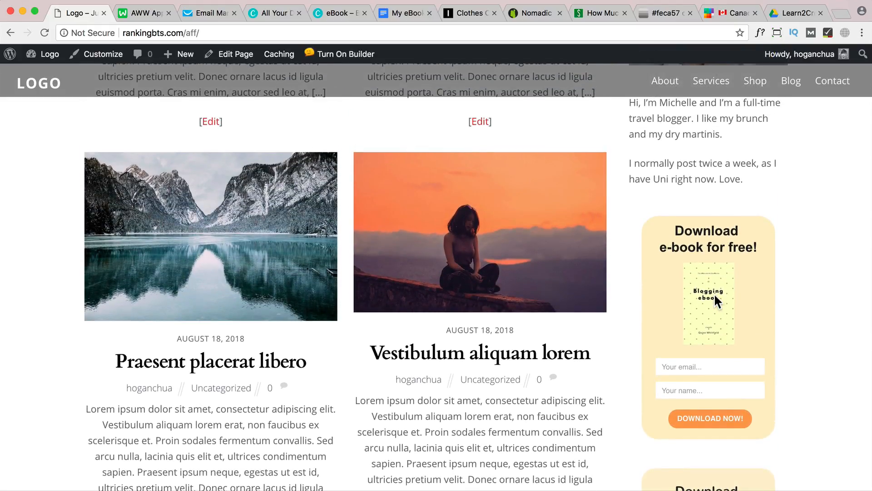
pyautogui.click(123, 14)
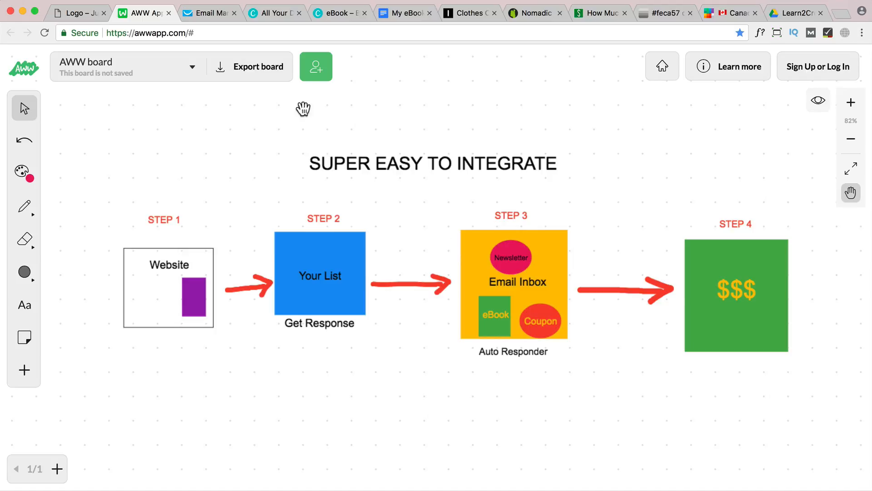
# Switch to GetResponse and start a new autoresponder from the email marketing section
pyautogui.click(211, 12)
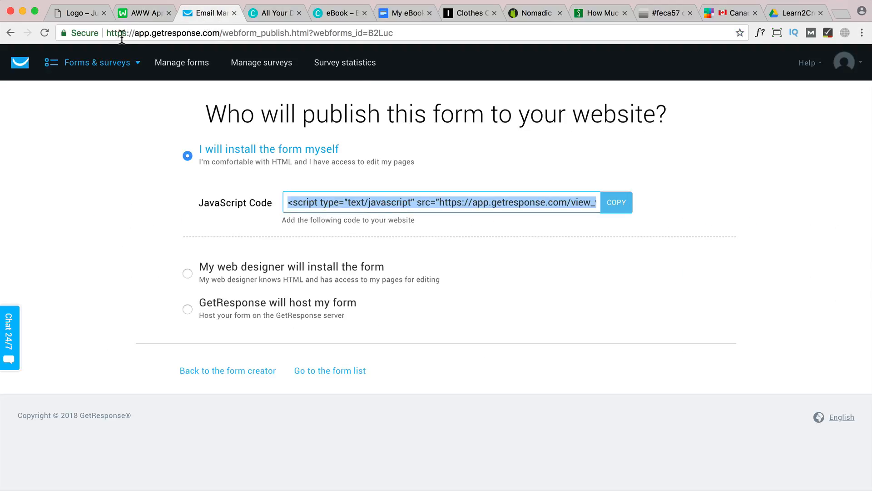
pyautogui.click(141, 65)
pyautogui.click(88, 121)
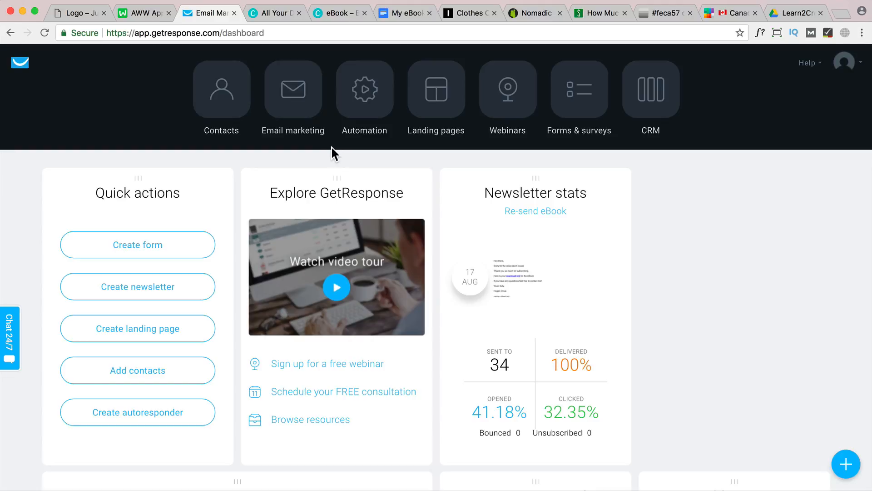
pyautogui.click(293, 109)
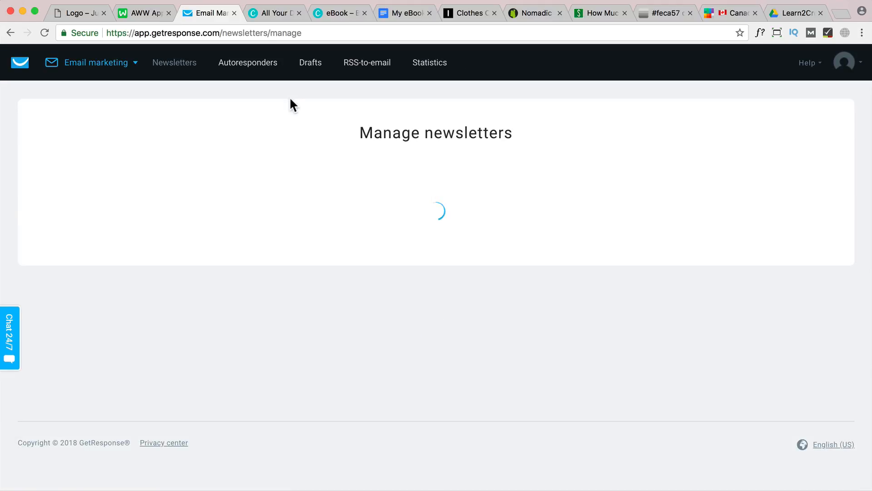
pyautogui.click(244, 66)
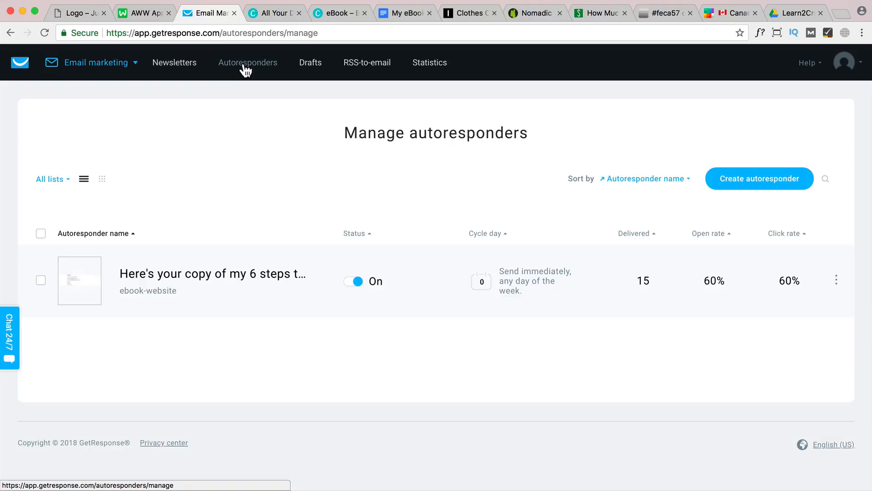
pyautogui.click(763, 187)
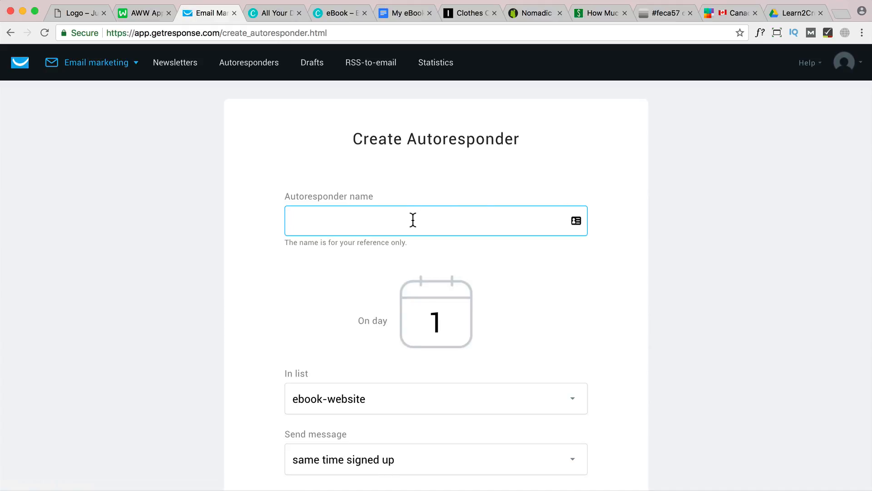
# Name the autoresponder websitename-ebook and set its sending day to 0
pyautogui.write('webs')
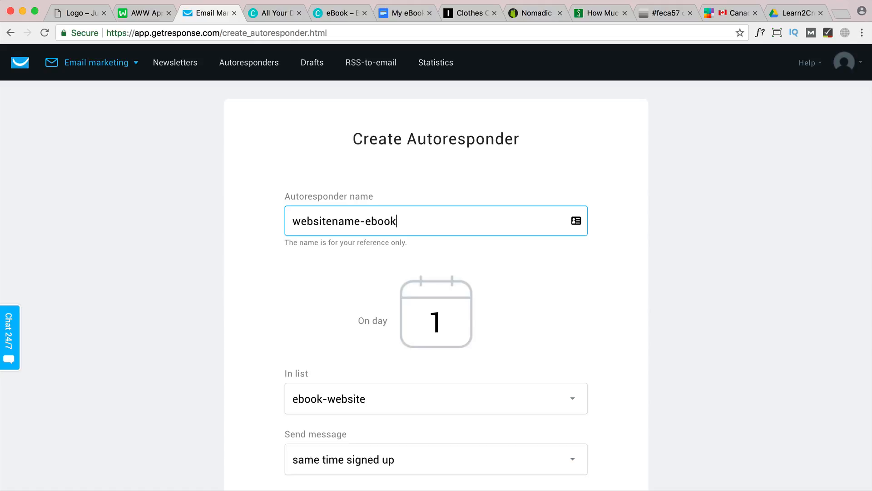
pyautogui.write('itename-ebook')
pyautogui.scroll(-3, 415, 243)
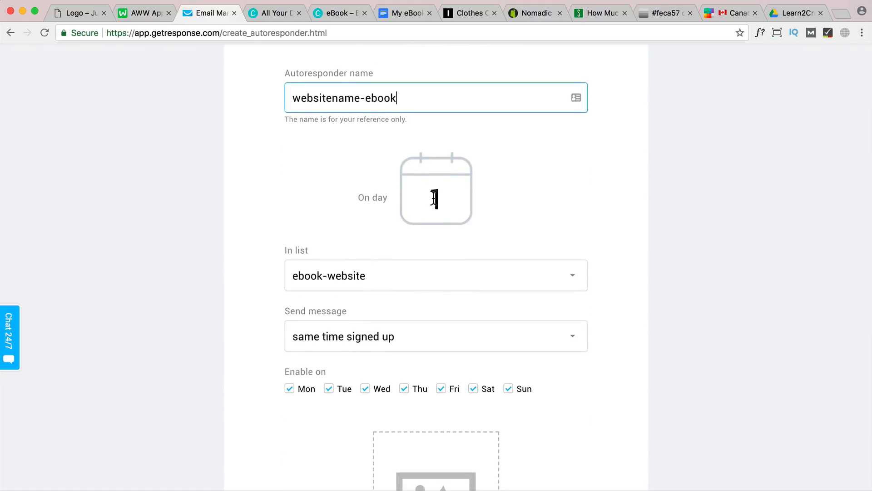
pyautogui.click(433, 199)
pyautogui.doubleClick(431, 198)
pyautogui.write('0')
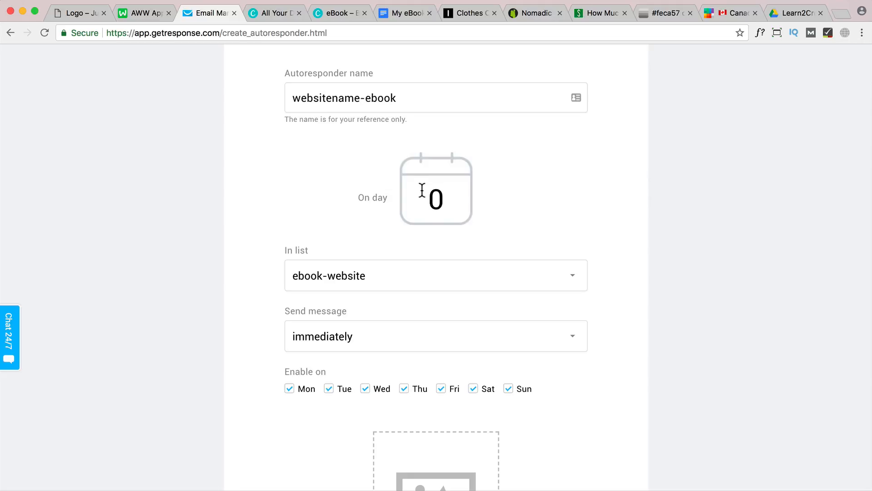
# Assign the autoresponder to the websitename-ebook list and start creating a new email for it
pyautogui.click(381, 275)
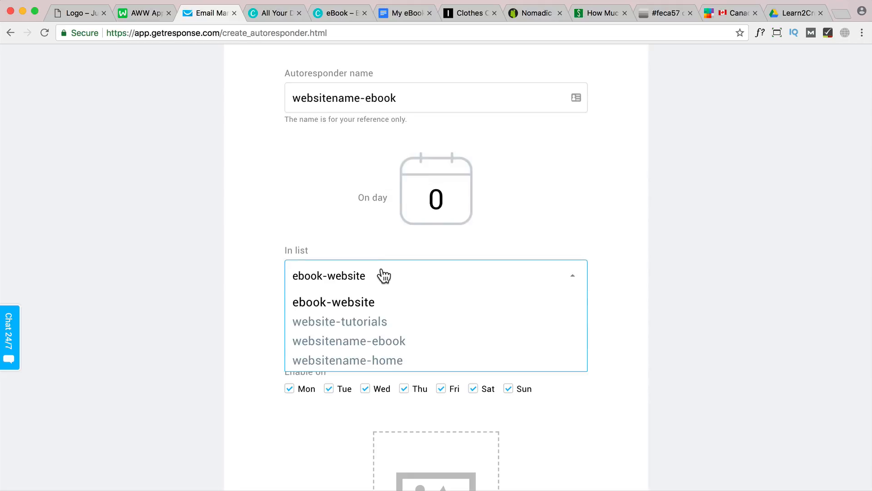
pyautogui.click(385, 346)
pyautogui.scroll(-1, 351, 339)
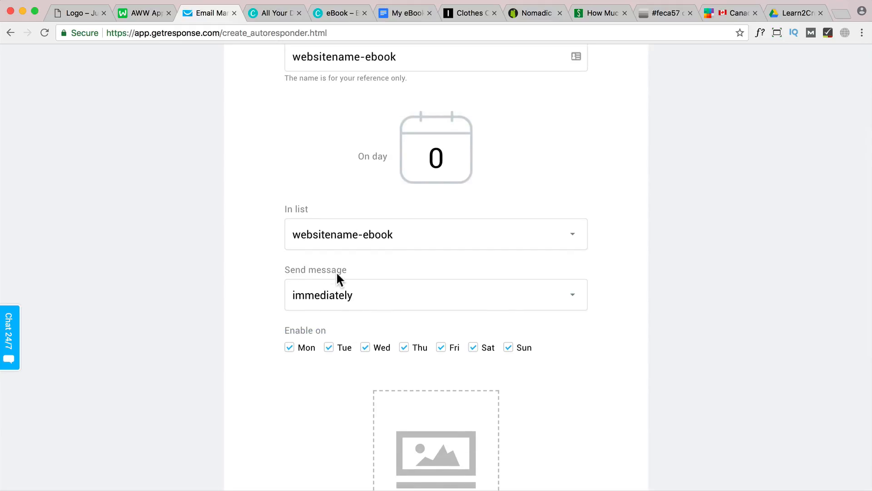
pyautogui.scroll(-2, 357, 304)
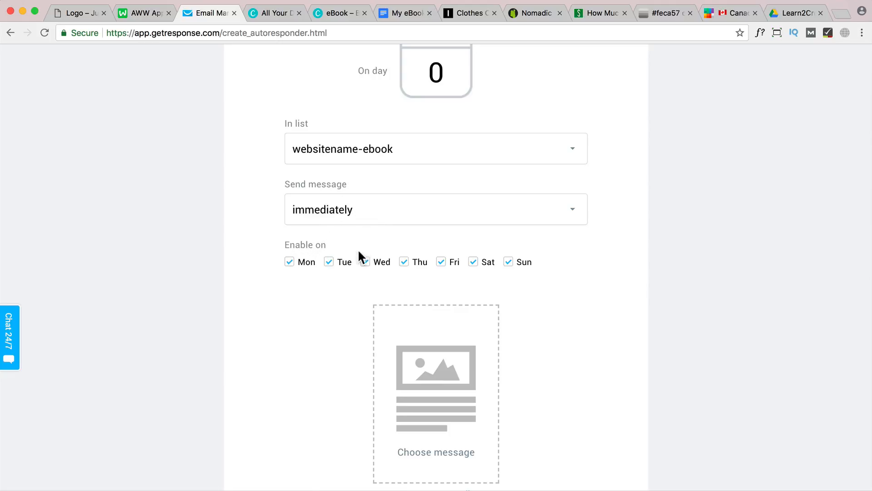
pyautogui.scroll(-3, 505, 280)
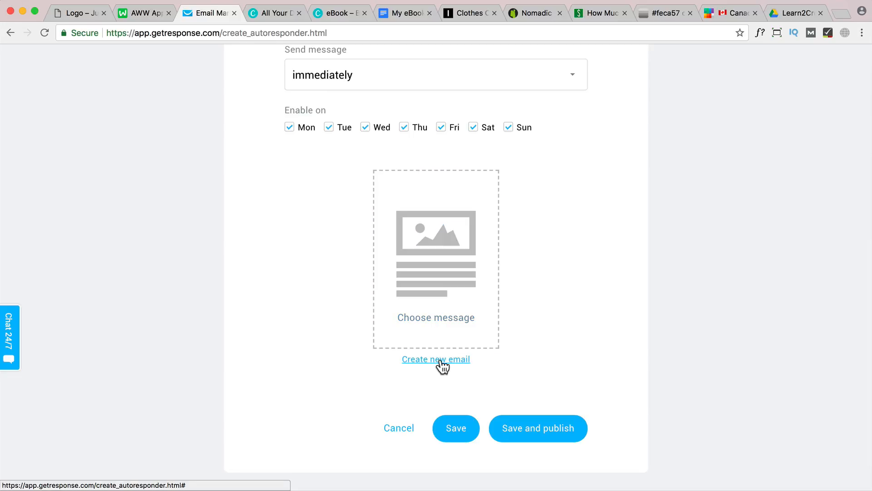
pyautogui.click(440, 360)
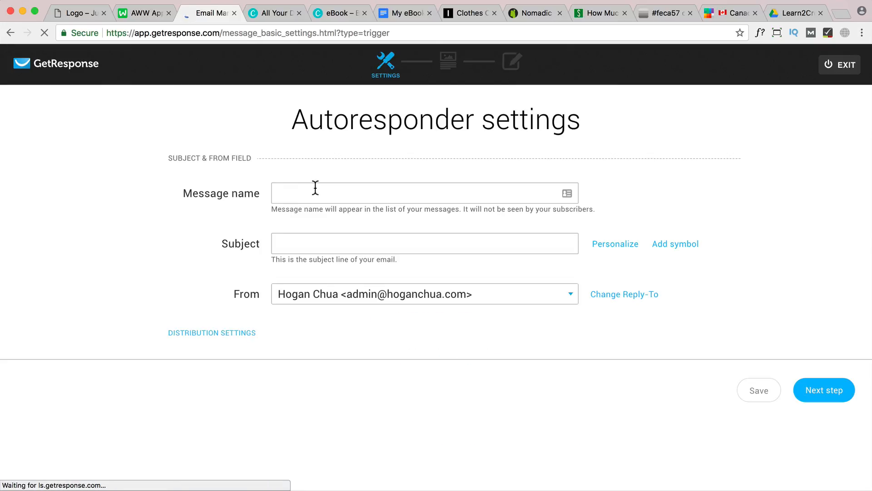
# Set the autoresponder email's message name to eBook
pyautogui.click(390, 197)
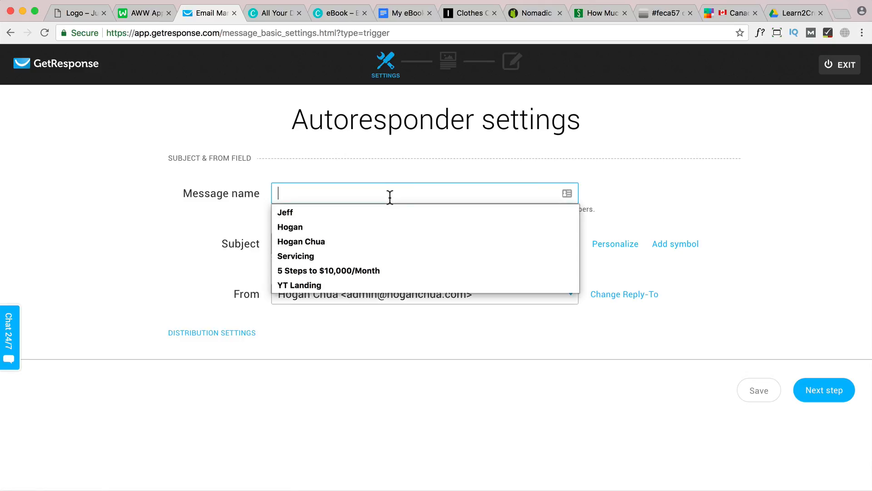
pyautogui.click(527, 171)
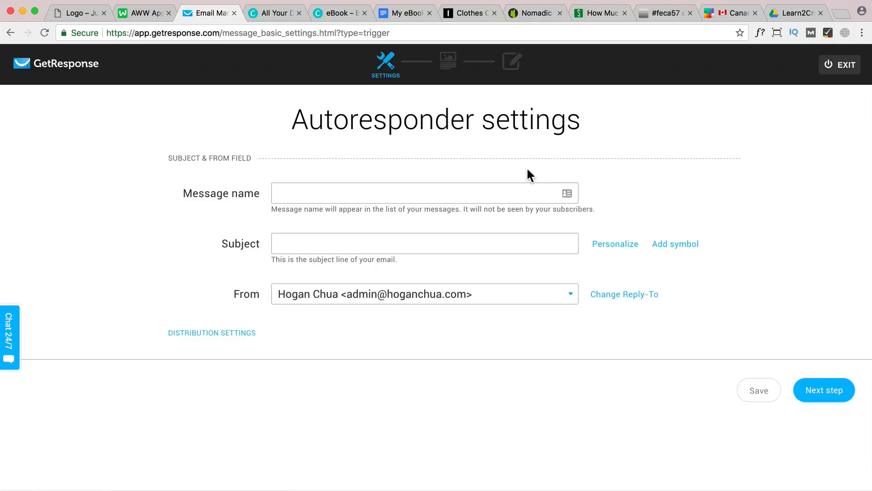
pyautogui.click(495, 194)
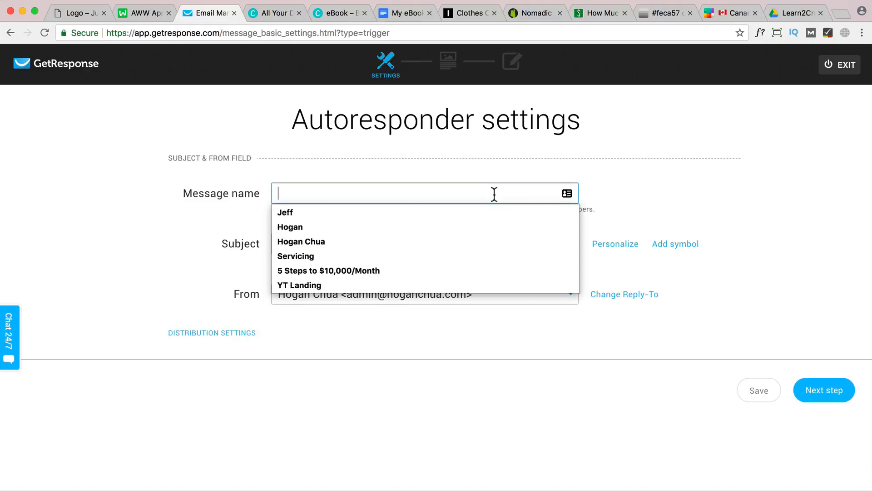
pyautogui.write('ebook')
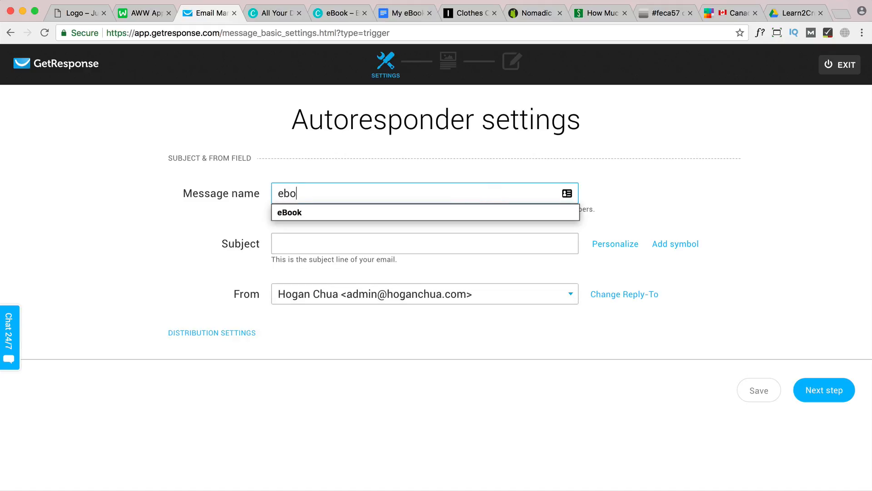
pyautogui.click(399, 211)
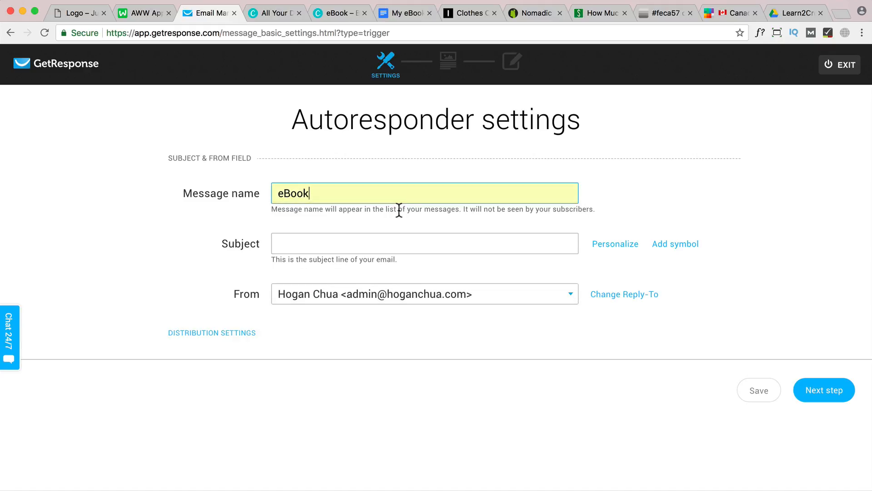
# Set the email subject to "Free Ebook (Inside)" and proceed to template selection
pyautogui.click(339, 245)
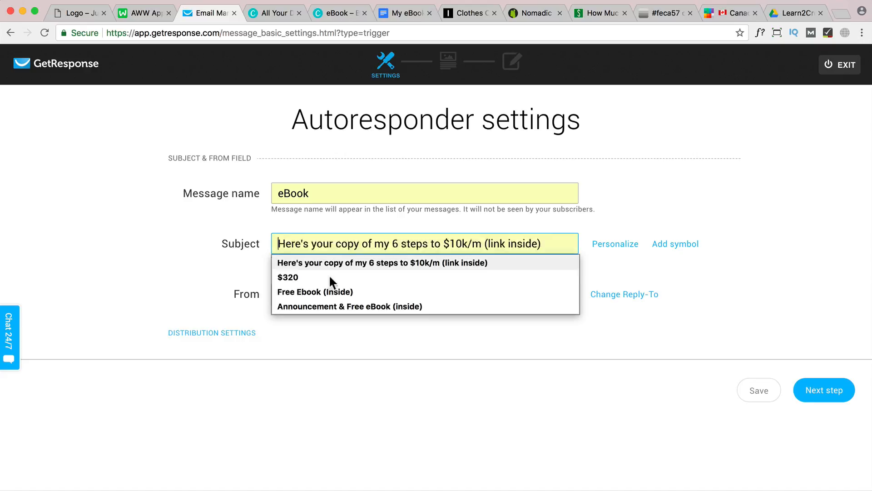
pyautogui.click(319, 293)
pyautogui.click(386, 244)
pyautogui.moveTo(356, 244); pyautogui.dragTo(269, 237)
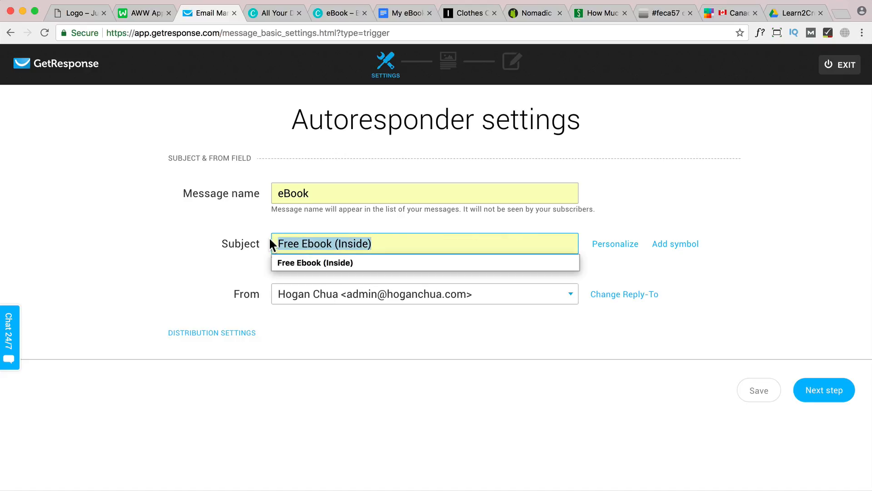
pyautogui.click(607, 228)
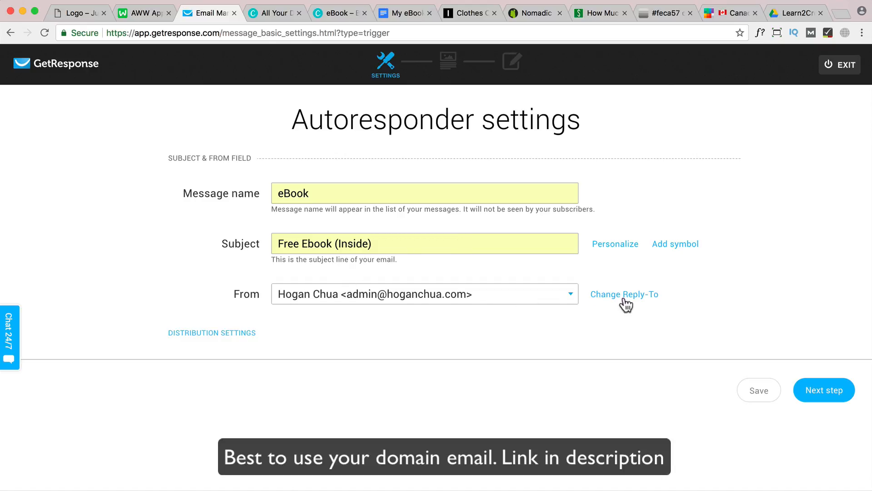
pyautogui.click(841, 393)
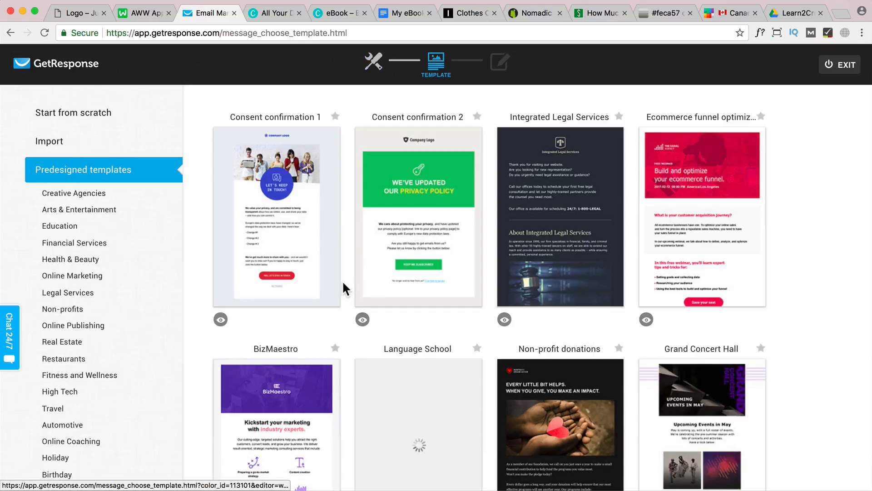
# Choose the "1 column-3" layout from the start-from-scratch templates for the email
pyautogui.scroll(-3, 366, 283)
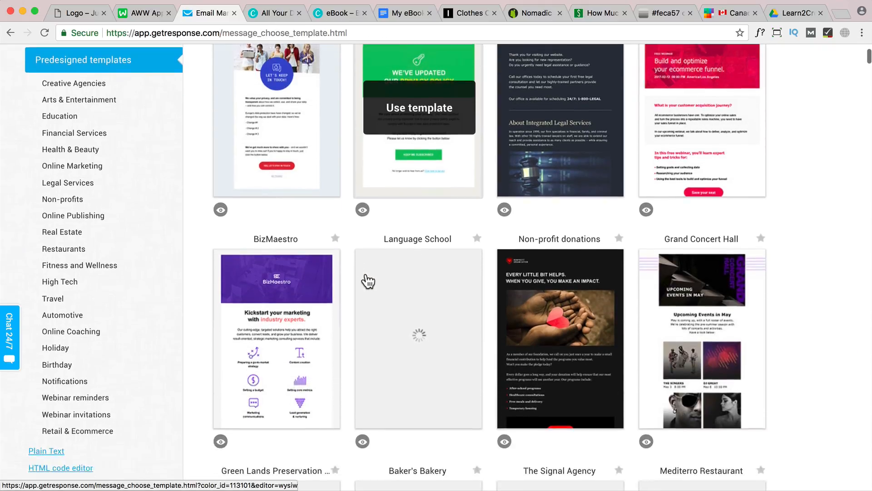
pyautogui.scroll(2, 368, 281)
pyautogui.scroll(-3, 368, 282)
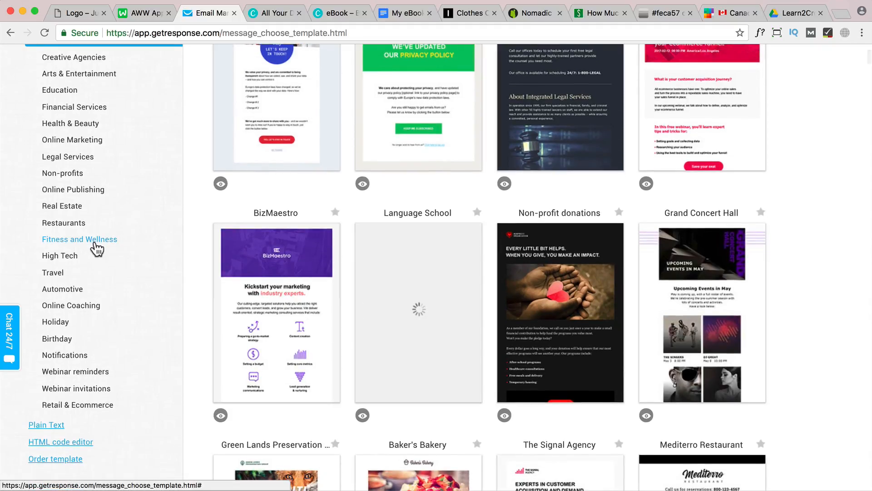
pyautogui.scroll(3, 96, 249)
pyautogui.click(68, 120)
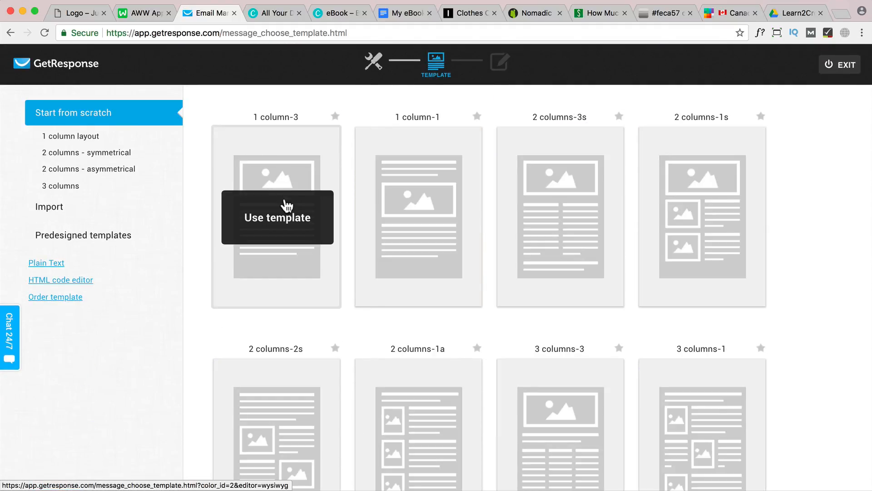
pyautogui.click(288, 205)
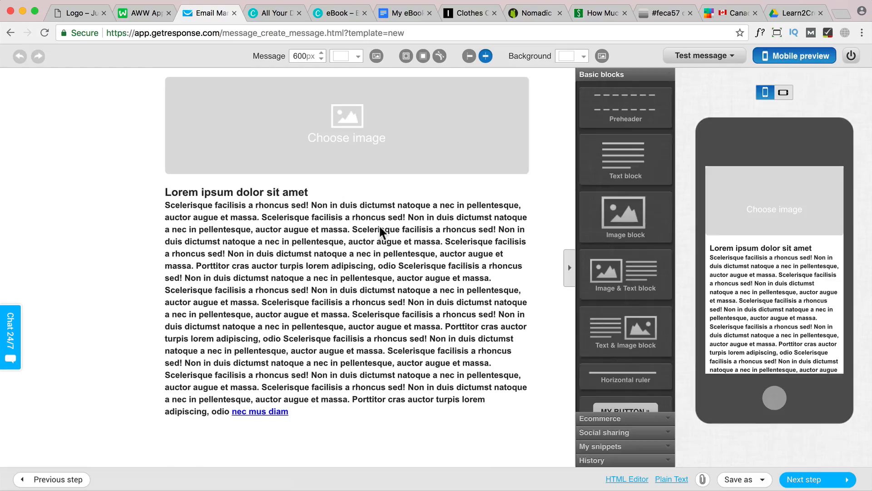
# Delete the placeholder text block and the placeholder image block from the email layout
pyautogui.moveTo(386, 226)
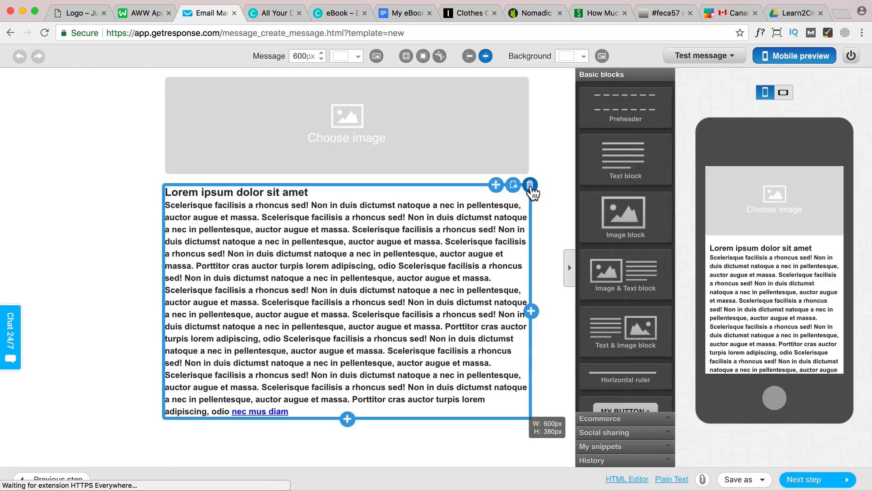
pyautogui.click(530, 184)
pyautogui.click(509, 111)
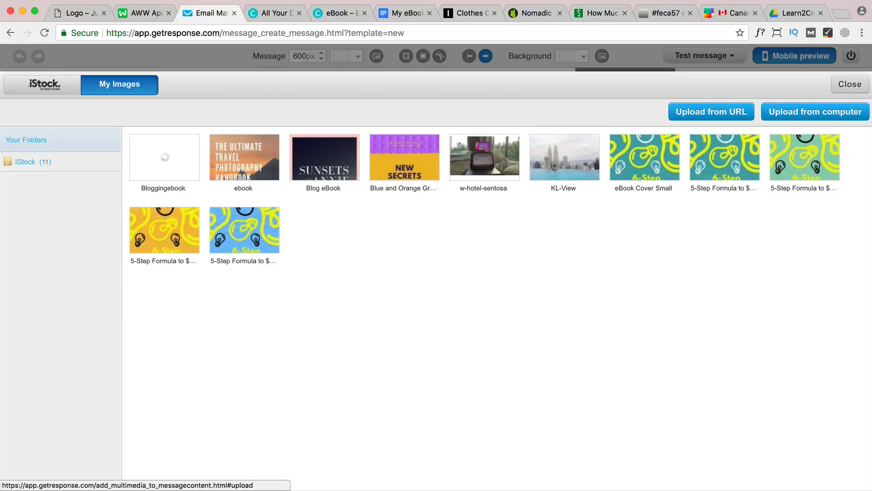
pyautogui.click(851, 85)
pyautogui.moveTo(512, 90)
pyautogui.click(530, 76)
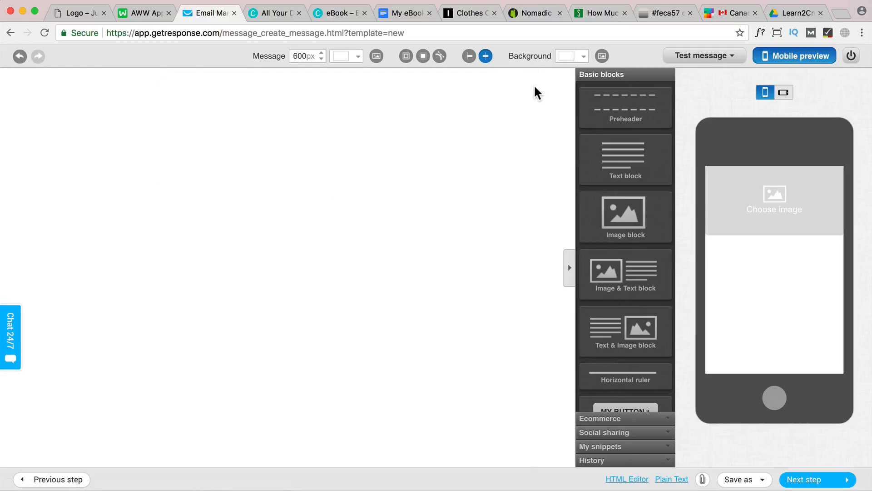
# Add a text block to the empty email and clear its placeholder text
pyautogui.scroll(-2, 634, 249)
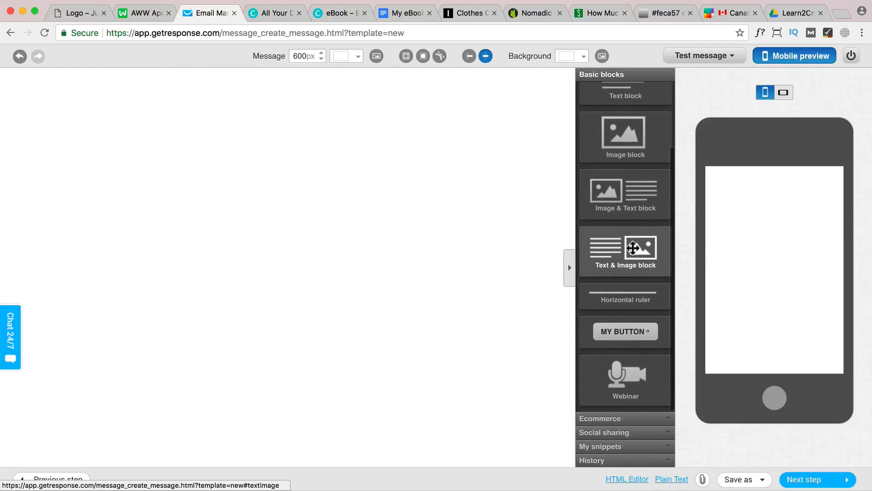
pyautogui.scroll(2, 629, 236)
pyautogui.moveTo(626, 160); pyautogui.dragTo(163, 96)
pyautogui.press('BackSpace')
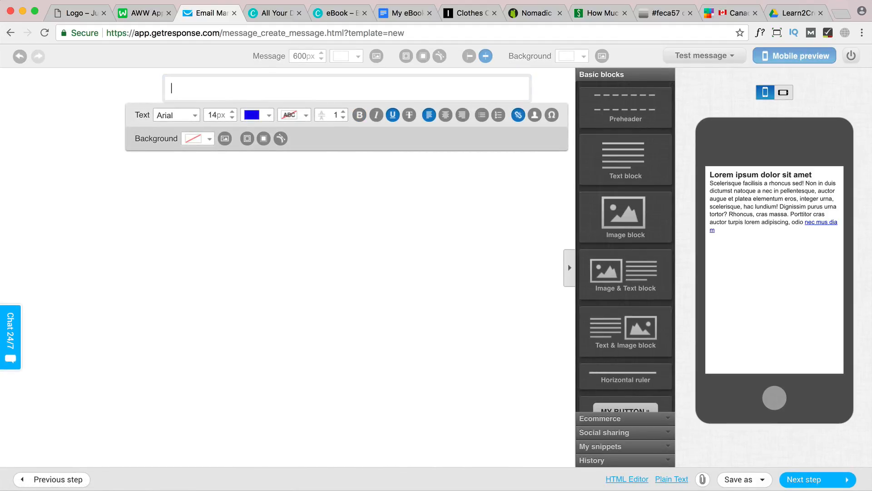
# Write the greeting "Hi [[firstname]]," in plain 18 px text, inserting the first name as a contact data field
pyautogui.write('HI')
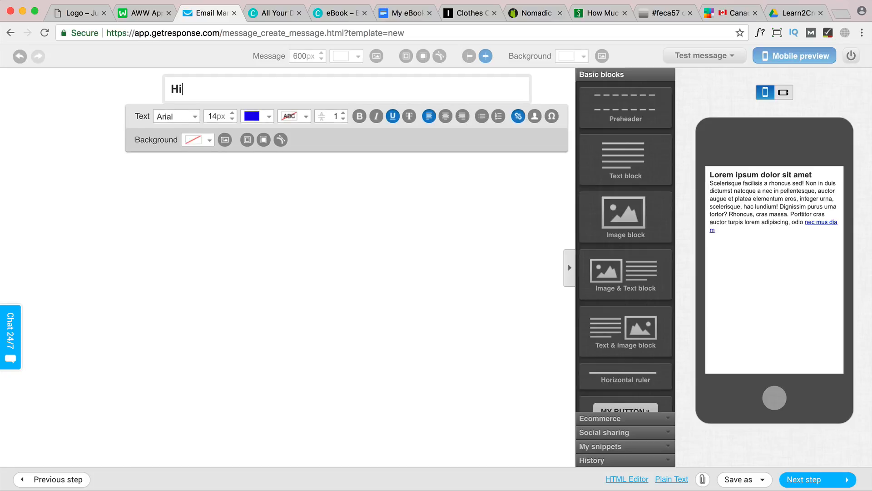
pyautogui.moveTo(195, 90); pyautogui.dragTo(169, 89)
pyautogui.click(223, 90)
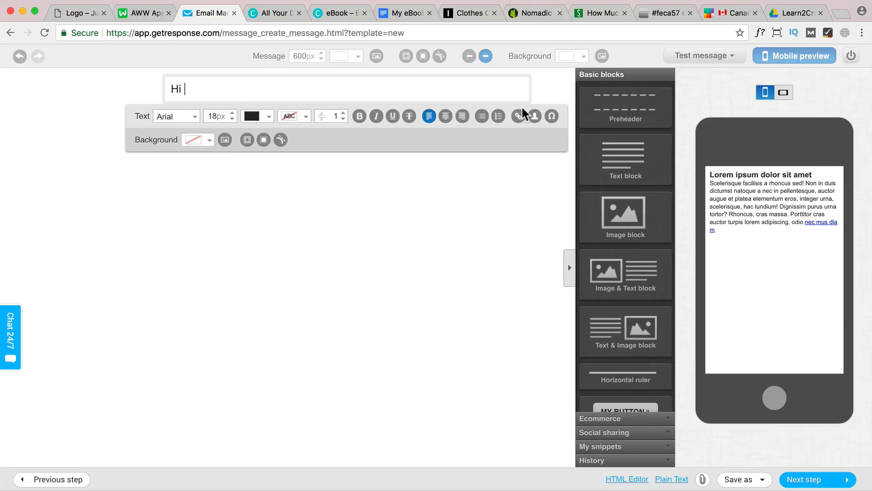
pyautogui.click(536, 117)
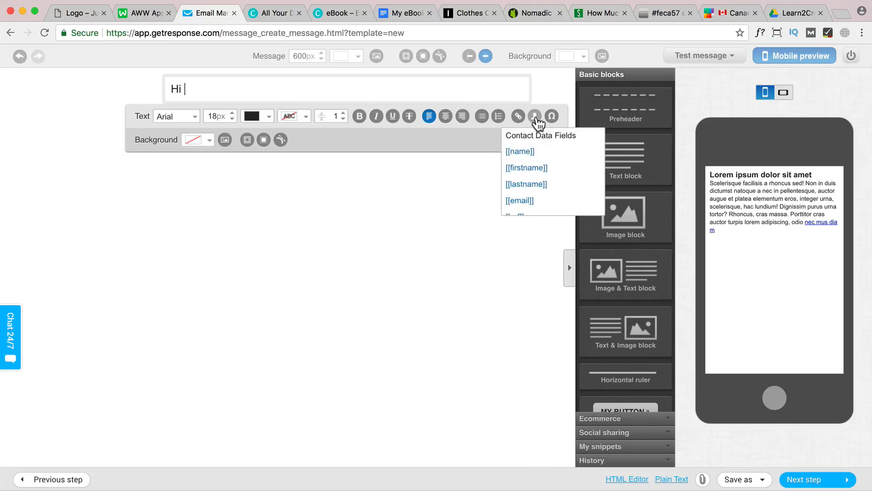
pyautogui.click(538, 168)
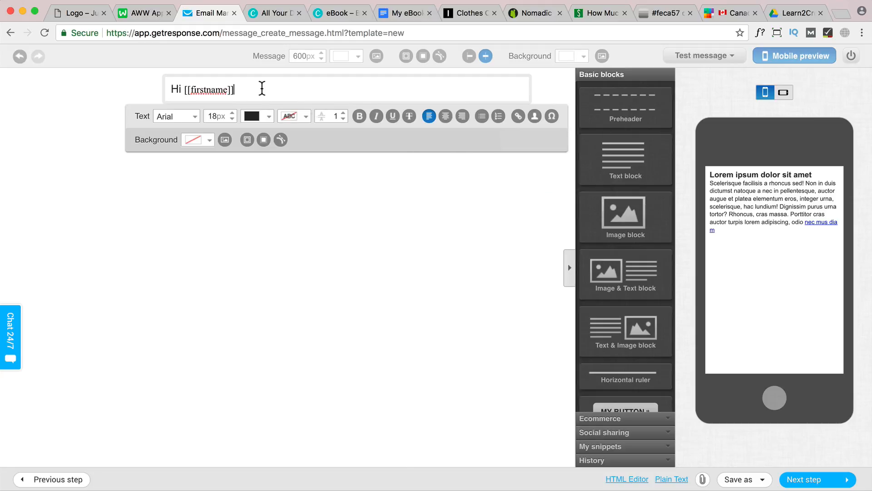
pyautogui.press('Return')
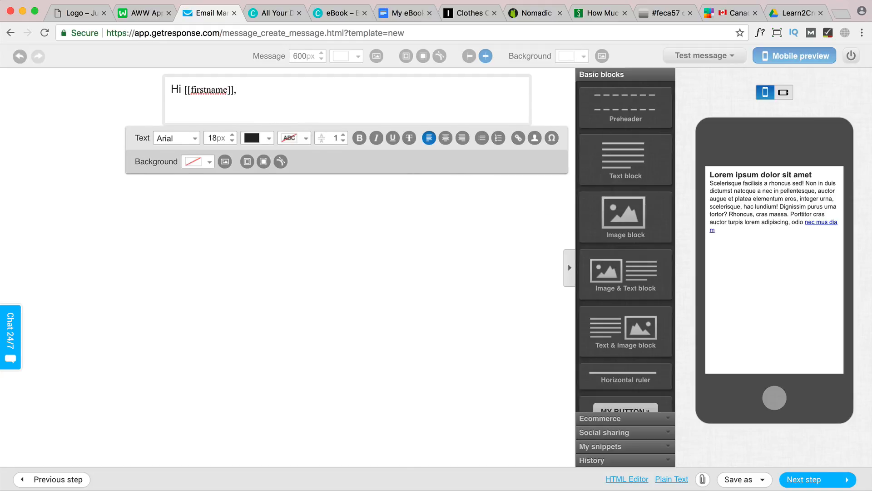
# Add the lines "Thank you for subscribing," and "Here is your free ebook for download." below the greeting
pyautogui.write('Thank you for ')
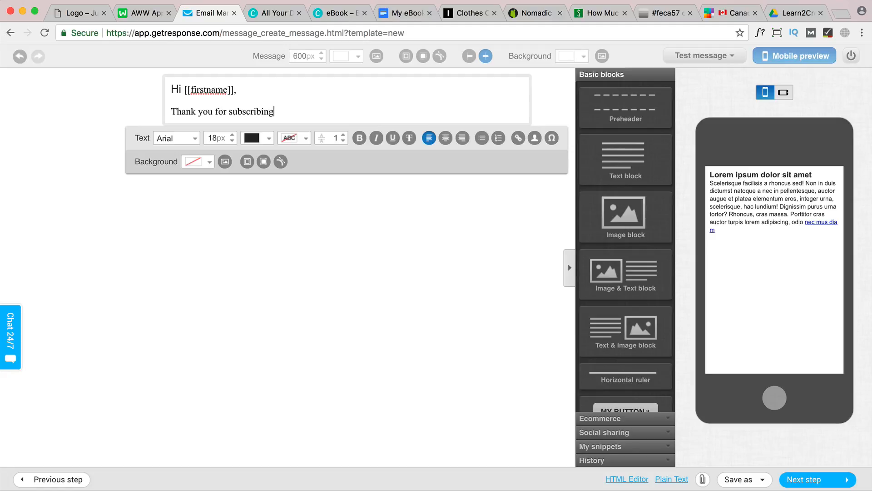
pyautogui.write('subscribing,')
pyautogui.press('Return')
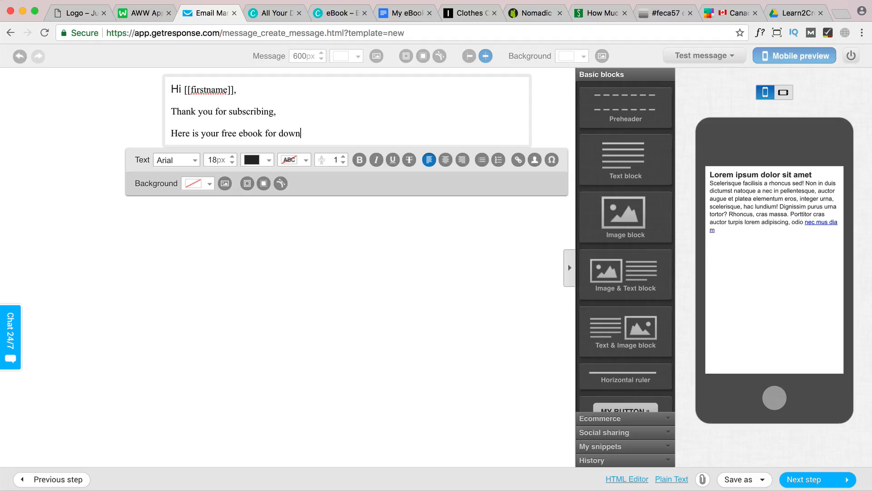
pyautogui.press('Return')
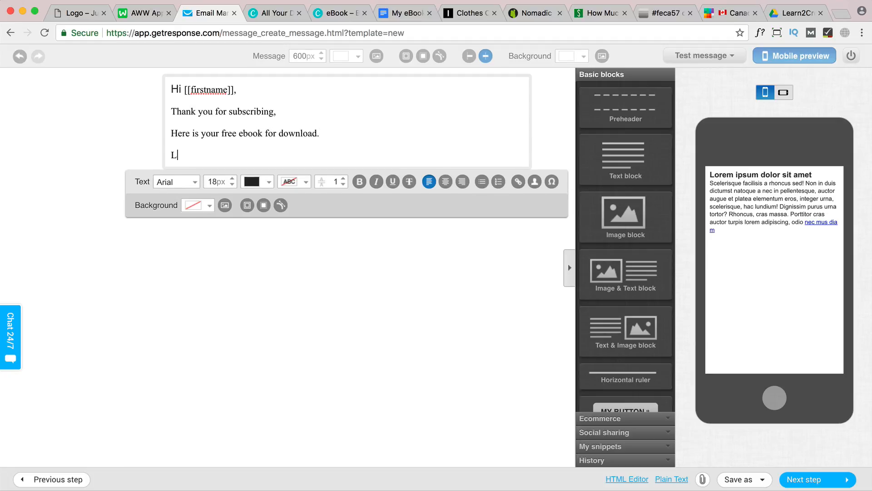
# Finish the email text with "Let me know what you think," and the sign-off "Regards," followed by the sender's first name
pyautogui.write('Let me know what you think,')
pyautogui.press('Return')
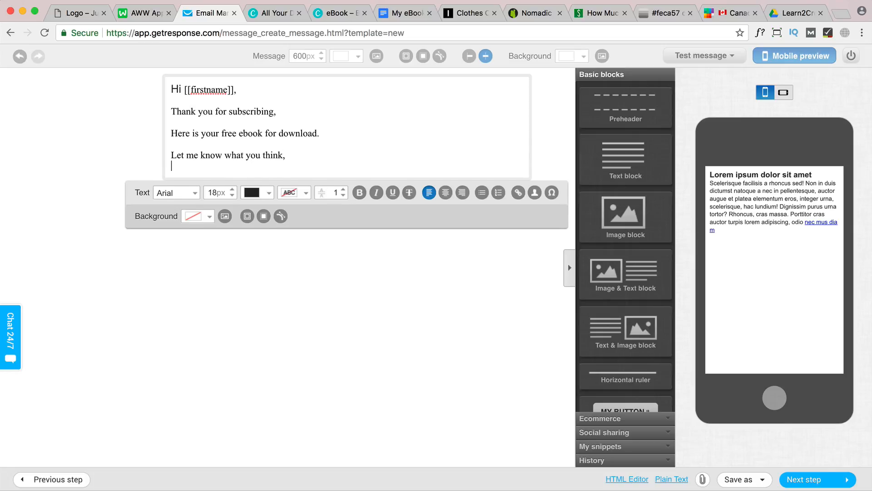
pyautogui.write('Regards')
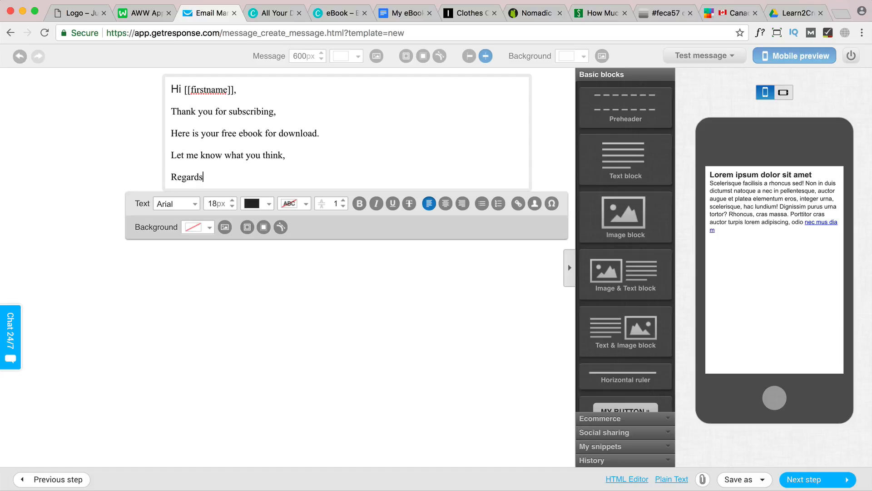
pyautogui.write(',')
pyautogui.press('Return')
pyautogui.write('Hogan')
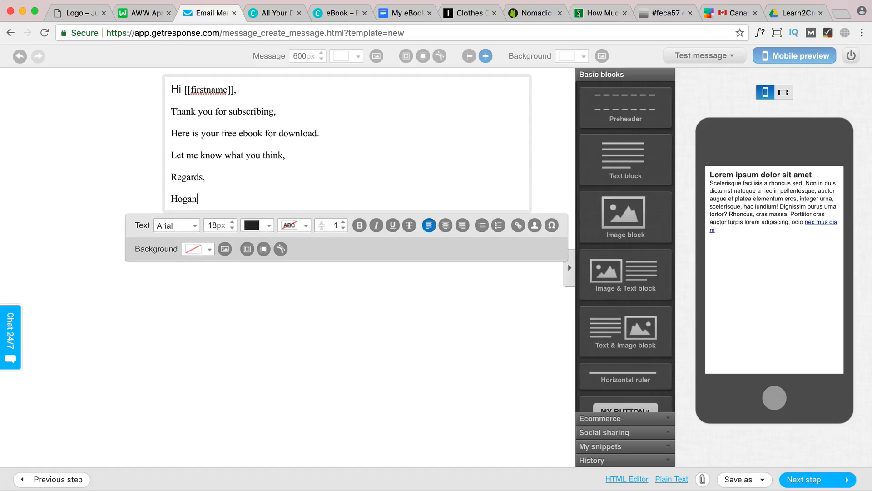
pyautogui.click(321, 133)
pyautogui.moveTo(263, 133); pyautogui.dragTo(223, 133)
pyautogui.click(321, 134)
# Switch to Google Drive and upload My eBook Tutorial.pdf from the Desktop to the Learn2Create folder
pyautogui.click(397, 12)
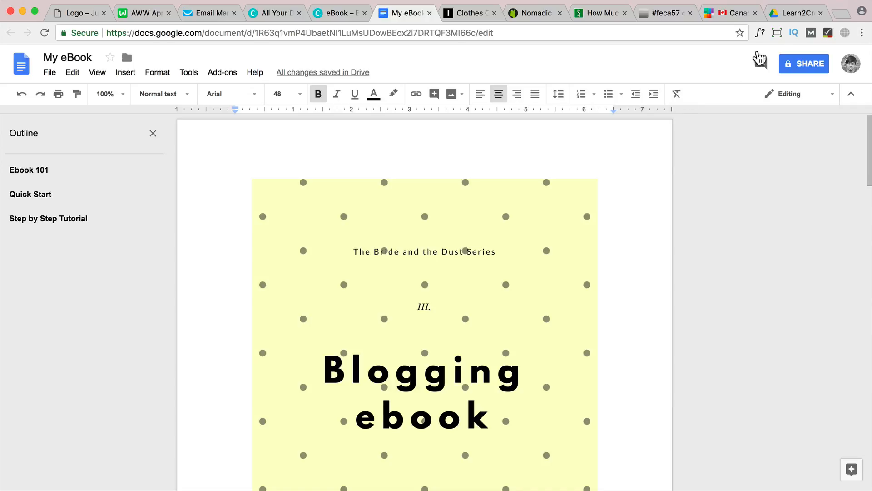
pyautogui.click(793, 14)
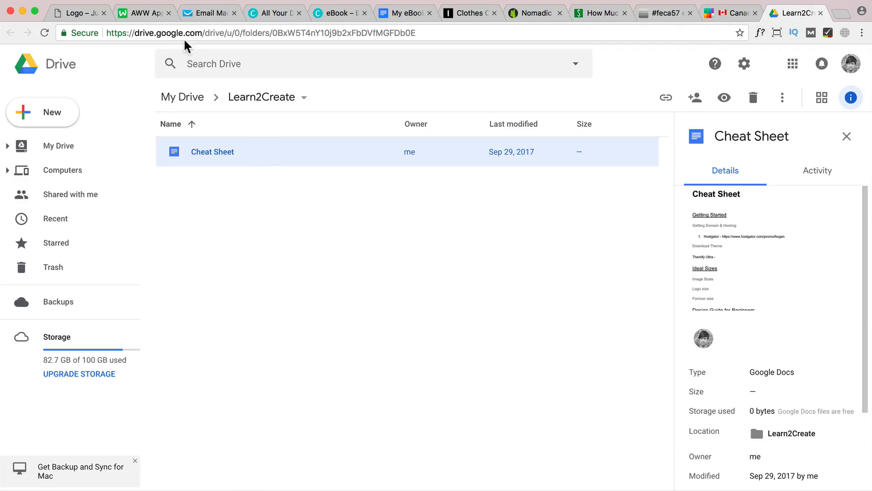
pyautogui.moveTo(205, 33); pyautogui.dragTo(107, 32)
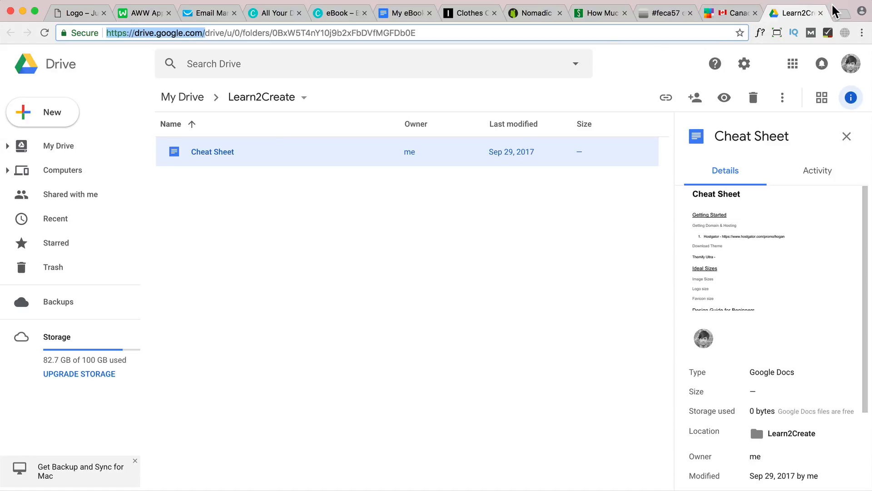
pyautogui.click(48, 114)
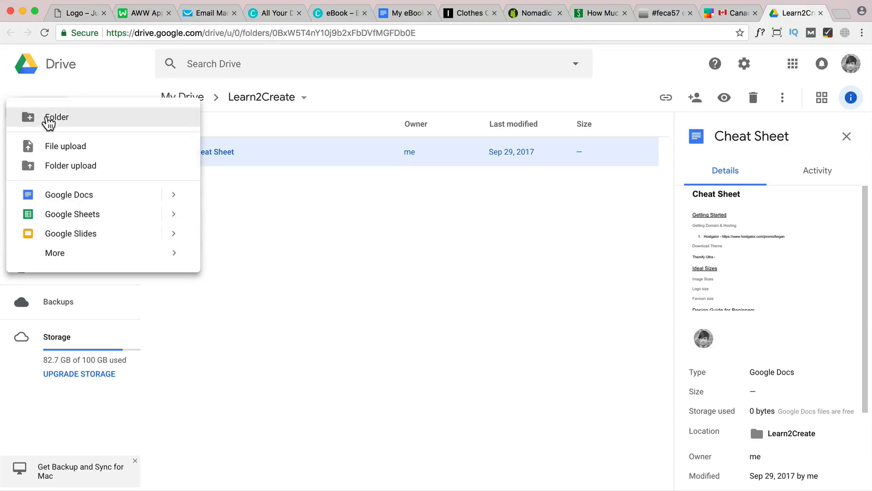
pyautogui.click(77, 150)
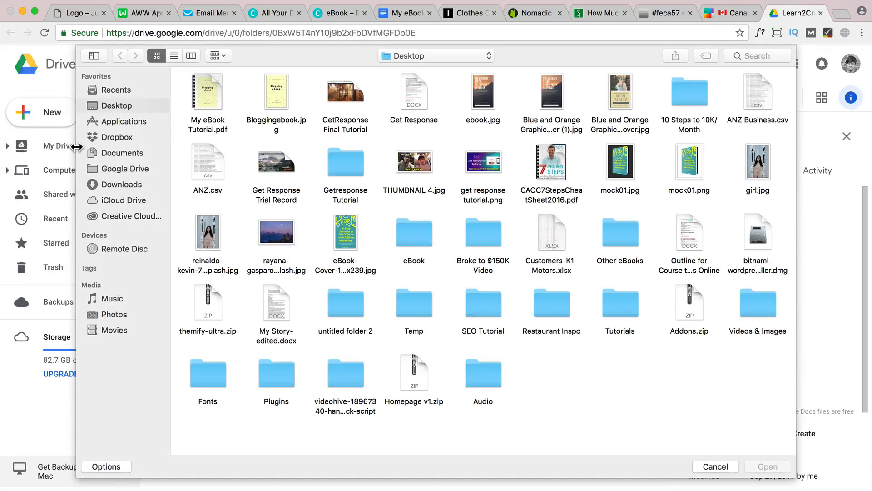
pyautogui.click(212, 98)
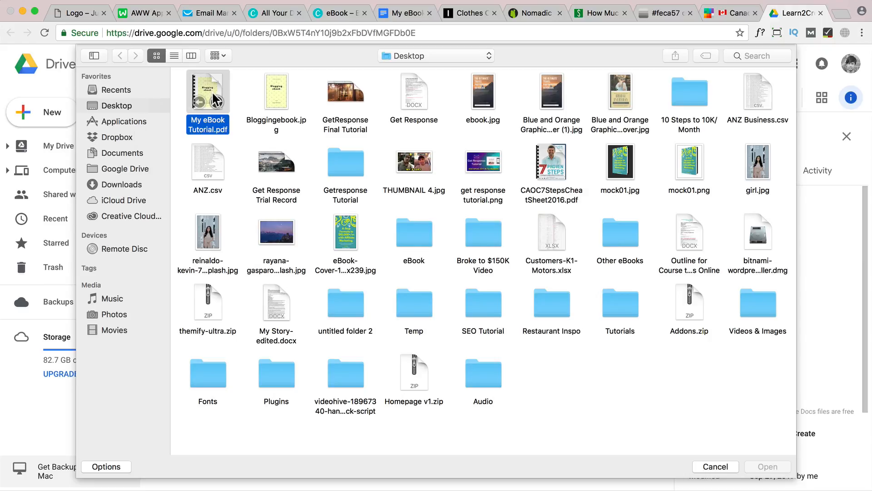
pyautogui.click(774, 468)
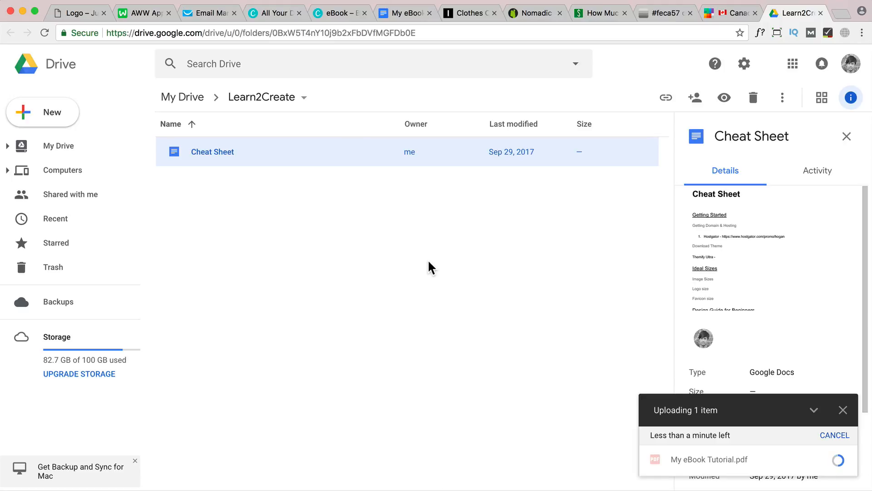
# Turn on link sharing for the uploaded My eBook Tutorial.pdf and get its shareable link
pyautogui.click(280, 182)
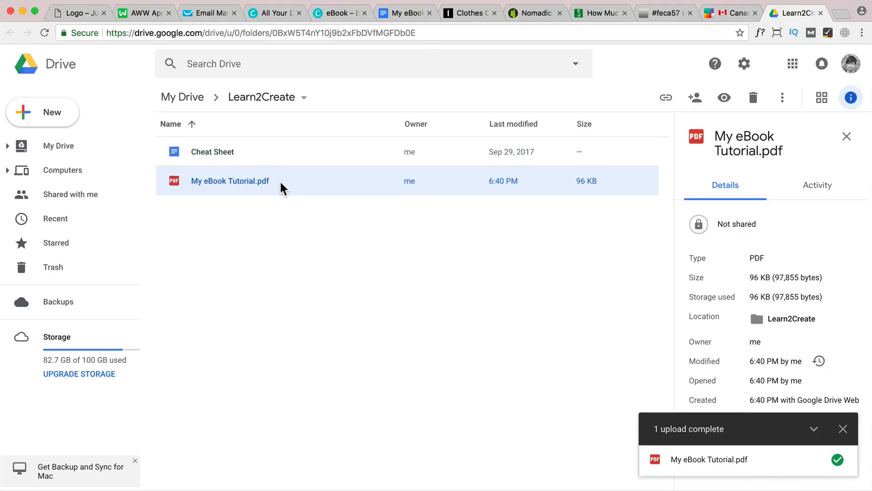
pyautogui.rightClick(236, 177)
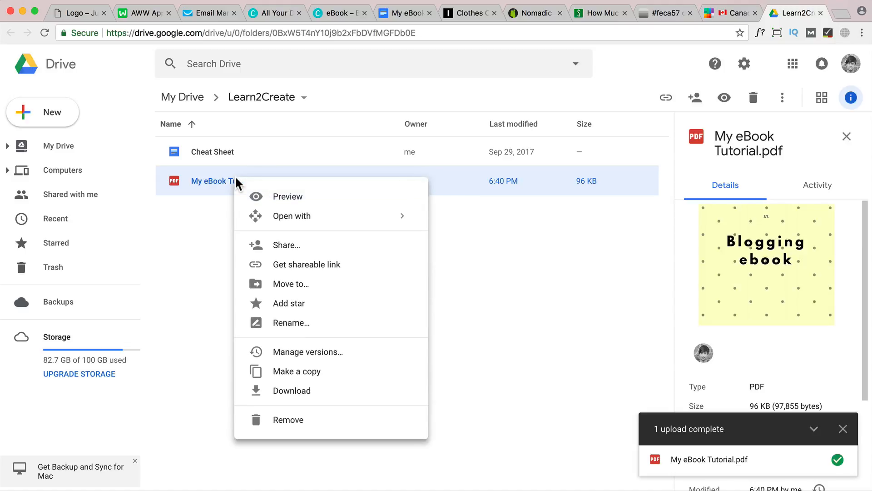
pyautogui.click(291, 264)
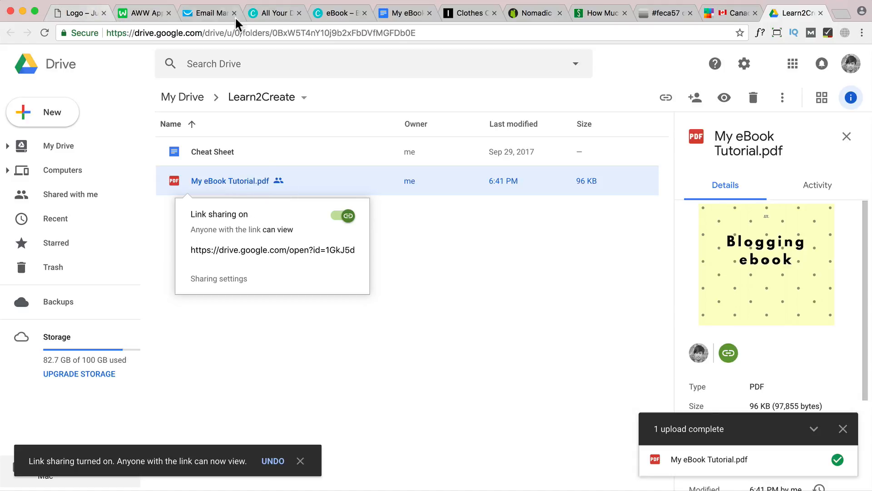
# Return to the GetResponse email and link the words "free ebook for download" to the PDF's Google Drive share URL
pyautogui.click(200, 12)
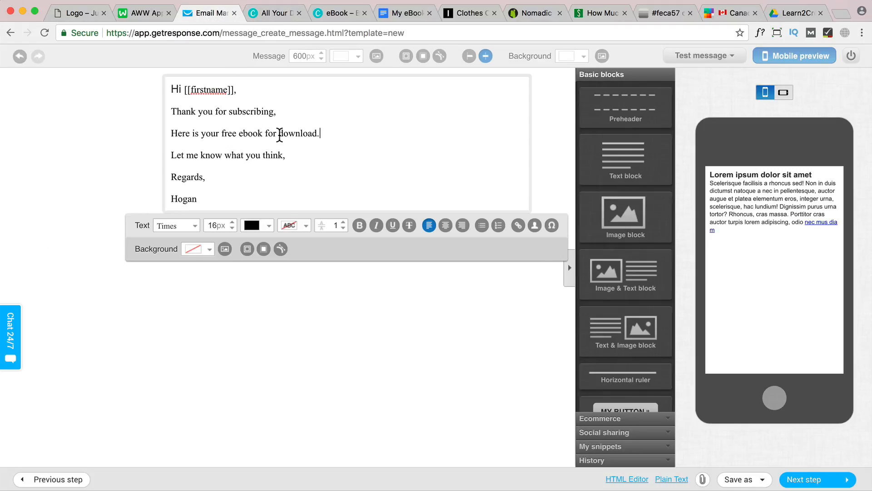
pyautogui.moveTo(222, 133); pyautogui.dragTo(312, 133)
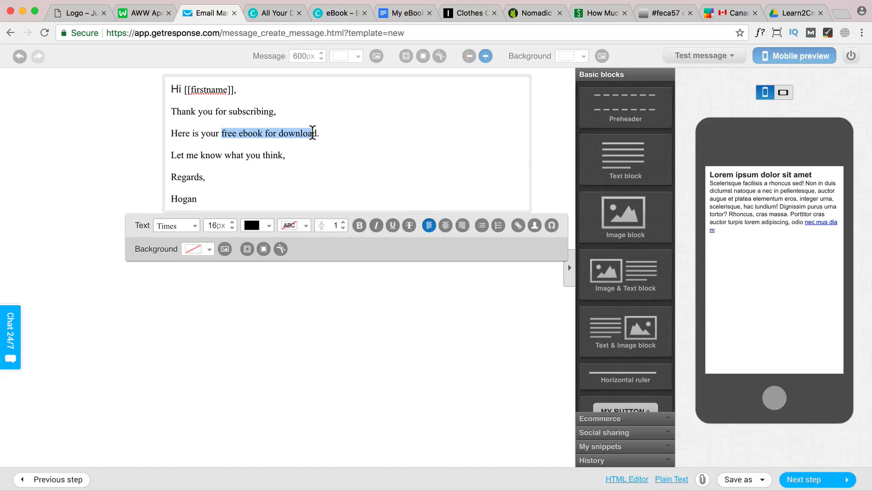
pyautogui.click(518, 226)
pyautogui.click(453, 245)
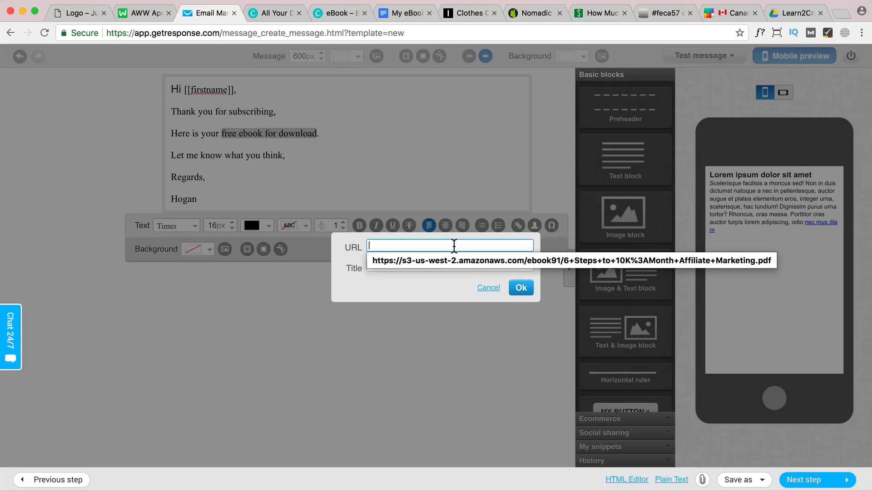
pyautogui.press('super+v')
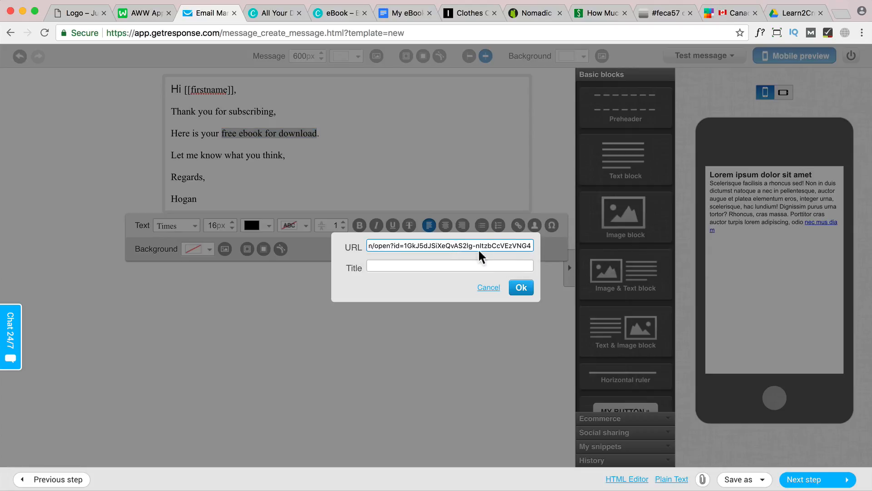
pyautogui.press('super+a')
pyautogui.click(519, 288)
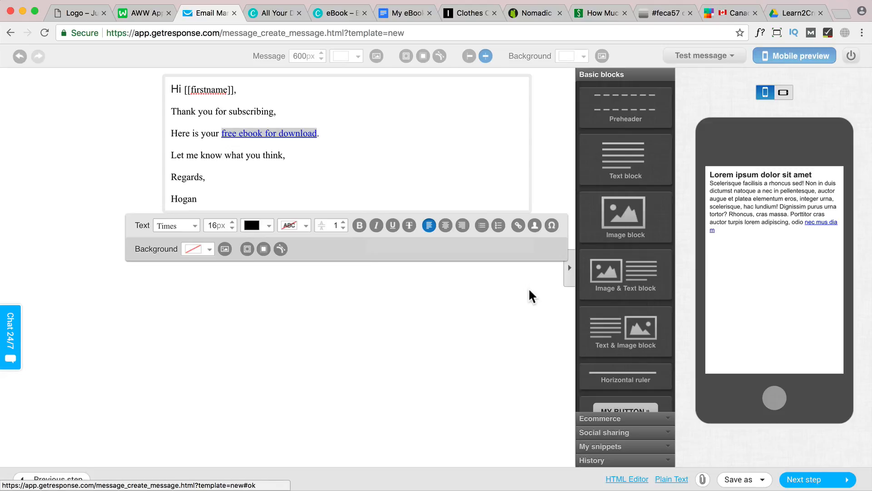
pyautogui.click(326, 183)
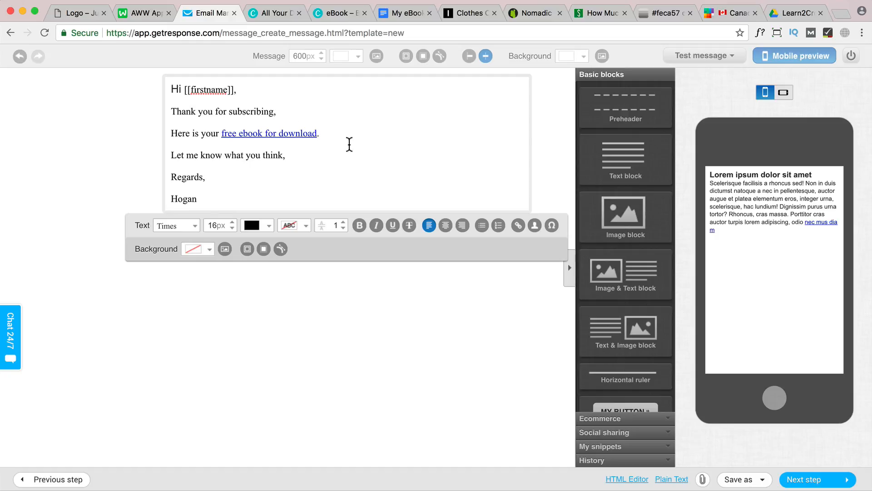
# Send a test message of the email to the preselected sender address
pyautogui.scroll(-3, 626, 305)
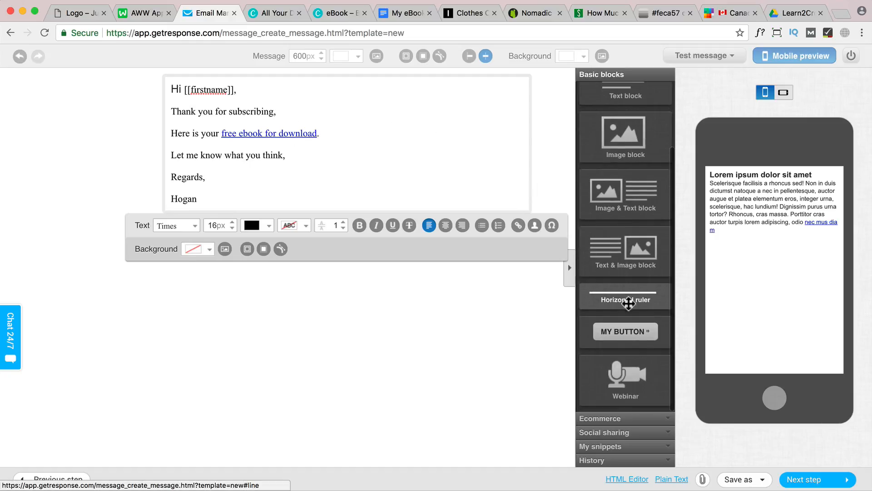
pyautogui.scroll(3, 623, 308)
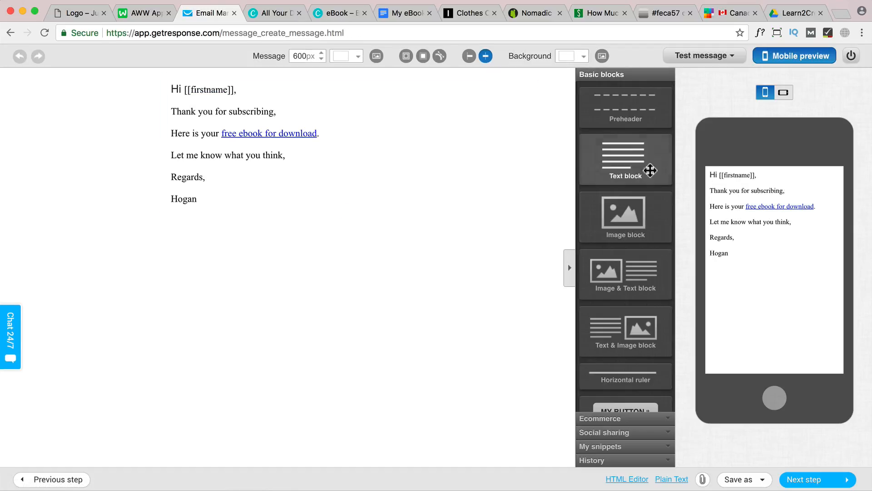
pyautogui.click(712, 67)
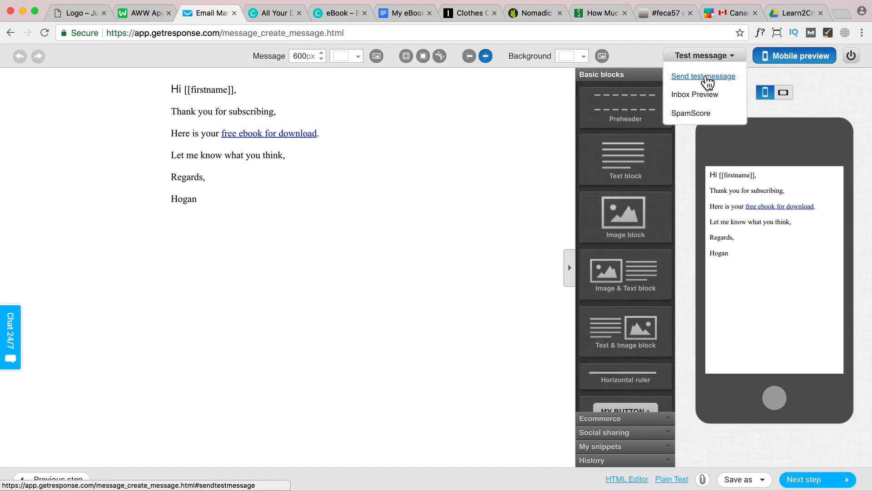
pyautogui.click(704, 77)
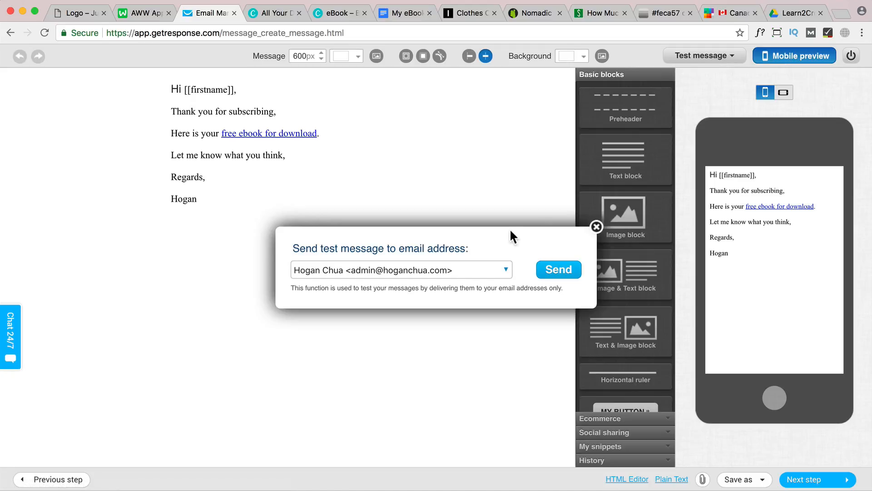
pyautogui.click(552, 269)
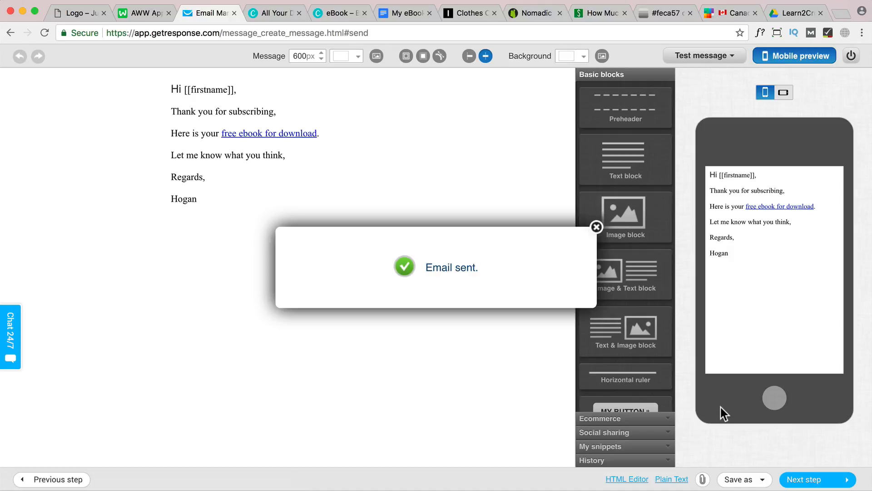
# Switch to Gmail, check the received test email's greeting, open its ebook link and look through the PDF
pyautogui.click(802, 12)
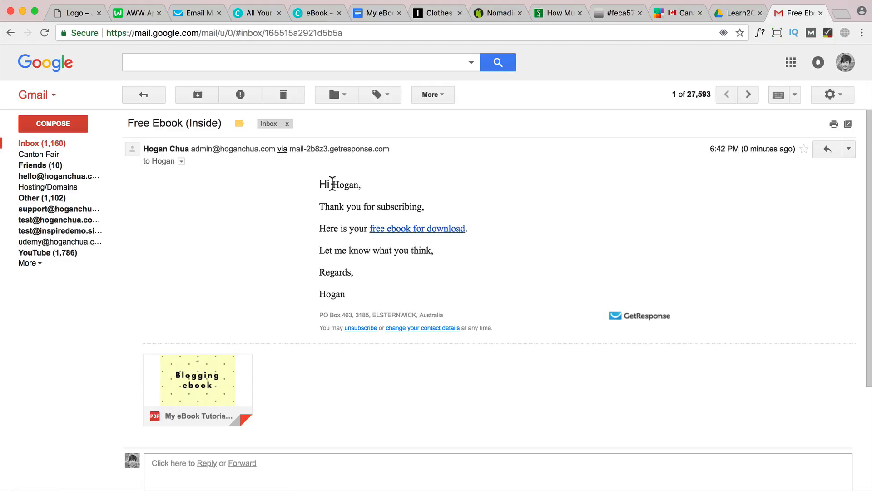
pyautogui.moveTo(330, 184); pyautogui.dragTo(320, 183)
pyautogui.click(414, 232)
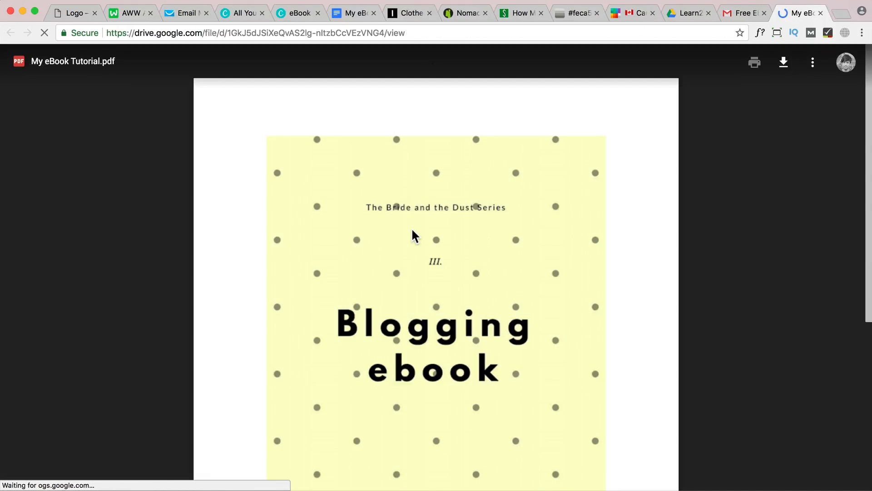
pyautogui.scroll(-4, 624, 269)
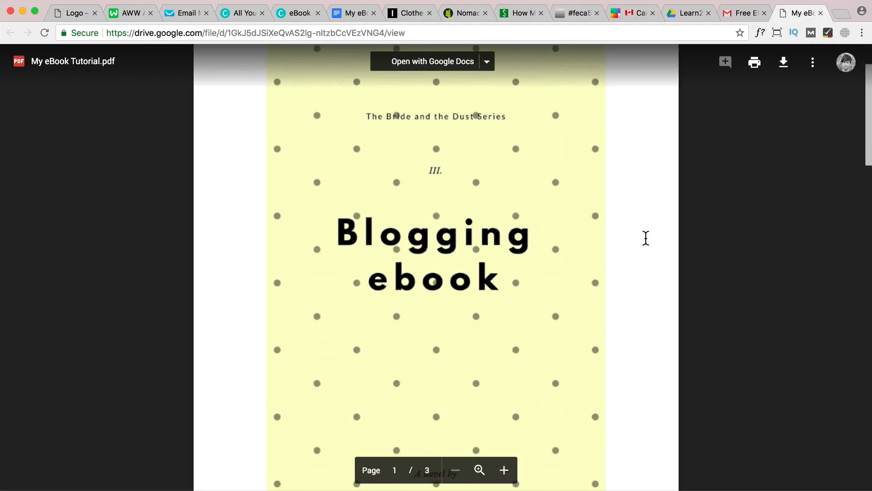
pyautogui.scroll(-20, 646, 238)
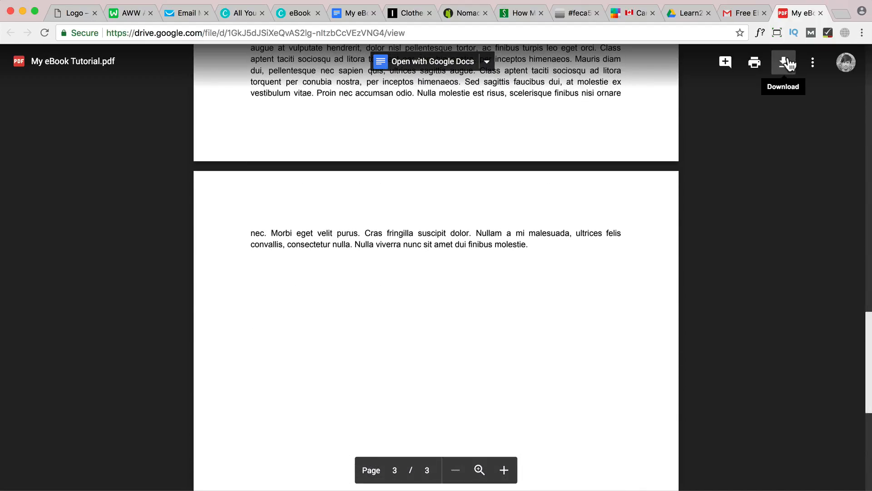
# Return to the GetResponse autoresponder setup, keep the eBook message on day 0 for the websitename-ebook list, and save and publish it
pyautogui.click(181, 14)
pyautogui.click(821, 481)
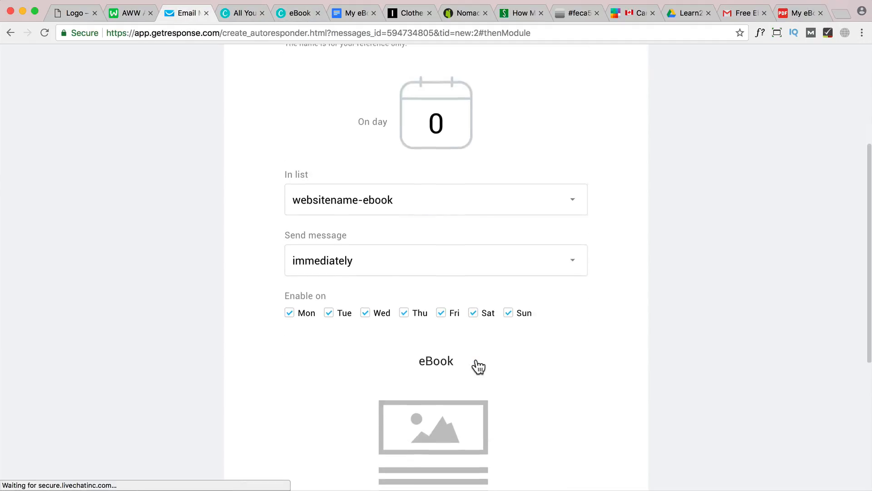
pyautogui.scroll(-3, 477, 363)
pyautogui.scroll(-3, 477, 368)
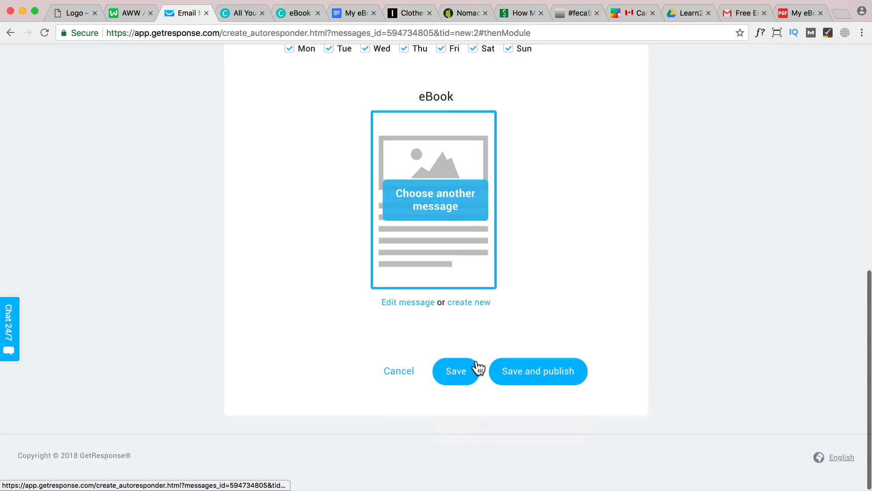
pyautogui.click(545, 383)
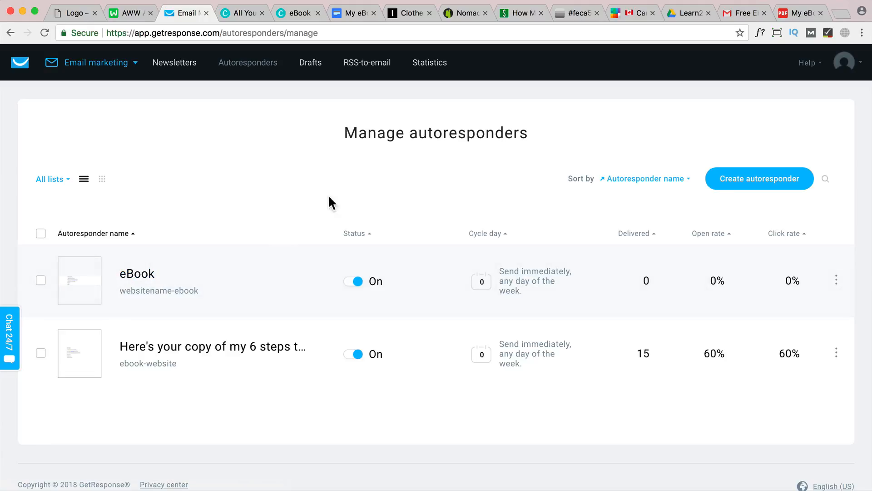
# Switch to the website's home page and look over its sidebar e-book form, Simple and Modern newsletter forms and footer subscribe form
pyautogui.click(78, 15)
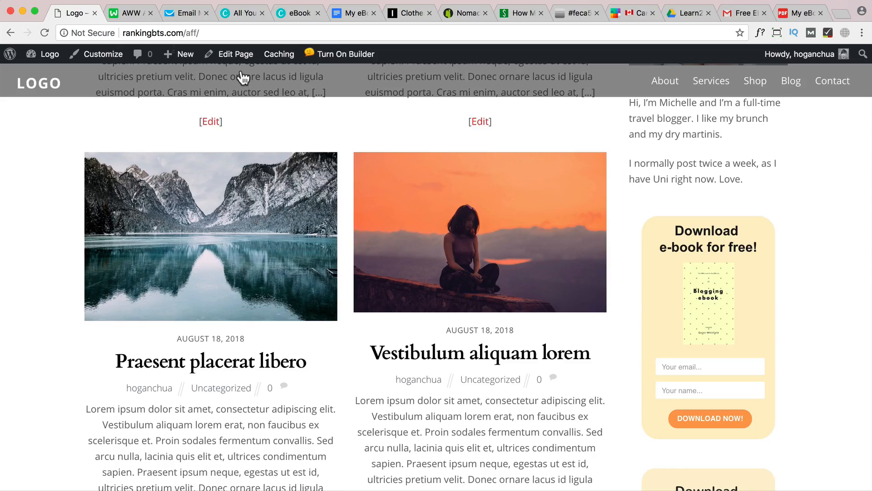
pyautogui.scroll(5, 383, 175)
pyautogui.scroll(-5, 387, 175)
pyautogui.scroll(-8, 387, 175)
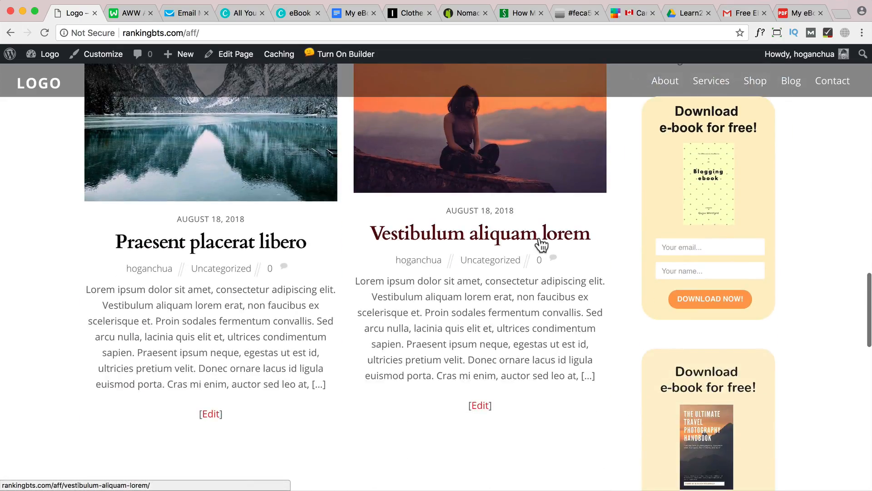
pyautogui.scroll(5, 551, 248)
pyautogui.click(704, 209)
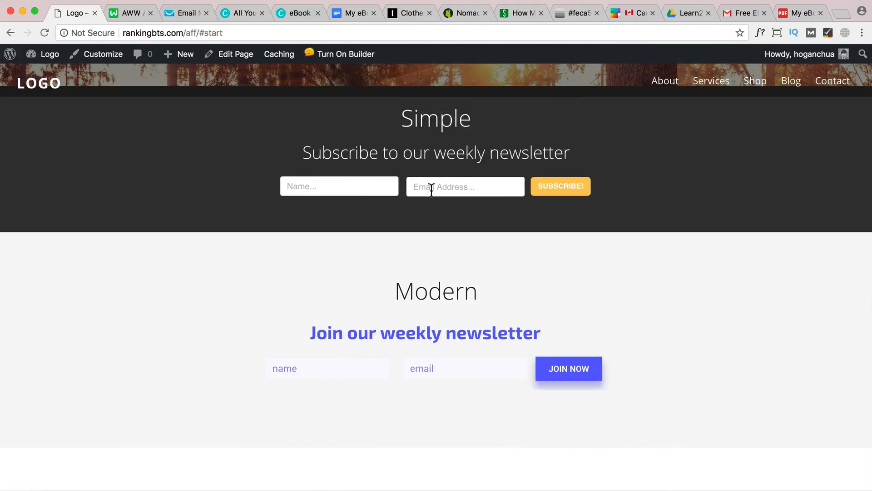
pyautogui.scroll(-20, 434, 218)
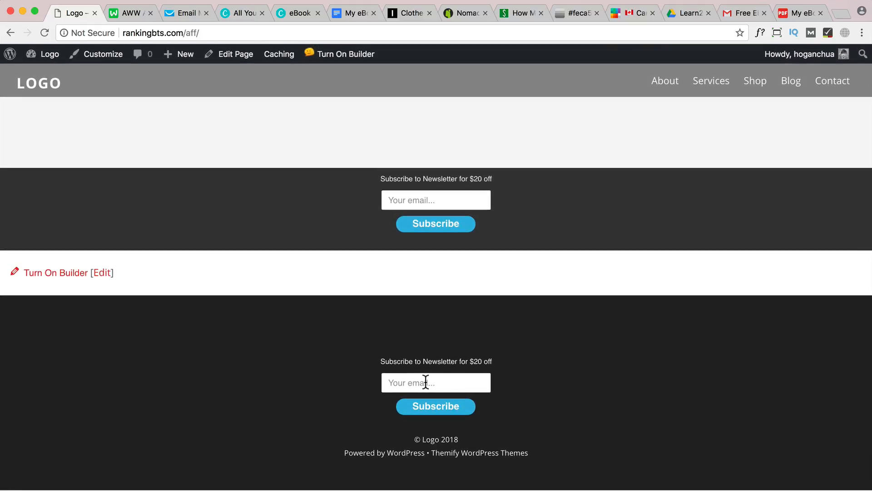
pyautogui.click(184, 14)
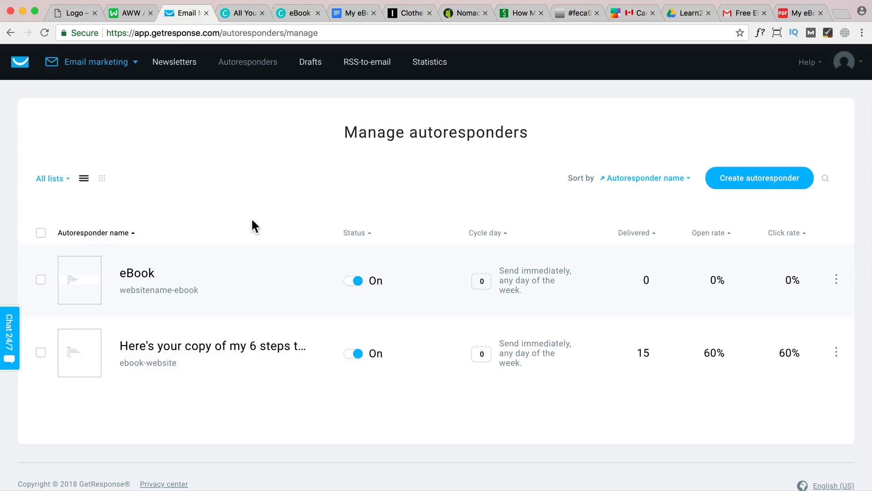
# Submit a test sign-up on the website's Blogging ebook sidebar form with the subscriber's saved e-mail address and first name
pyautogui.click(73, 12)
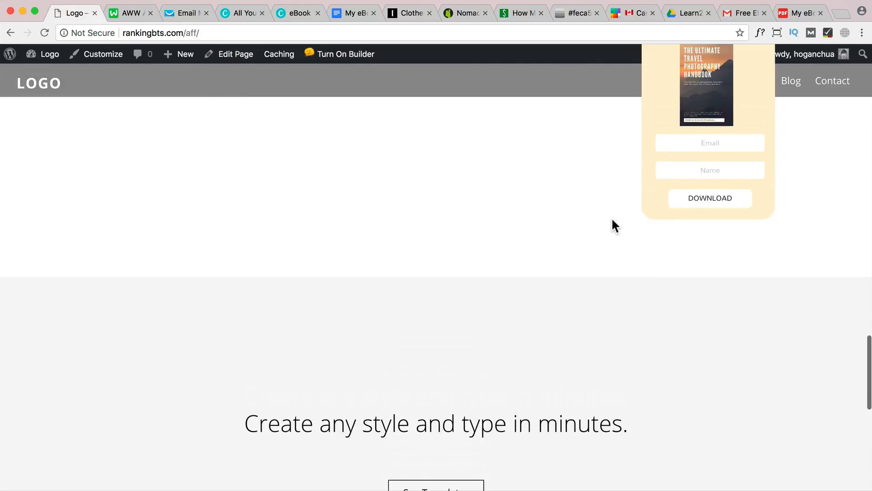
pyautogui.scroll(10, 612, 217)
pyautogui.click(697, 306)
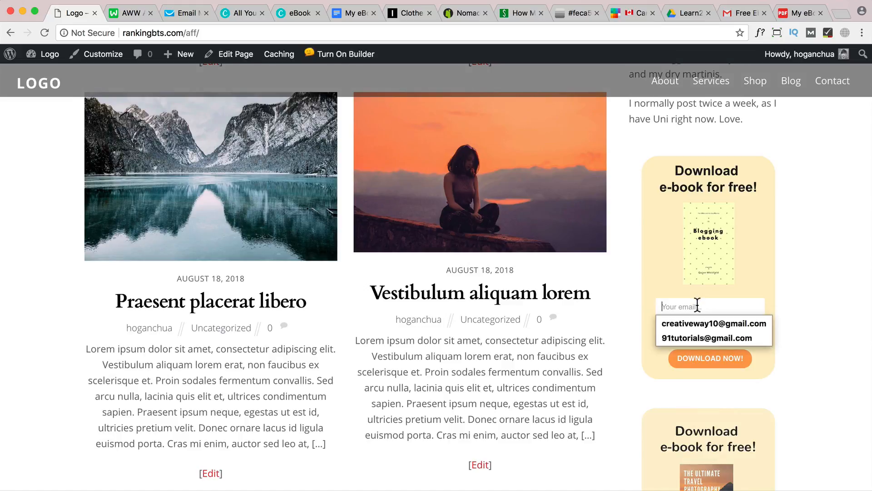
pyautogui.click(695, 324)
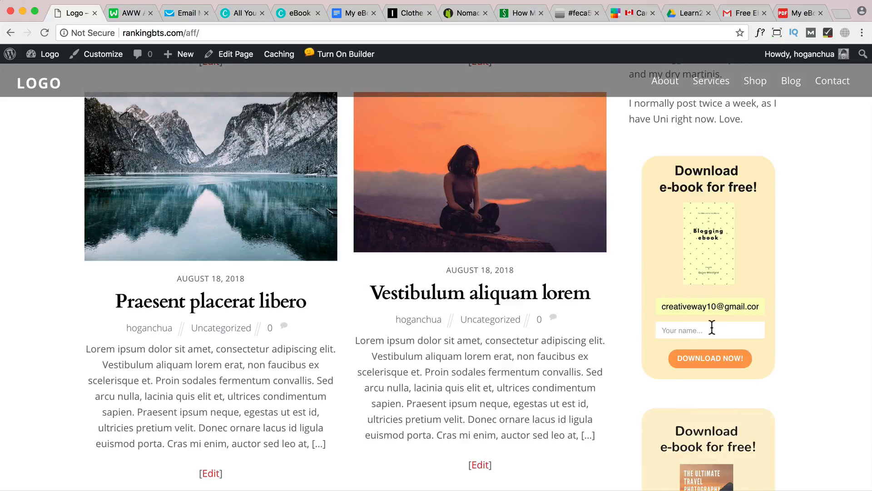
pyautogui.click(711, 328)
pyautogui.press('Down')
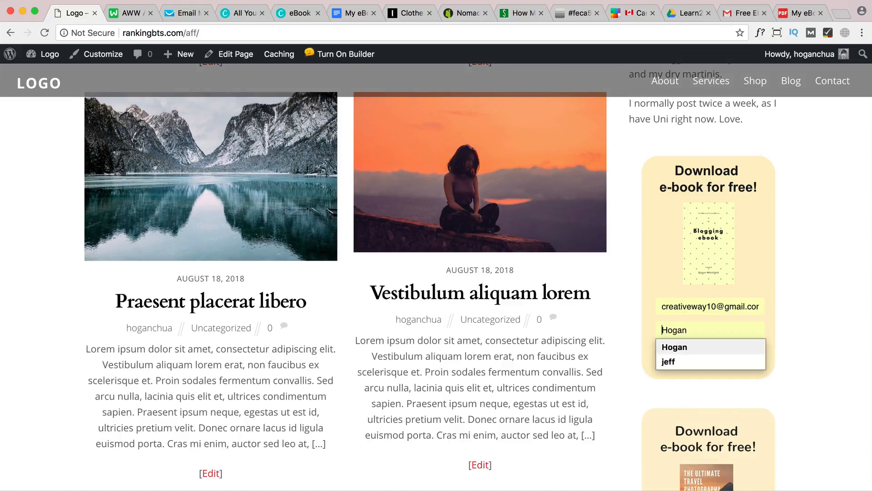
pyautogui.press('Return')
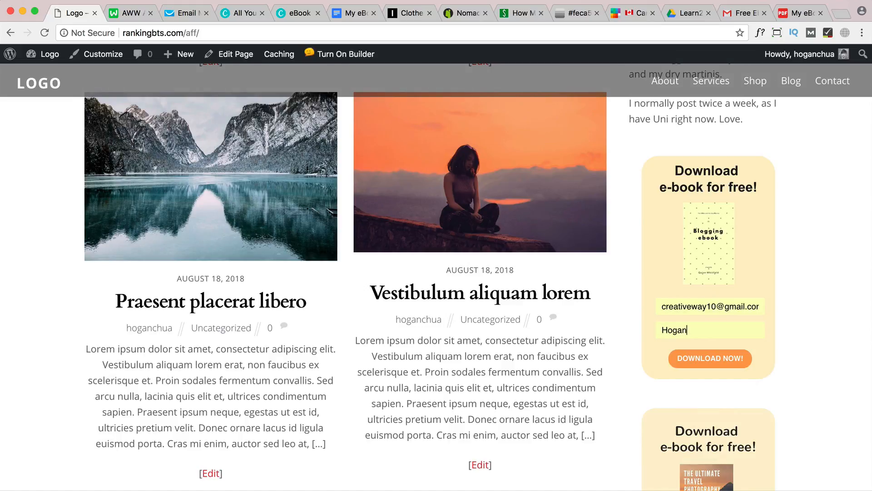
pyautogui.click(712, 364)
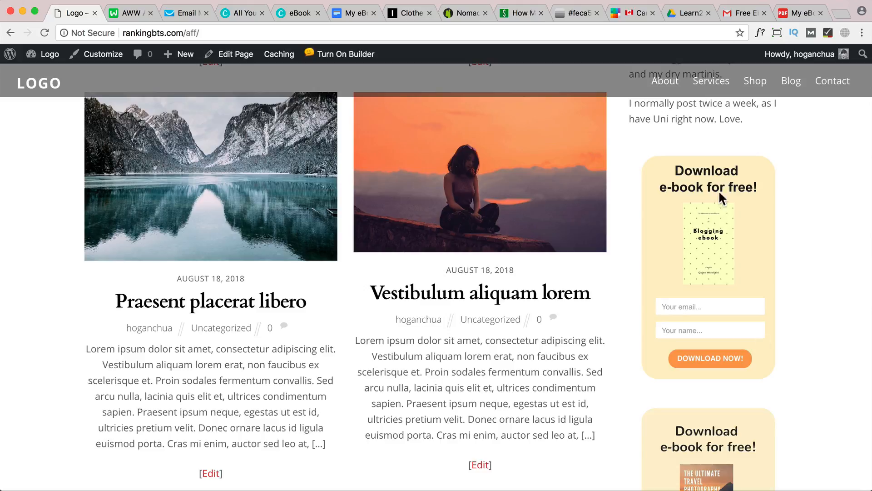
# Switch to Gmail, open the newest subscription e-mail and check which mailing list its subject line names
pyautogui.click(731, 14)
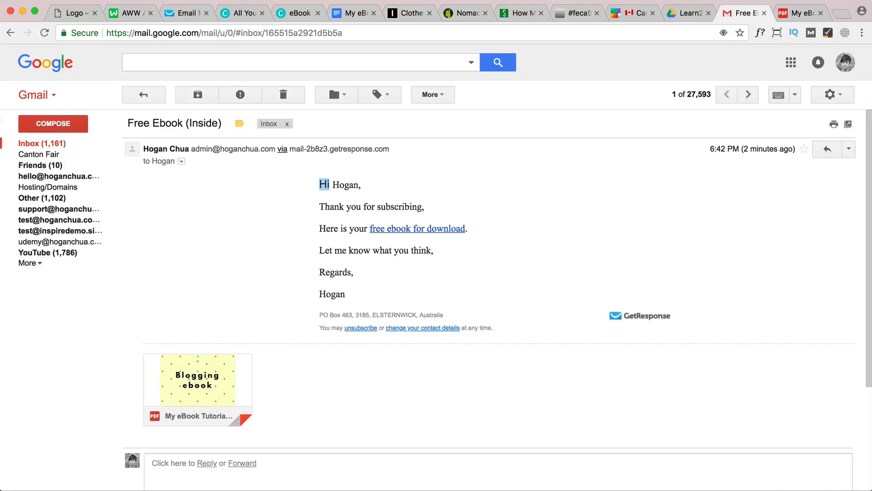
pyautogui.click(34, 143)
pyautogui.click(195, 150)
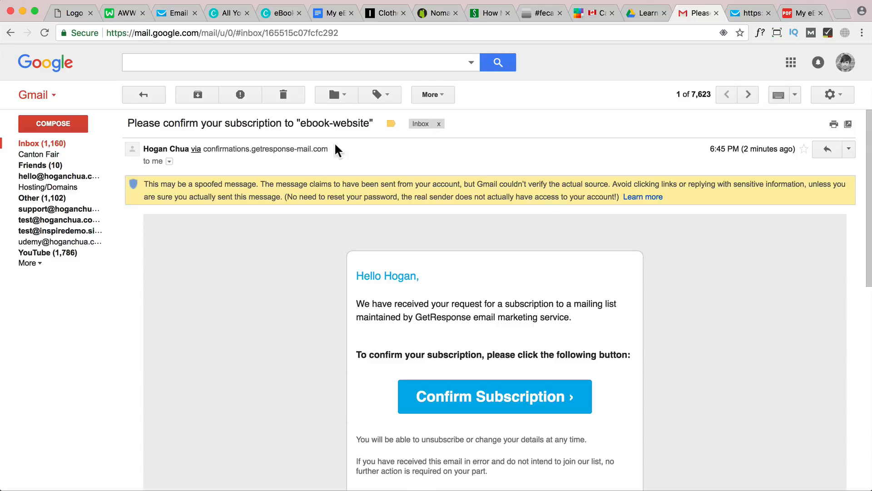
pyautogui.moveTo(129, 122); pyautogui.dragTo(377, 124)
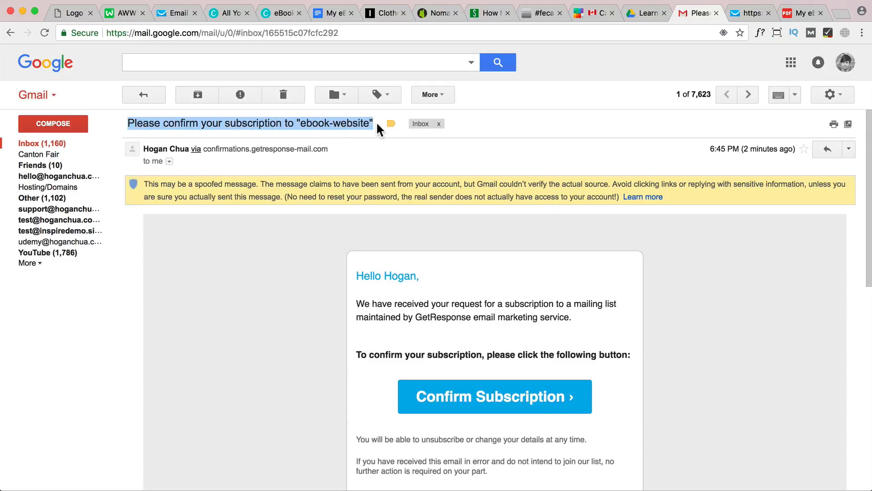
pyautogui.click(372, 123)
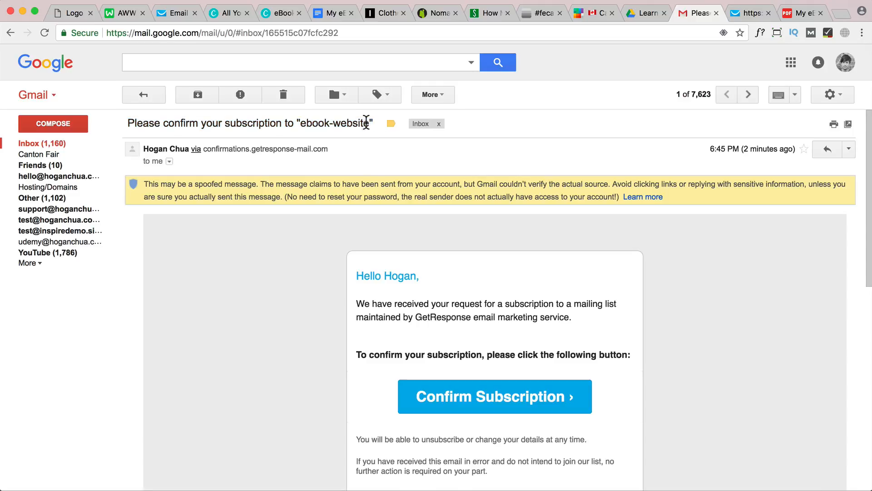
pyautogui.moveTo(372, 123); pyautogui.dragTo(301, 126)
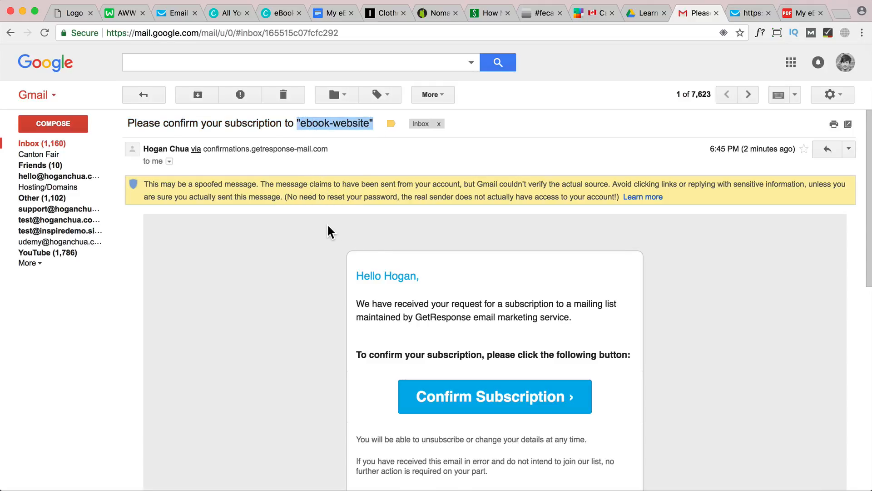
# Return to GetResponse, open the settings of the newest e-book webform for editing and rename the form "Blog Tutorial Ebook"
pyautogui.click(175, 9)
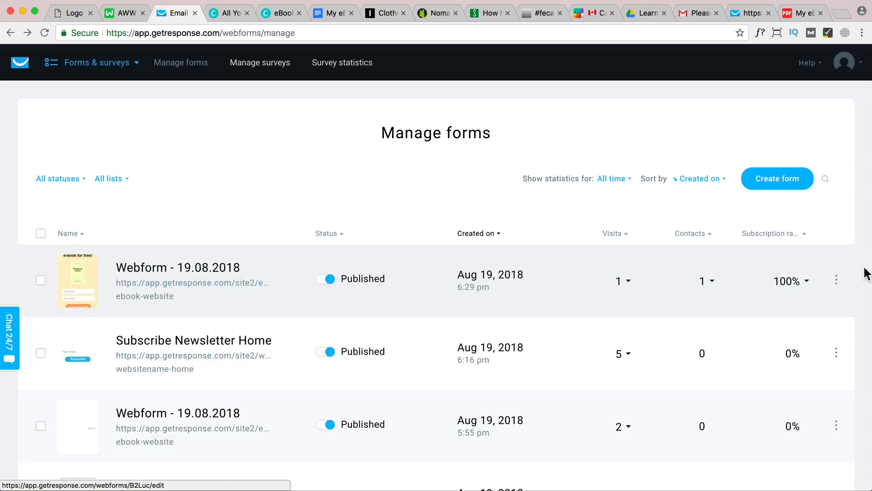
pyautogui.click(836, 280)
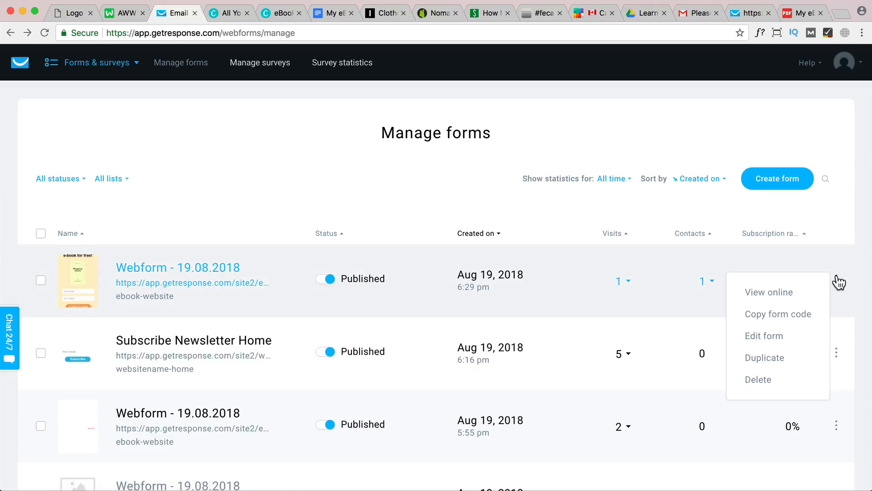
pyautogui.click(780, 342)
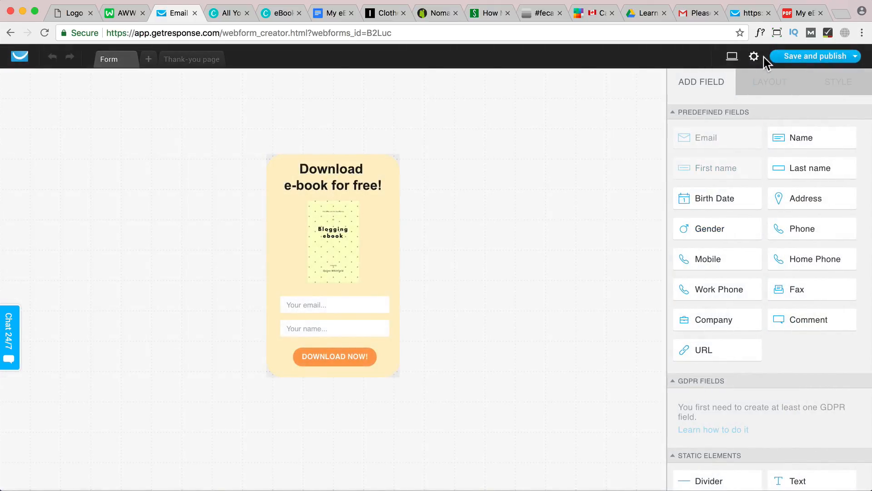
pyautogui.click(754, 57)
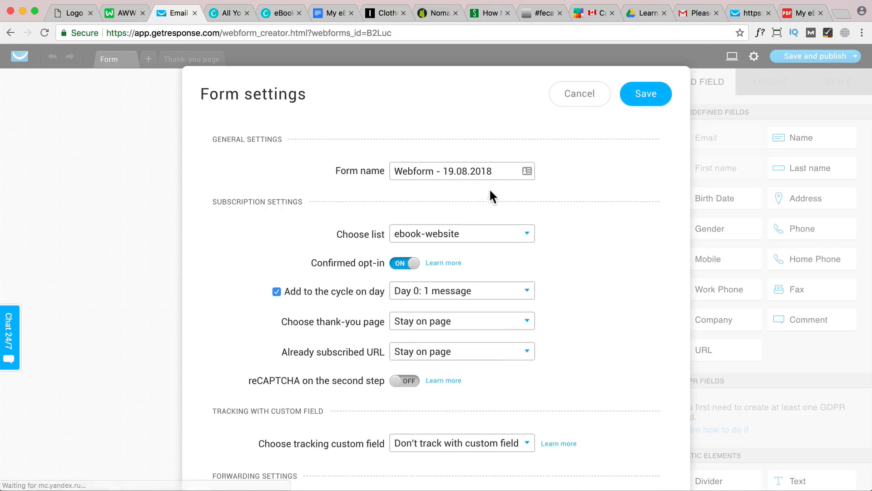
pyautogui.moveTo(501, 171); pyautogui.dragTo(361, 170)
pyautogui.write('Blog Tutorial Ebook')
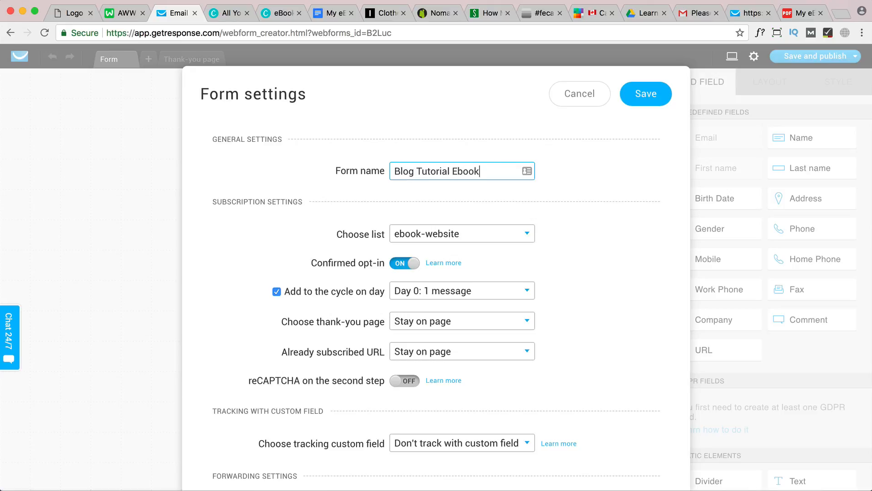
# Assign the form to the websitename-ebook list with confirmed opt-in off, and save and publish it
pyautogui.click(429, 239)
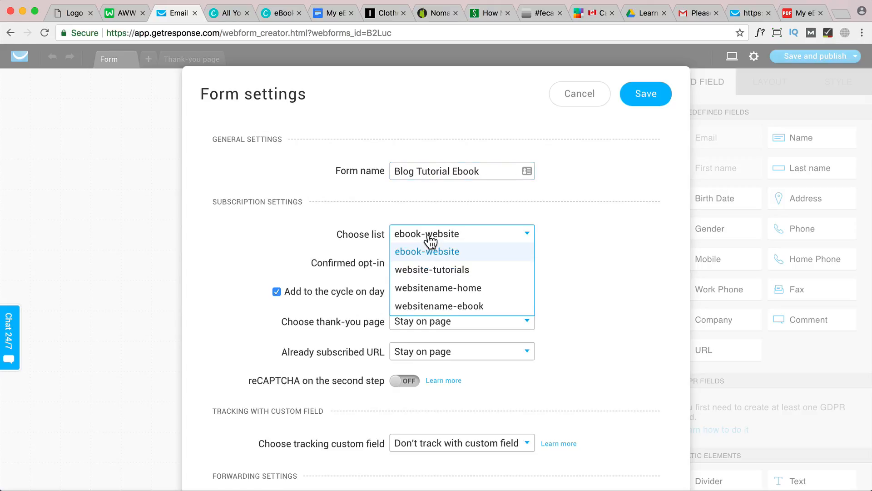
pyautogui.click(469, 309)
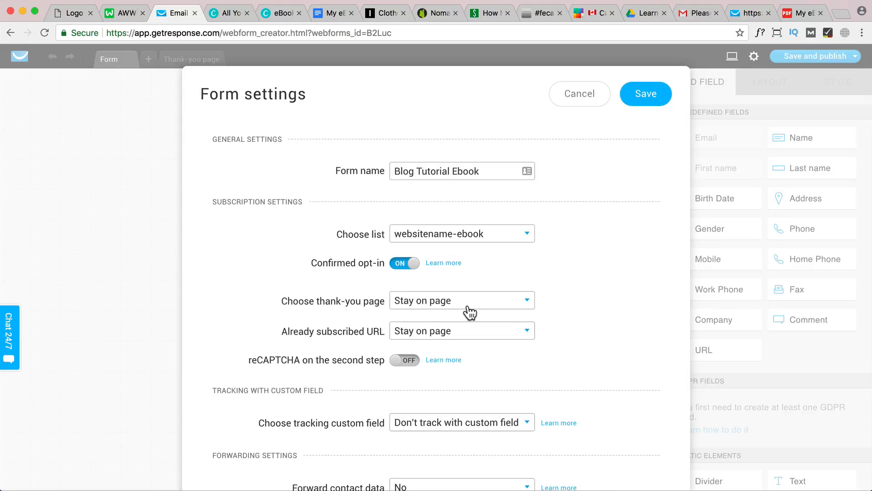
pyautogui.click(404, 263)
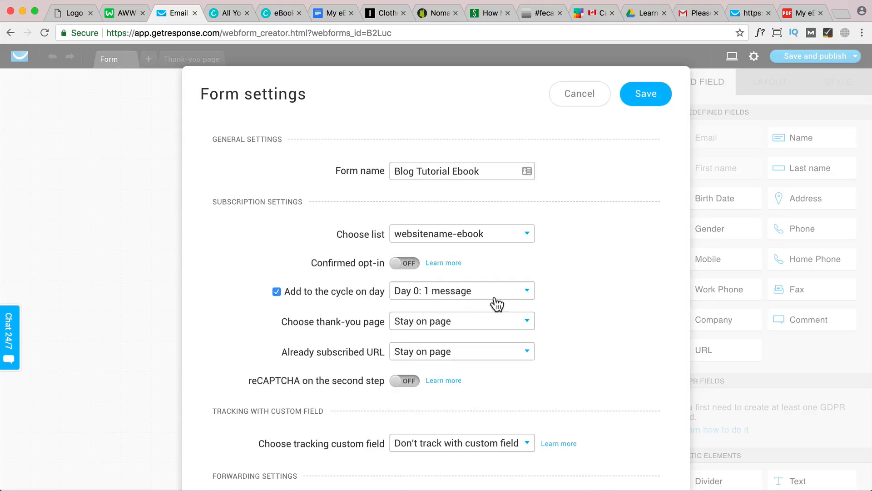
pyautogui.scroll(-2, 517, 311)
pyautogui.scroll(2, 517, 315)
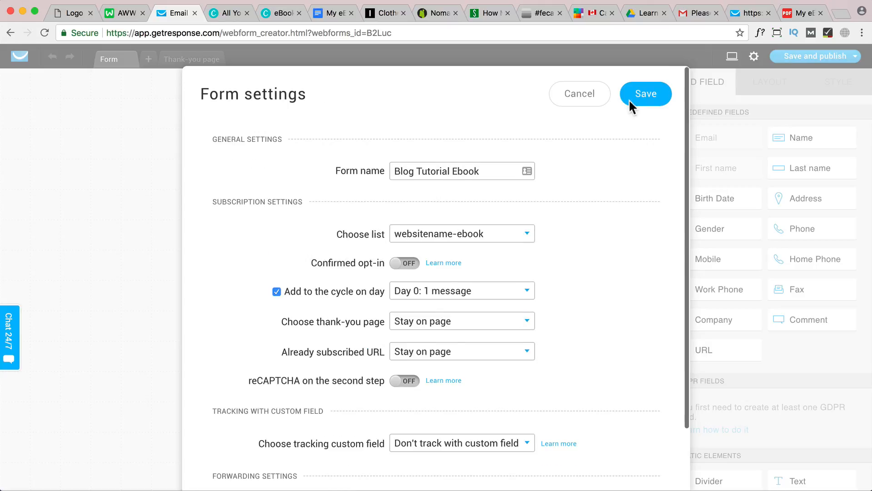
pyautogui.click(642, 95)
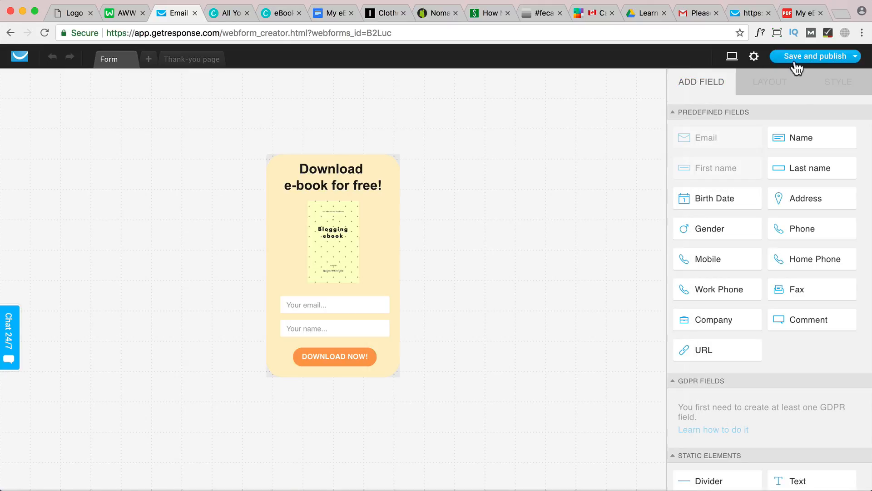
pyautogui.moveTo(797, 58)
pyautogui.click(798, 98)
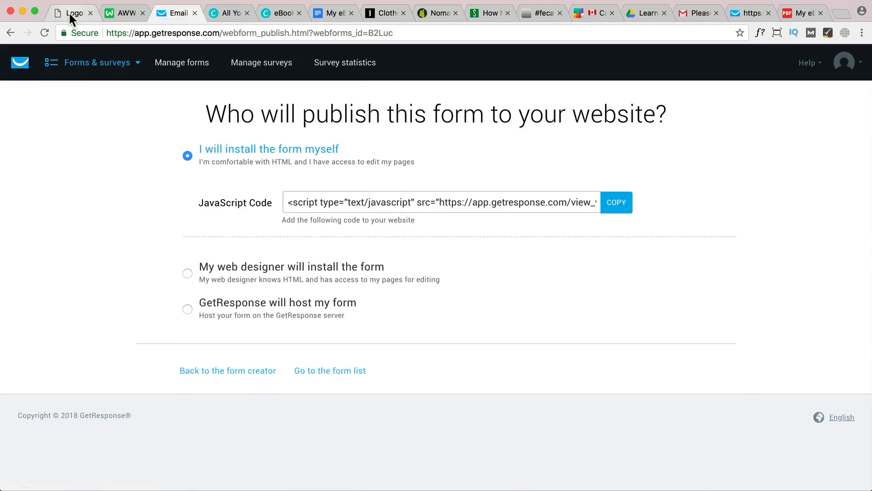
# Go back to the website and repeat the Blogging ebook sign-up with the same saved e-mail address and first name
pyautogui.click(69, 13)
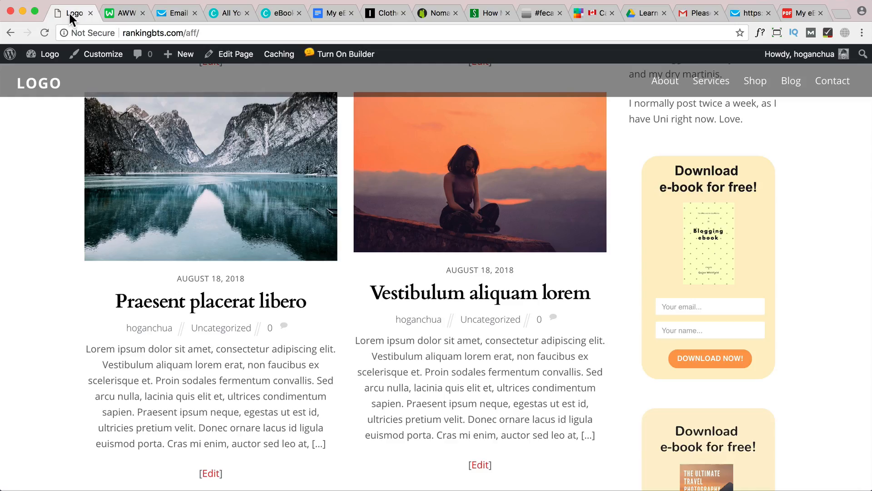
pyautogui.click(686, 303)
pyautogui.click(689, 320)
pyautogui.click(692, 331)
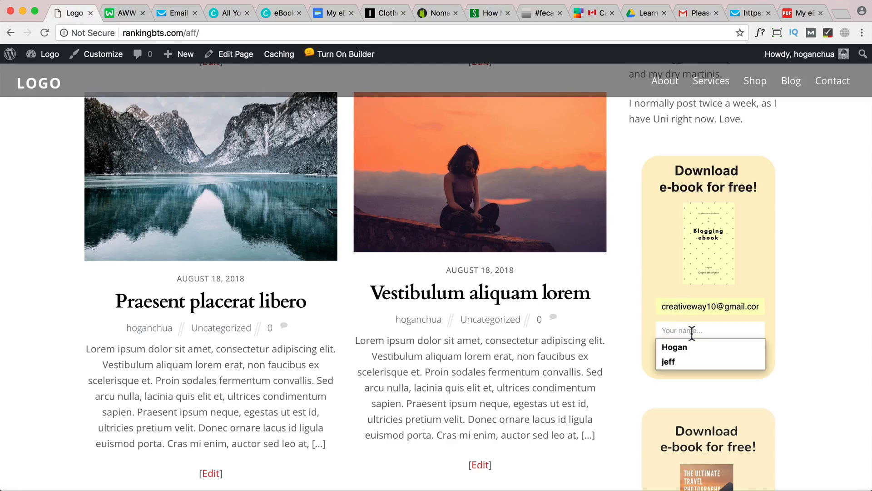
pyautogui.click(691, 347)
pyautogui.click(707, 361)
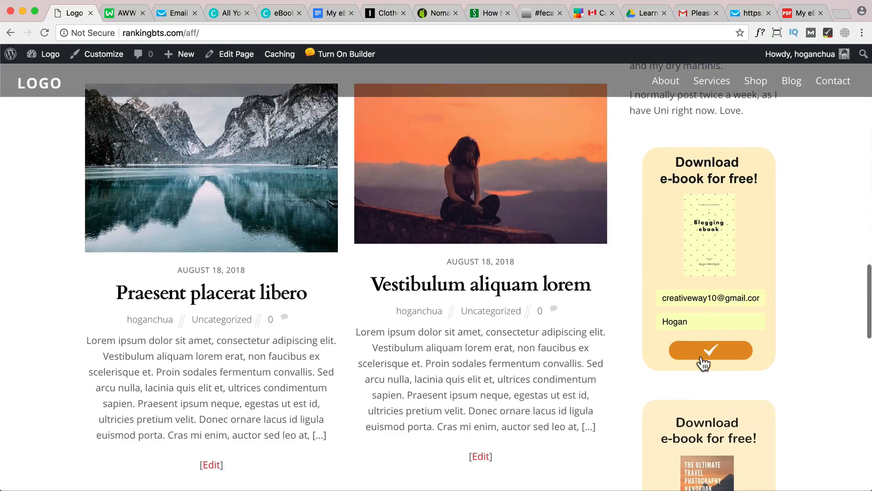
# Check the Gmail inbox for the "Free Ebook (Inside)" autoresponder e-mail and review its greeting, download link and PDF
pyautogui.click(699, 14)
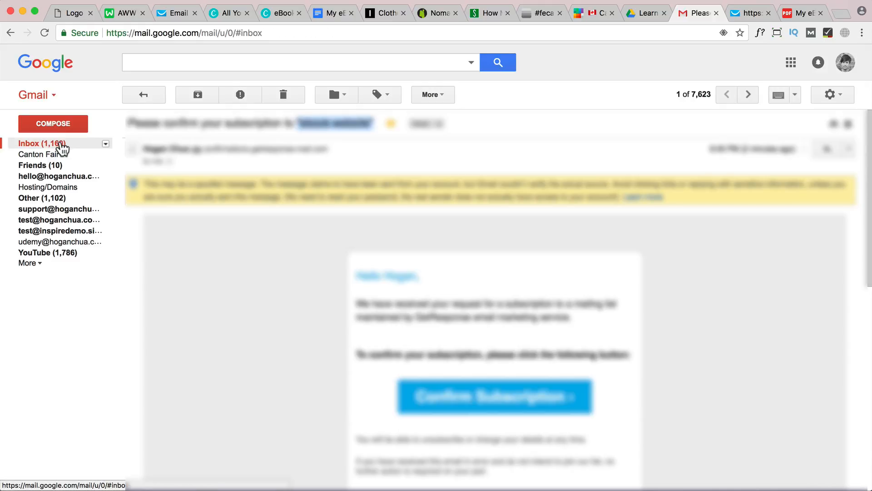
pyautogui.click(57, 145)
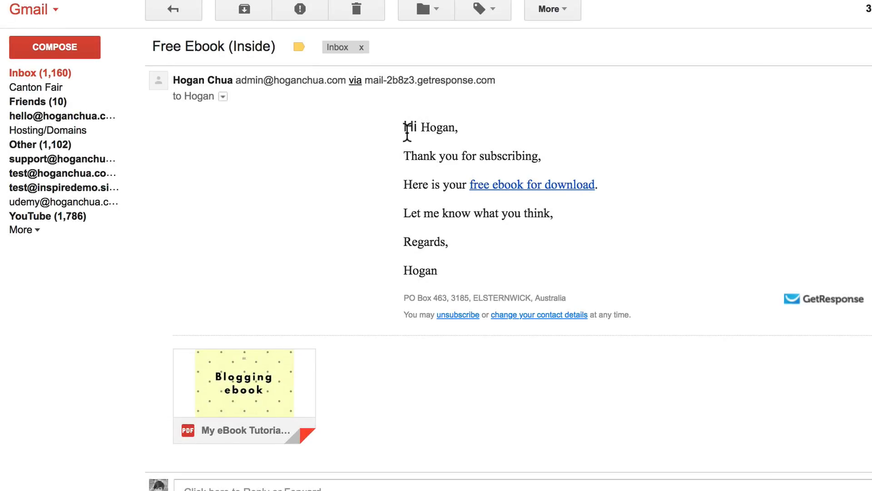
pyautogui.moveTo(273, 415)
# Return to the website's home page and review its newsletter section, sidebar e-book forms and the See Templates section
pyautogui.click(72, 14)
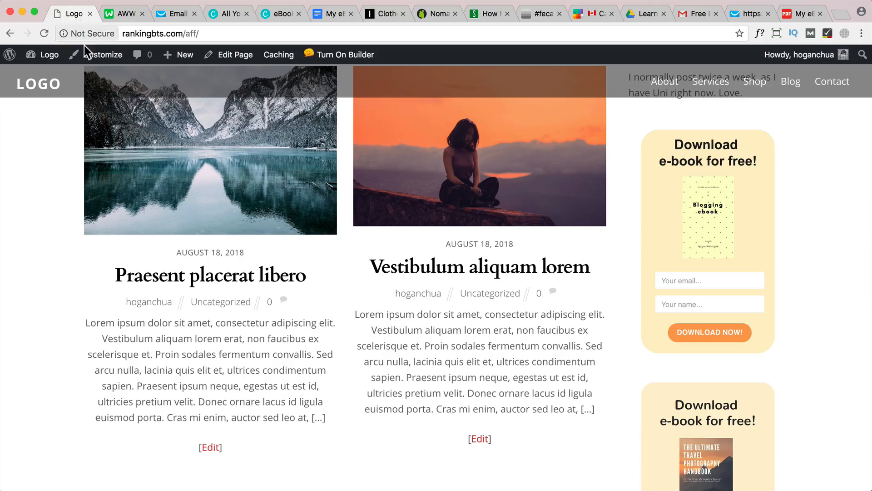
pyautogui.scroll(15, 380, 243)
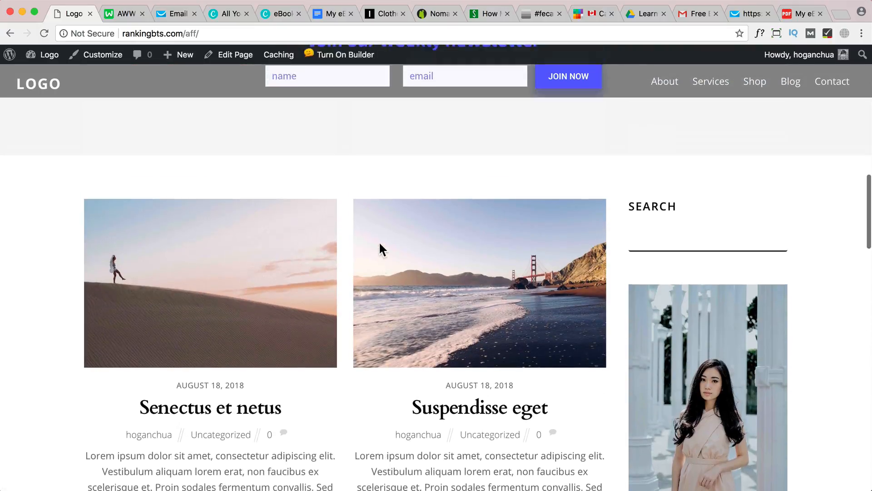
pyautogui.scroll(3, 379, 241)
pyautogui.scroll(-20, 380, 248)
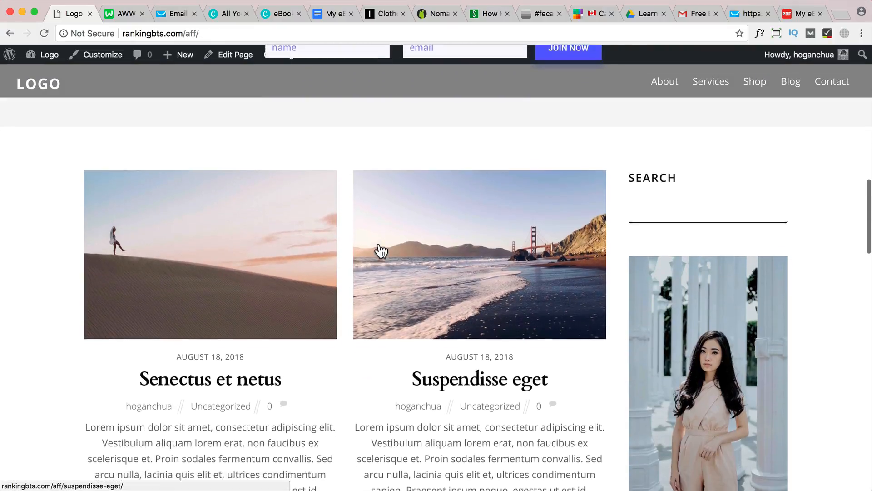
pyautogui.scroll(-5, 381, 250)
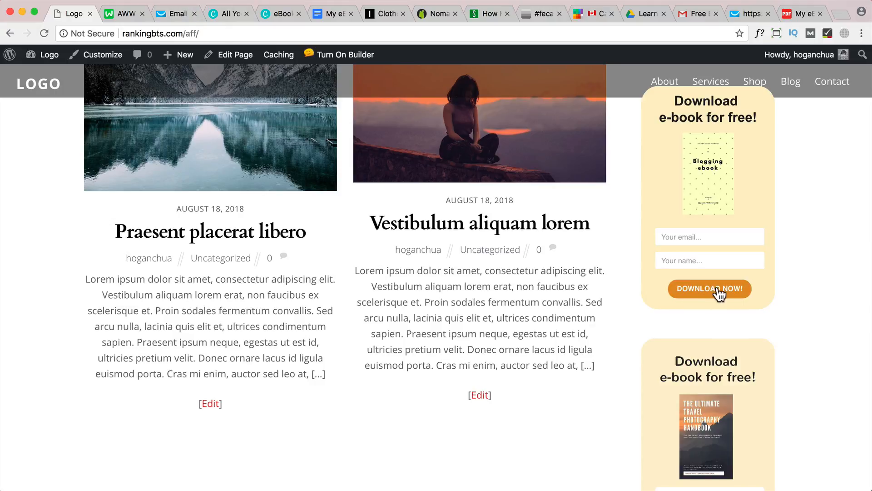
pyautogui.scroll(-15, 715, 295)
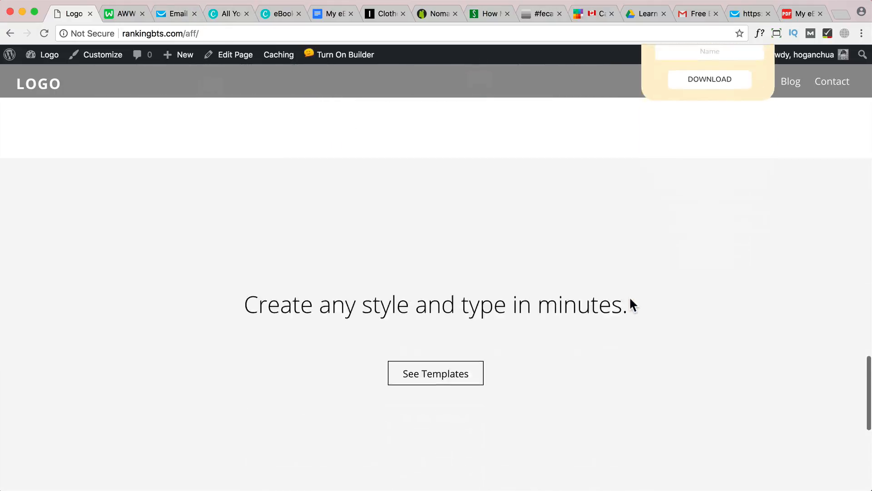